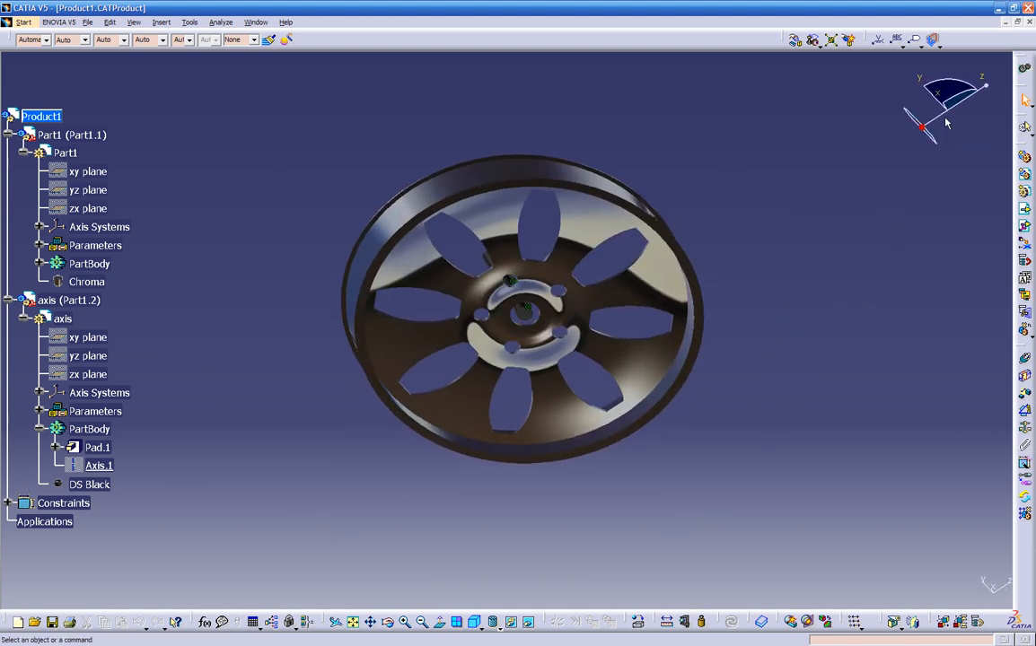
- Start a new drawing in the Drafting workbench and set its standard to ASME
left_click(1025, 71)
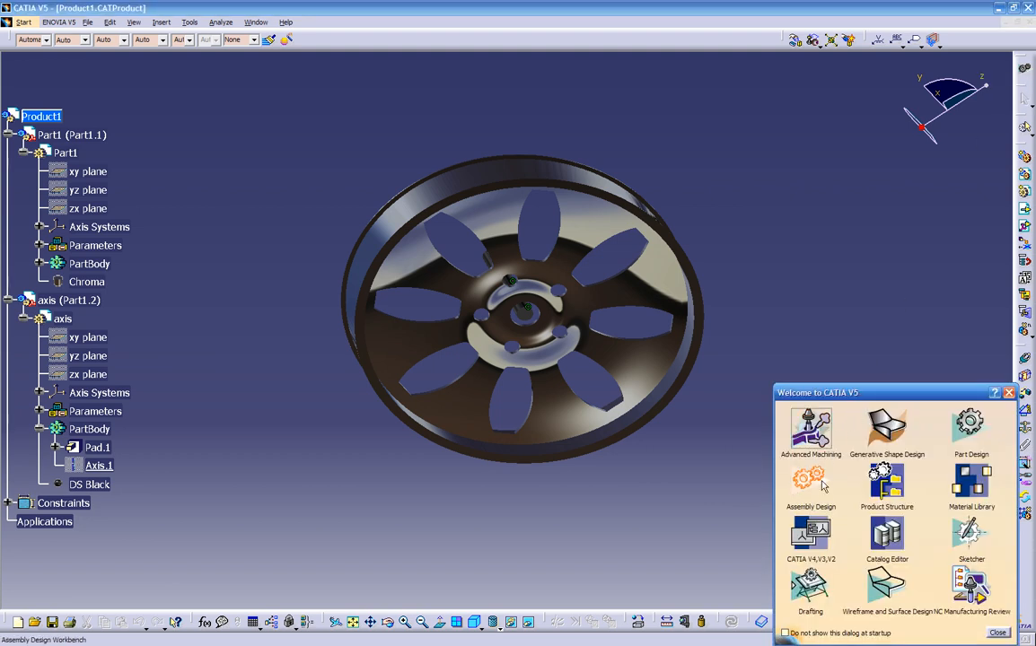
left_click(812, 583)
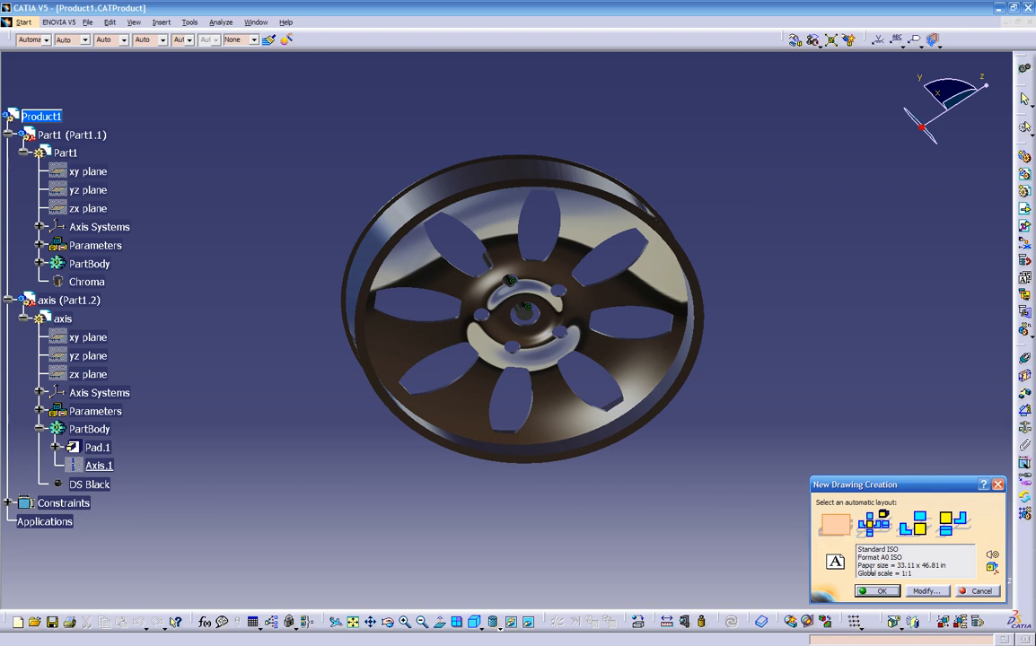
left_click(924, 592)
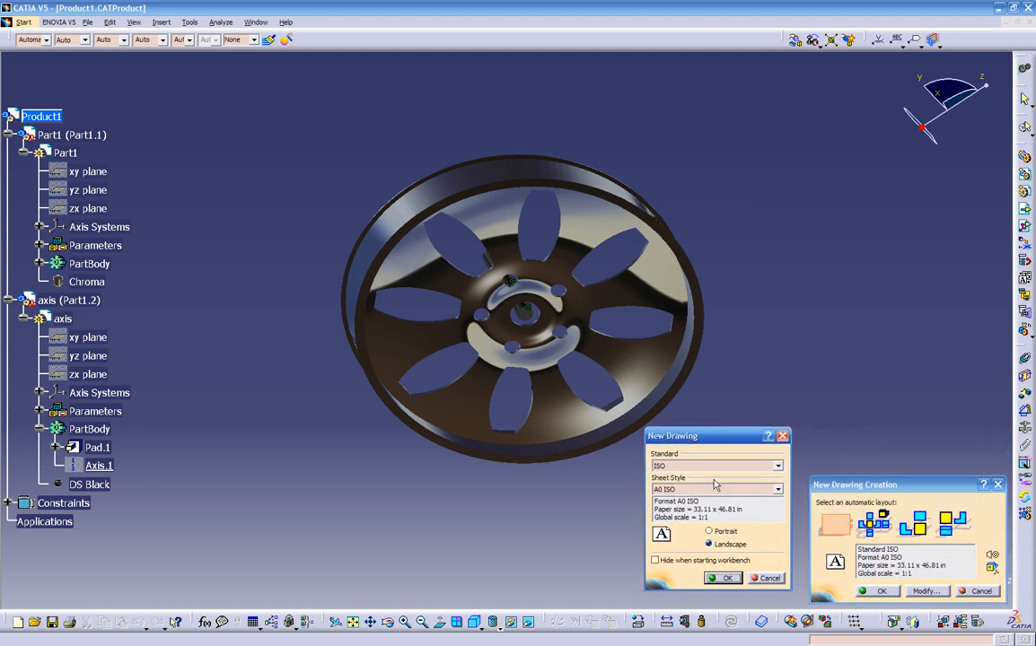
left_click(717, 492)
left_click(718, 500)
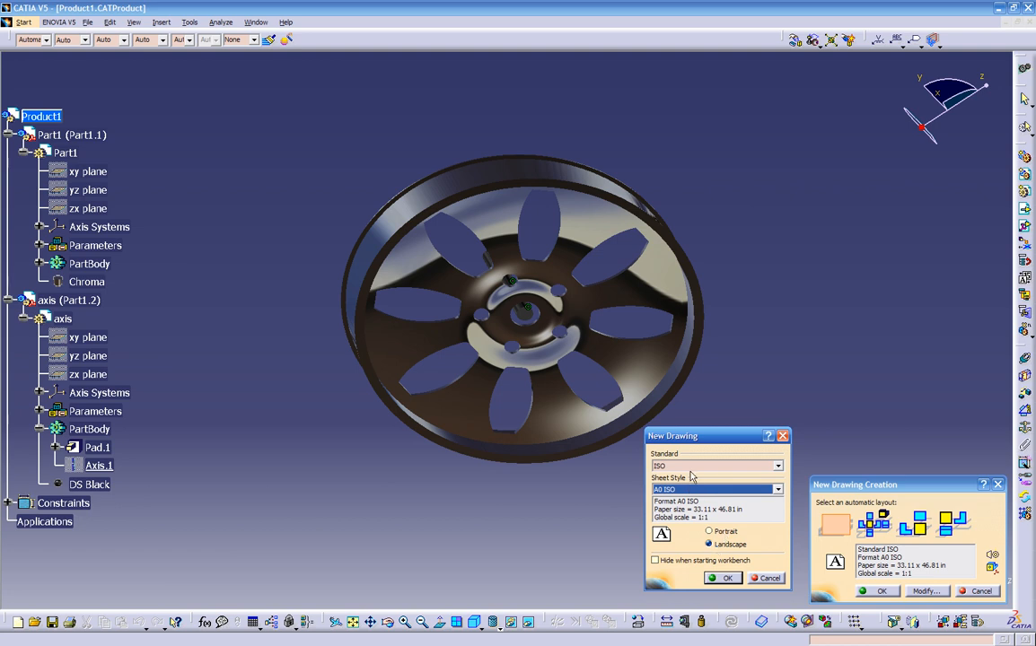
left_click(692, 466)
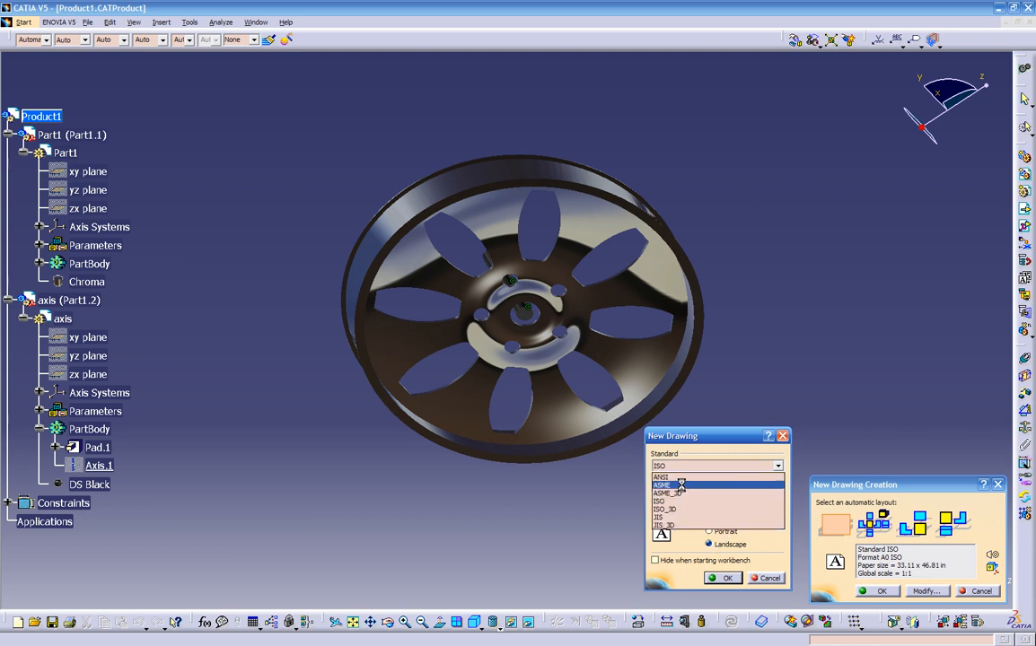
left_click(668, 485)
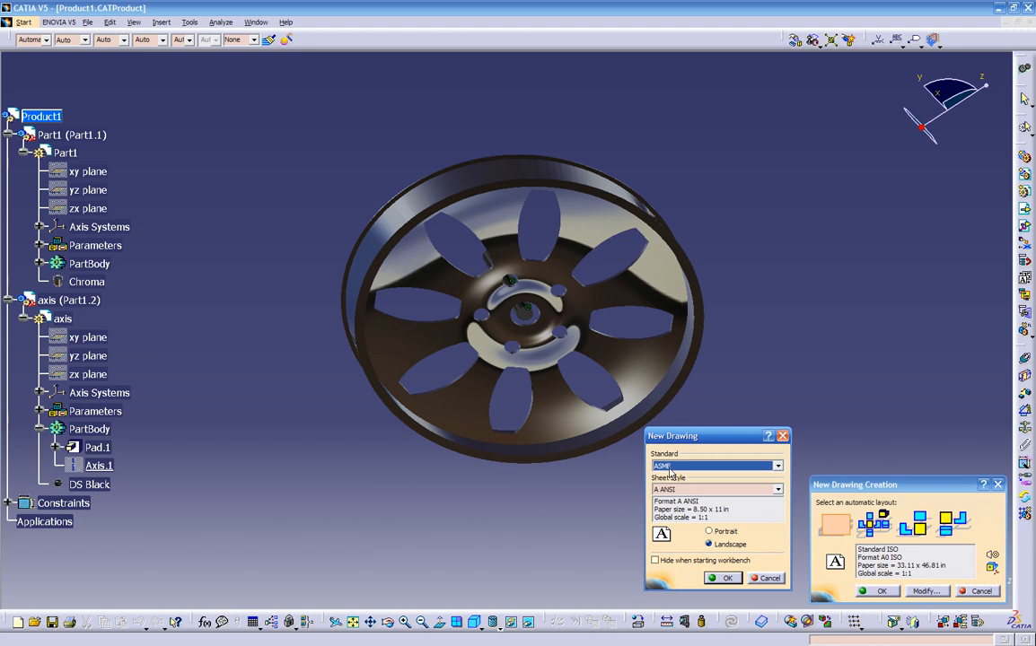
- Set the sheet style to B ANSI and create the drawing with an empty sheet
left_click(737, 490)
left_click(727, 500)
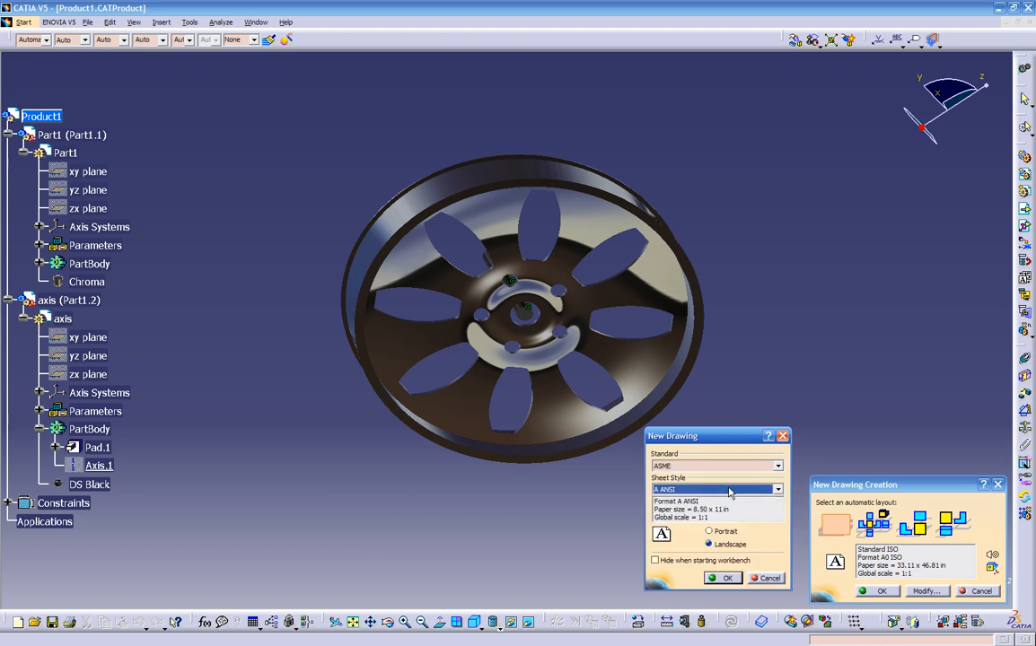
scroll(732, 491, "down", 1)
scroll(732, 491, "down", 2)
scroll(730, 489, "up", 1)
left_click(722, 578)
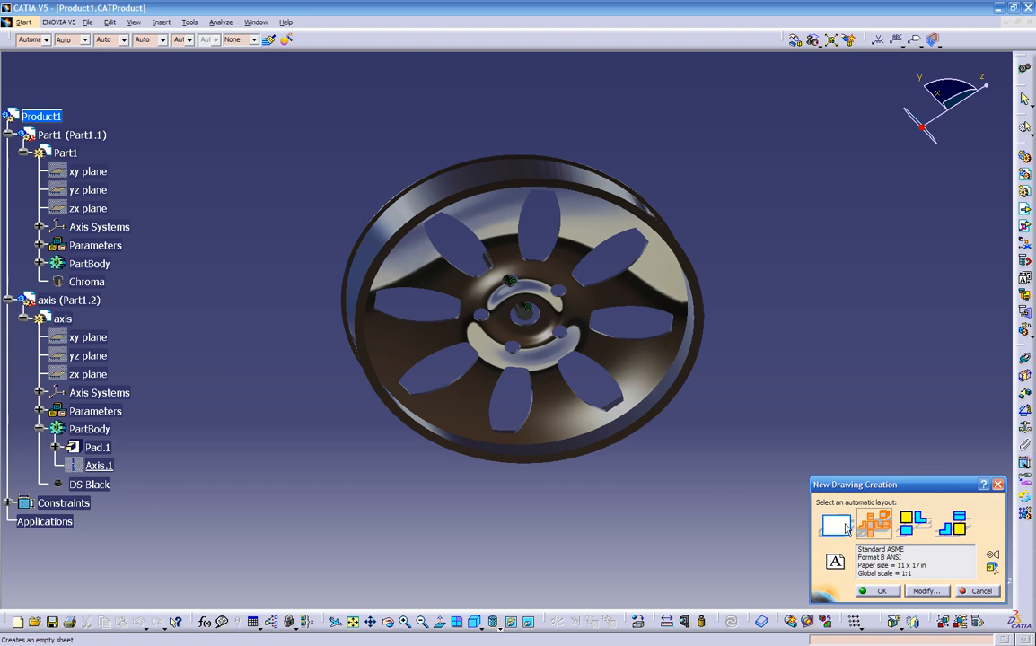
left_click(867, 594)
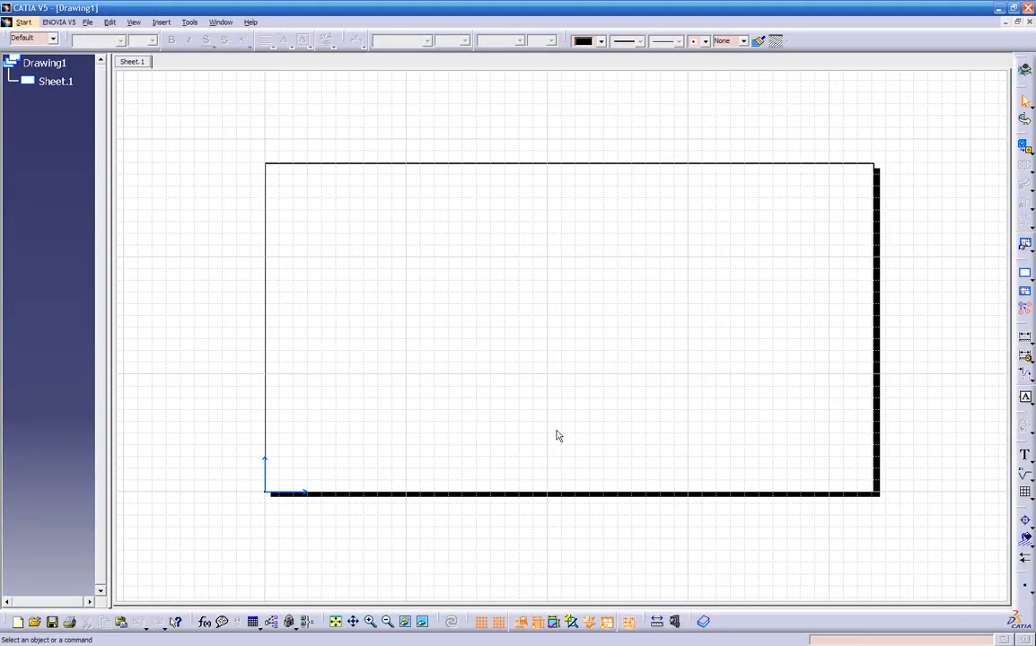
- Hide the grid on the drawing sheet
left_click(47, 63)
left_click(482, 623)
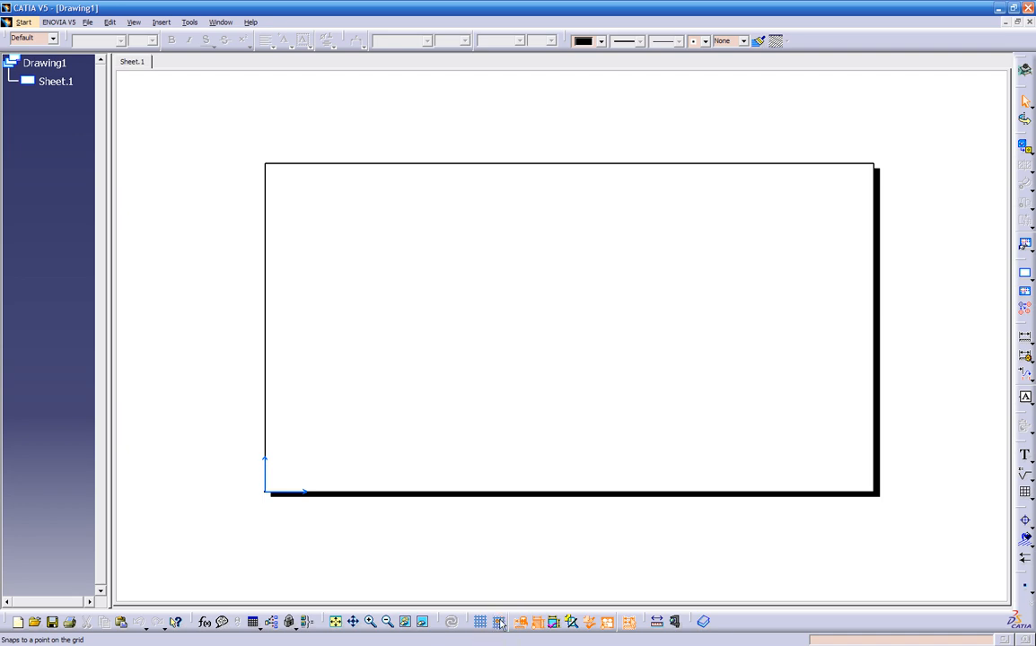
mouse_move(523, 559)
middle_mouse_down()
mouse_move(516, 548)
mouse_move(552, 524)
mouse_move(537, 547)
middle_mouse_up()
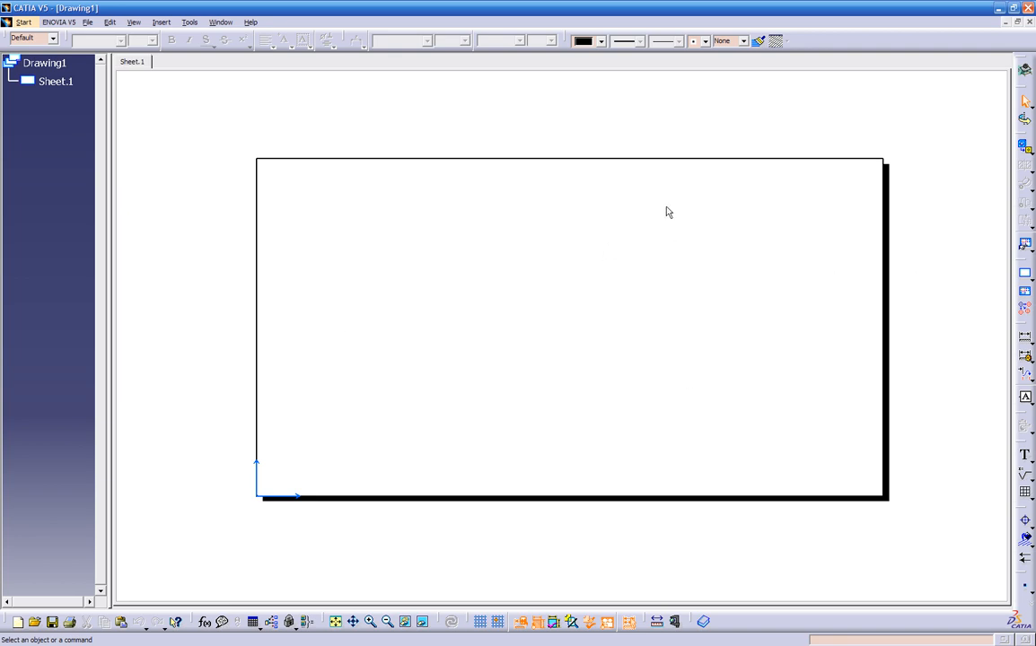
left_click(1024, 148)
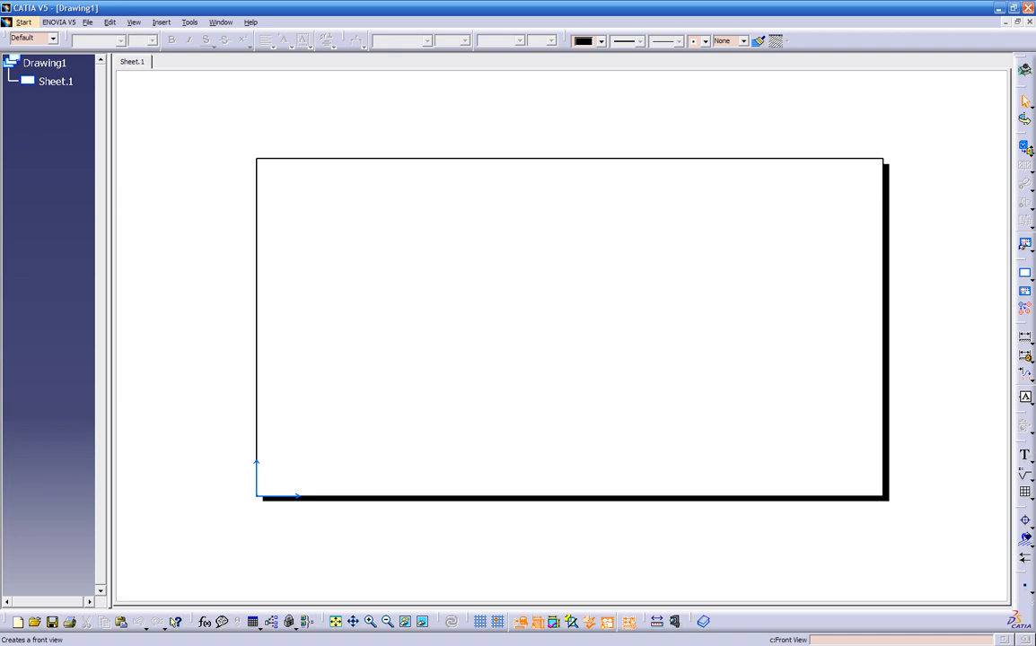
left_click(1030, 151)
left_click(967, 221)
left_click(161, 22)
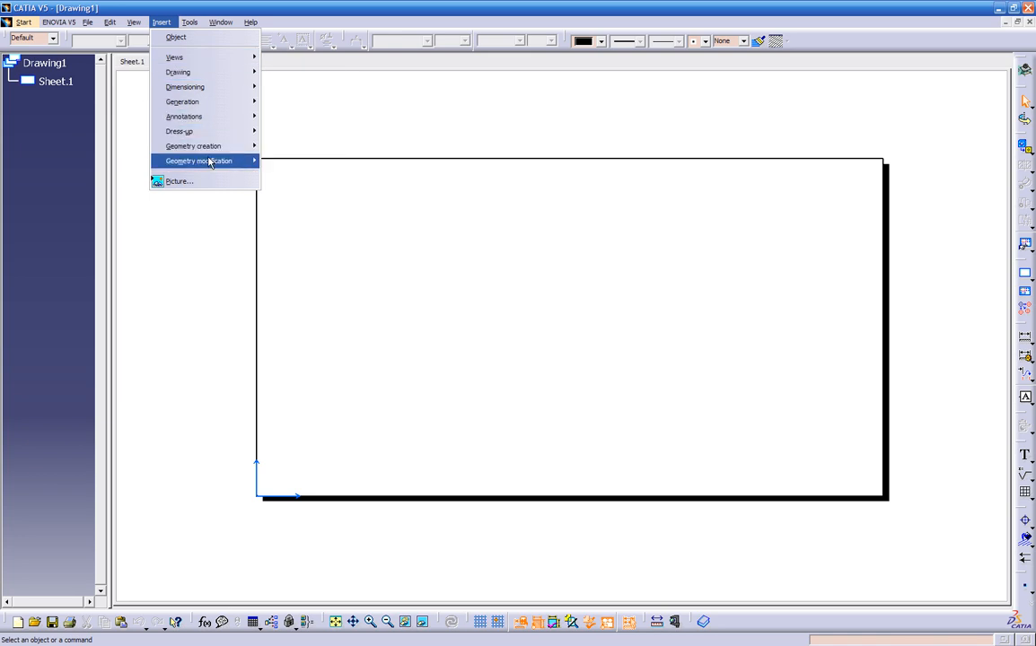
left_click(301, 109)
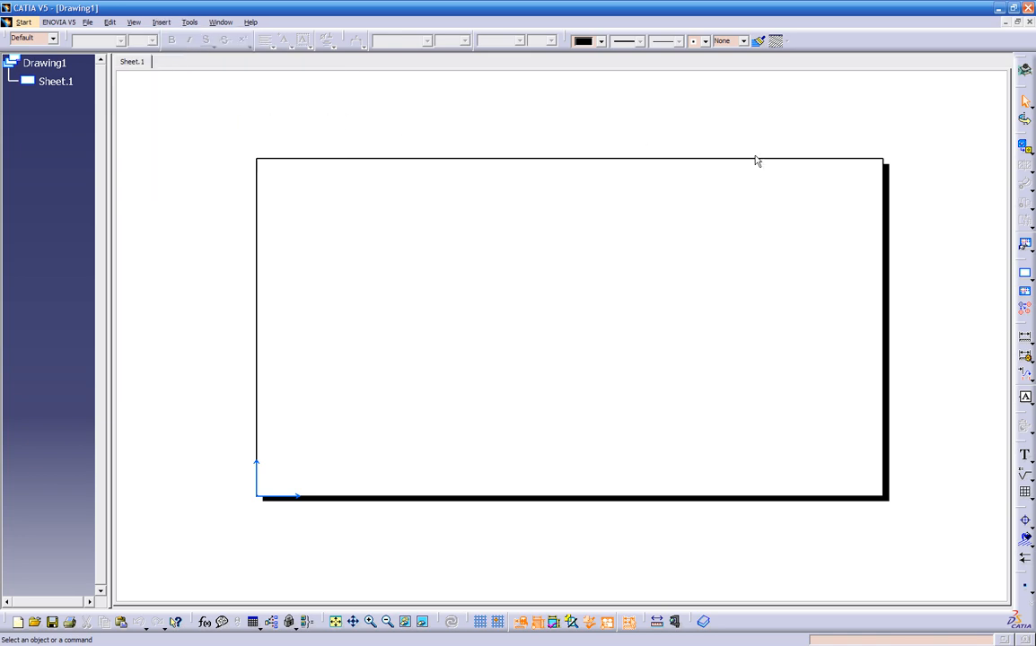
- Start a Front View and pick the yz plane of the wheel Part1 in Product1.CATProduct as its reference
left_click(1024, 148)
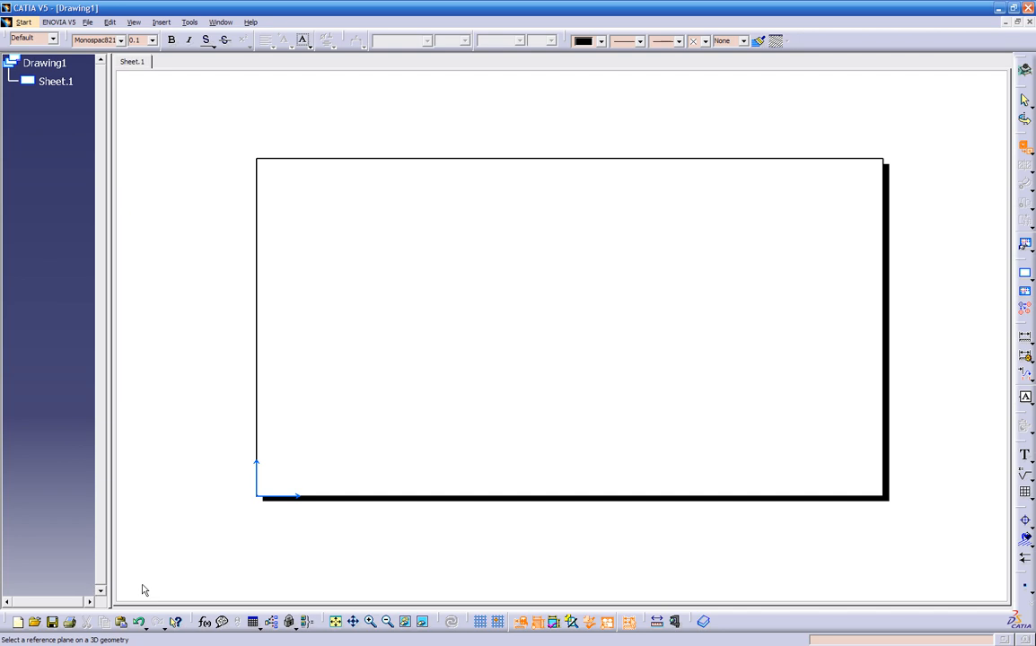
left_click(220, 22)
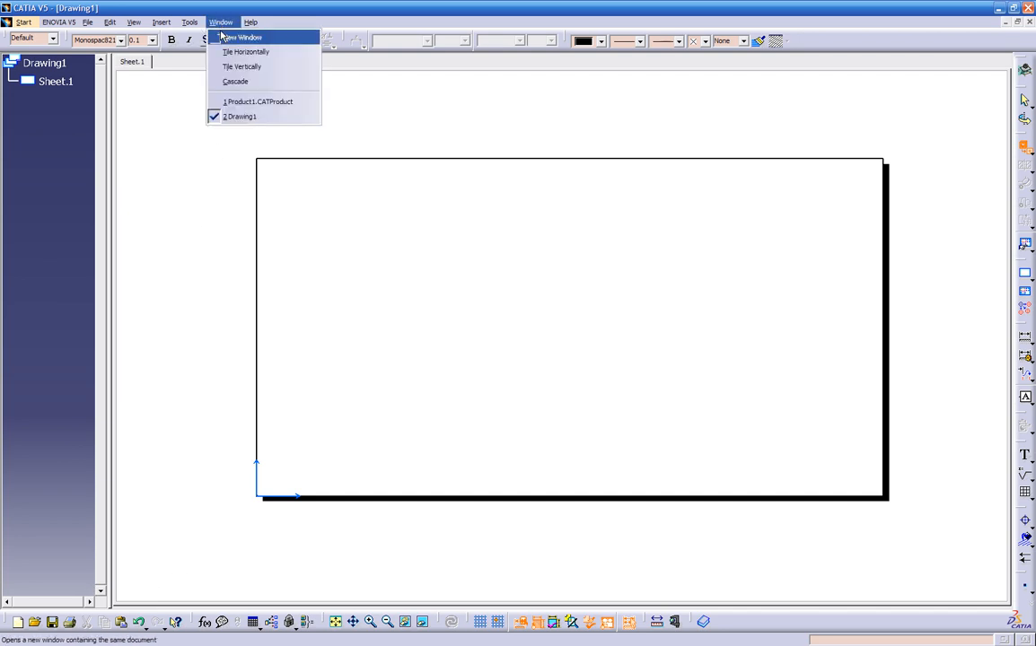
left_click(237, 102)
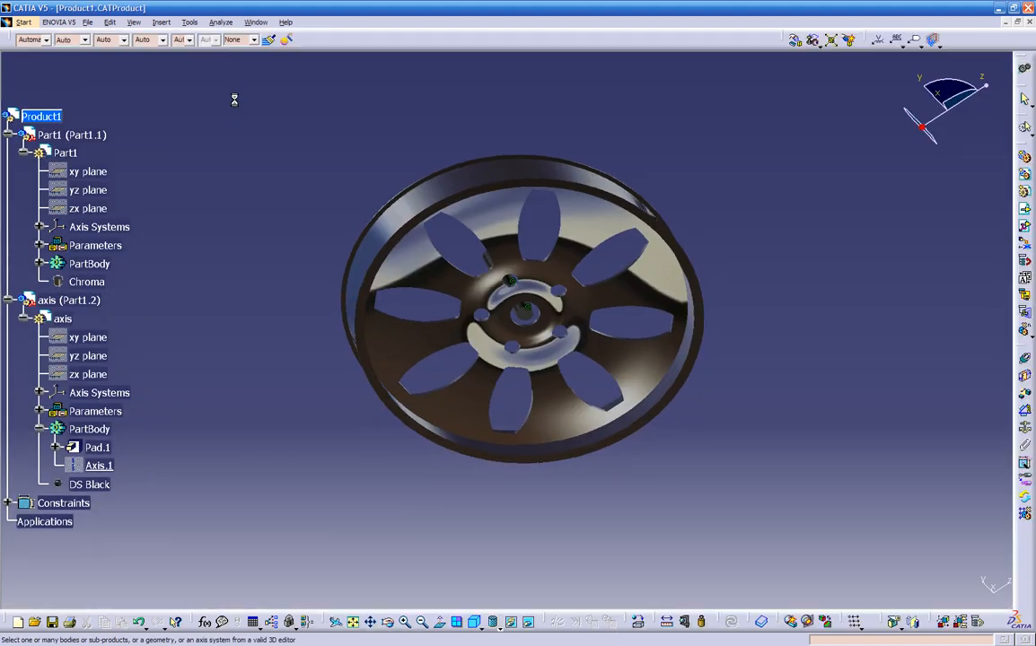
middle_click_drag(259, 291, 736, 377)
middle_click_drag(504, 314, 448, 440)
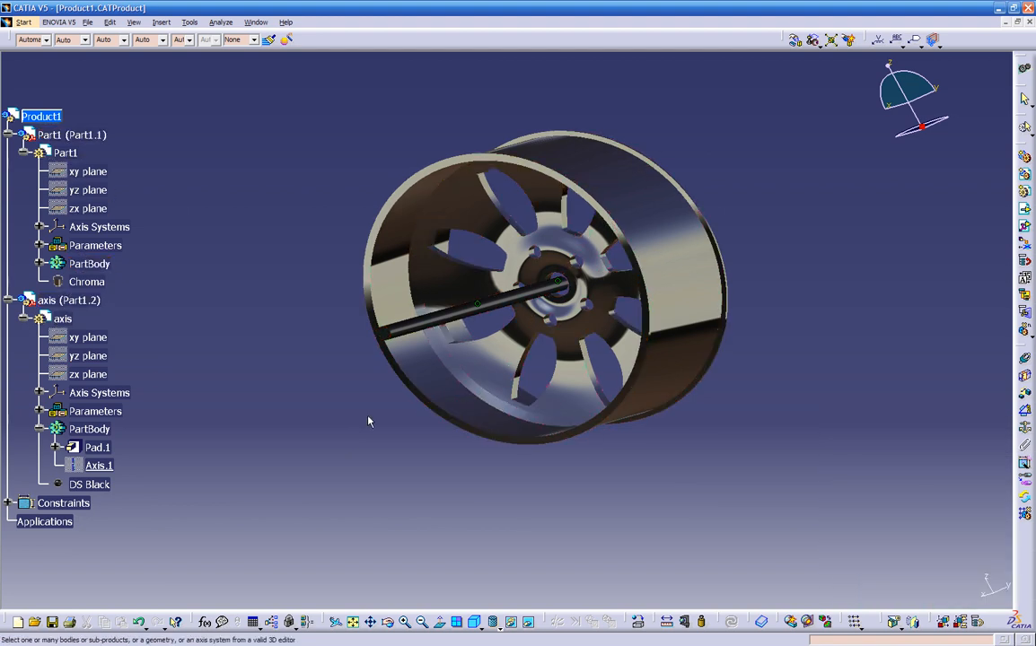
middle_click_drag(695, 373, 232, 552)
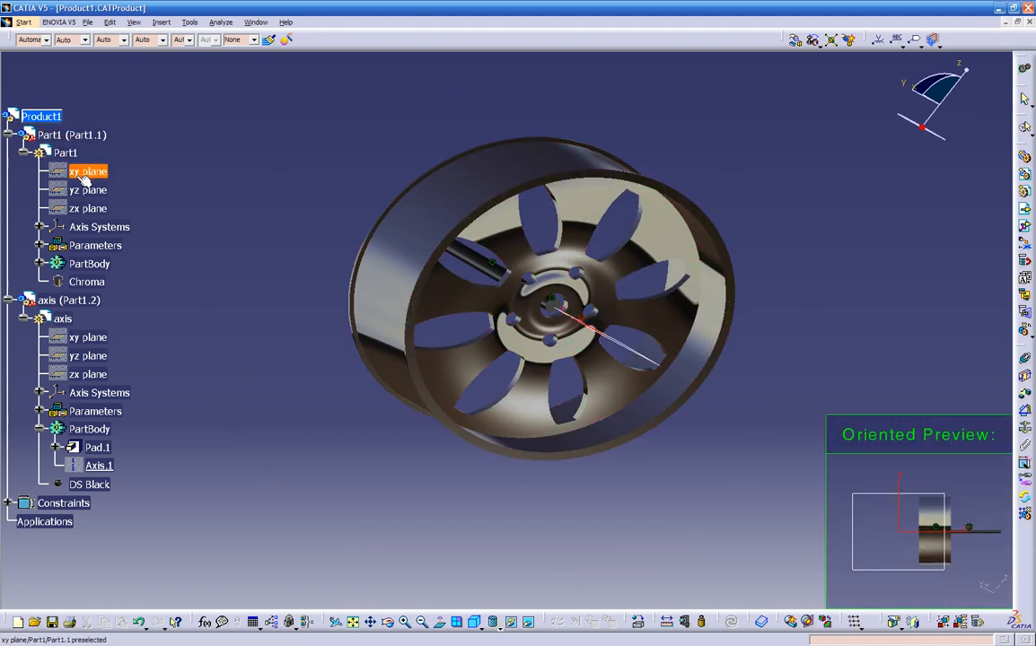
left_click(64, 137)
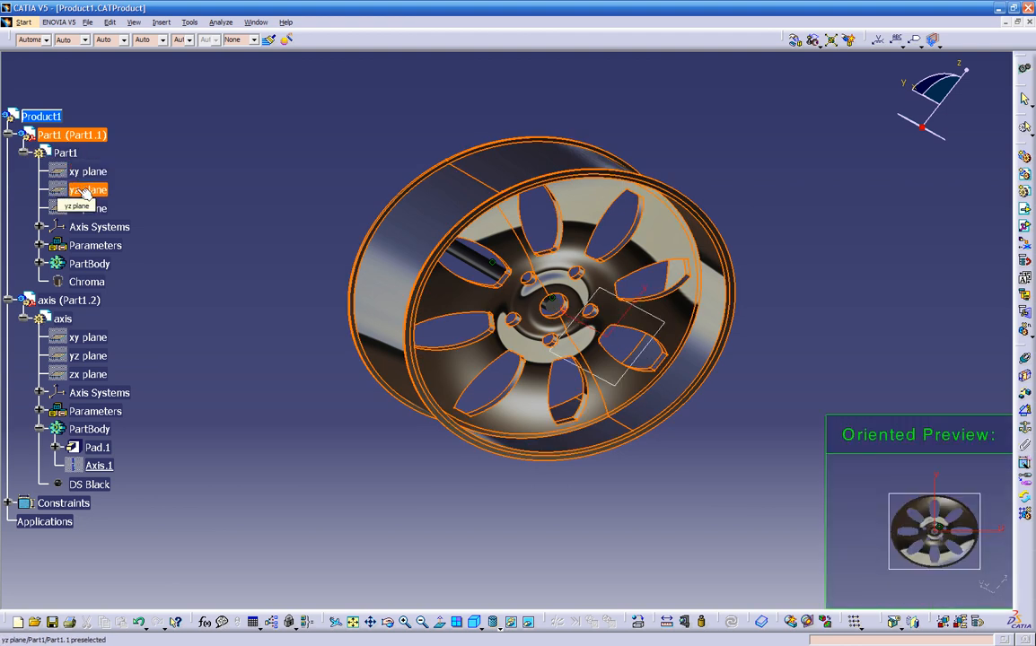
left_click(85, 192)
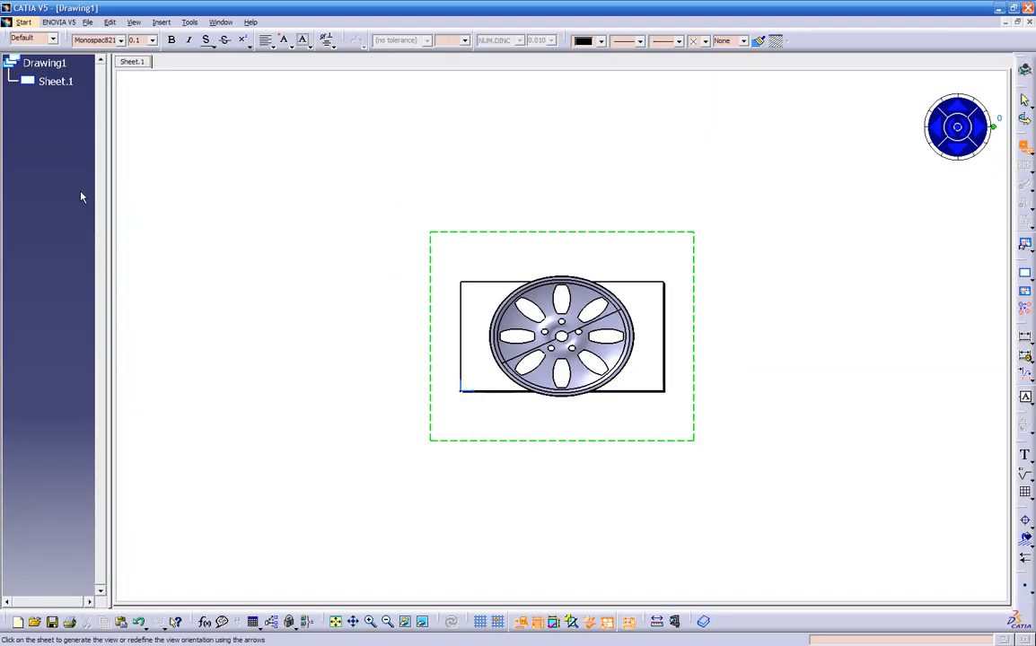
- Try to rotate the front view preview of the wheel in the sheet plane
middle_click_drag(365, 362, 455, 258, "ctrl")
middle_click_drag(866, 209, 768, 301, "ctrl")
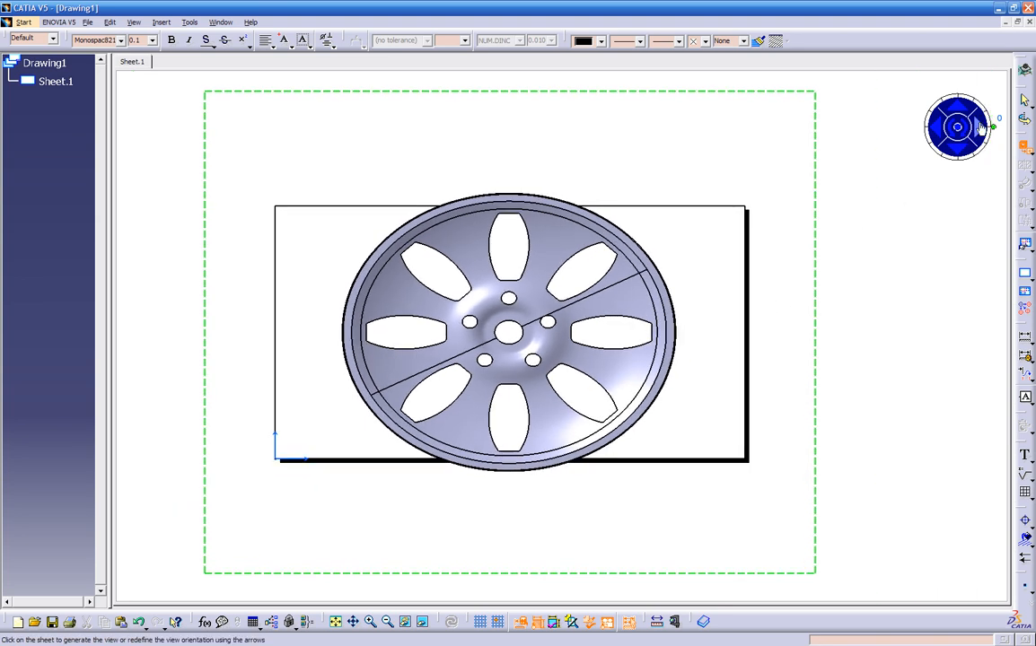
mouse_move(983, 128)
left_mouse_down()
mouse_move(991, 146)
mouse_move(908, 156)
mouse_move(921, 102)
mouse_move(962, 91)
mouse_move(985, 107)
left_mouse_up()
left_click_drag(989, 129, 992, 121)
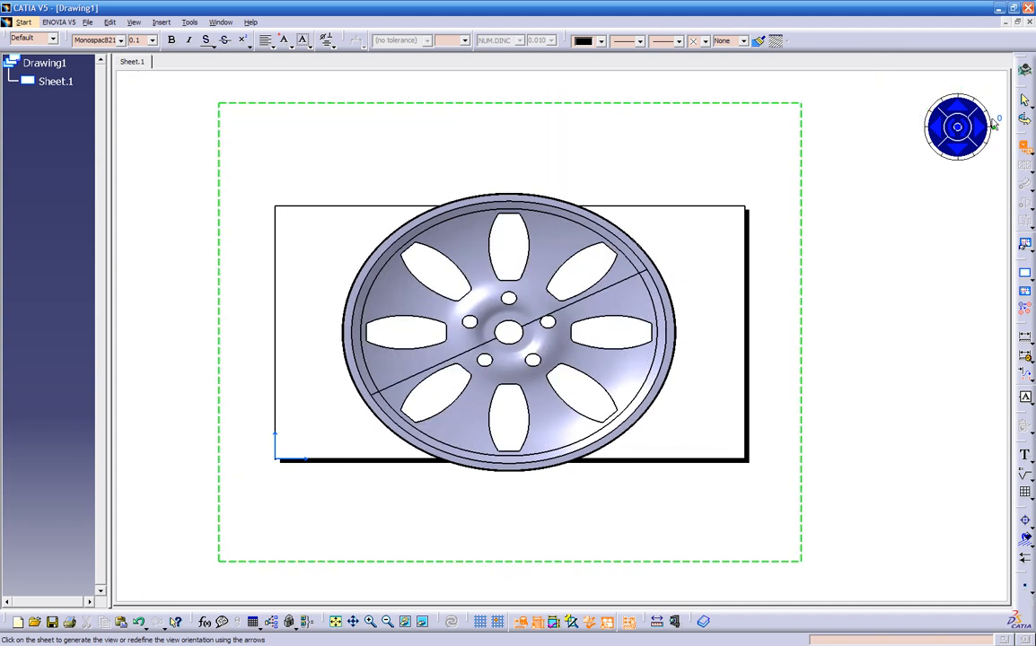
- Flip the preview to the wheel's opposite face, with one bolt hole directly below the center, and generate the front view
left_click(957, 107)
left_click(958, 107)
left_click(958, 107)
left_click(958, 107)
left_click(958, 107)
left_click(958, 106)
left_click(958, 106)
left_click(979, 126)
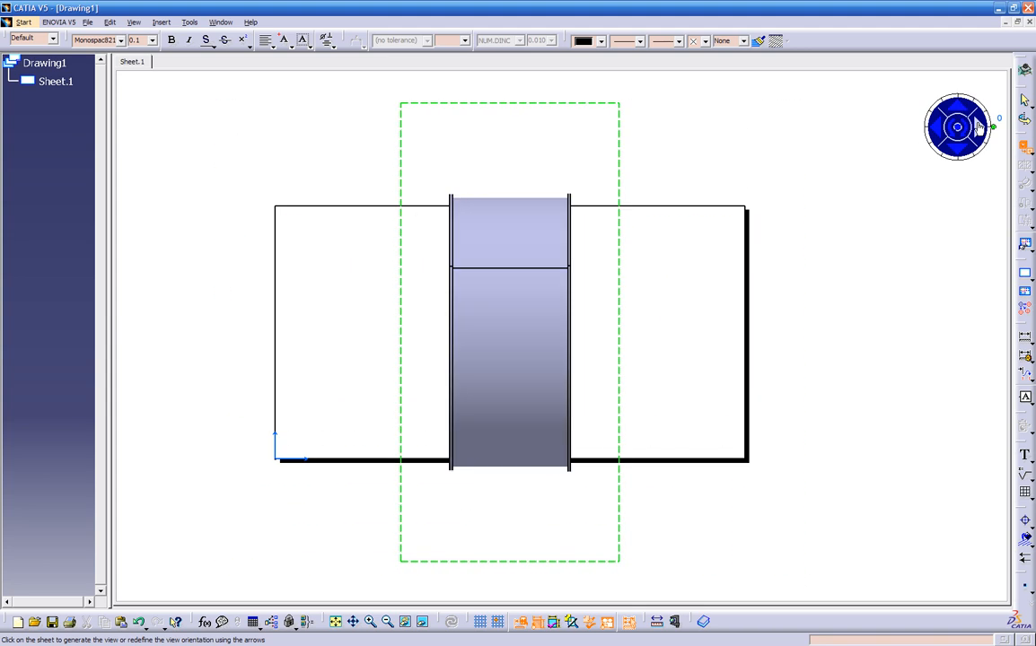
left_click(936, 130)
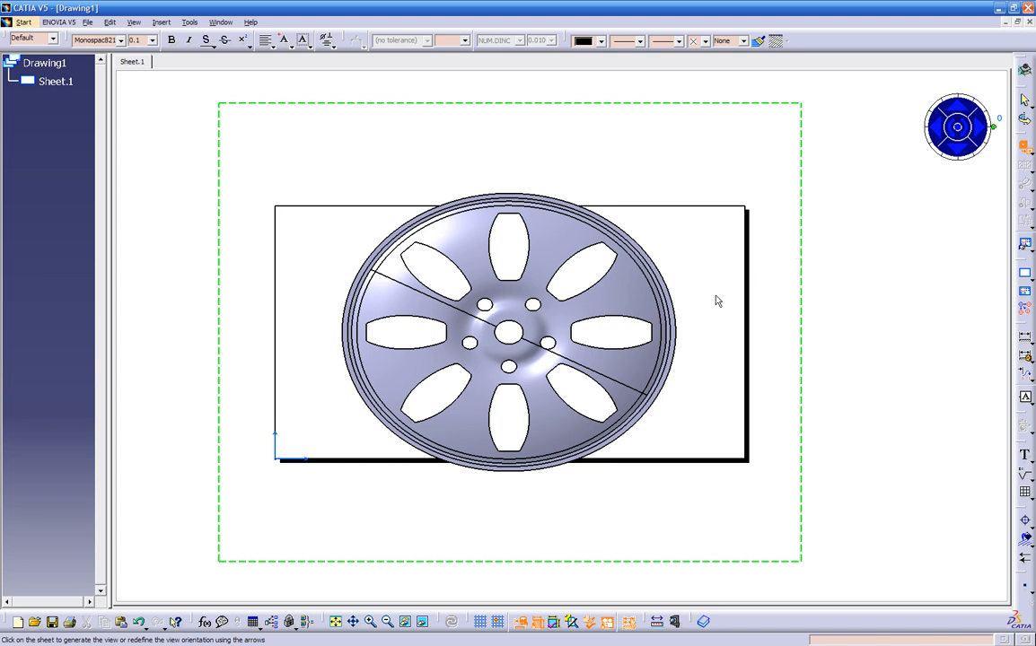
left_click(957, 127)
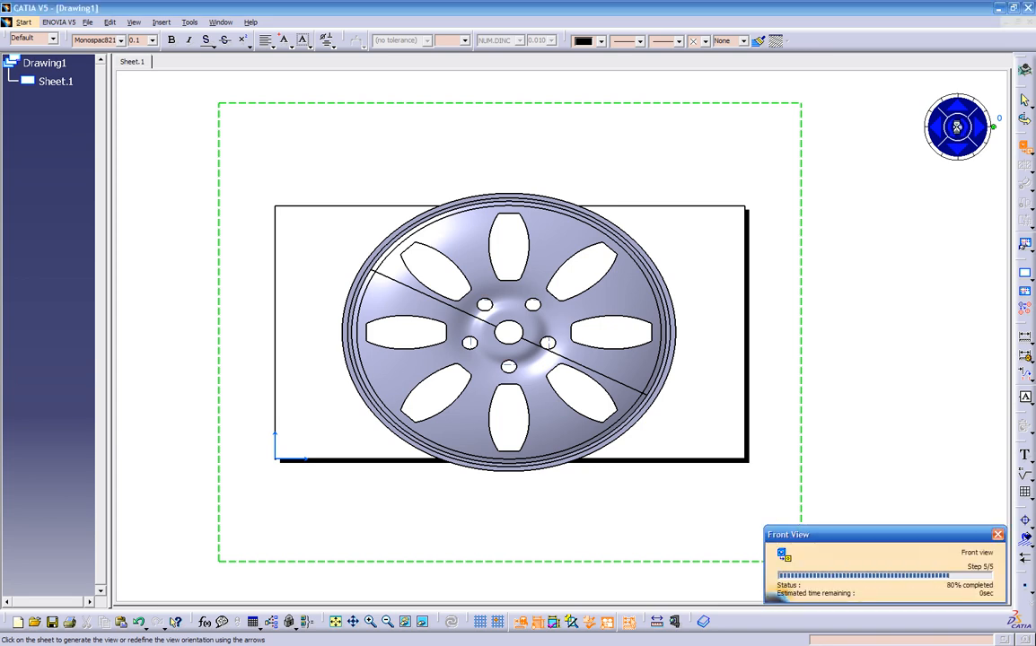
- Set the front view's scale to 1:5 and turn on its hidden lines
mouse_move(711, 349)
middle_mouse_down()
mouse_move(719, 347)
mouse_move(699, 375)
mouse_move(708, 364)
middle_mouse_up()
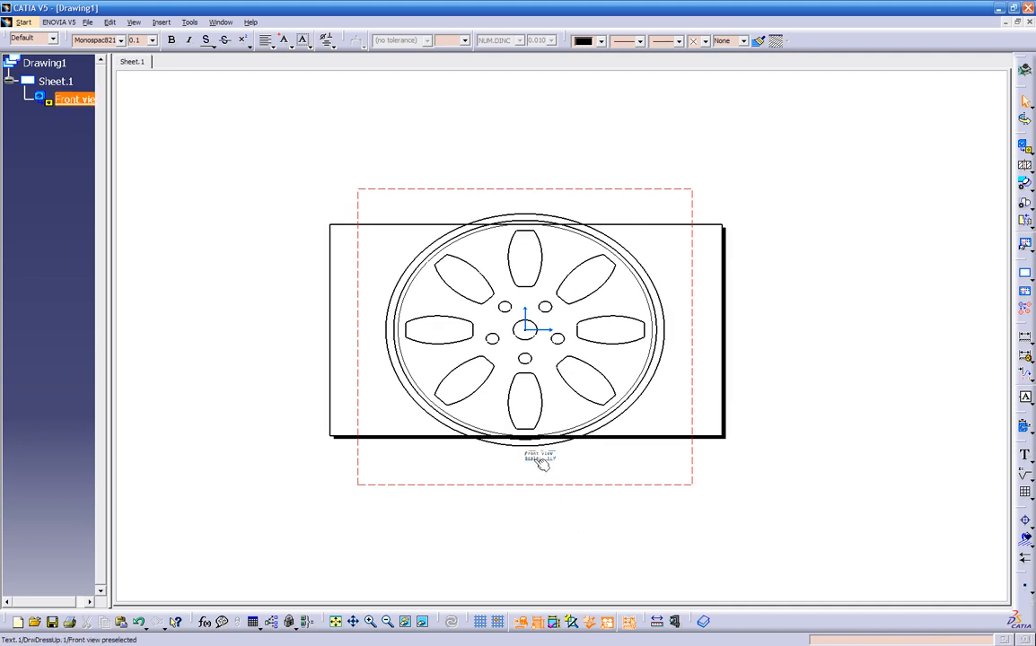
middle_click_drag(532, 460, 590, 395)
mouse_move(527, 585)
middle_mouse_down()
mouse_move(569, 486)
mouse_move(580, 493)
middle_mouse_up()
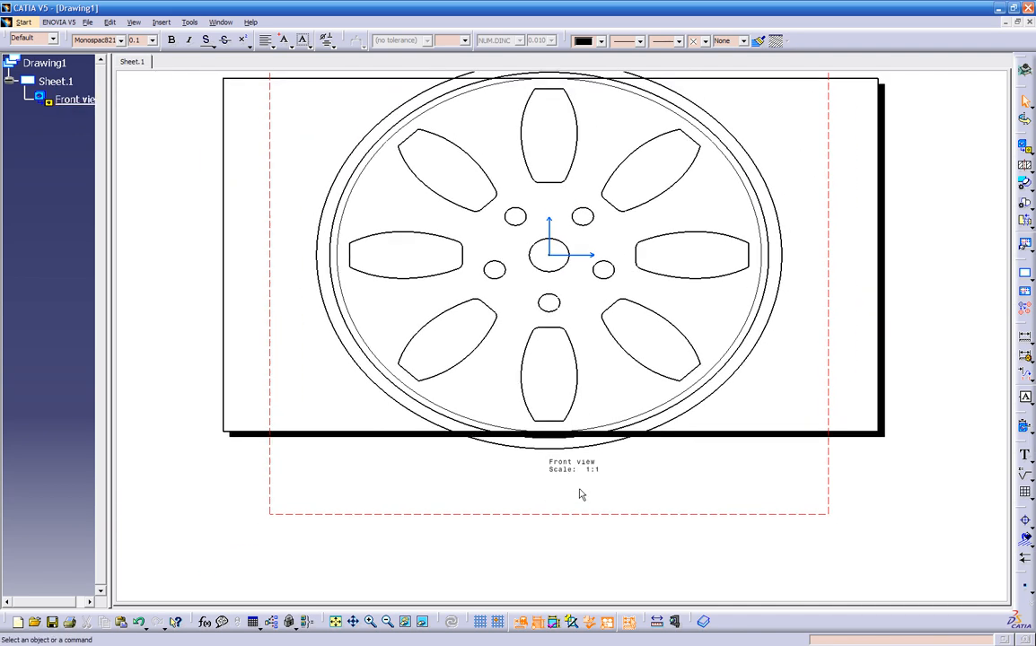
left_click(537, 514)
right_click(537, 514)
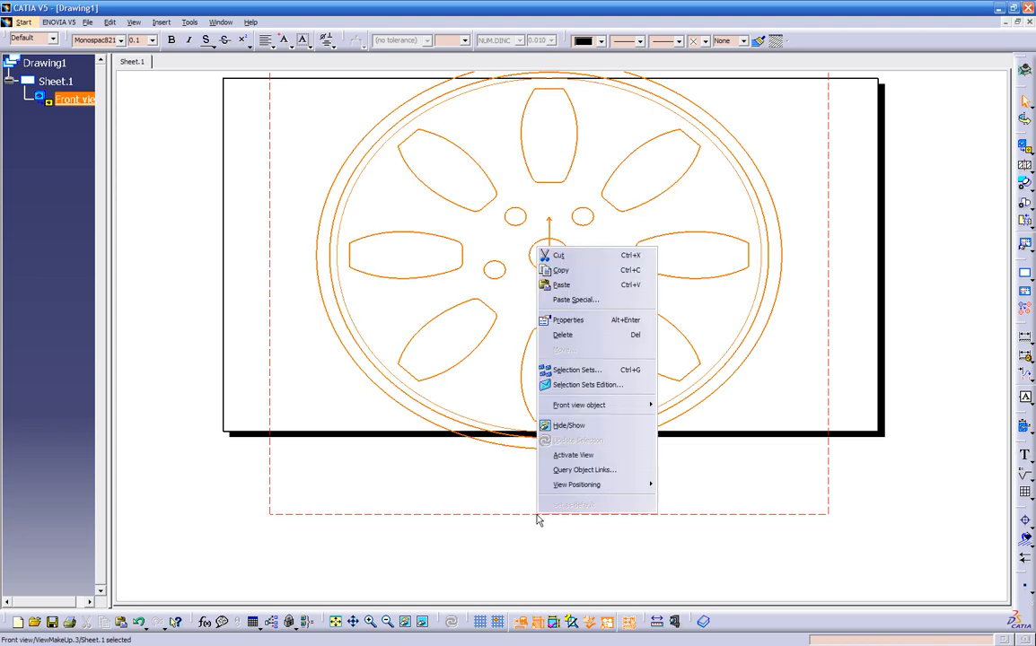
left_click(555, 320)
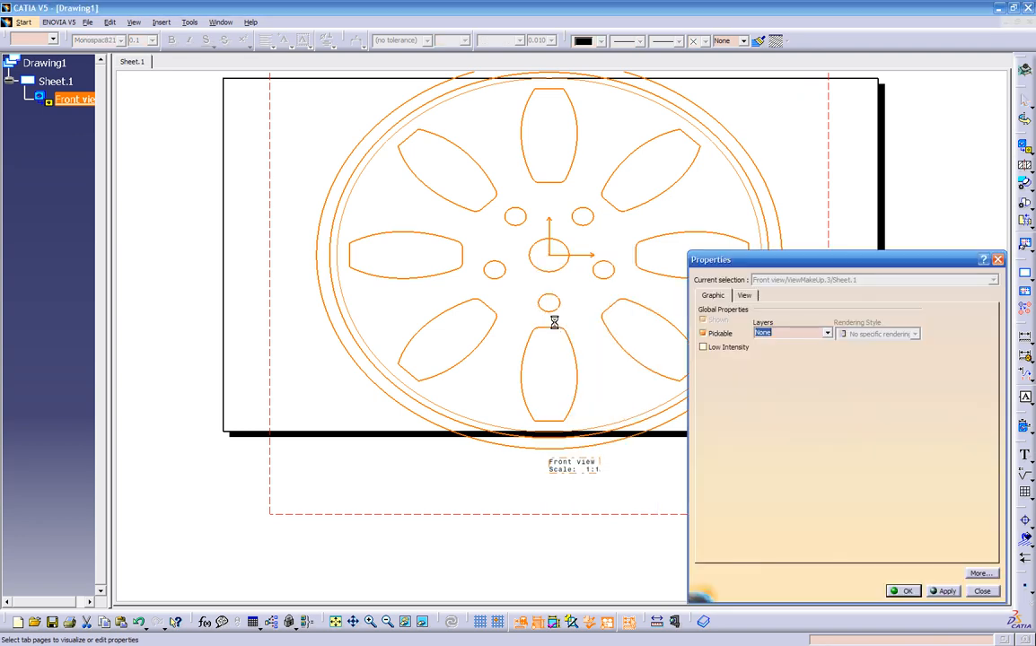
left_click(738, 296)
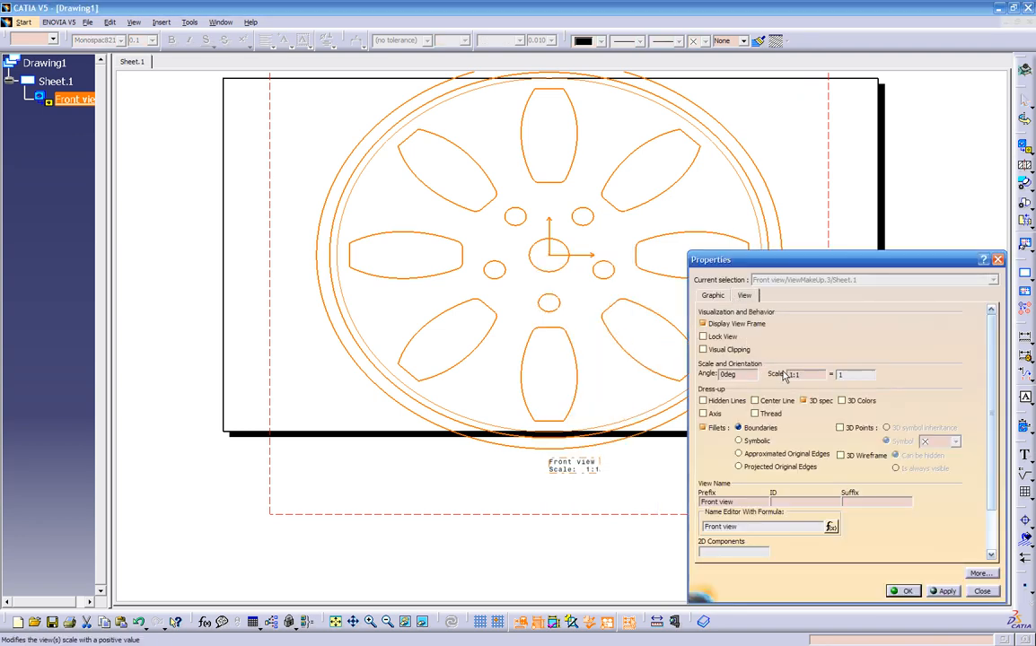
key("BackSpace")
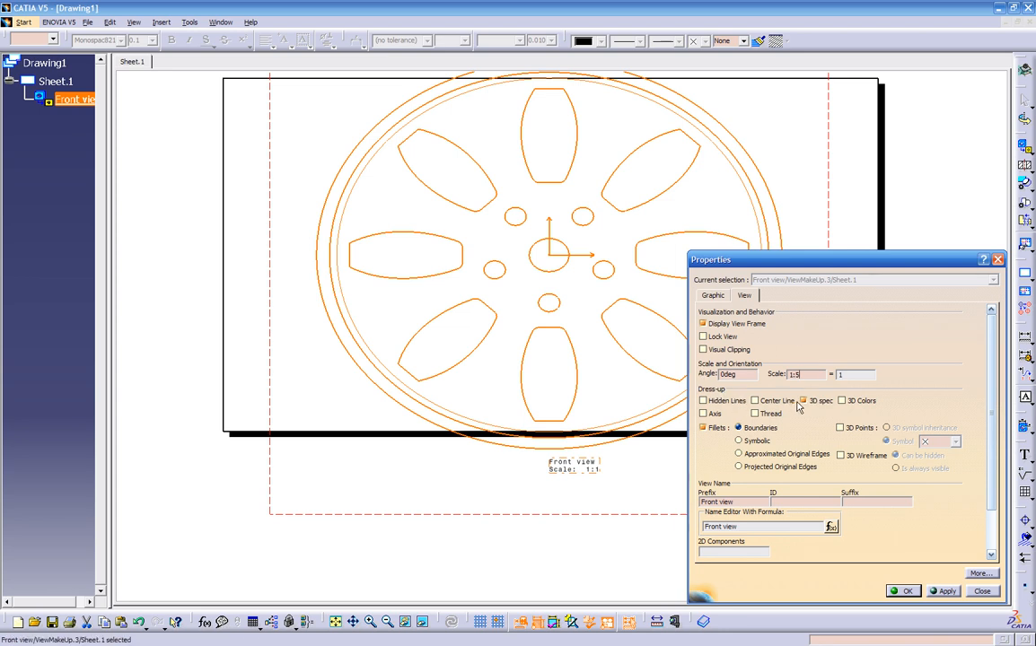
left_click(722, 402)
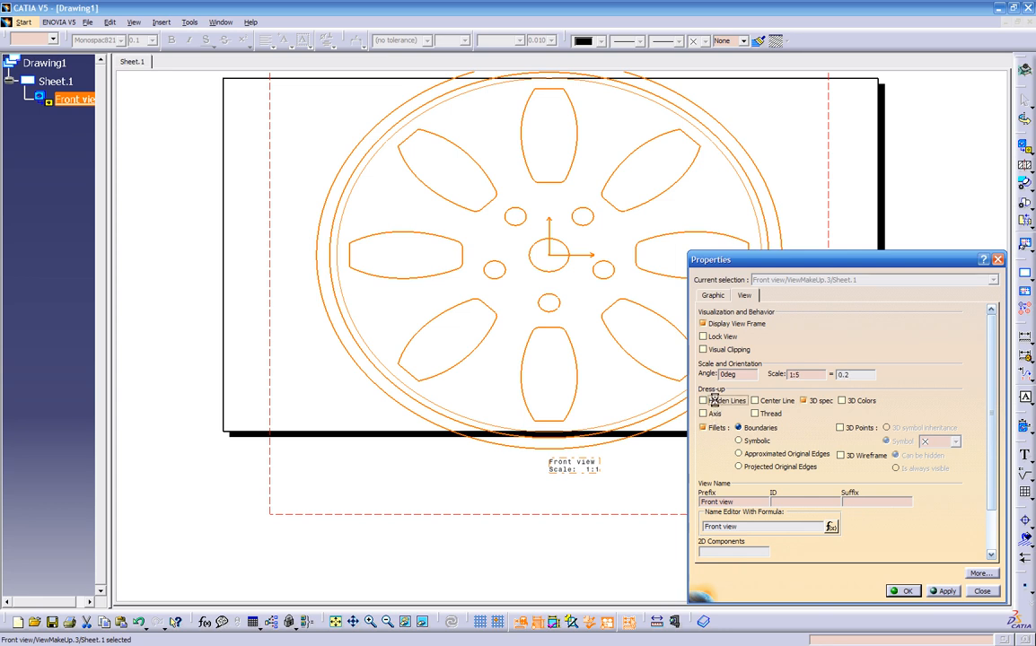
left_click(944, 590)
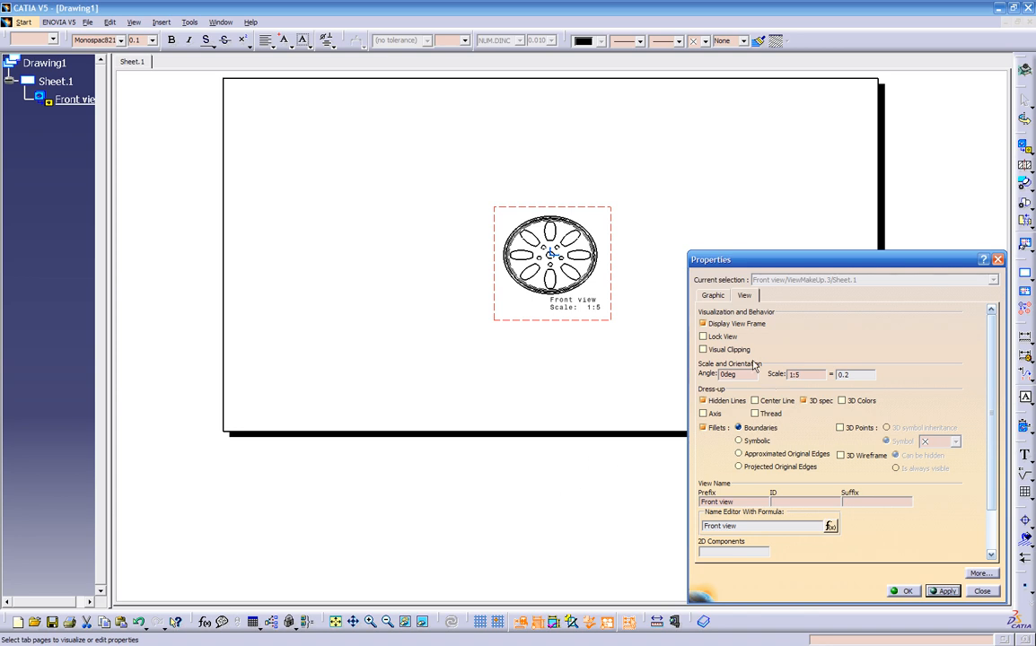
left_click(902, 590)
- Move the front view to the upper-left corner of the drawing sheet
mouse_move(628, 458)
middle_mouse_down("ctrl")
mouse_move(625, 472)
mouse_move(682, 406)
mouse_move(668, 443)
mouse_move(605, 448)
mouse_move(700, 476)
middle_mouse_up("ctrl")
left_click_drag(625, 350, 397, 273)
left_click(521, 351)
middle_click_drag(519, 352, 543, 342, "ctrl")
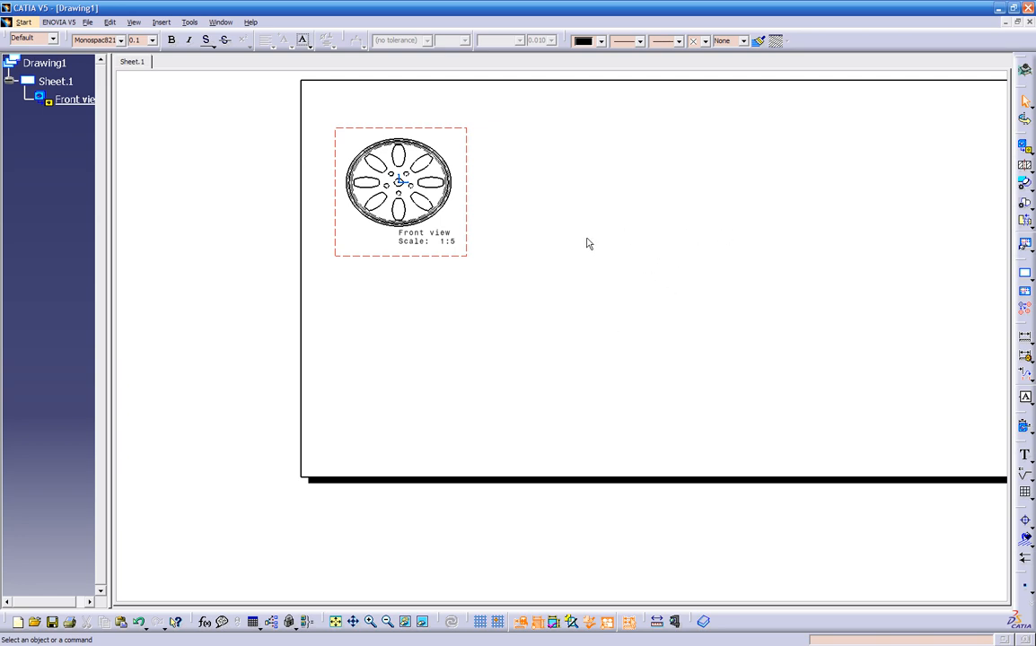
- Generate a front view of the axis part from its zx plane, turning the preview so the shaft lies horizontally lengthwise
middle_click_drag(588, 244, 553, 272)
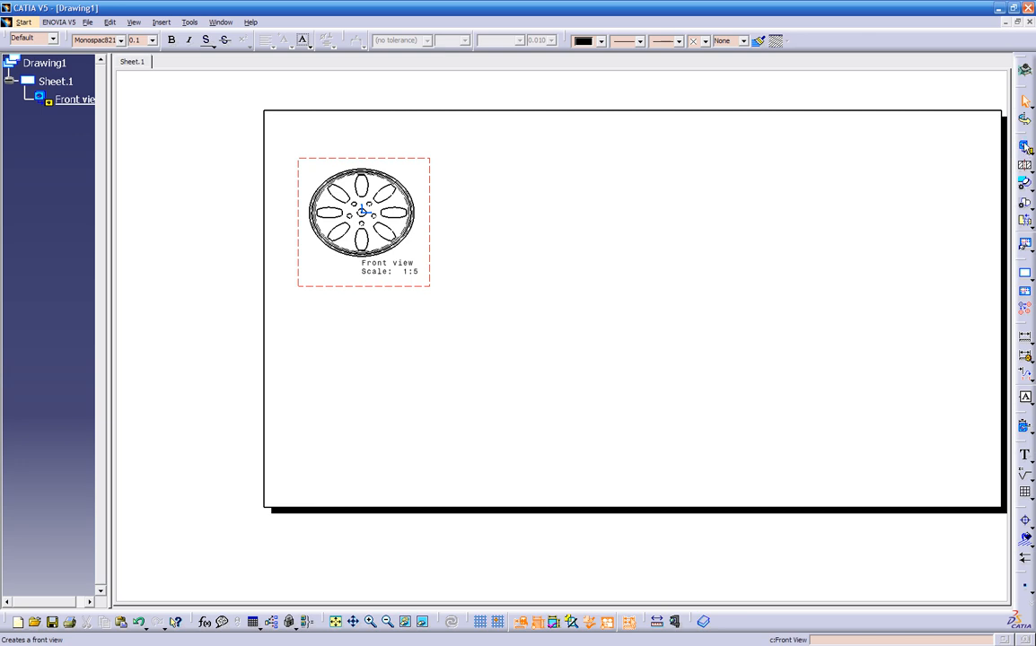
left_click(1024, 146)
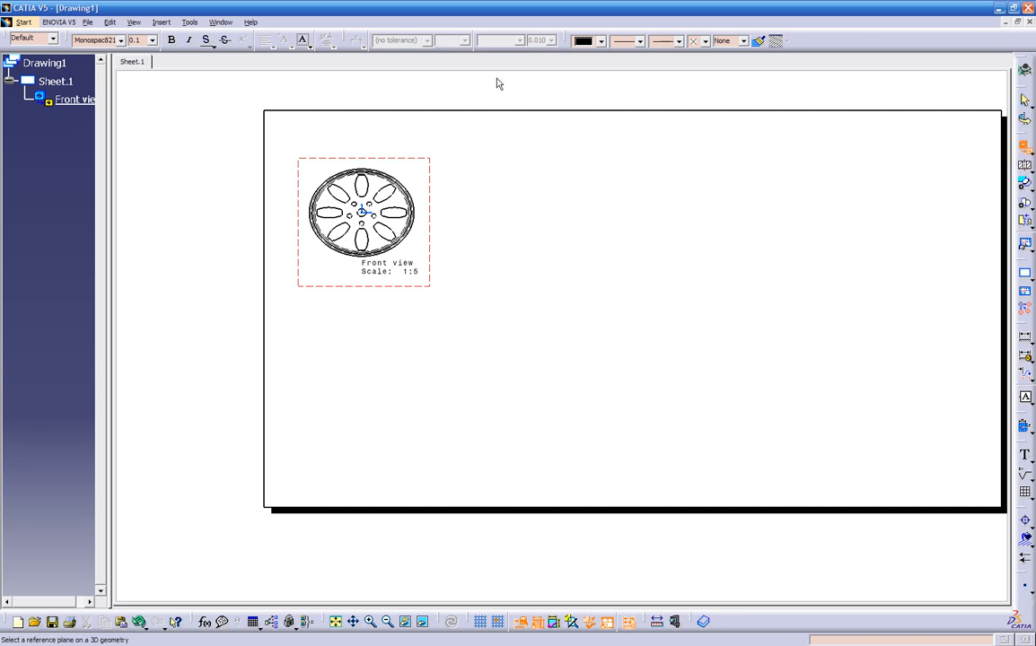
left_click(219, 22)
left_click(226, 99)
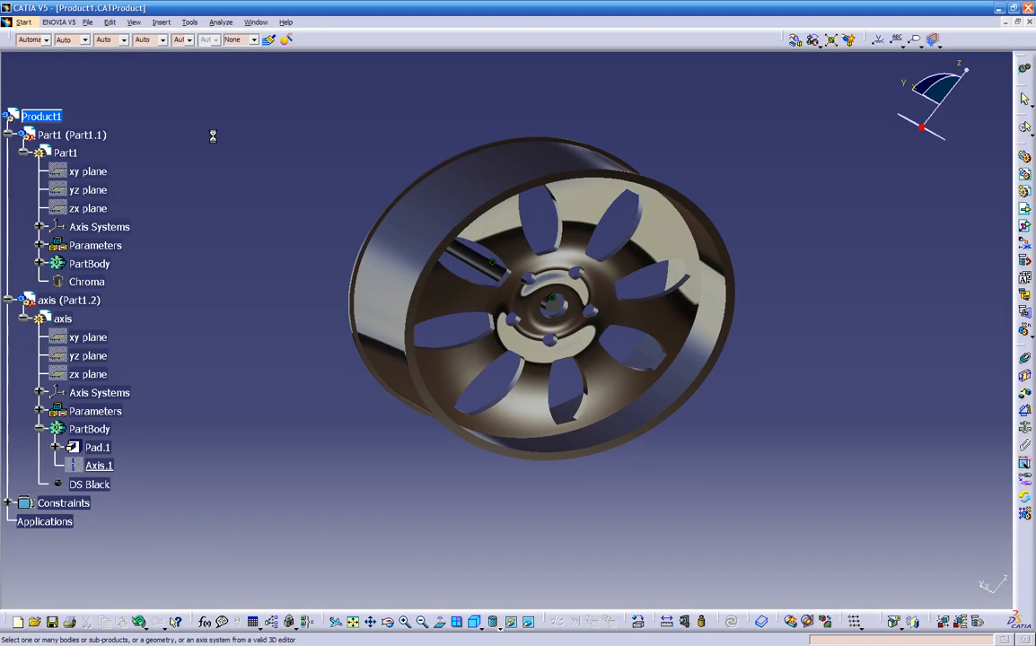
left_click(81, 307)
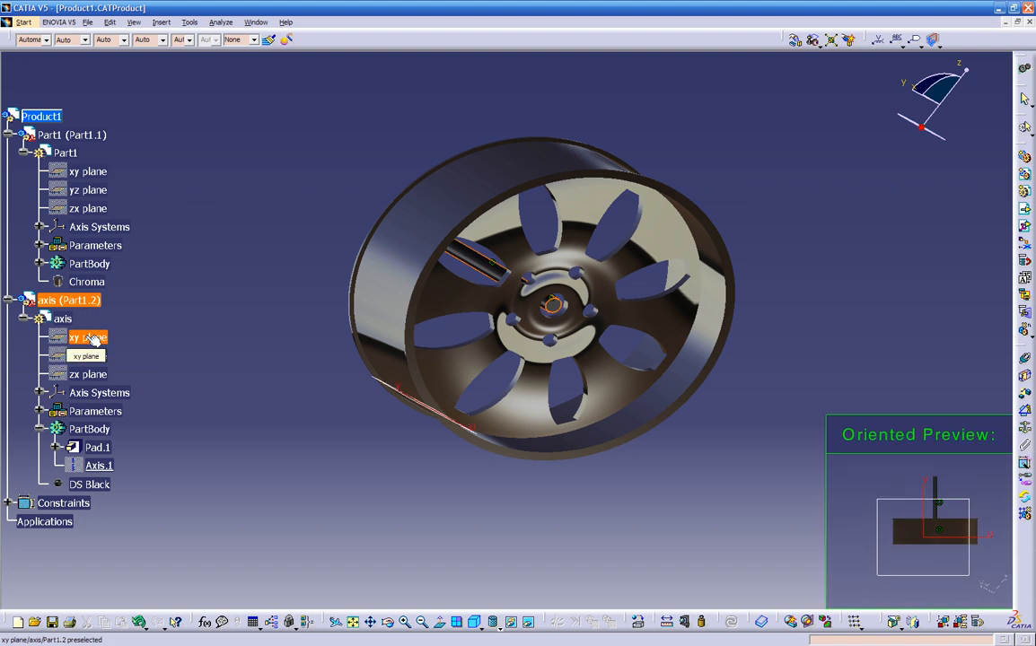
left_click(94, 378)
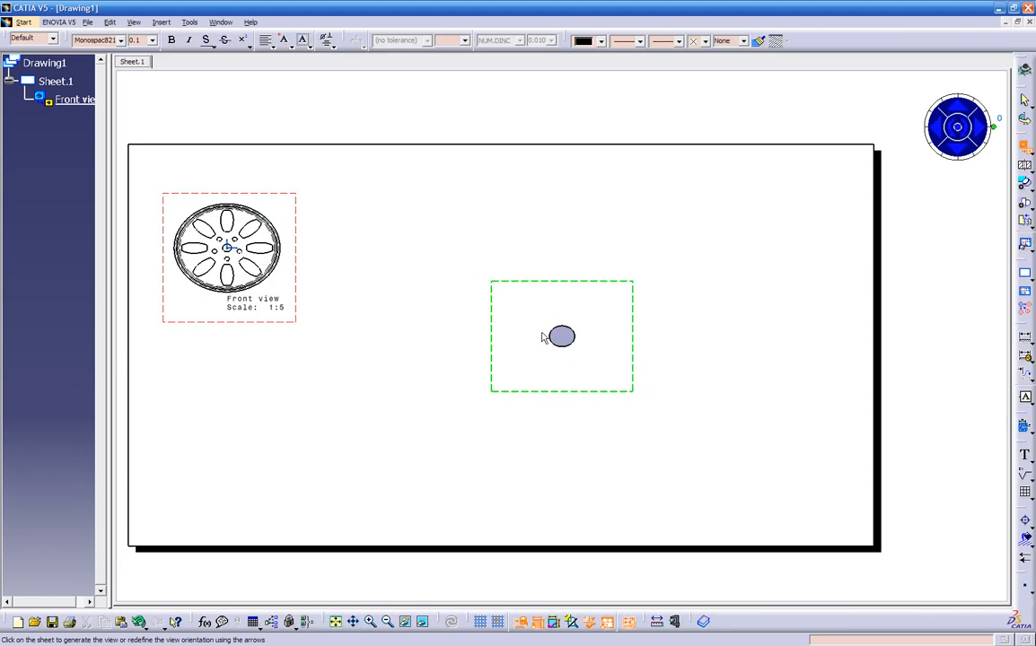
left_click(979, 127)
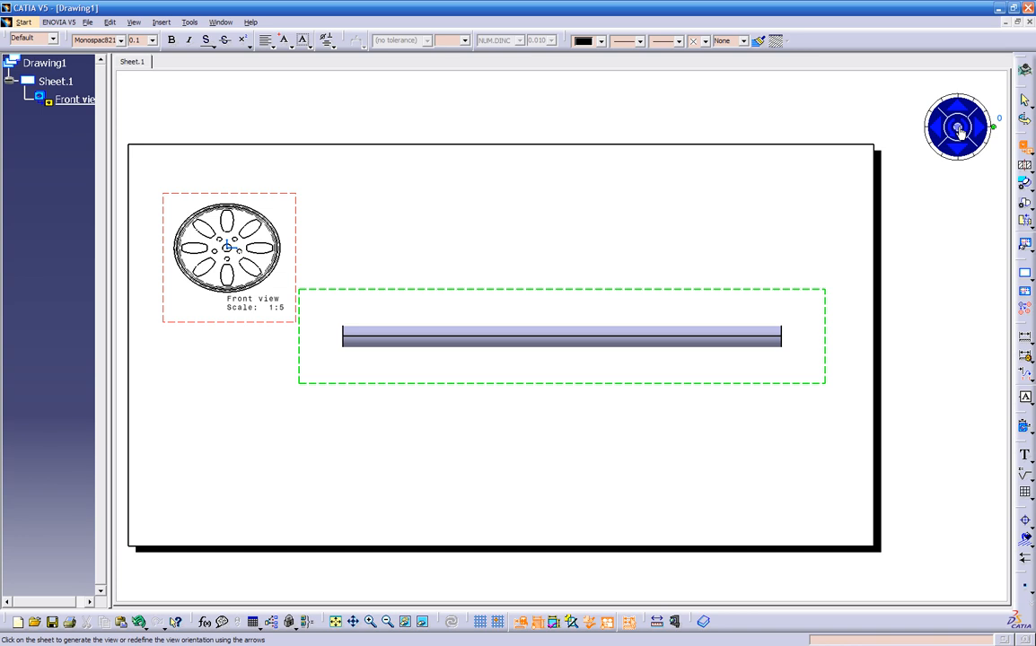
left_click(957, 128)
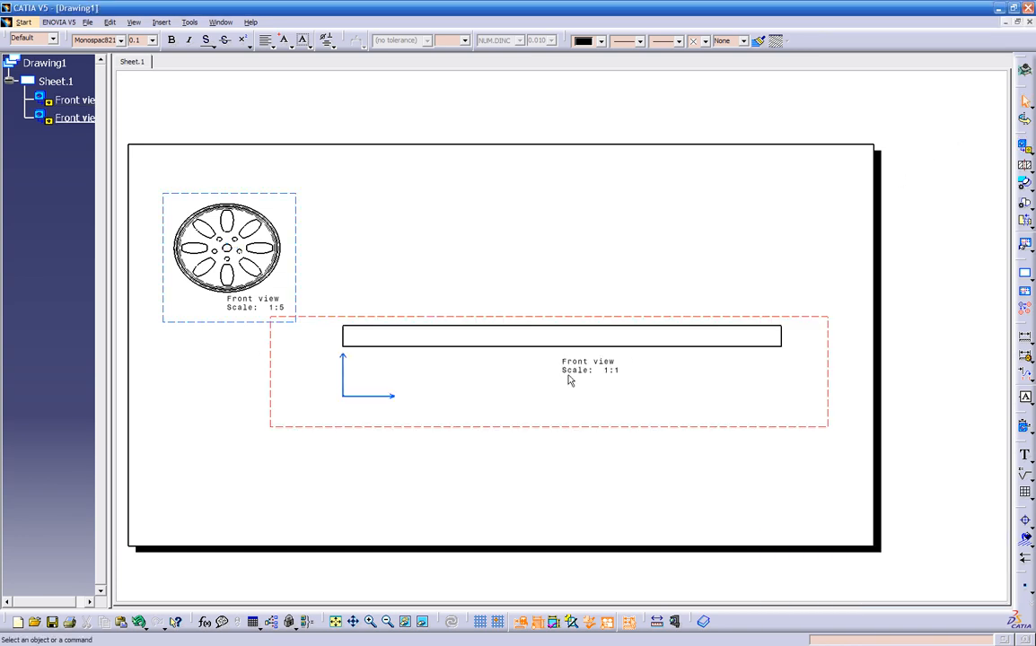
- Set the axis front view's scale to 1:5
left_click(534, 429)
right_click(534, 429)
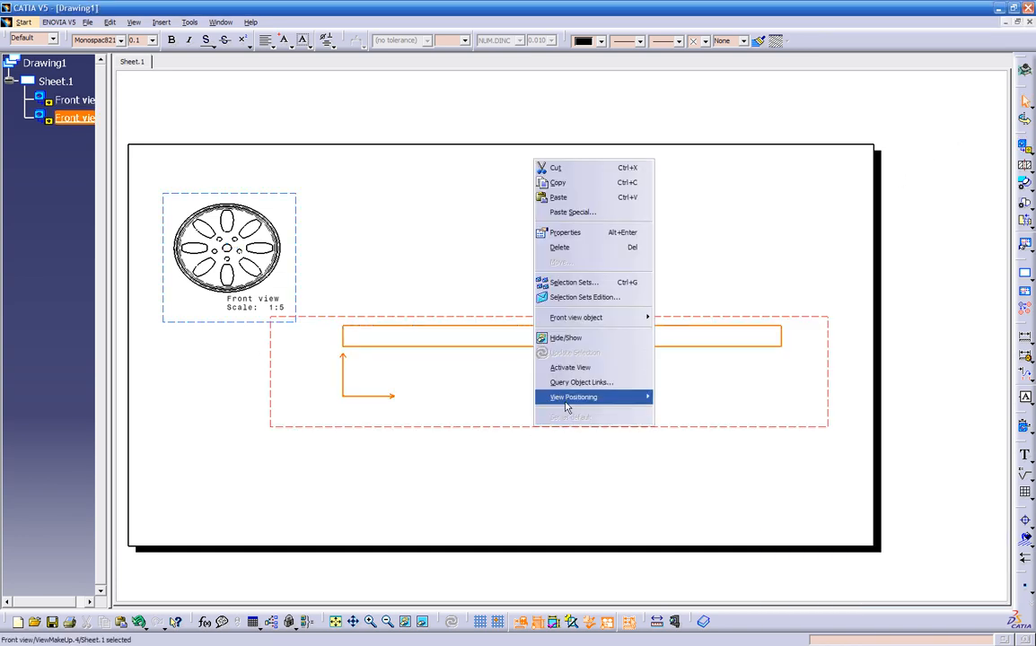
left_click(576, 234)
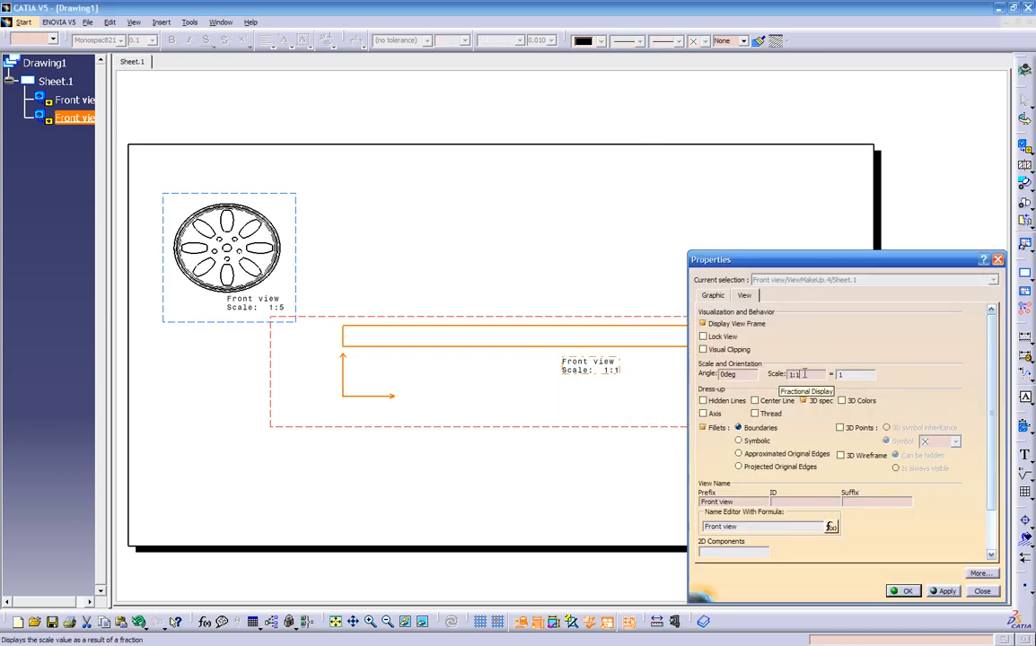
left_click(805, 373)
key("BackSpace")
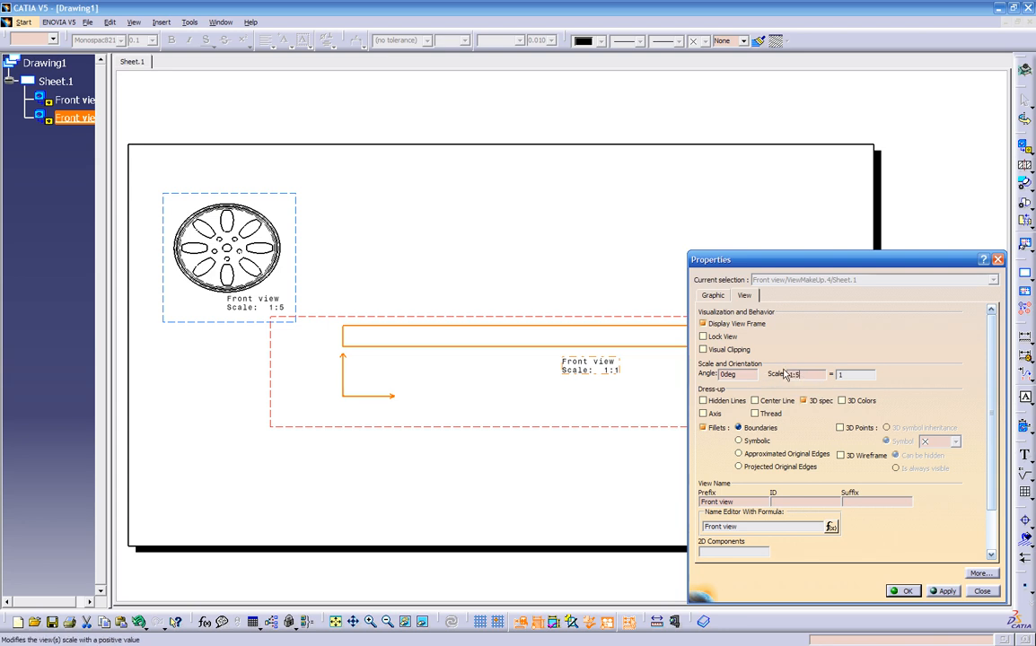
left_click(945, 592)
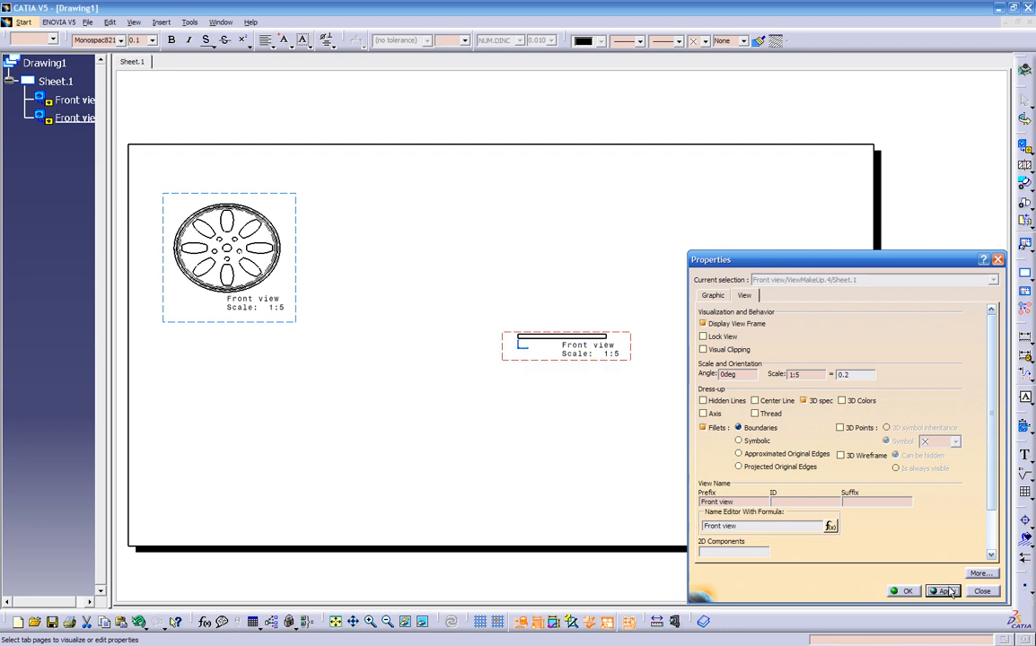
- Try a 2:1 scale on the axis view and set it back to 1:5
left_click(811, 376)
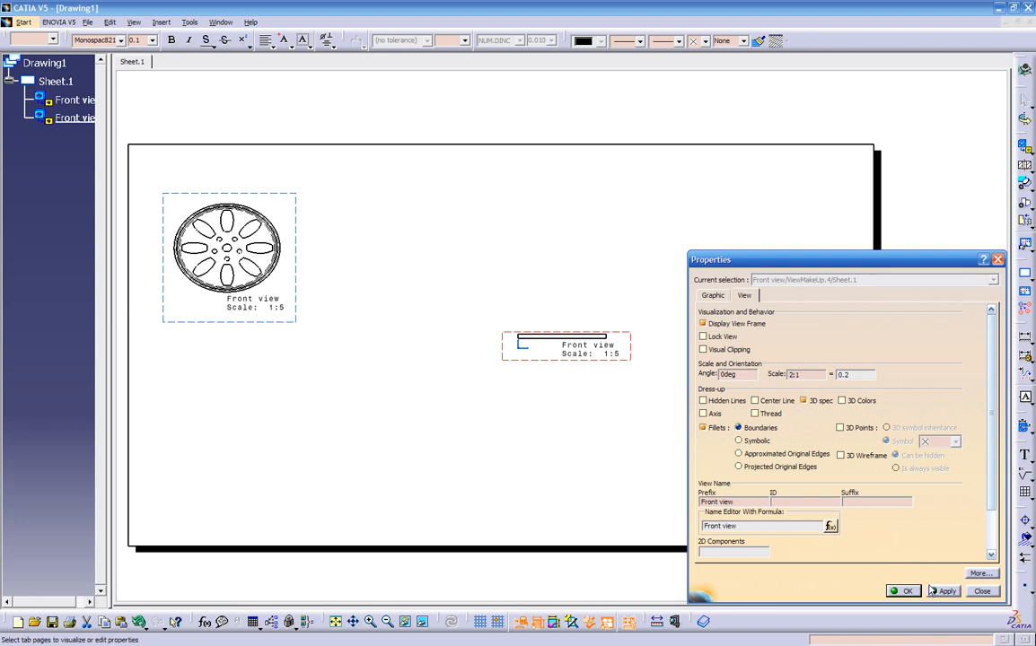
left_click(946, 592)
left_click(791, 375)
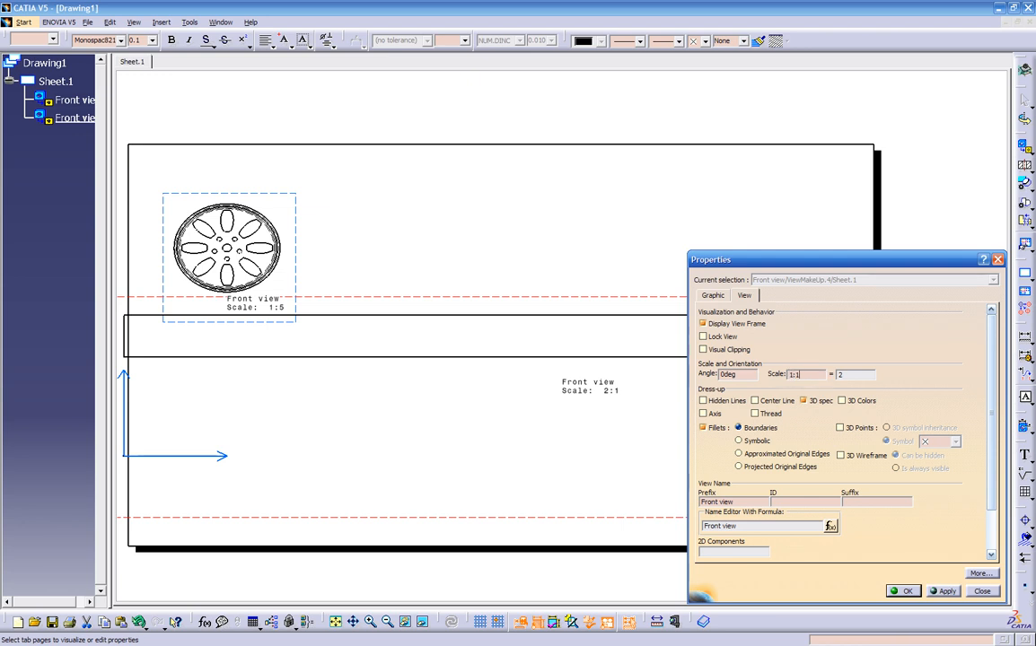
type("1:5")
key("Return")
left_click(618, 444)
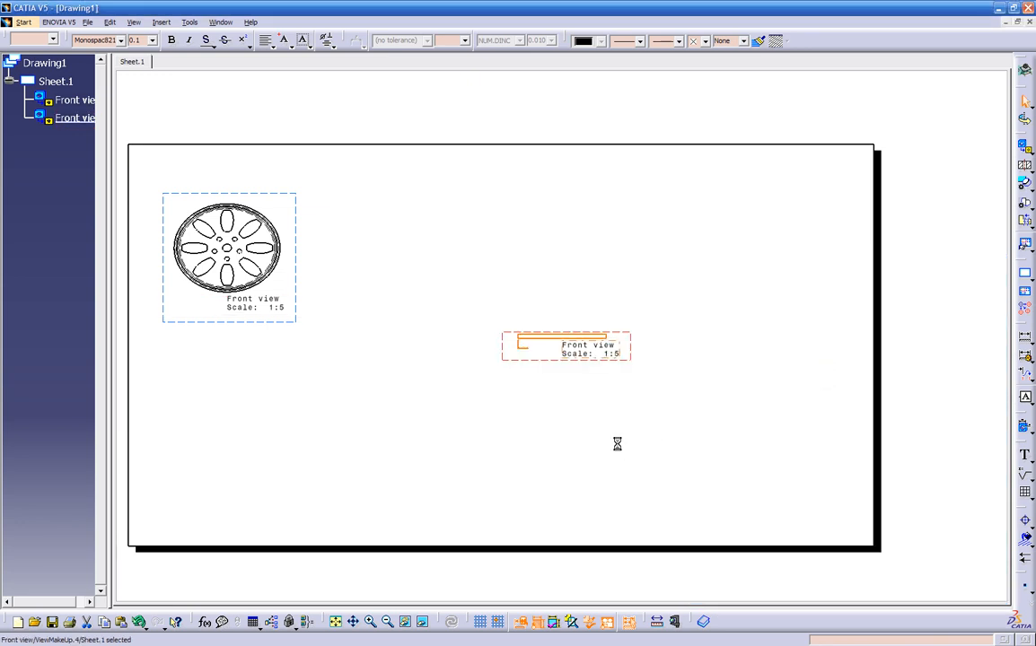
- Move the axis view beside the wheel view near the sheet's upper edge and shift its label lower, below the shaft
left_click_drag(493, 369, 337, 233)
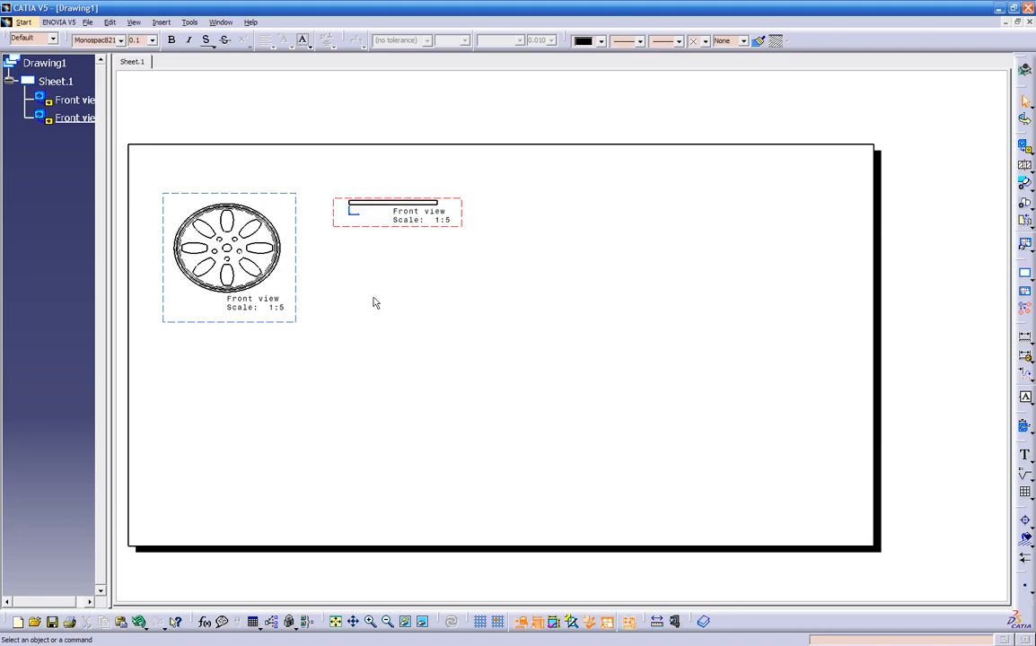
left_click_drag(396, 219, 366, 239)
mouse_move(337, 308)
middle_mouse_down()
mouse_move(473, 348)
mouse_move(521, 310)
mouse_move(539, 327)
middle_mouse_up()
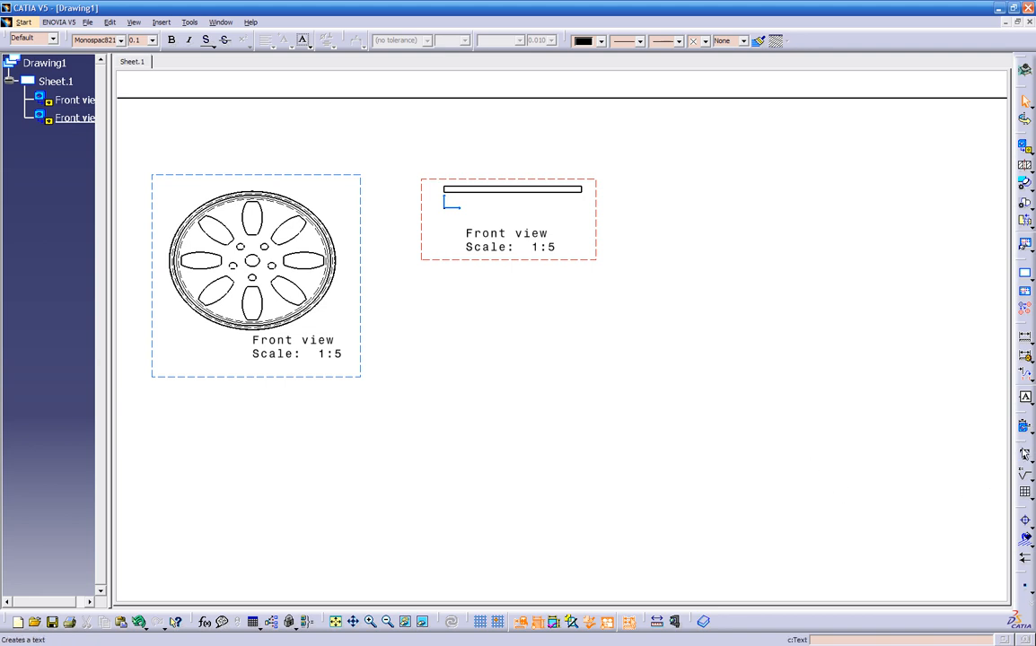
- Dock the overflowing toolbars, including the one holding the Text tool, along the lower edge of the workspace
left_click_drag(741, 614, 745, 615)
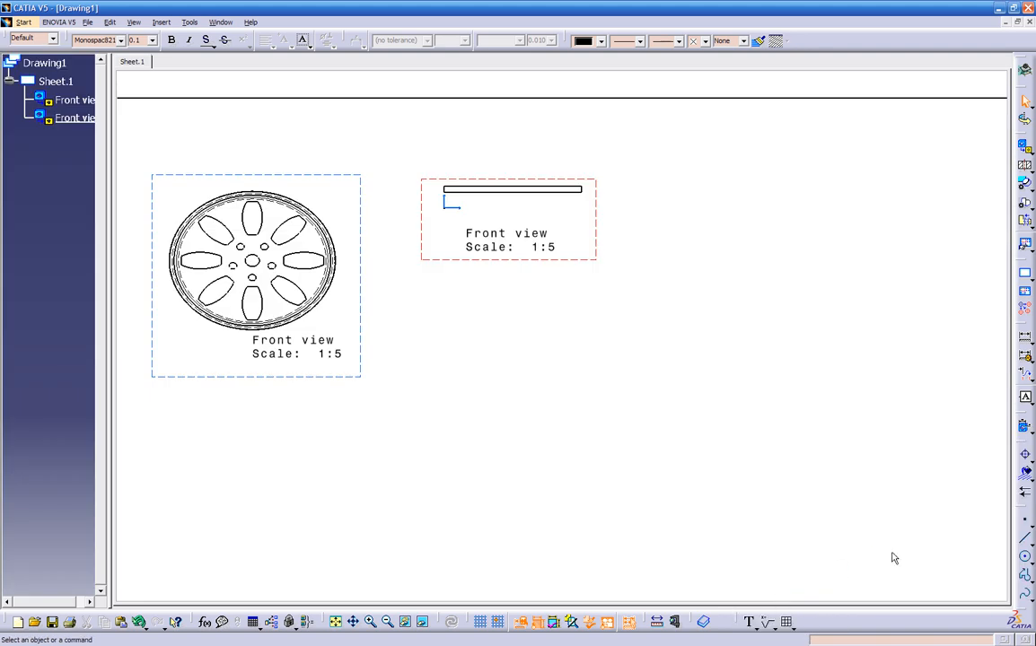
left_click_drag(1019, 612, 878, 605)
left_click_drag(1018, 614, 937, 615)
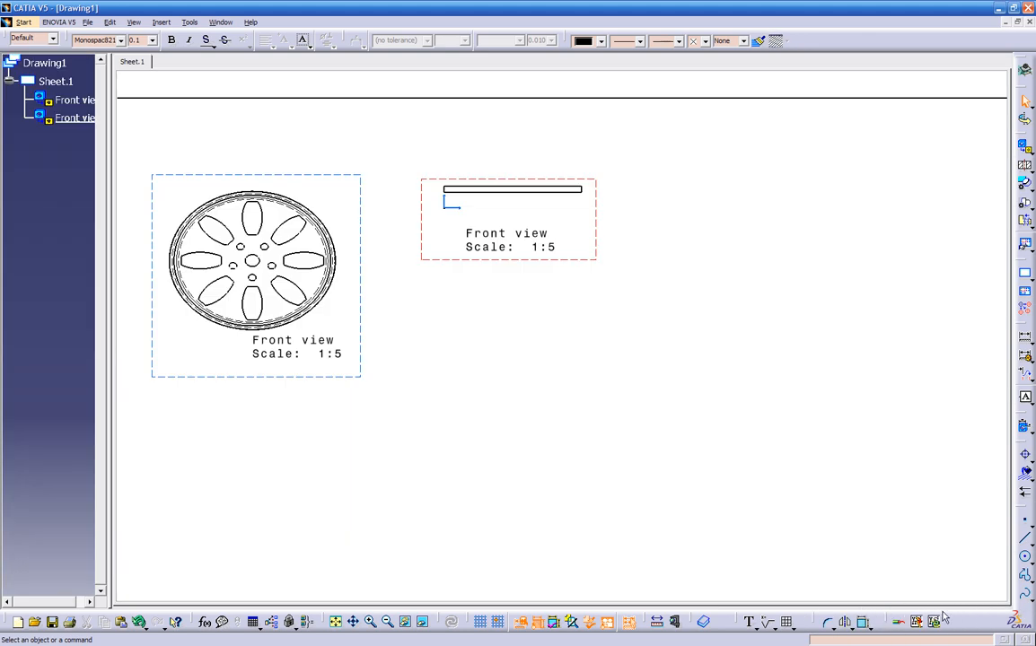
- Add the text "how are you?" to the axis view and align it beside the view's label
left_click(748, 621)
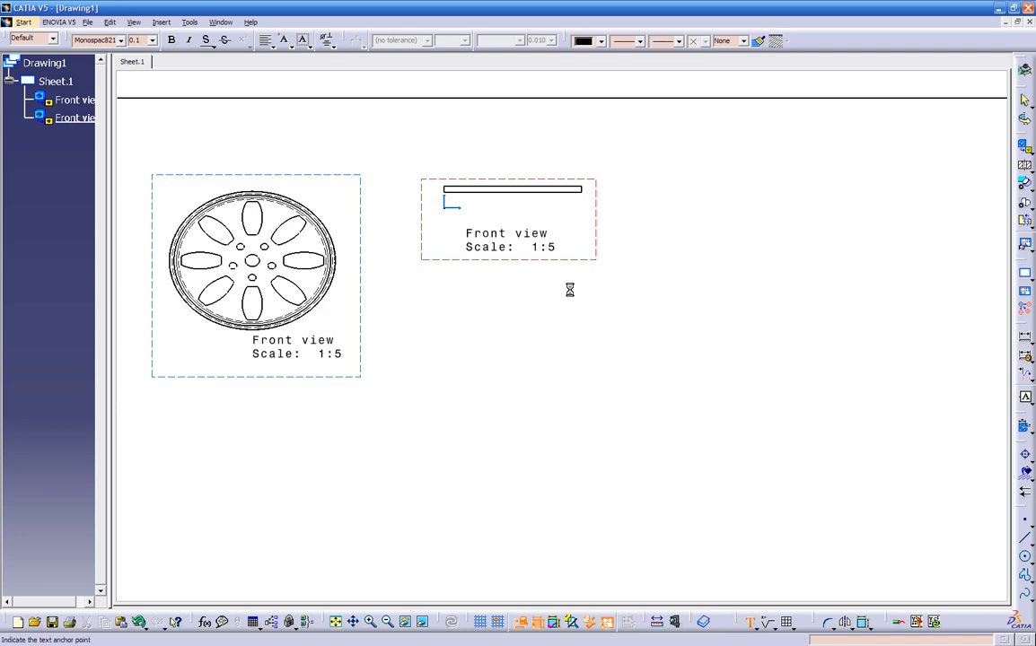
left_click(573, 216)
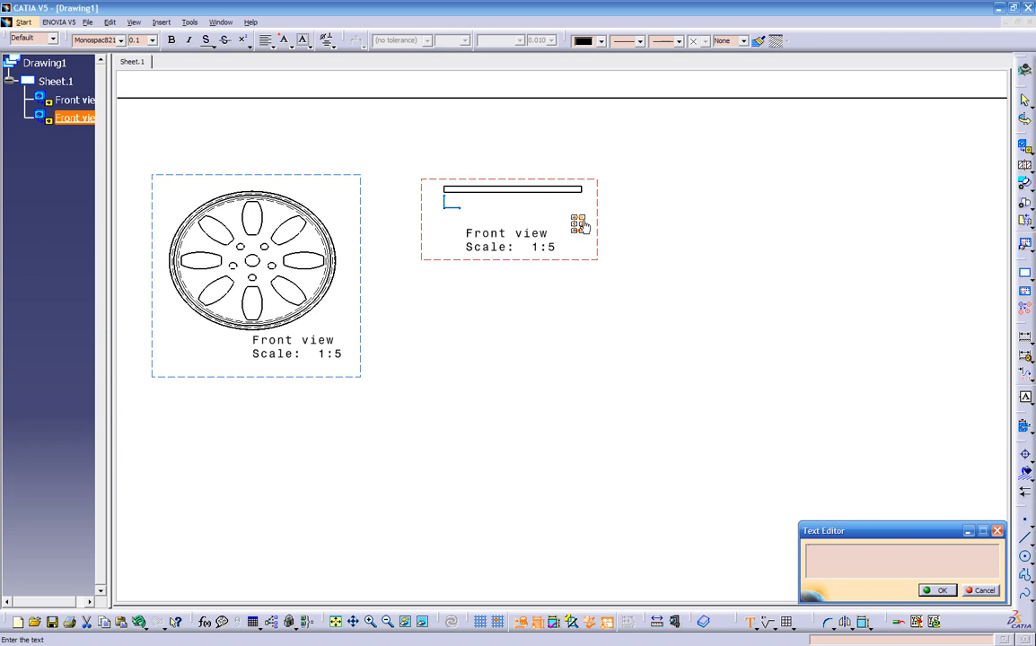
type("ho")
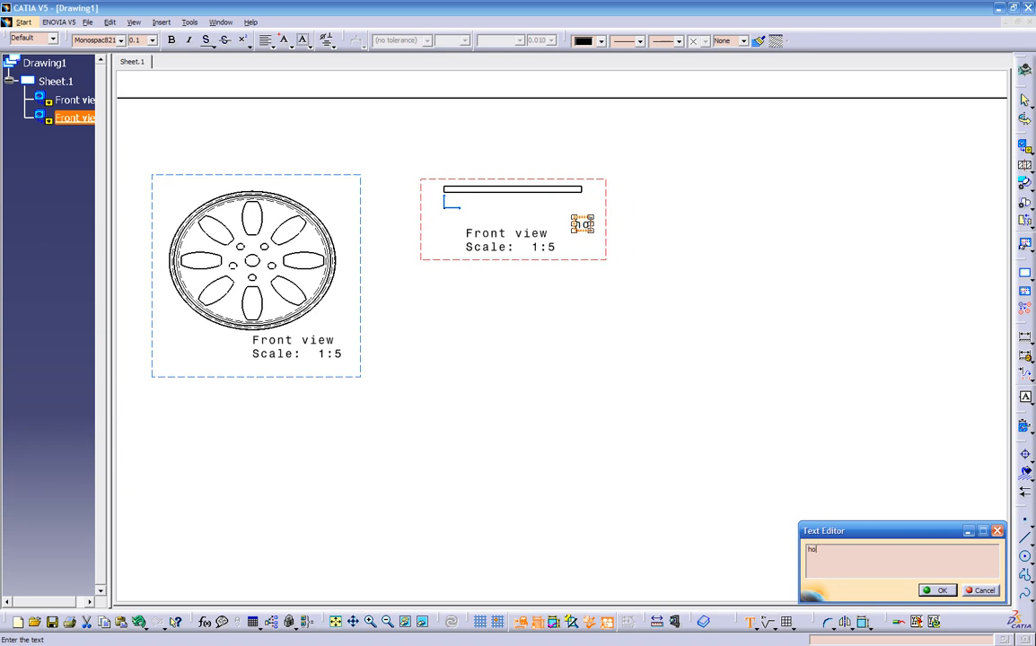
type("w are")
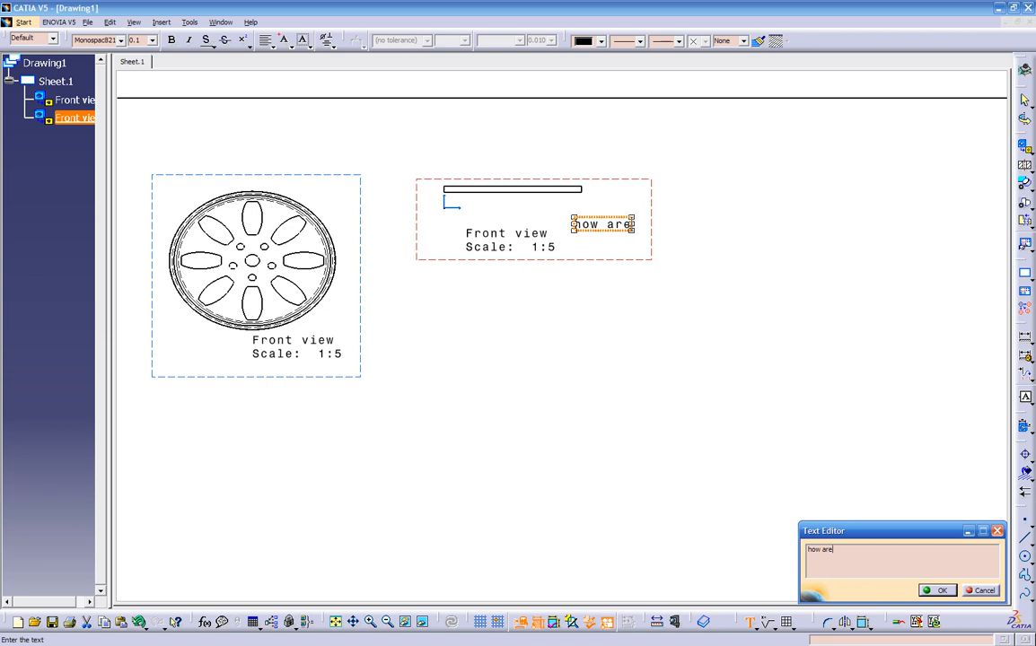
type(" you?")
key("Return")
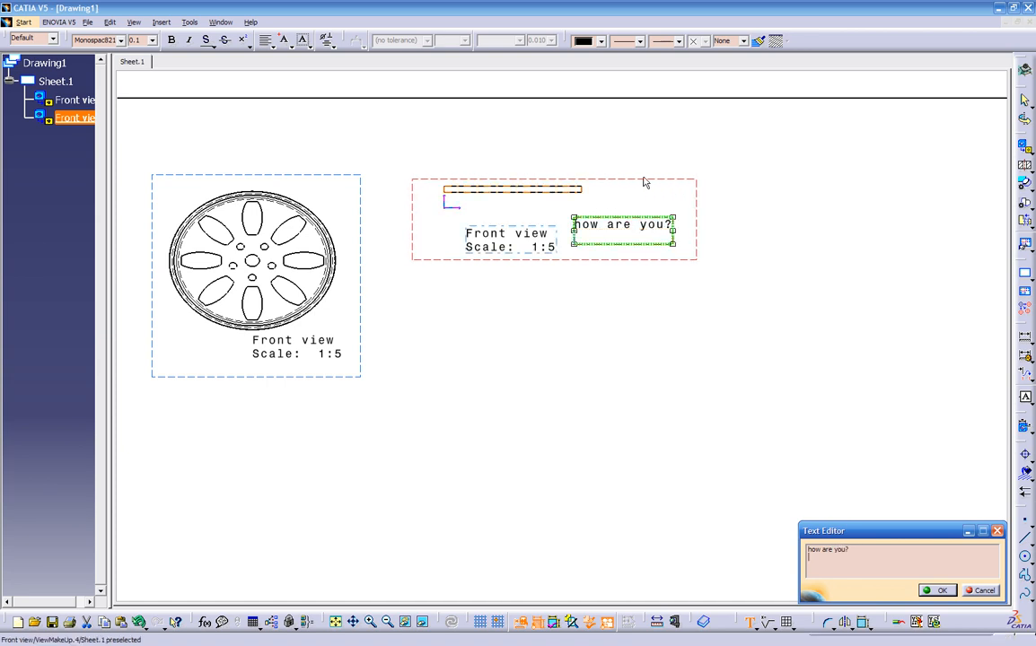
left_click(929, 590)
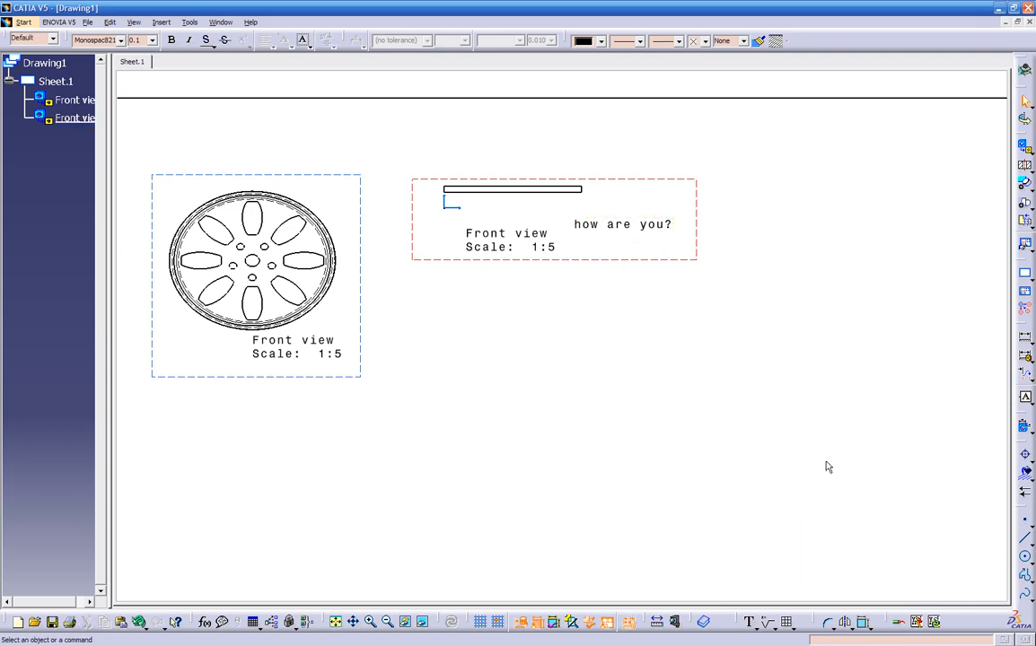
mouse_move(642, 227)
left_mouse_down()
mouse_move(628, 340)
mouse_move(662, 231)
mouse_move(655, 216)
mouse_move(656, 238)
left_mouse_up()
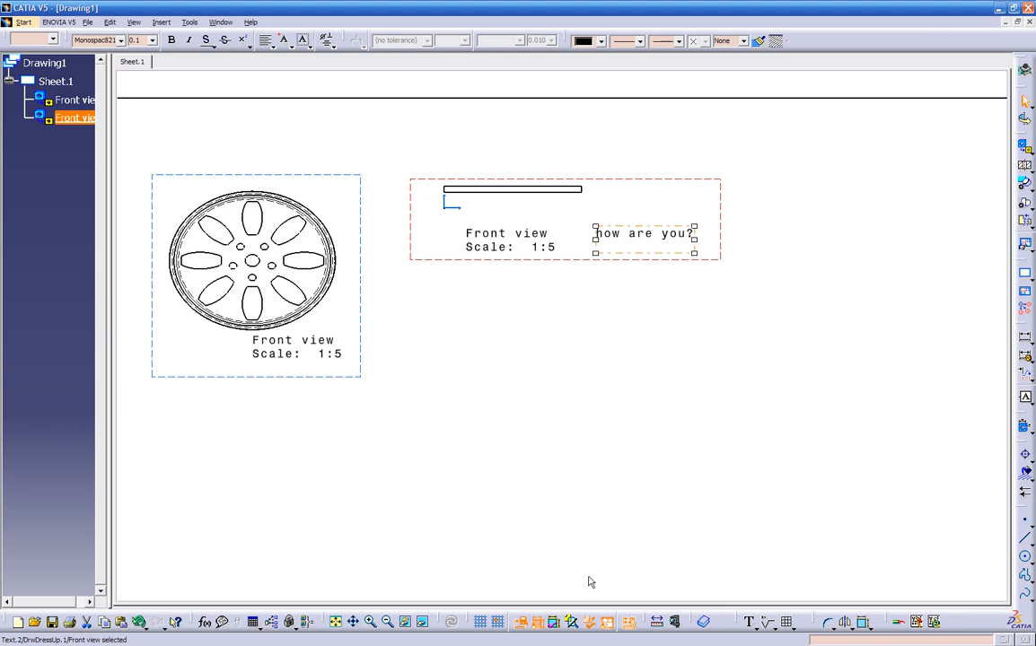
- Hide the view frames on the sheet and show them again
left_click(607, 623)
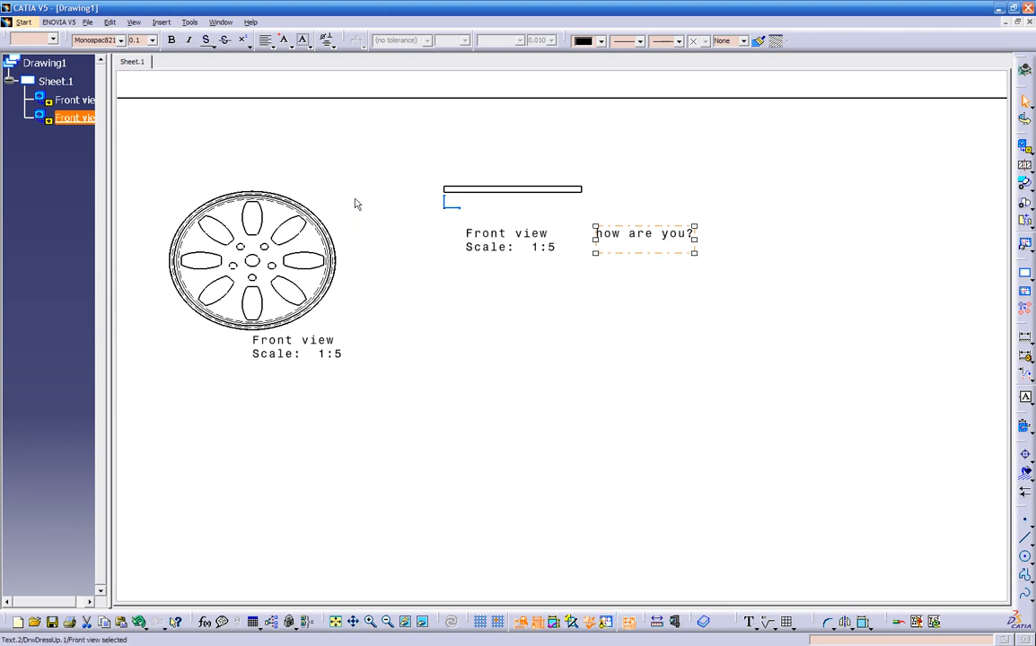
left_click(607, 619)
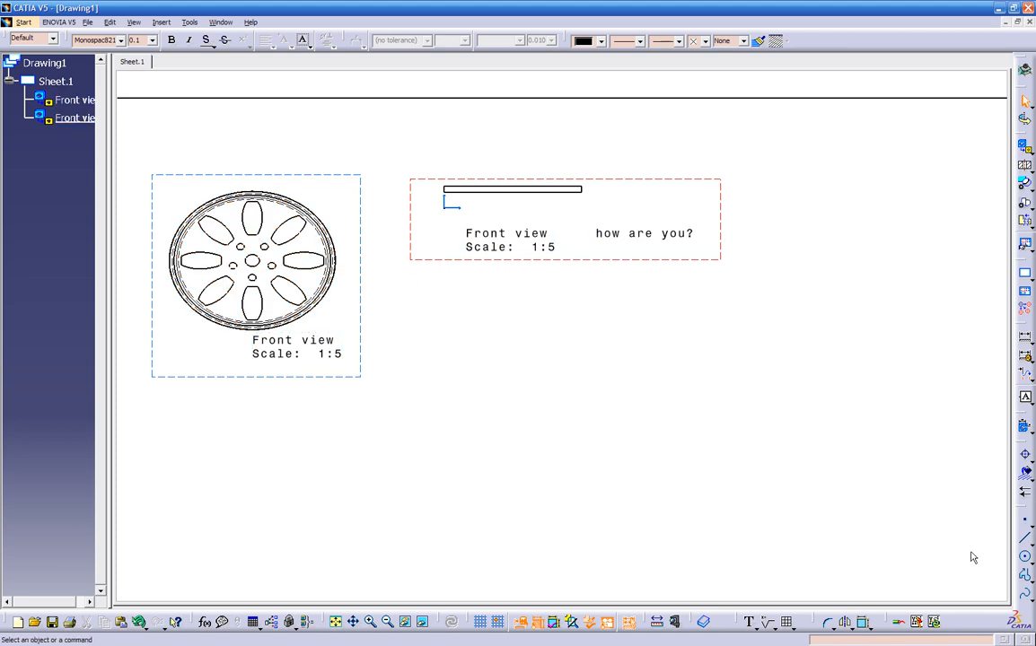
- Place the text "weerw" near the wheel's upper-right edge while the axis view is active
left_click(749, 622)
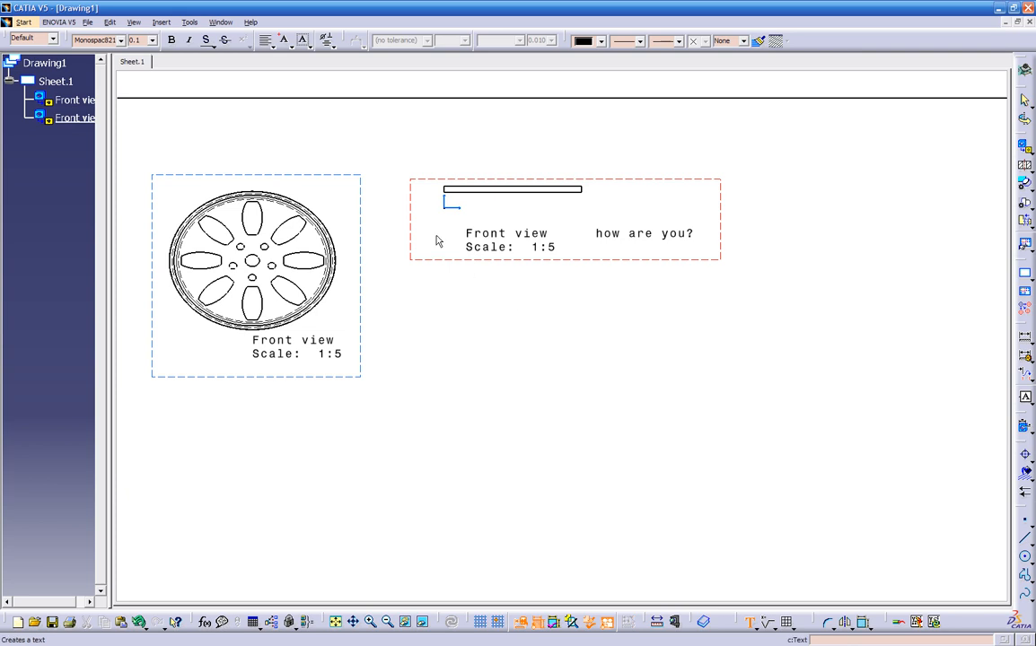
left_click(334, 202)
type("weerw")
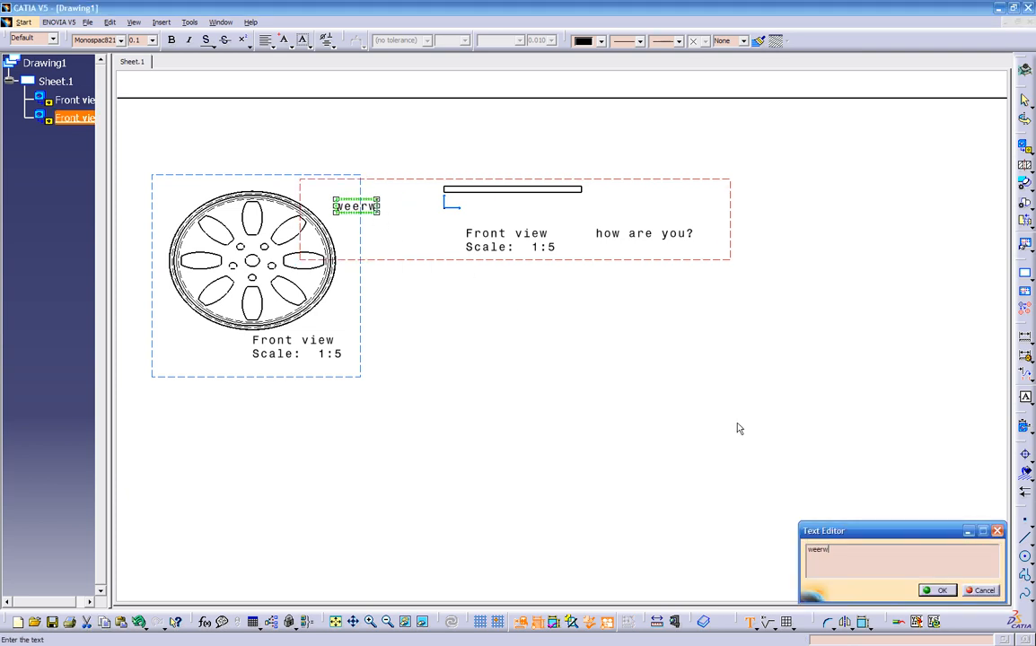
left_click(933, 590)
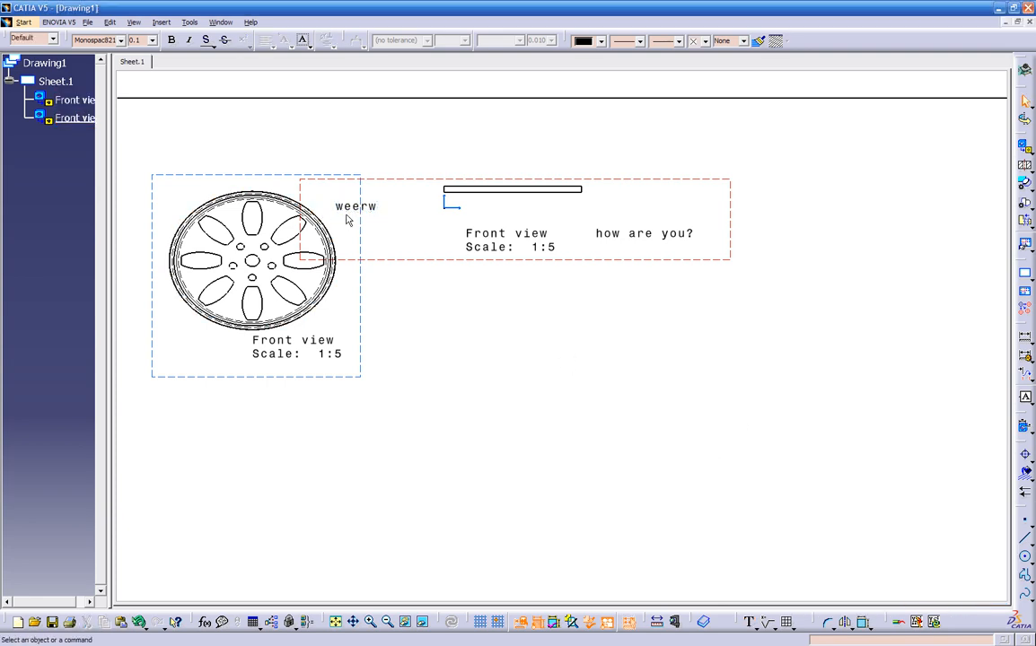
- Move the axis view slightly farther from the wheel view and delete its "weerw" text
left_click_drag(454, 263, 432, 255)
left_click(404, 202)
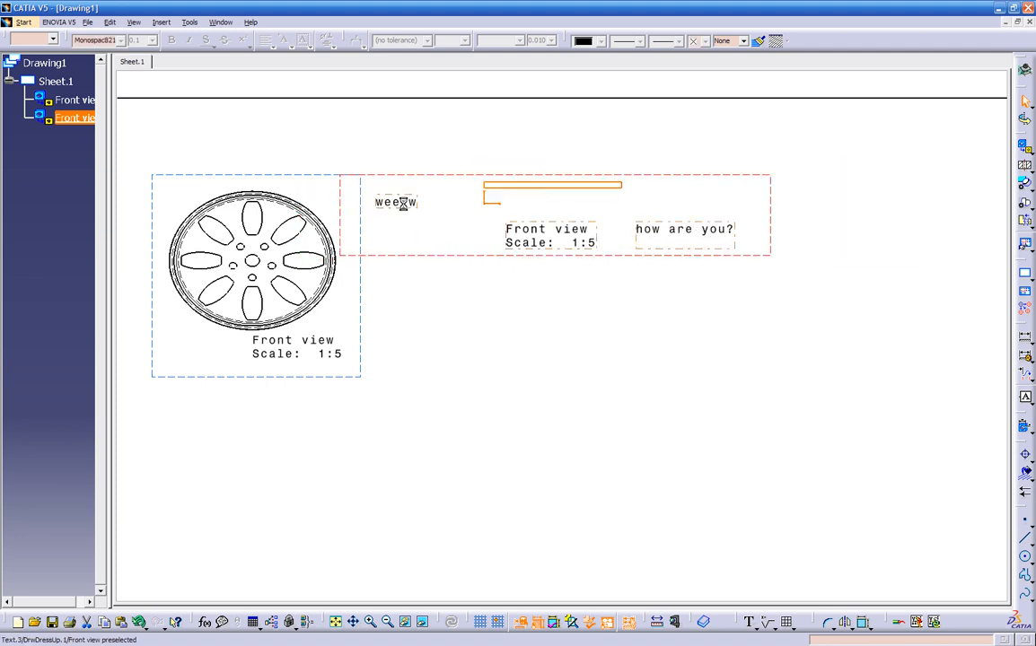
double_click(381, 198)
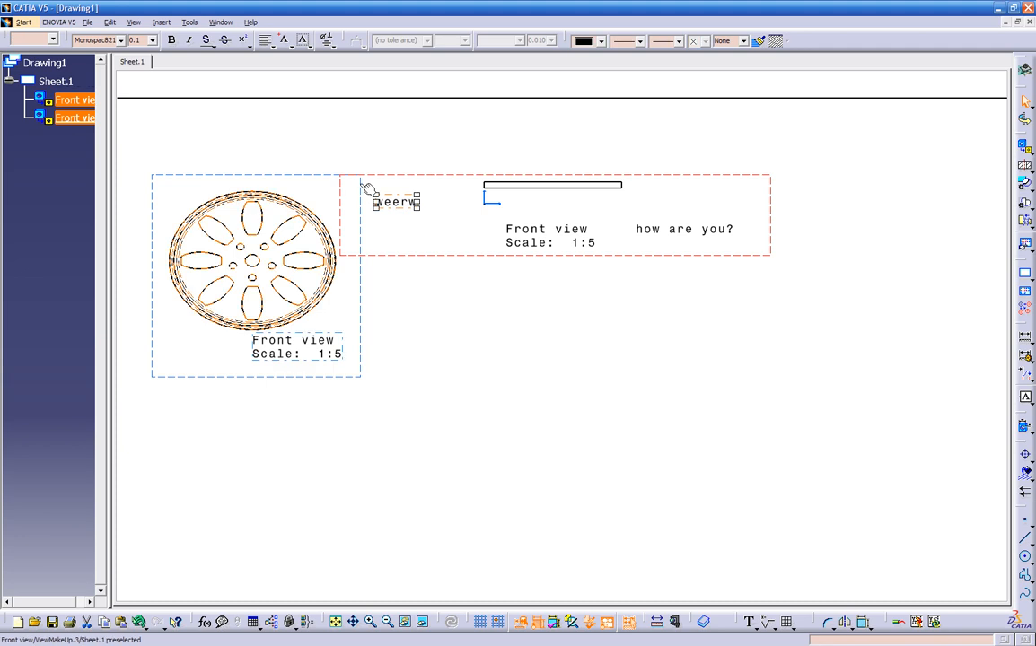
key("Delete")
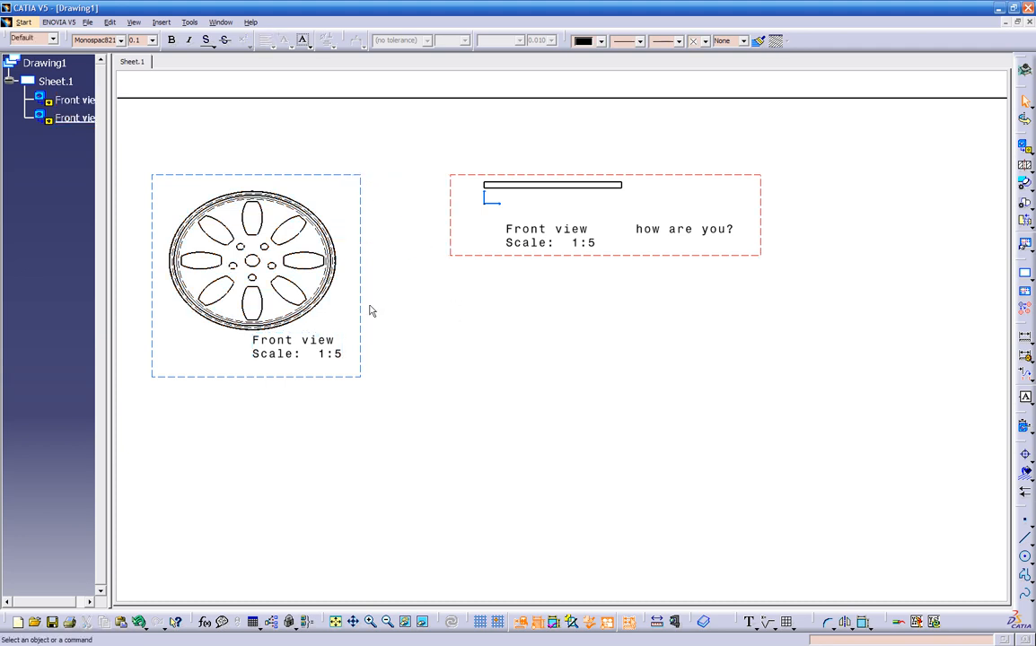
- Make the wheel's front view the active view
left_click(365, 311)
double_click(362, 311)
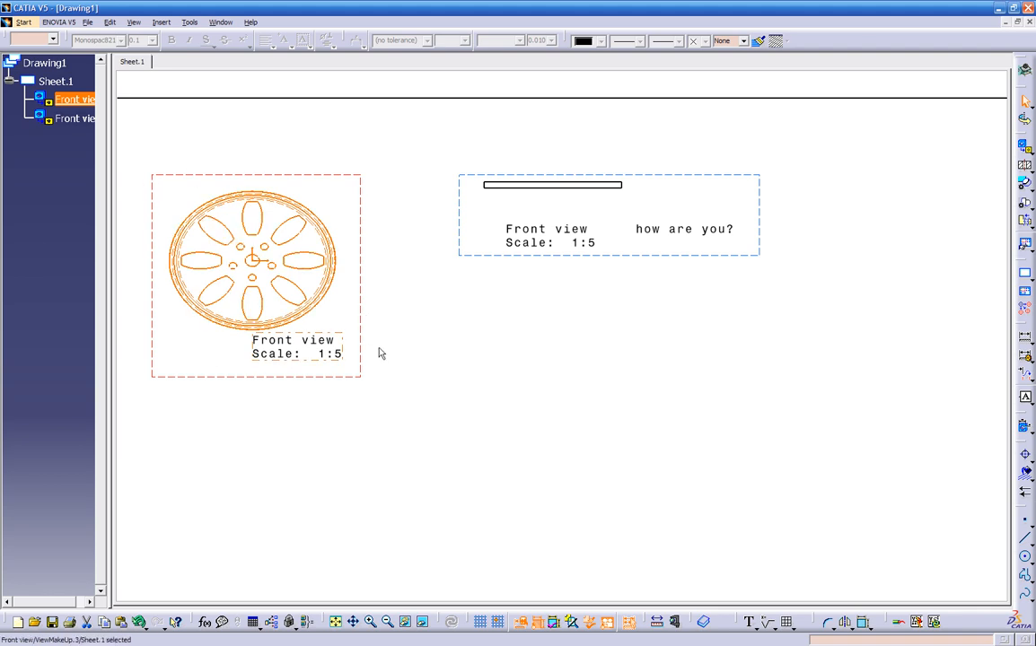
left_click(400, 314)
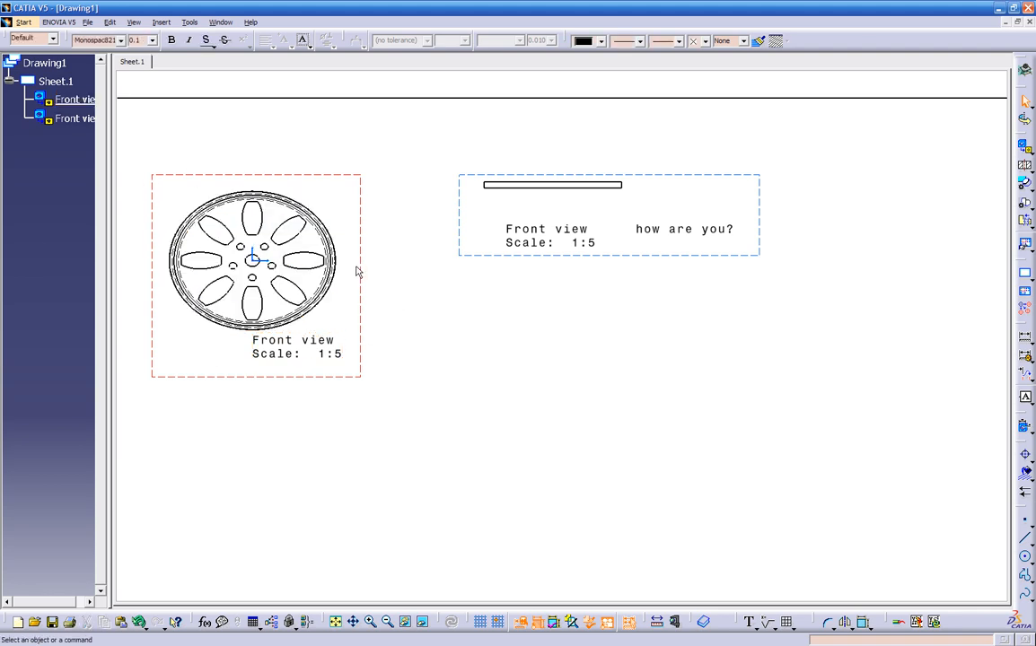
- Make the axis's front view active, and switch activation back to the wheel's front view
left_click(483, 258)
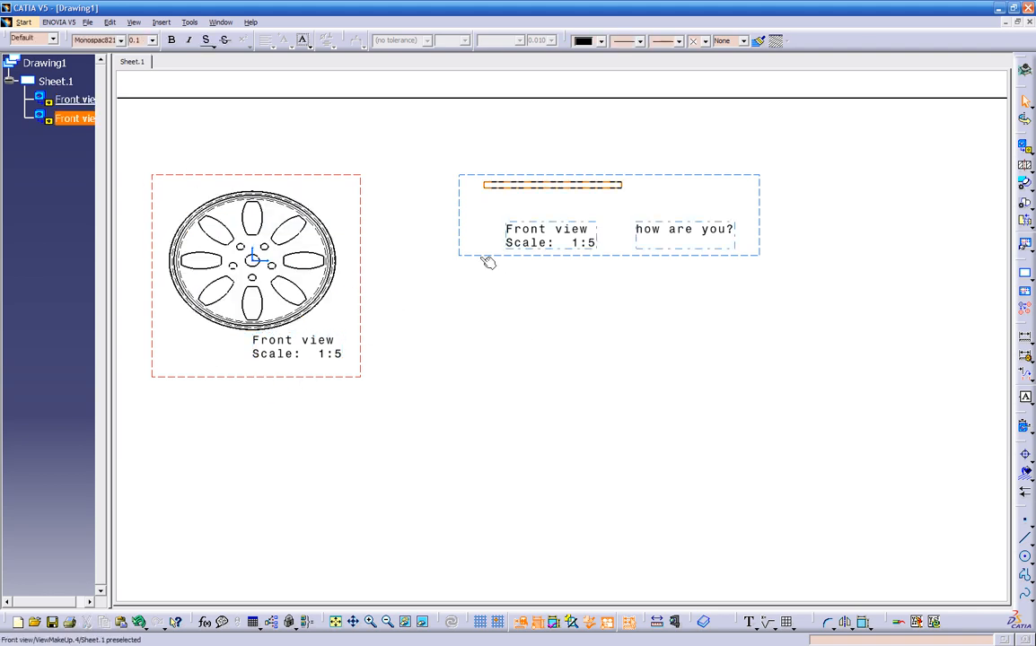
right_click(482, 257)
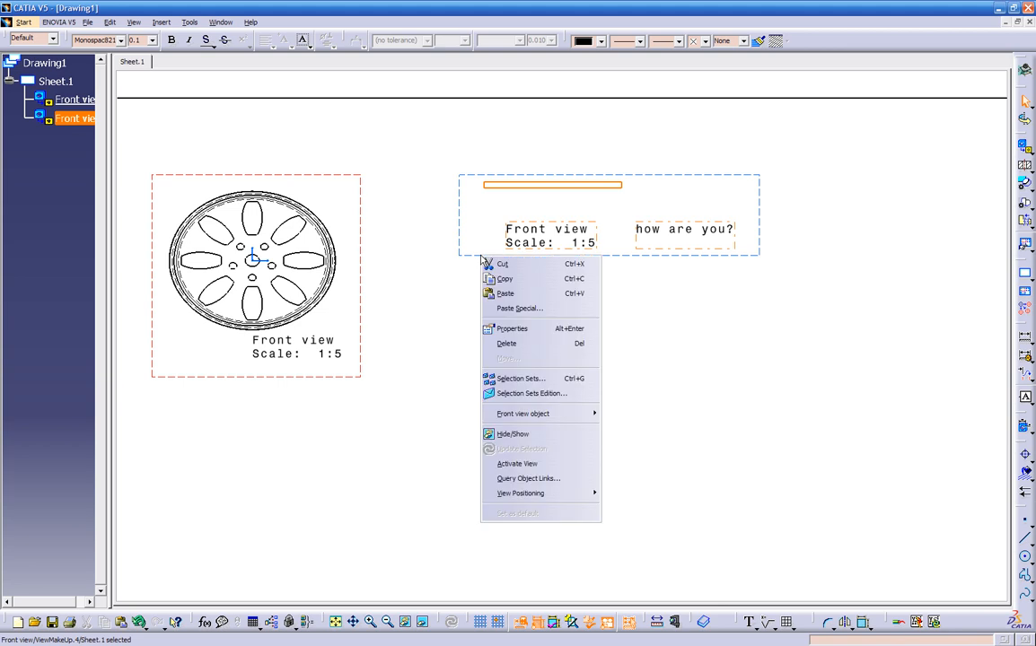
left_click(516, 464)
right_click(327, 377)
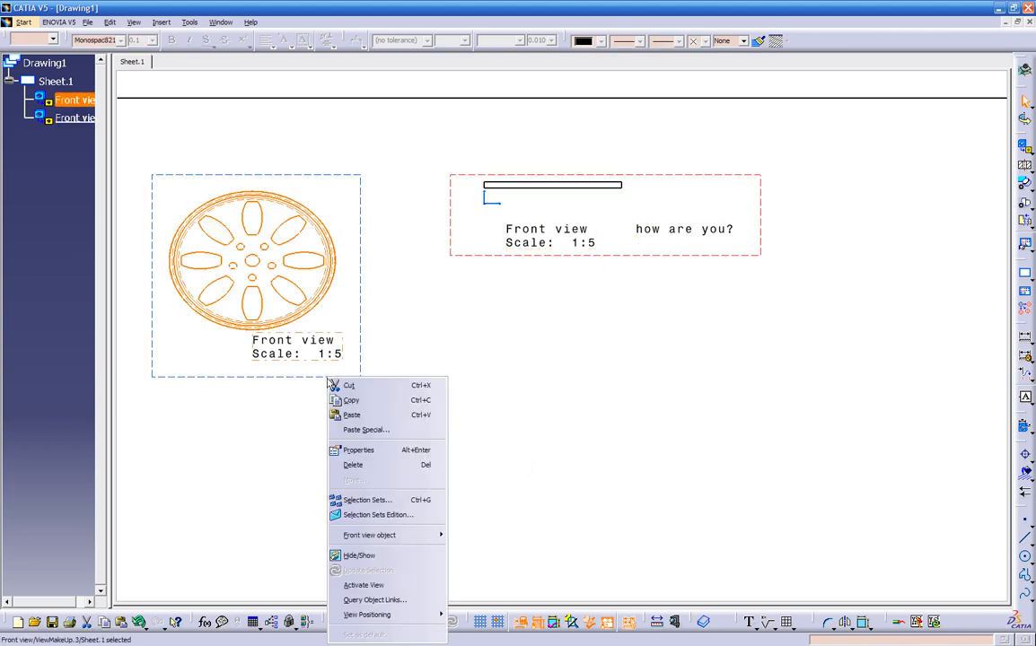
left_click(366, 584)
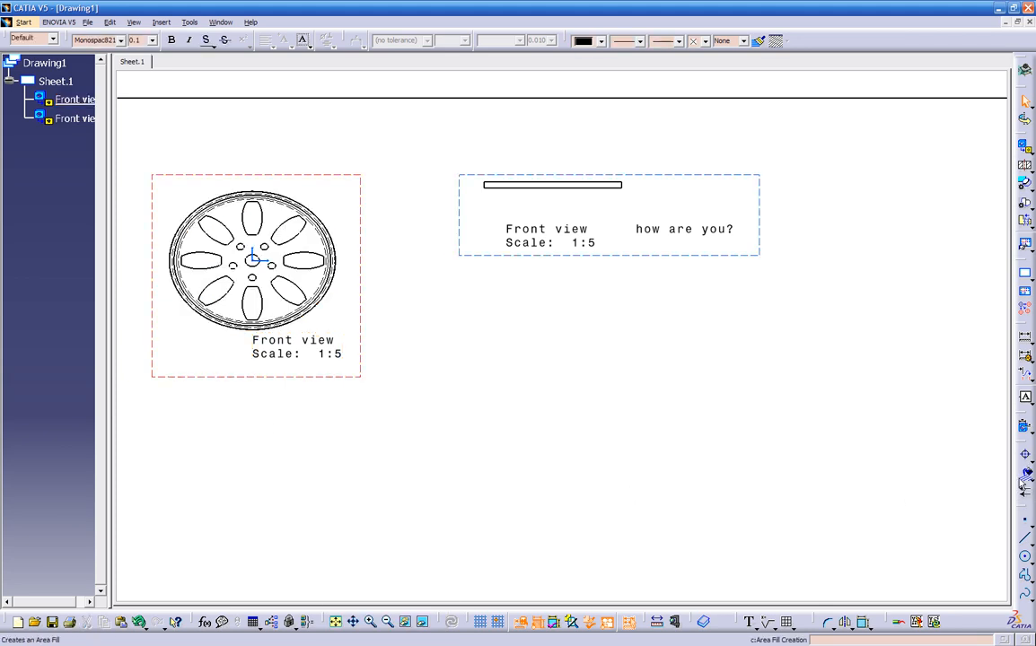
- Add the text "hello" below the wheel in its active front view
left_click(749, 622)
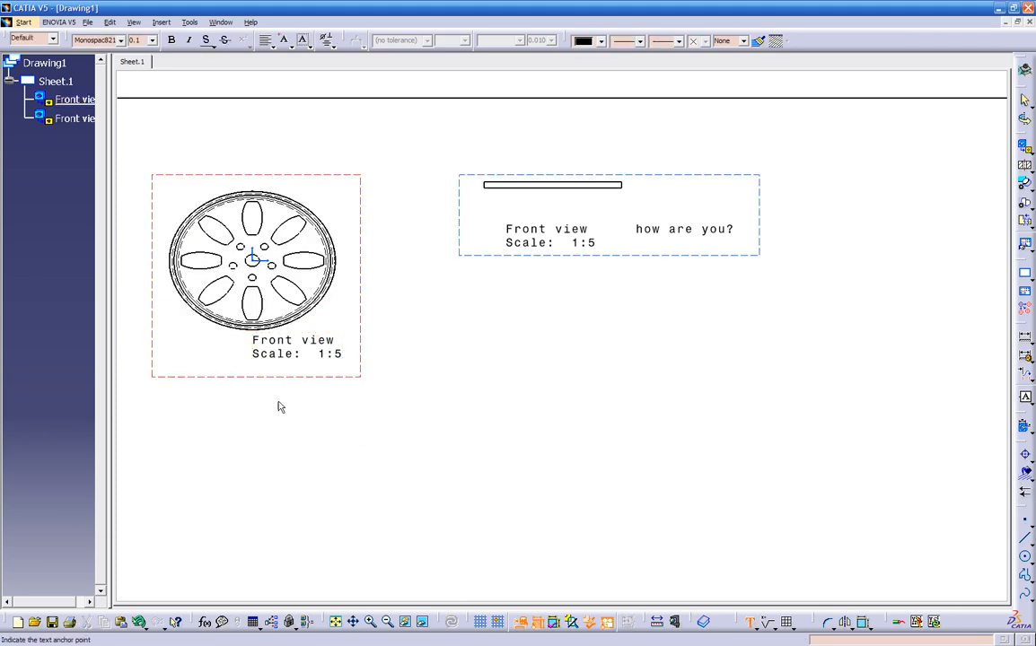
left_click(188, 403)
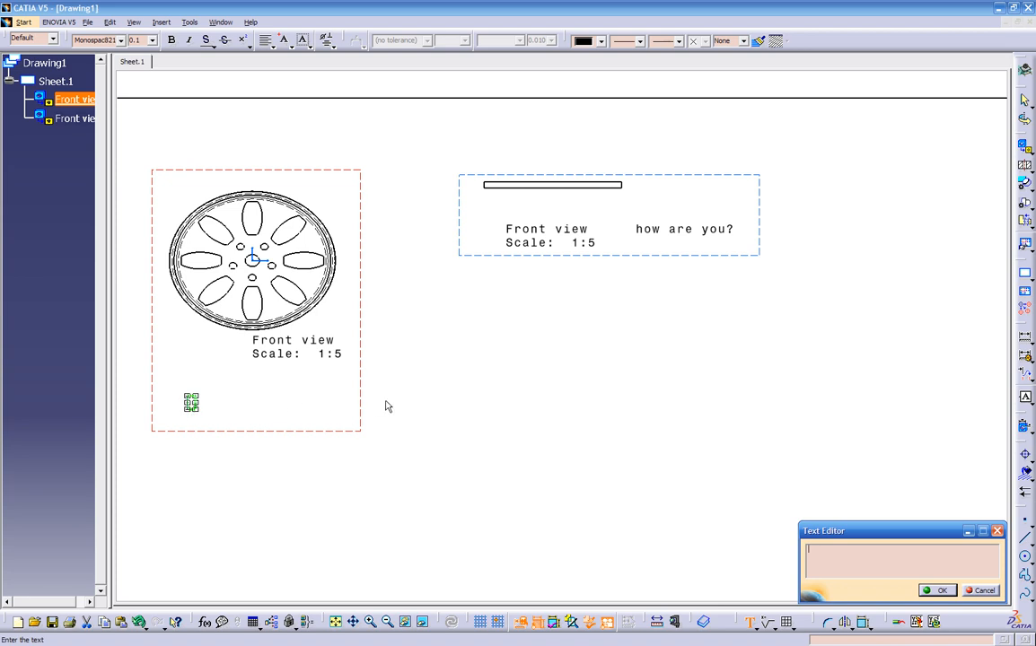
type("hello")
key("Return")
key("BackSpace")
key("Return")
key("BackSpace")
left_click(937, 589)
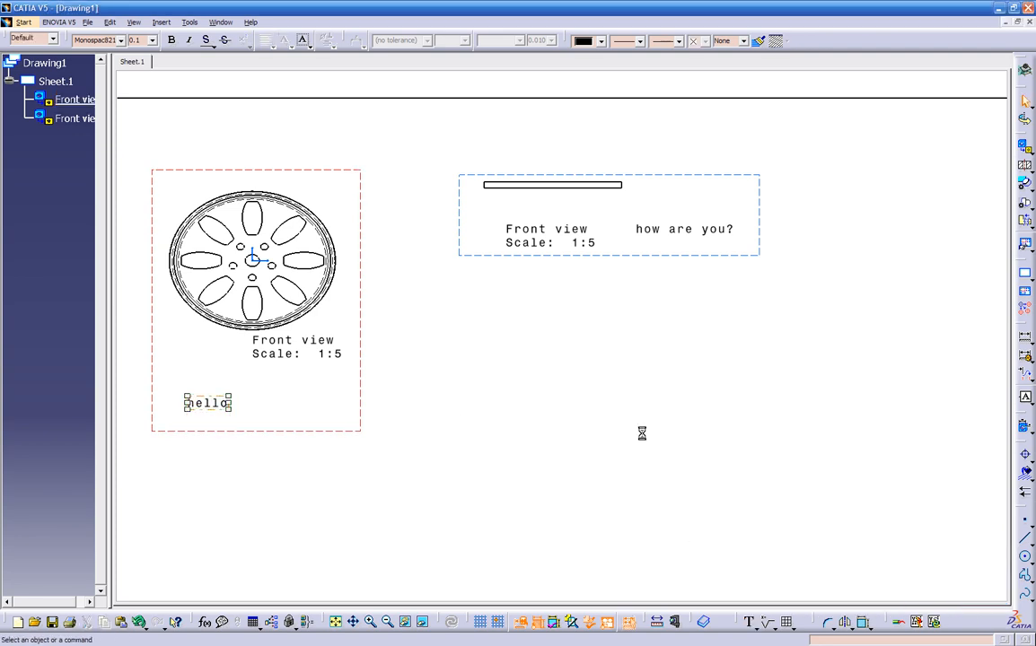
- Set the font size of the "hello" text to 0.1 in
right_click(208, 404)
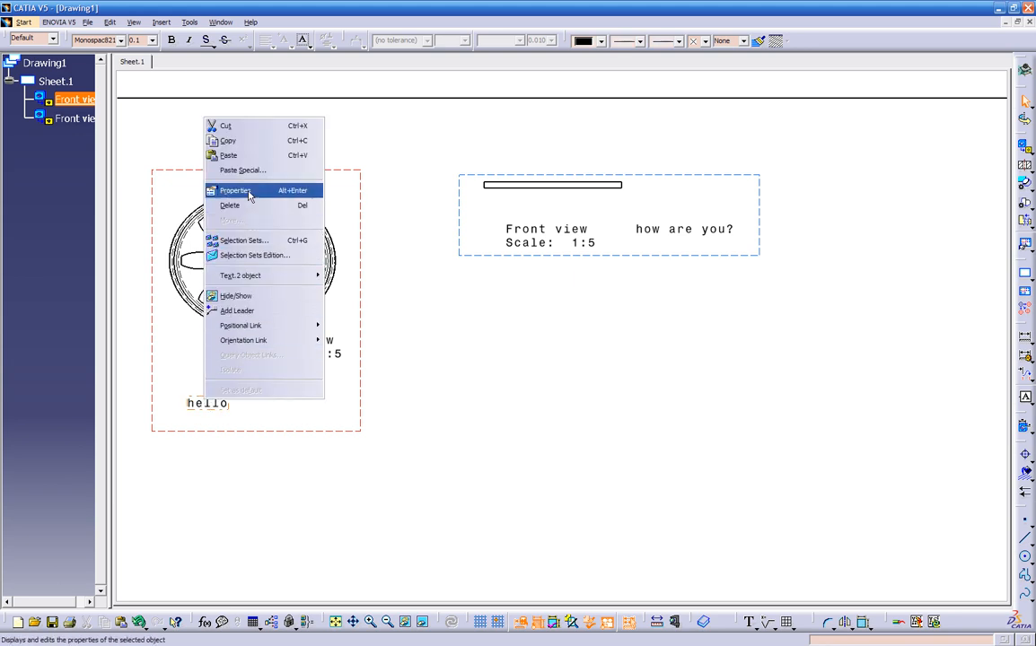
left_click(250, 191)
left_click(780, 298)
left_click(812, 296)
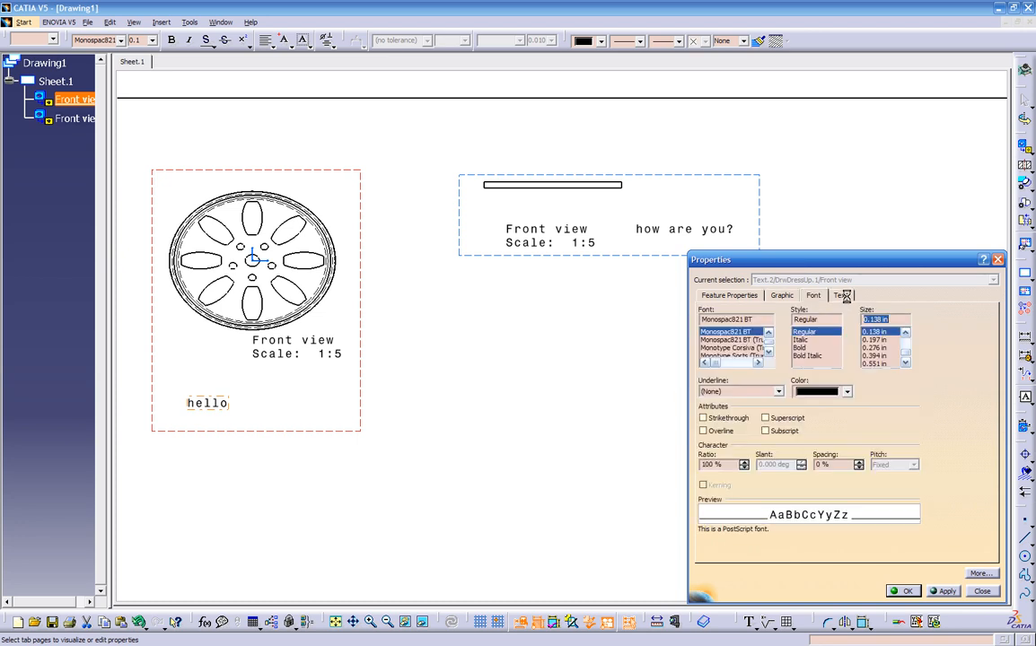
type(".1")
key("Return")
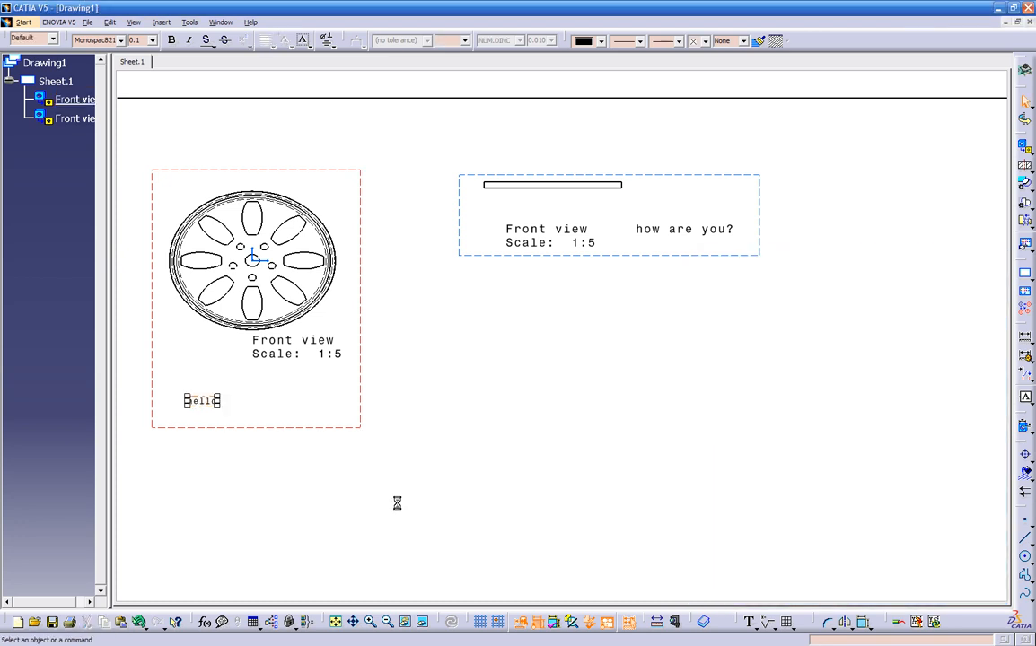
- Put a Flag Left frame around the "hello" text
right_click(202, 401)
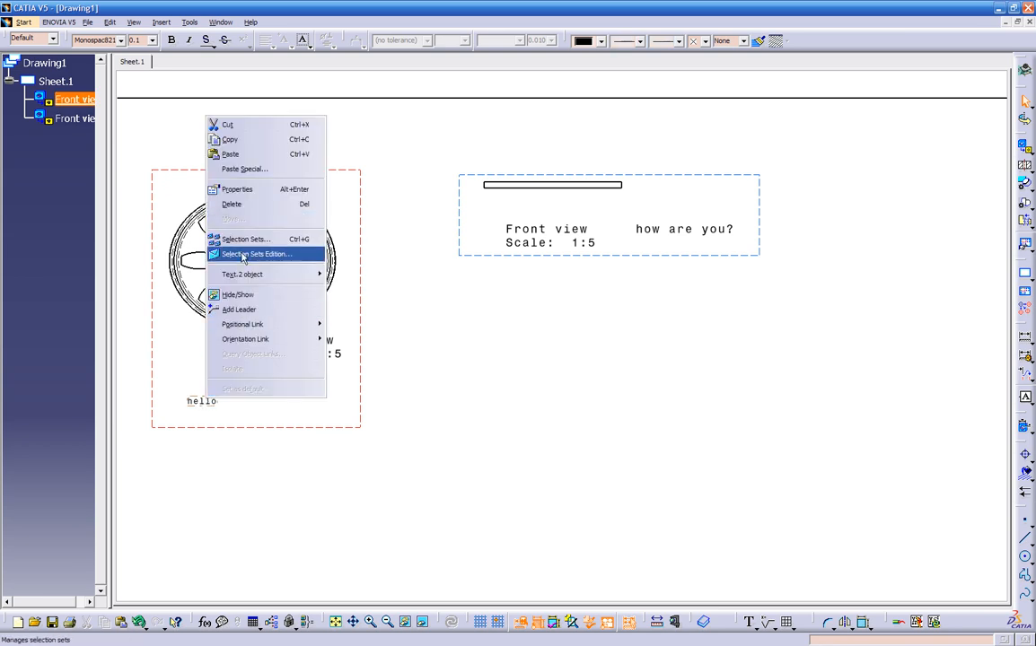
left_click(251, 189)
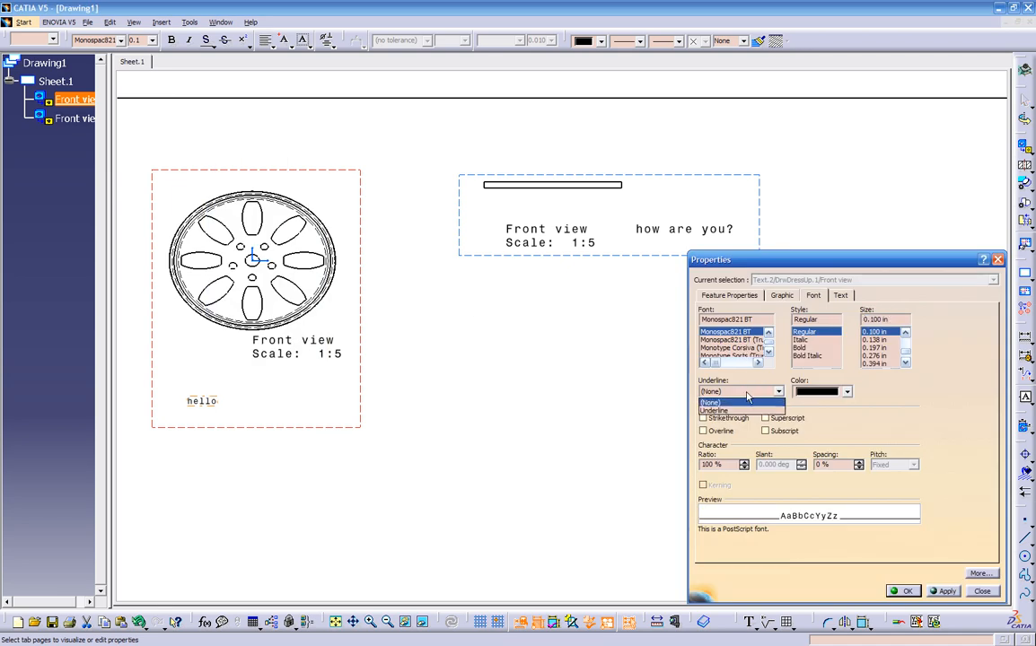
left_click(746, 389)
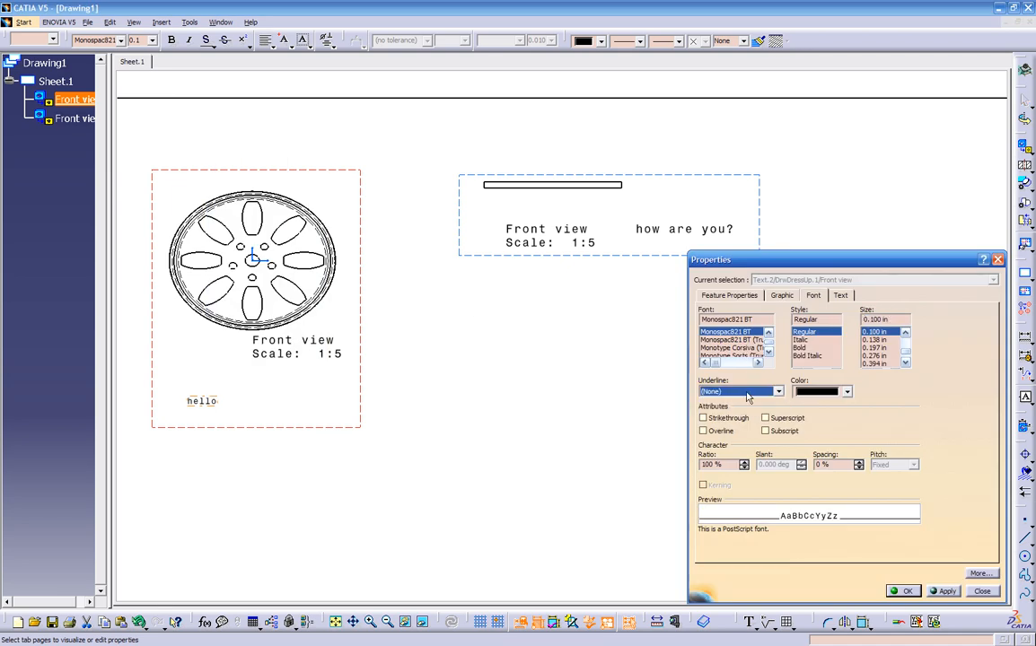
left_click(838, 294)
left_click(758, 322)
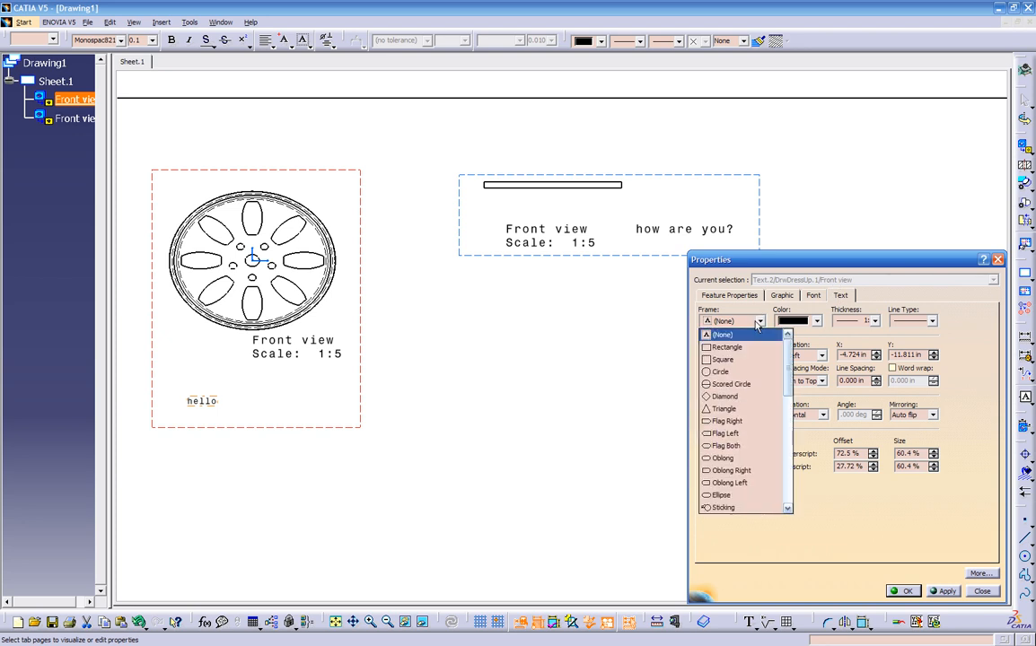
left_click(733, 437)
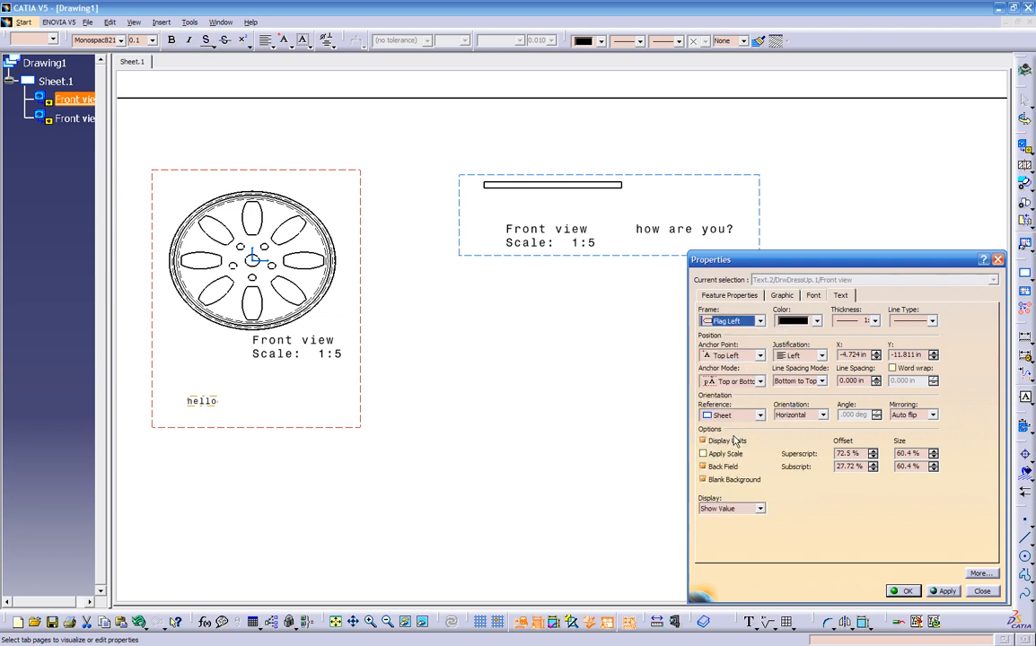
left_click(944, 592)
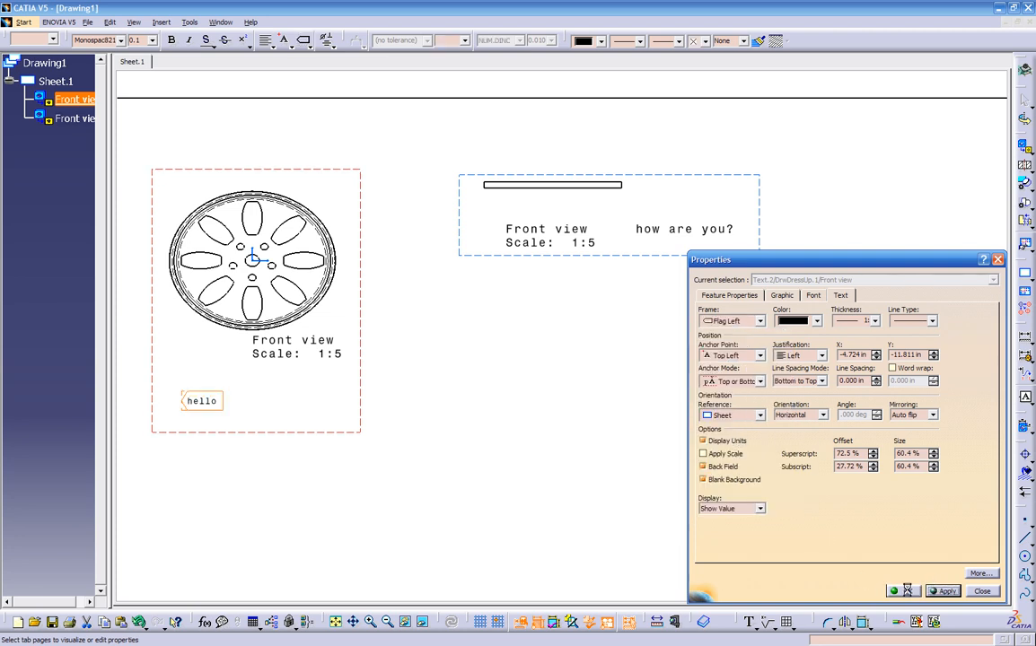
left_click(905, 592)
left_click(494, 480)
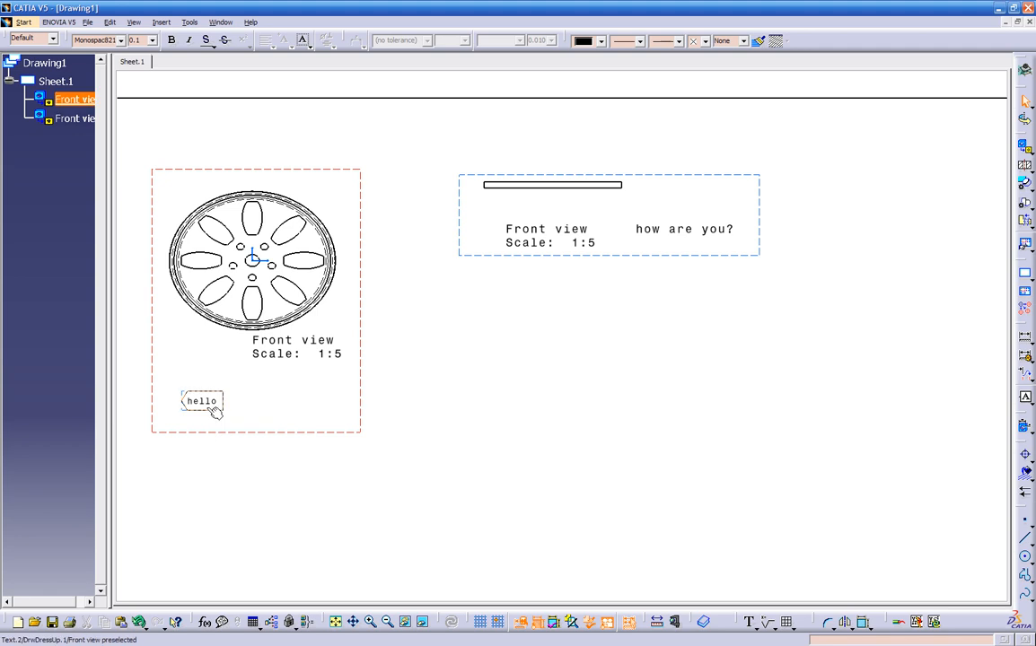
- Move the "hello" text closer to the wheel's label and the axis view's label slightly closer to the axis
left_click_drag(206, 406, 235, 388)
left_click(298, 441)
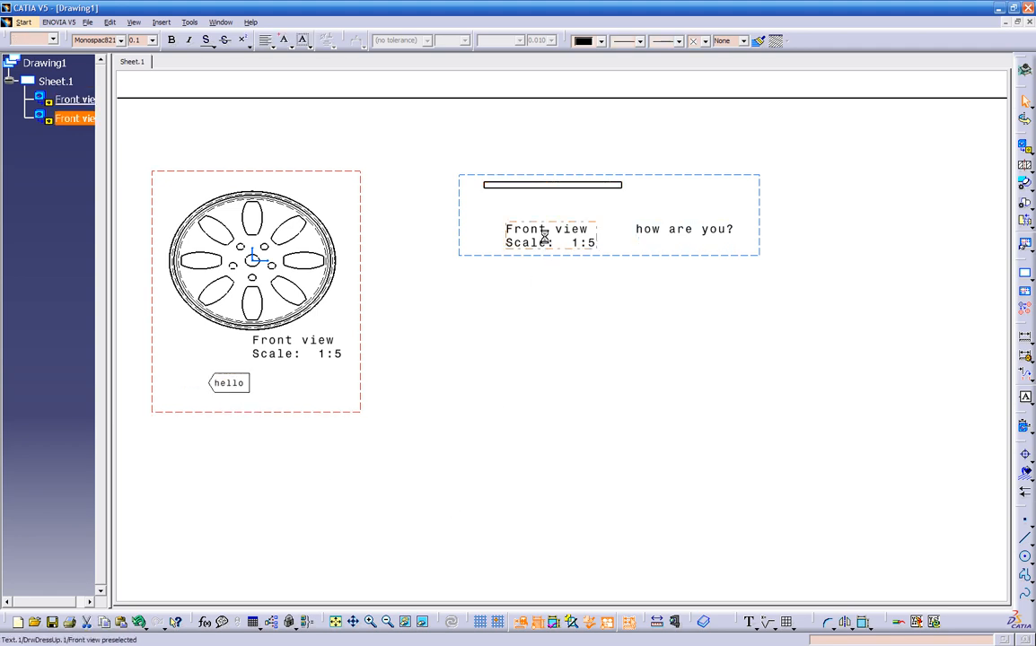
left_click_drag(549, 243, 545, 231)
left_click(321, 352)
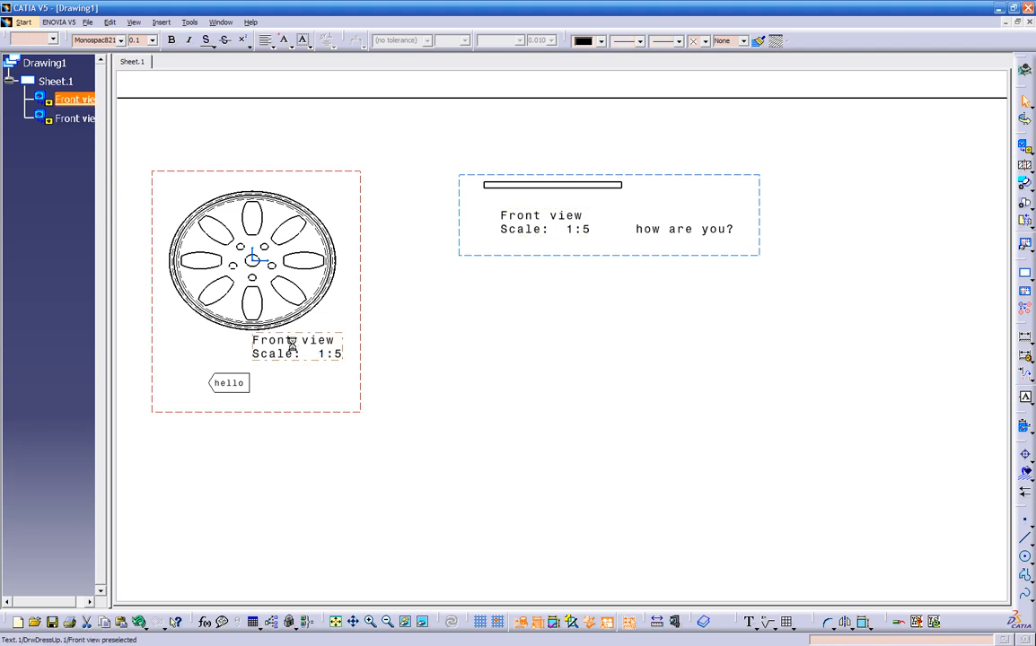
- Change the first line of the wheel view's label to "top view", keeping the scale line
double_click(292, 345)
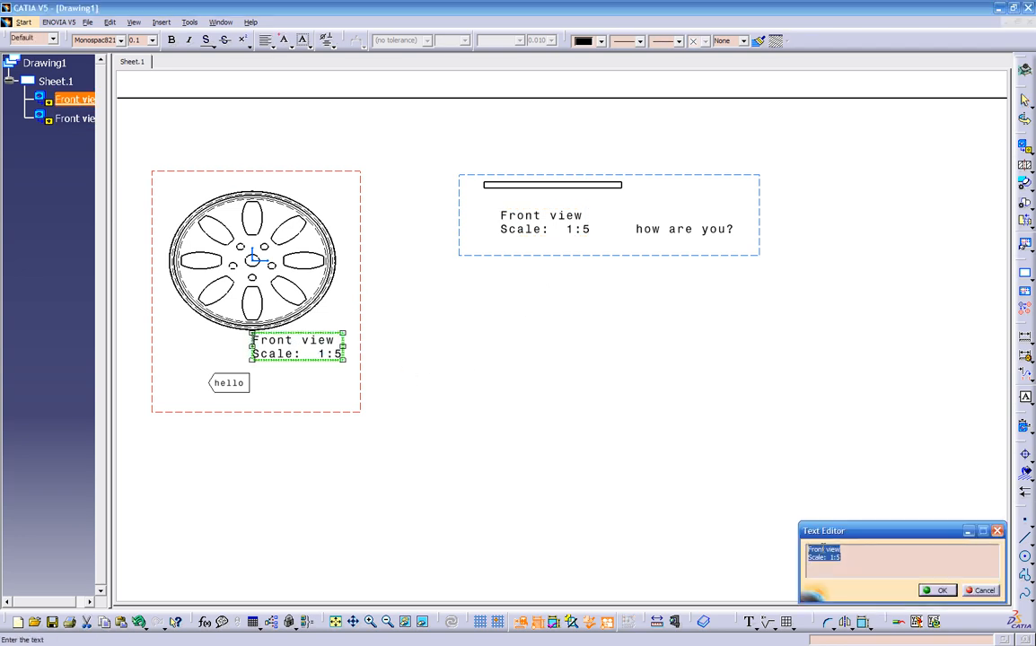
left_click(861, 544)
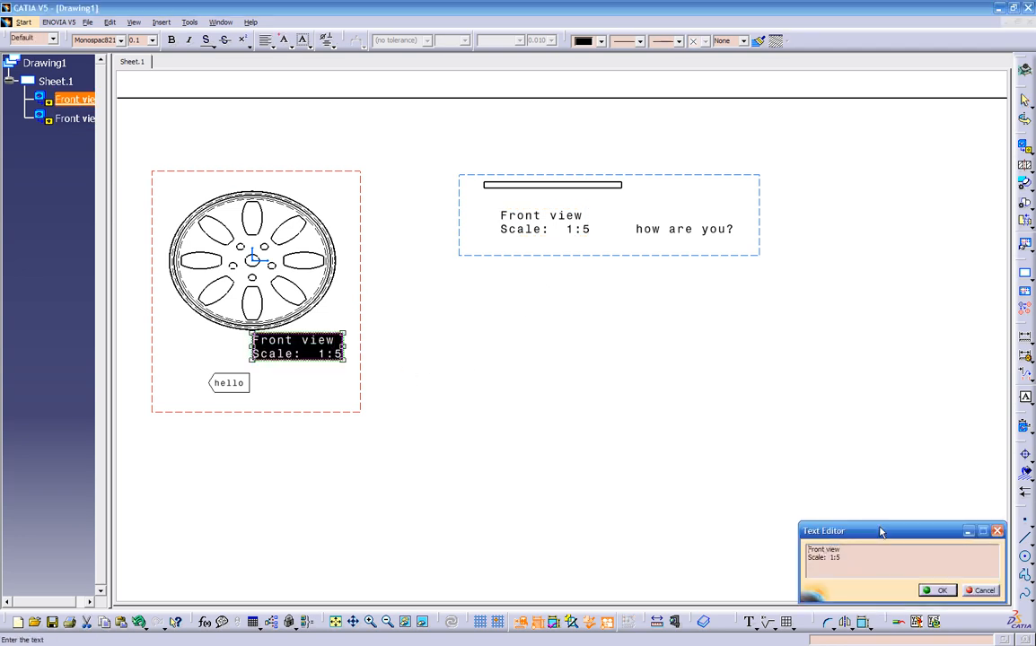
key("Delete")
key("Delete")
key("Delete")
key("Delete")
key("Delete")
key("Delete")
key("Delete")
key("Delete")
key("Delete")
key("Delete")
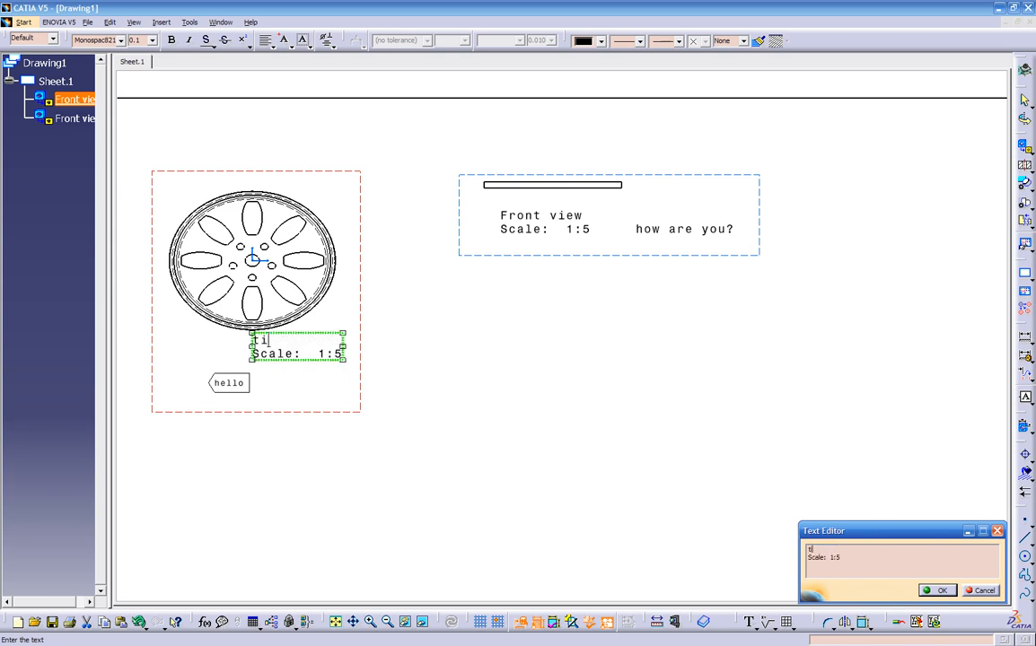
type("top view")
key("Return")
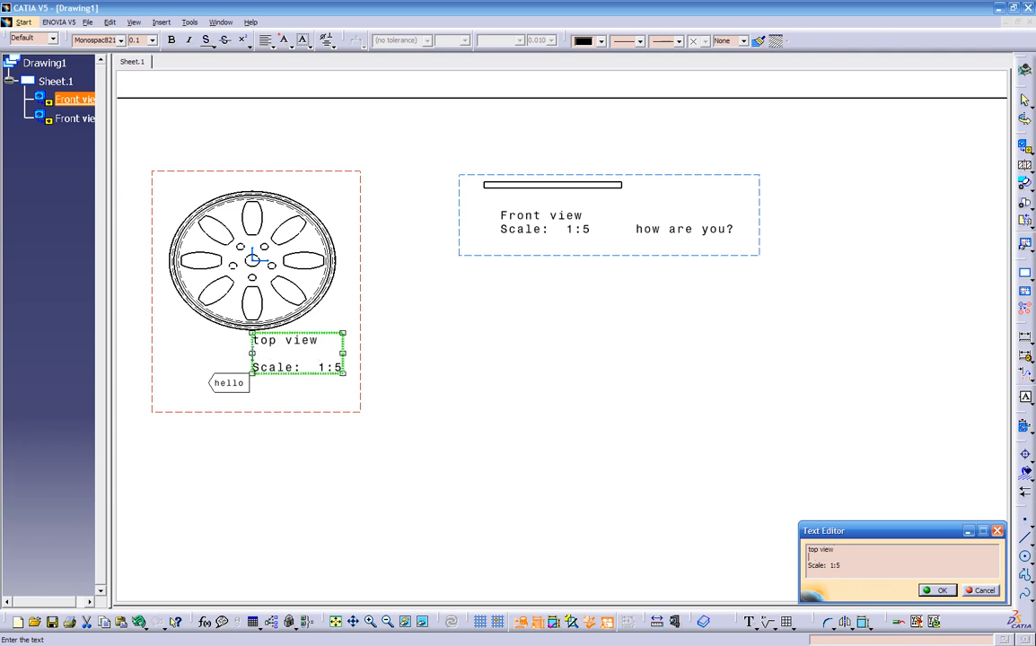
key("BackSpace")
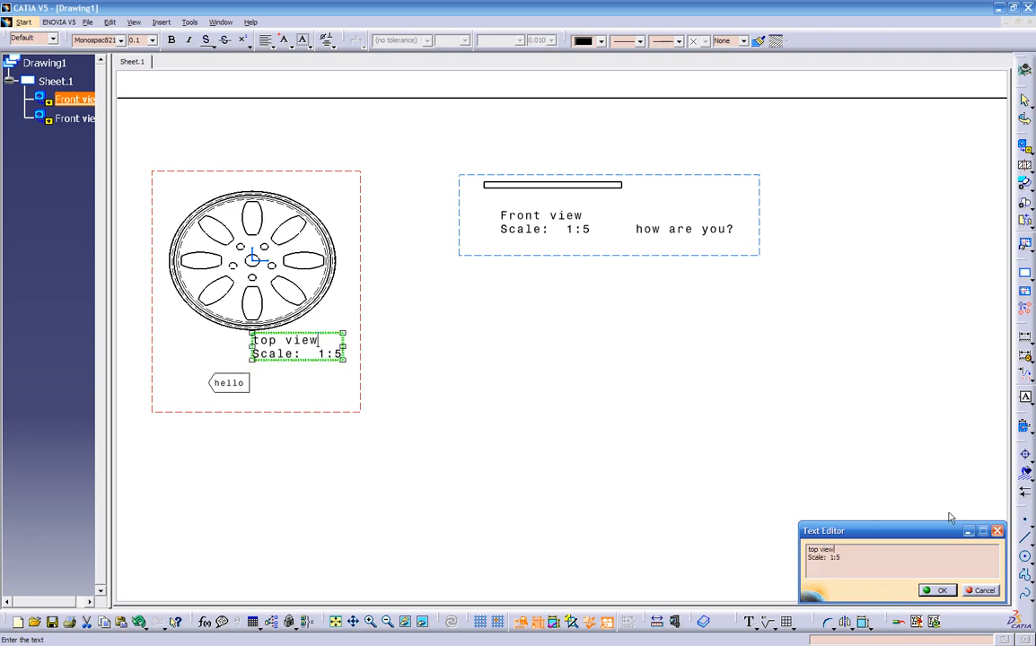
left_click(937, 590)
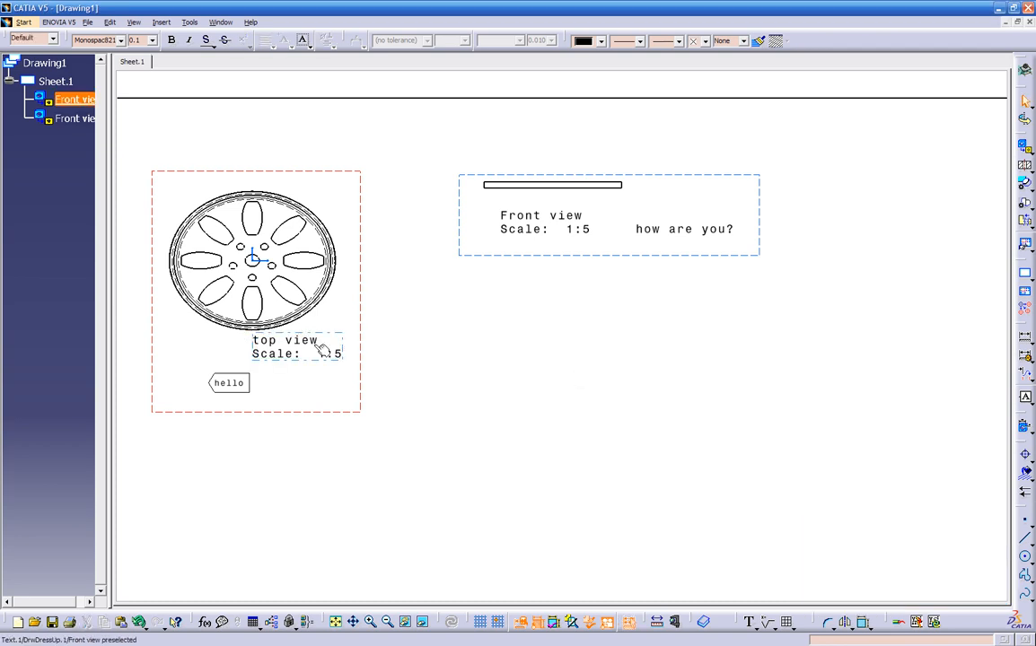
- Reposition the "top view" label and the framed "hello" text beneath the wheel, with "hello" lower than the label
left_click_drag(277, 352, 181, 409)
left_click(318, 390)
left_click(252, 411)
- Move the axis view directly below the wheel view on the sheet
middle_click_drag(469, 411, 578, 359, "ctrl")
left_click_drag(610, 246, 235, 580)
middle_click_drag(545, 407, 526, 481, "ctrl")
middle_click_drag(526, 481, 544, 324, "ctrl")
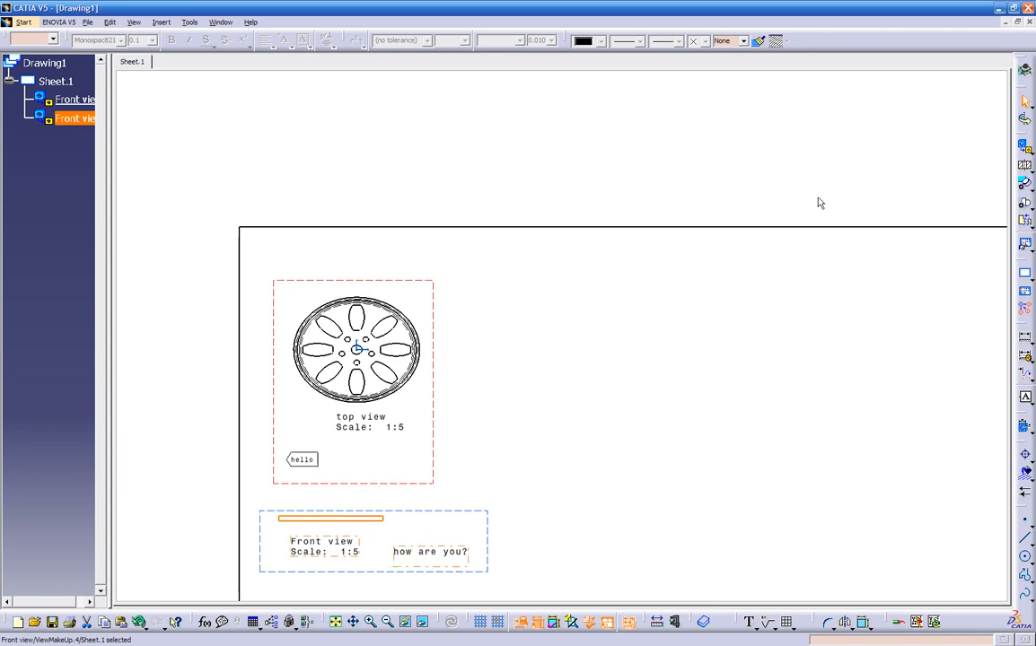
- Create an isometric view of the wheel assembly from Product1.CATProduct, using the wheel's inner rim face as the reference
left_click(1031, 151)
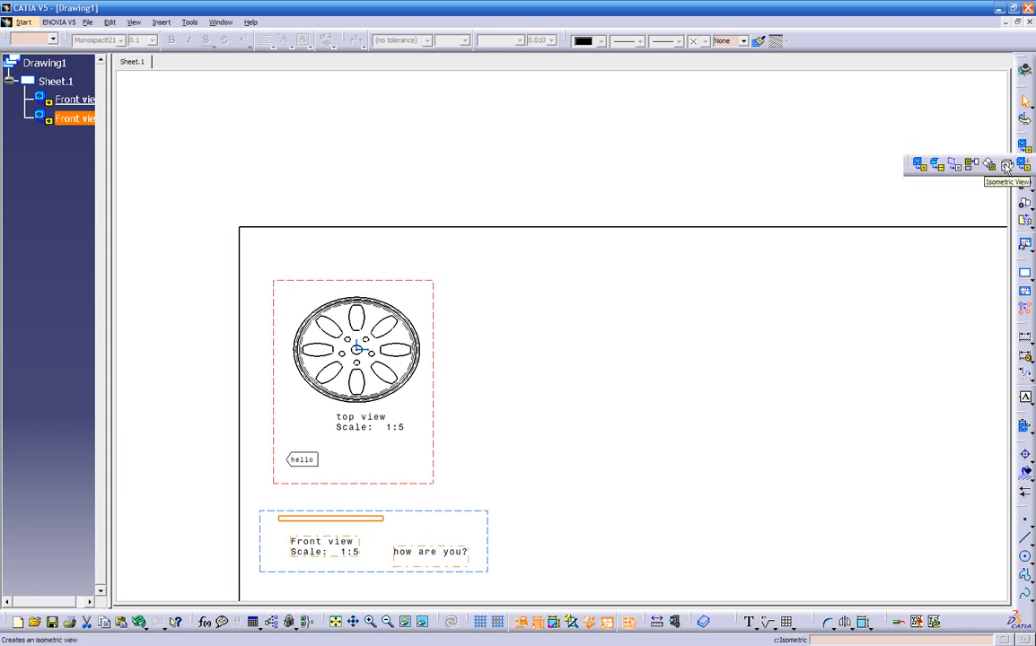
left_click(1007, 166)
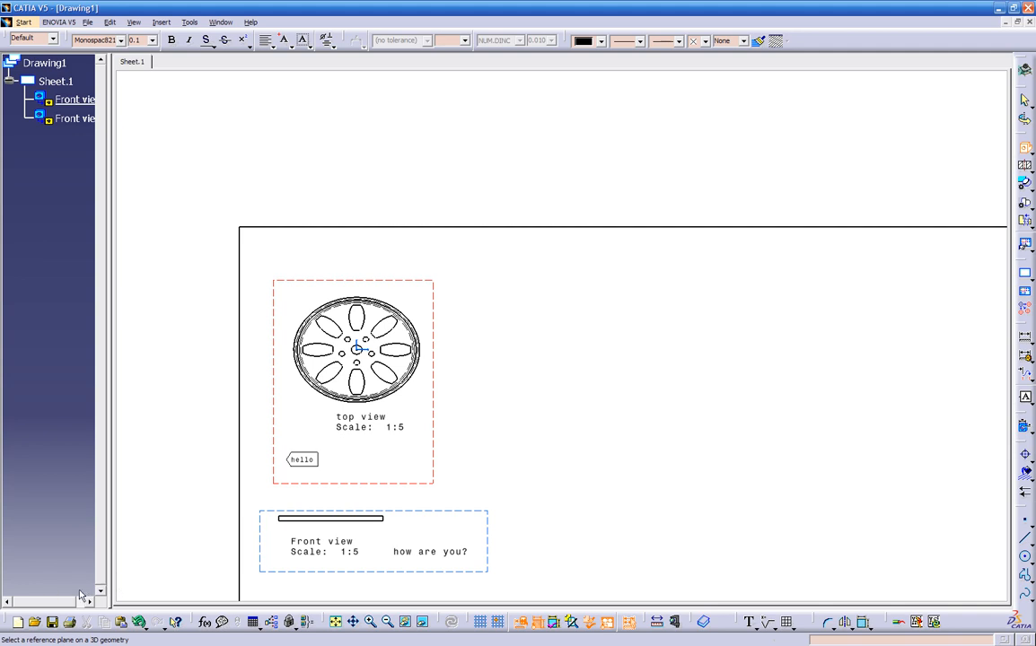
left_click(220, 22)
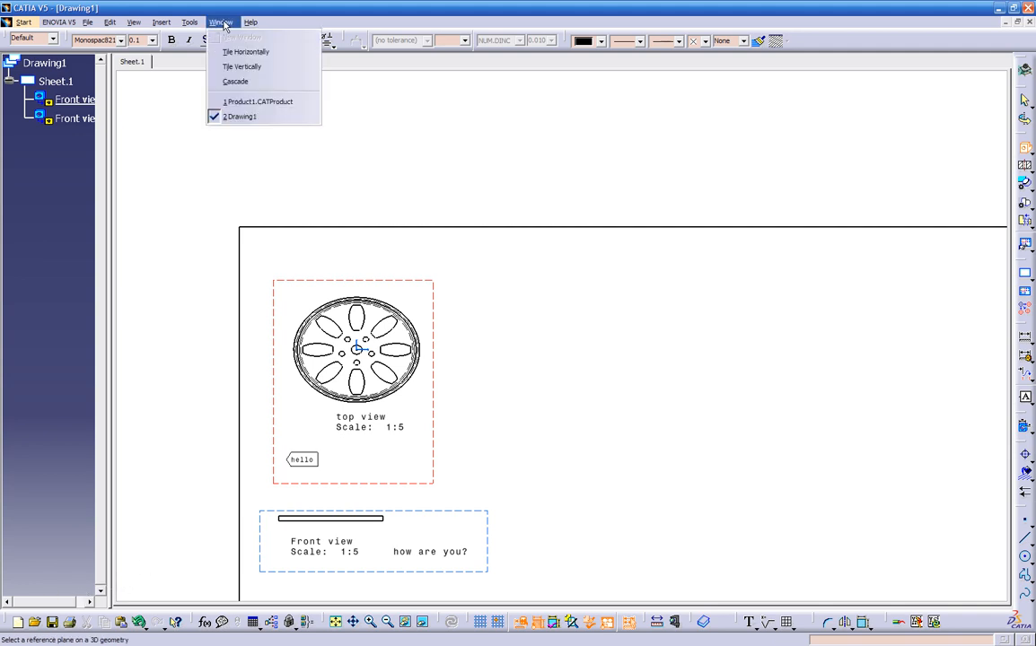
left_click(229, 100)
middle_click_drag(347, 402, 421, 488)
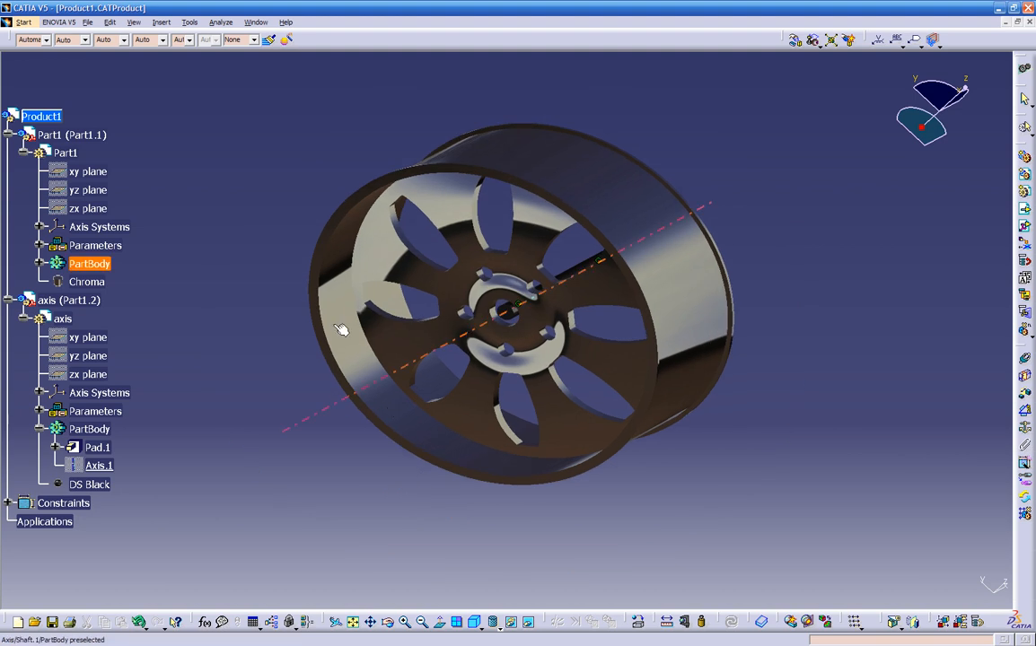
left_click(379, 323)
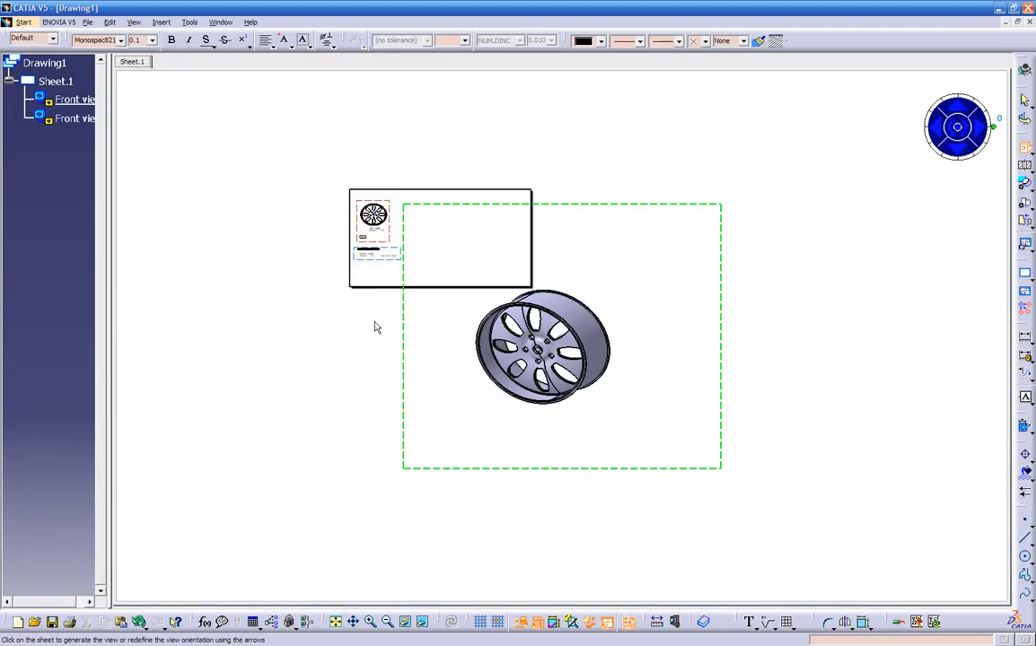
mouse_move(464, 393)
middle_mouse_down()
mouse_move(543, 289)
mouse_move(604, 238)
mouse_move(546, 432)
middle_mouse_up()
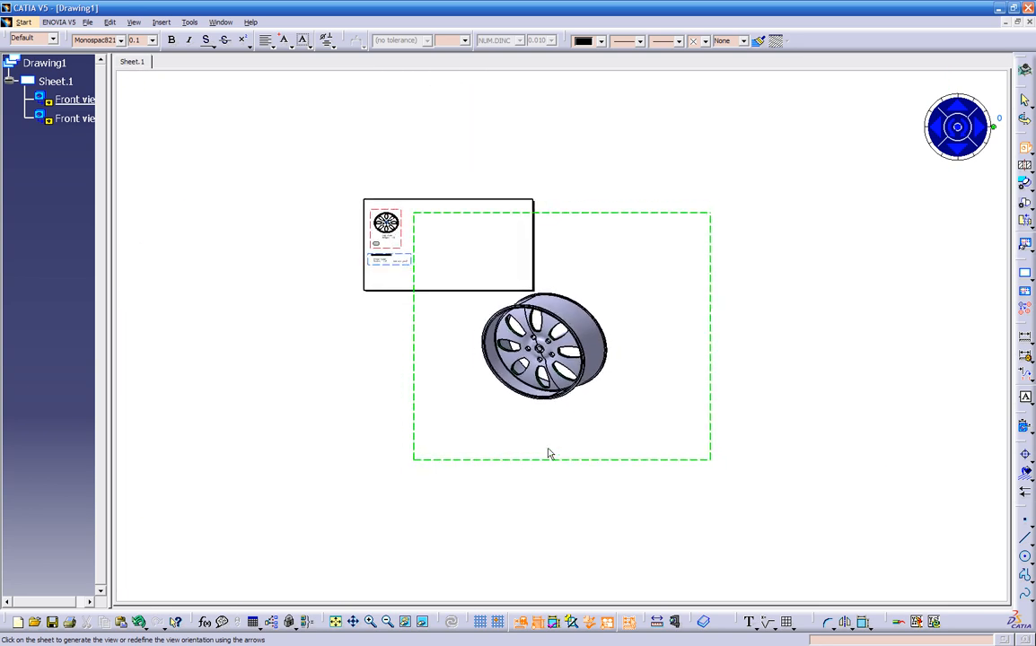
left_click(959, 132)
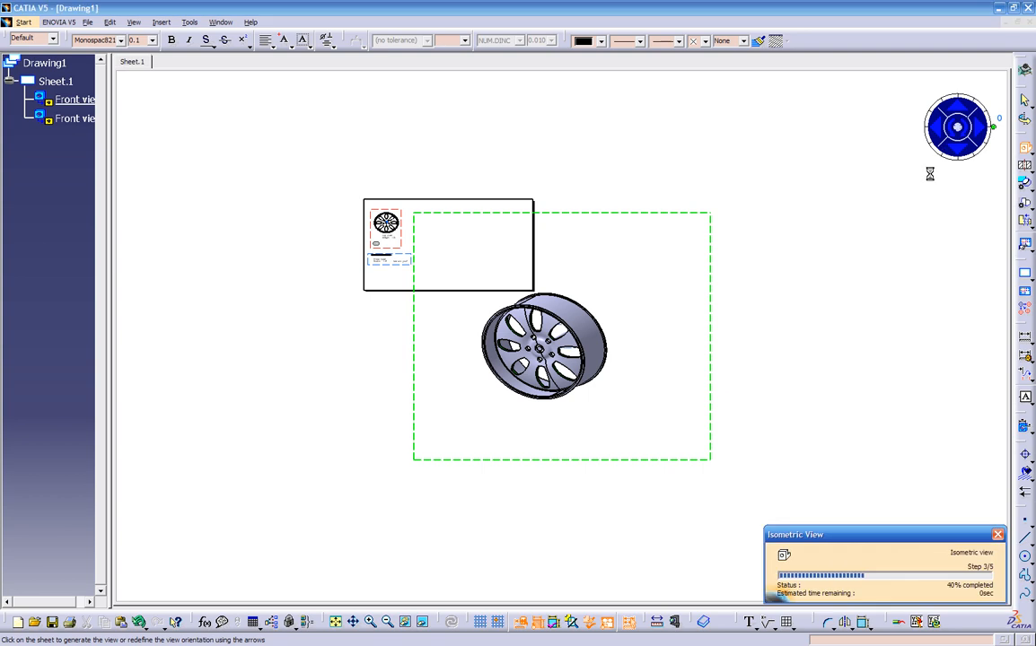
- Activate the new isometric view and set its scale to 1:5 in the view properties
middle_click_drag(681, 393, 714, 353)
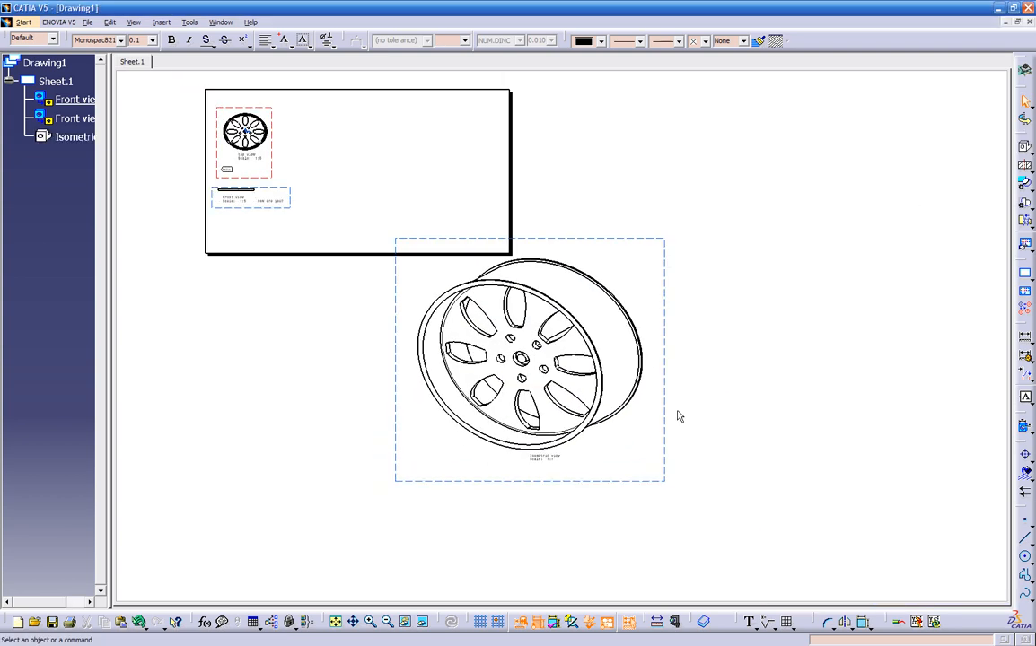
left_click(619, 483)
right_click(618, 485)
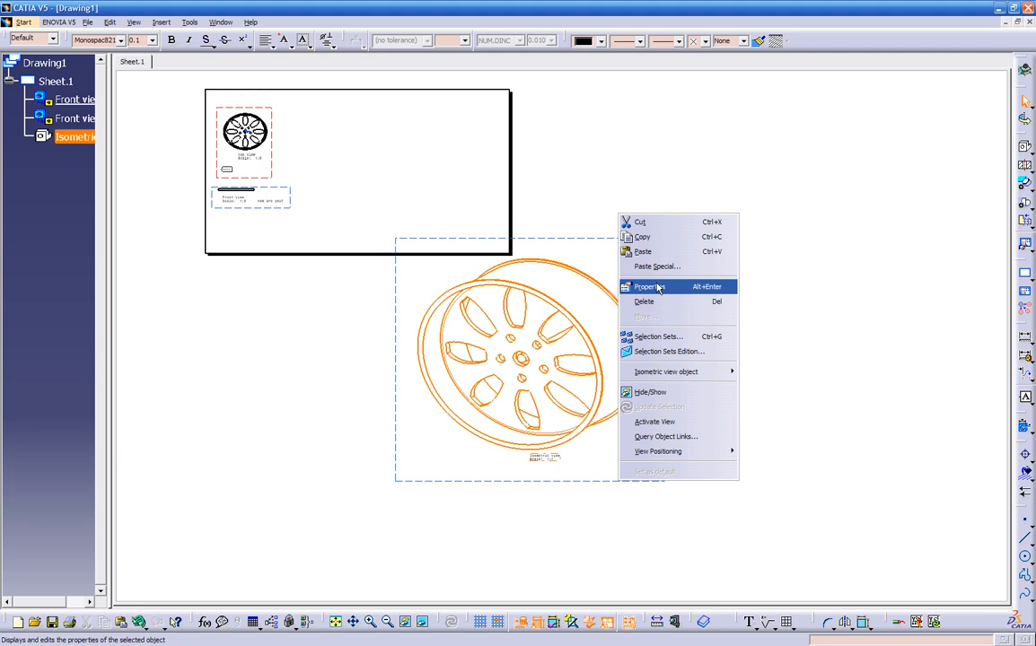
left_click(491, 529)
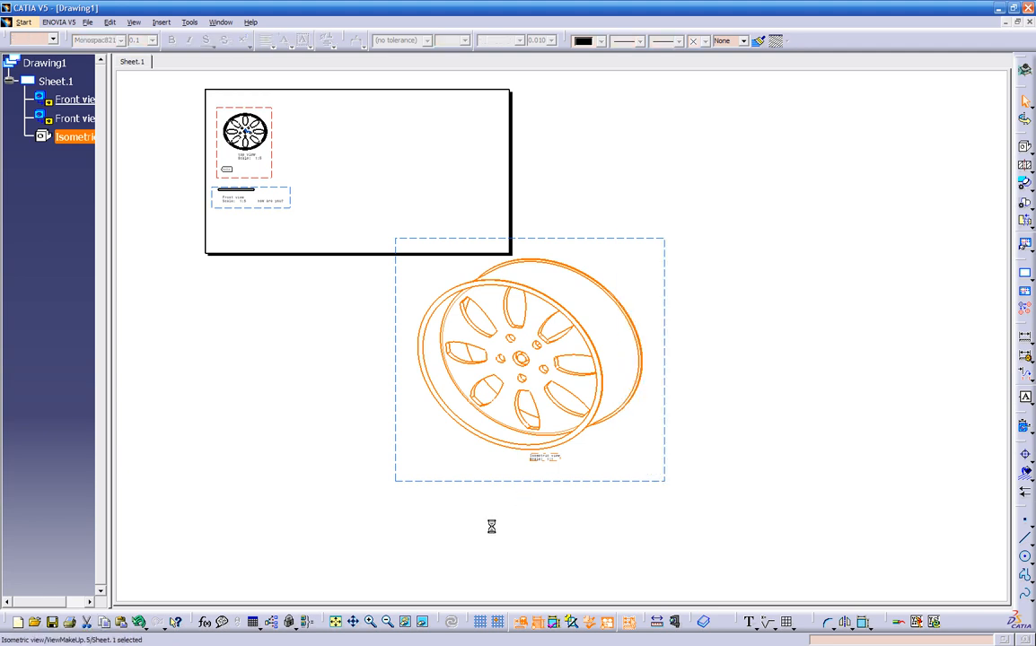
double_click(591, 481)
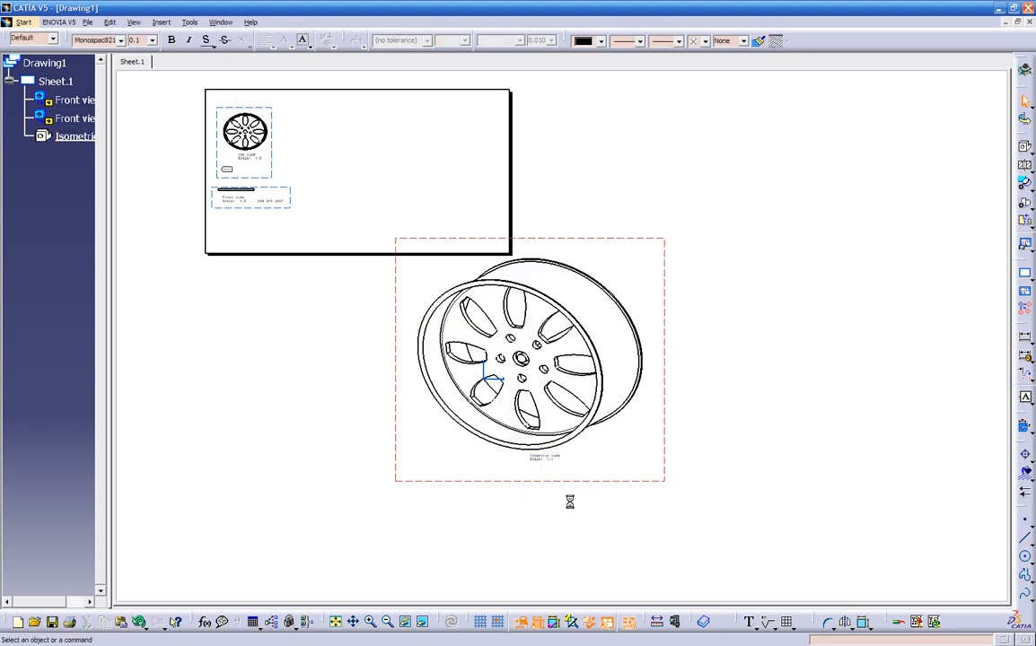
right_click(593, 487)
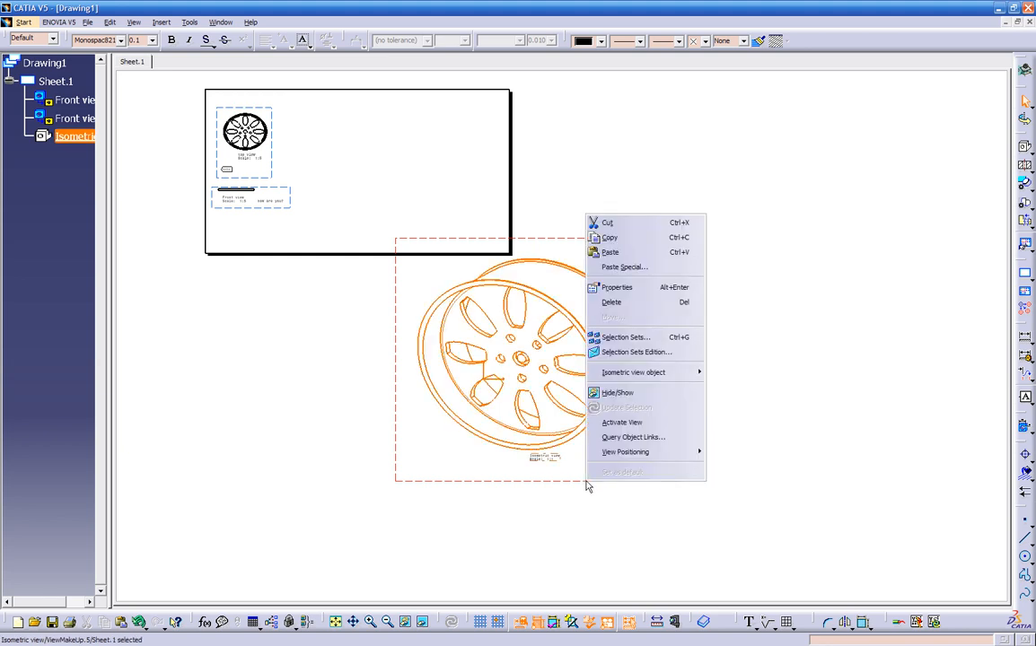
left_click(632, 288)
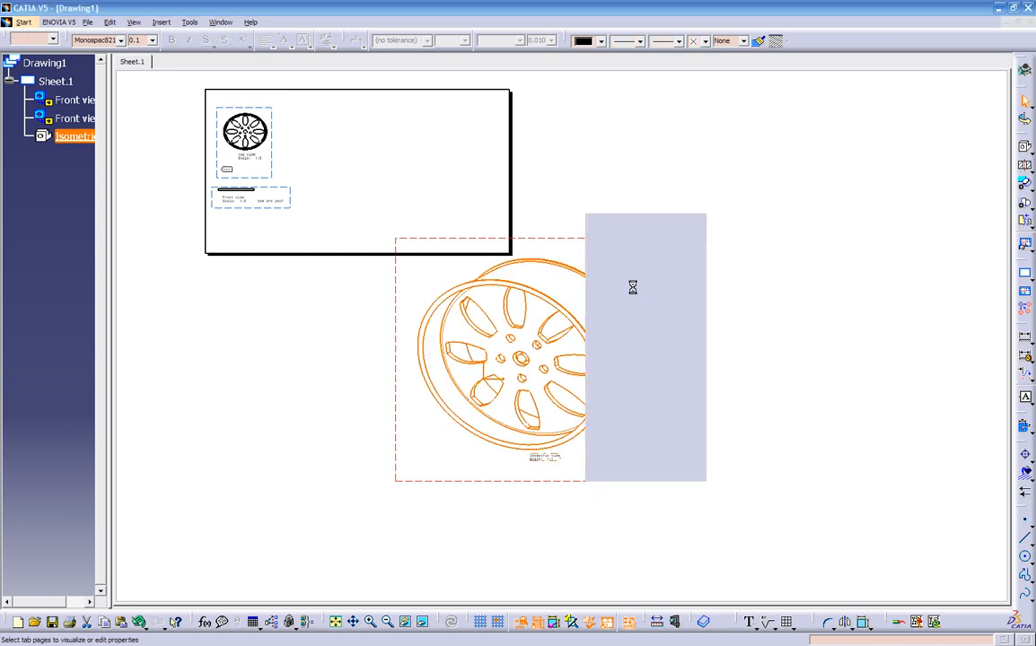
left_click(744, 295)
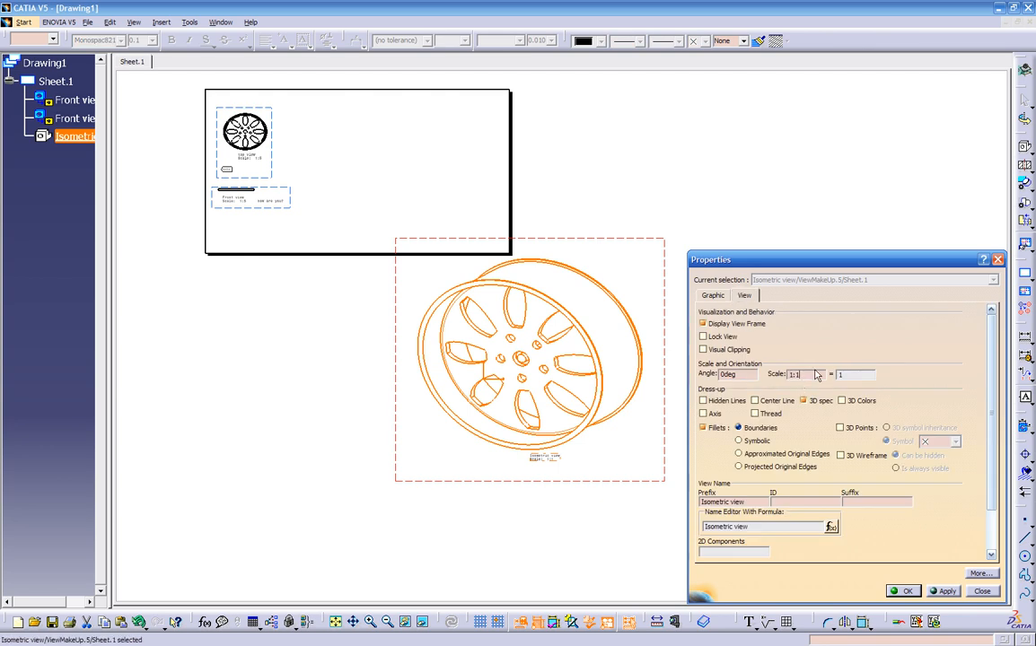
key("Return")
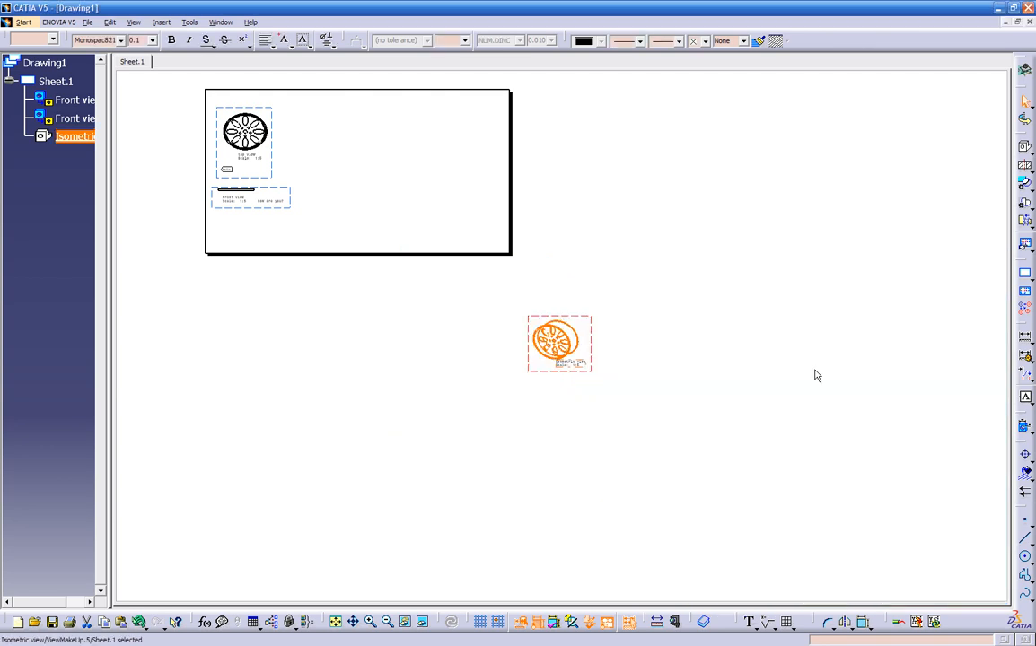
left_click(814, 371)
- Move the isometric view onto the sheet, into its upper-right corner
middle_click_drag(575, 448, 589, 426, "ctrl")
middle_click_drag(476, 415, 633, 515)
mouse_move(688, 490)
left_mouse_down()
mouse_move(527, 199)
mouse_move(530, 175)
left_mouse_up()
left_click(493, 300)
mouse_move(493, 301)
middle_mouse_down()
mouse_move(497, 449)
mouse_move(571, 386)
mouse_move(615, 370)
middle_mouse_up()
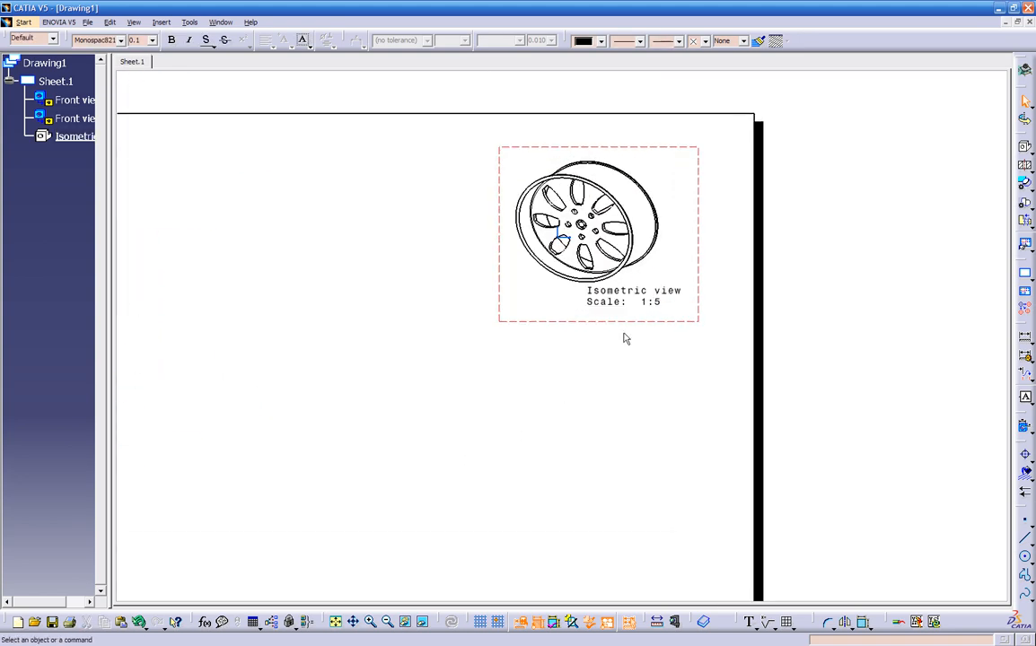
- Replace the scale line of the isometric view's label with "no to scale" and shift the label slightly lower beneath the wheel
double_click(629, 299)
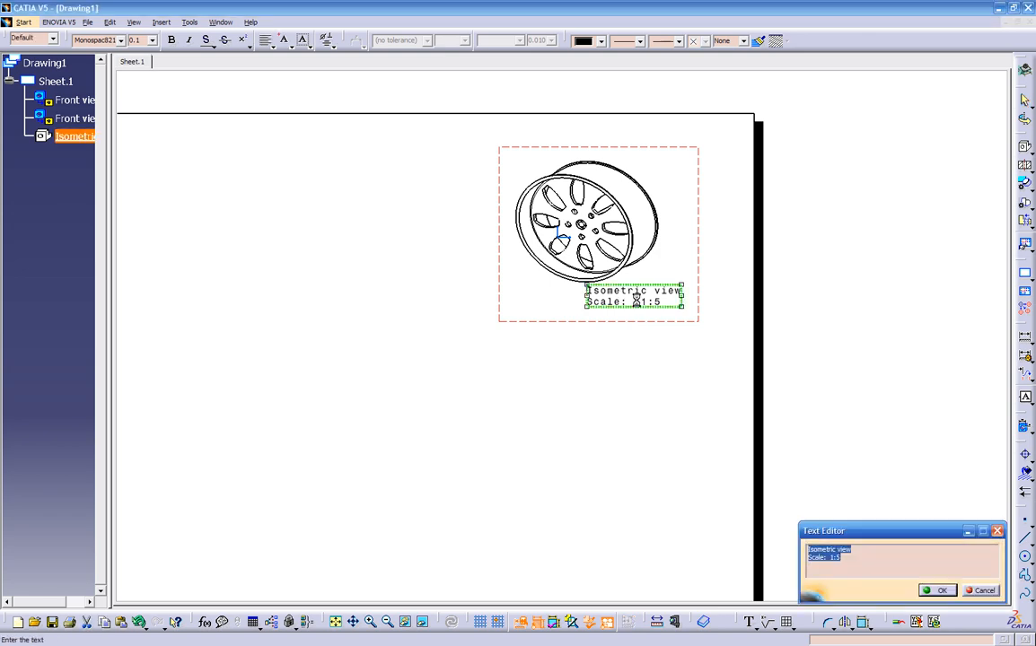
left_click(851, 561)
key("BackSpace")
key("BackSpace")
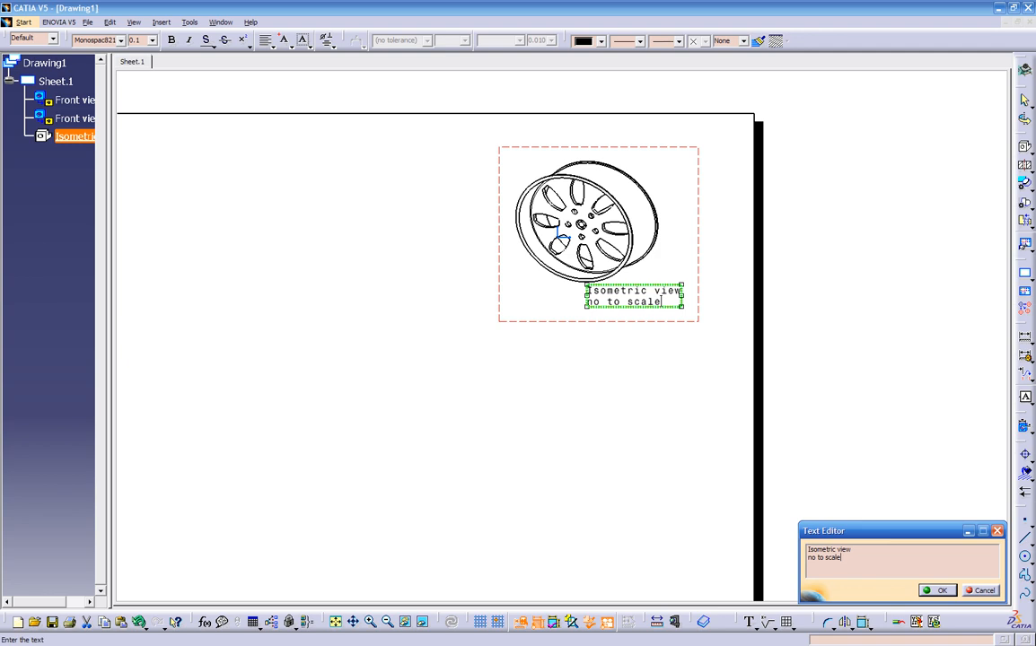
left_click(936, 590)
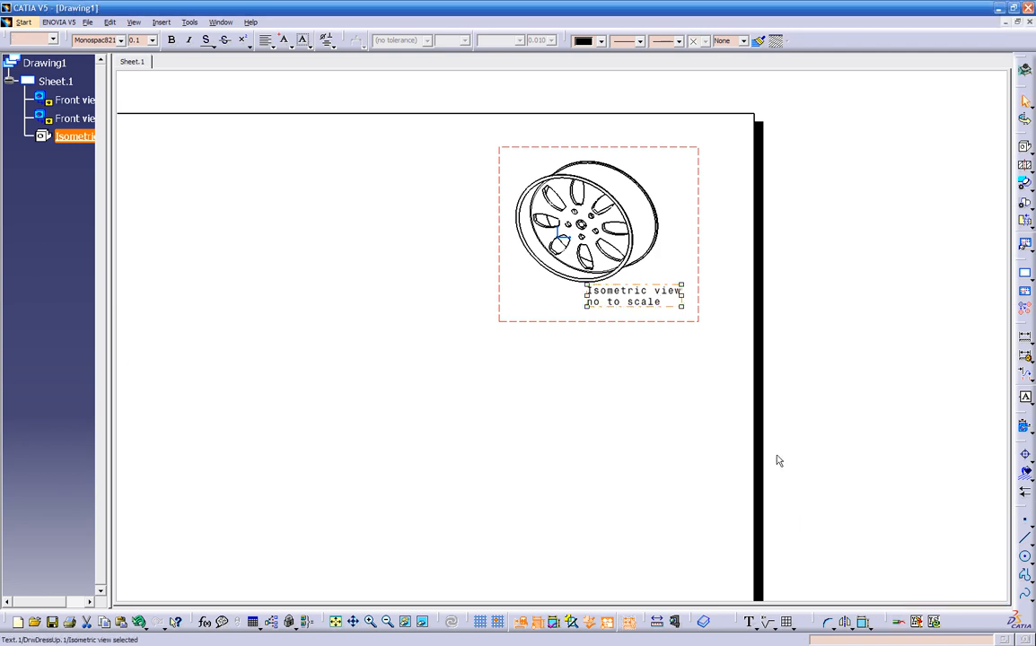
left_click_drag(645, 303, 642, 312)
left_click(651, 363)
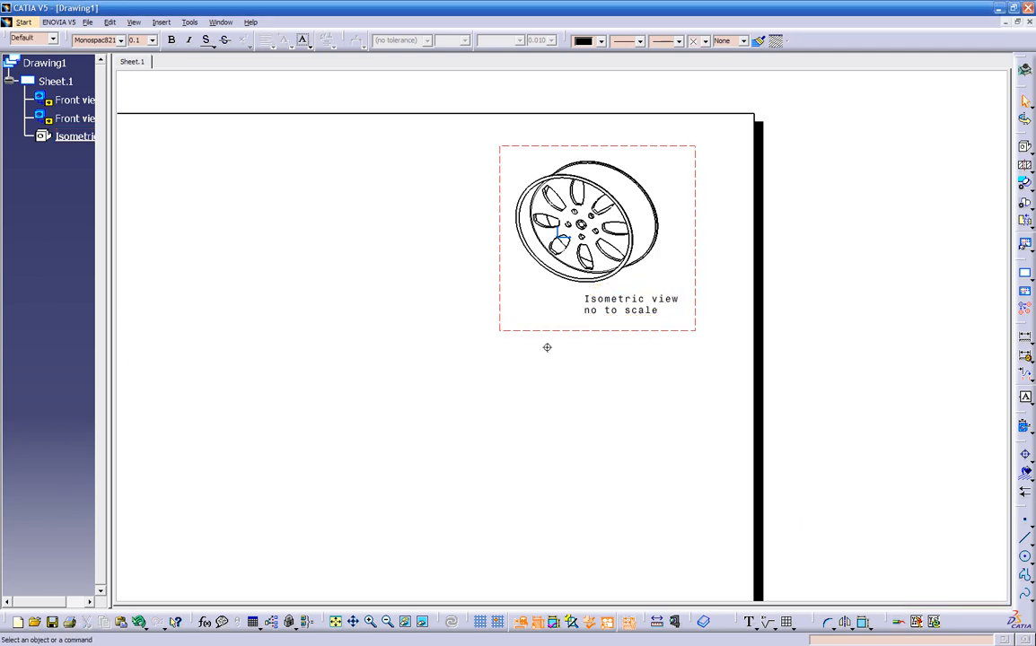
middle_click_drag(547, 348, 527, 393)
middle_click_drag(446, 393, 540, 390)
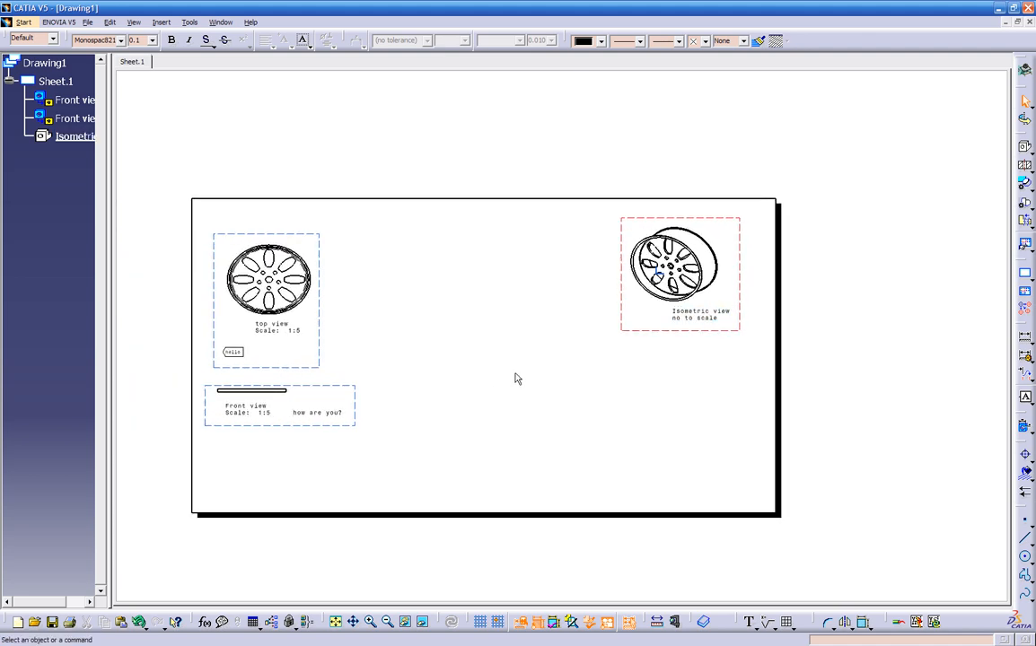
middle_click_drag(481, 410, 498, 421)
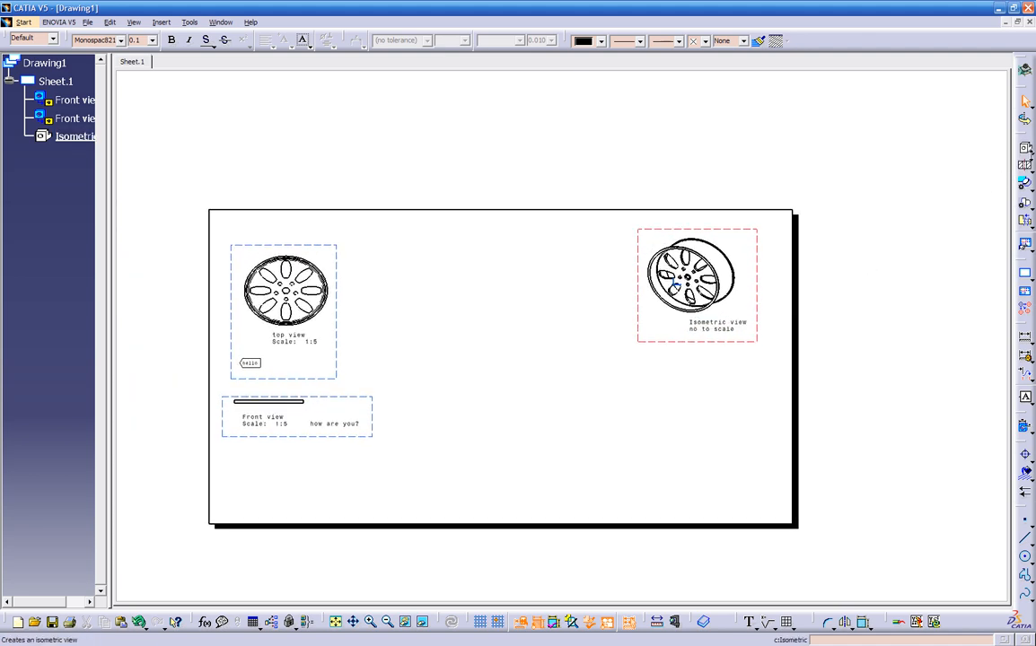
left_click(1032, 154)
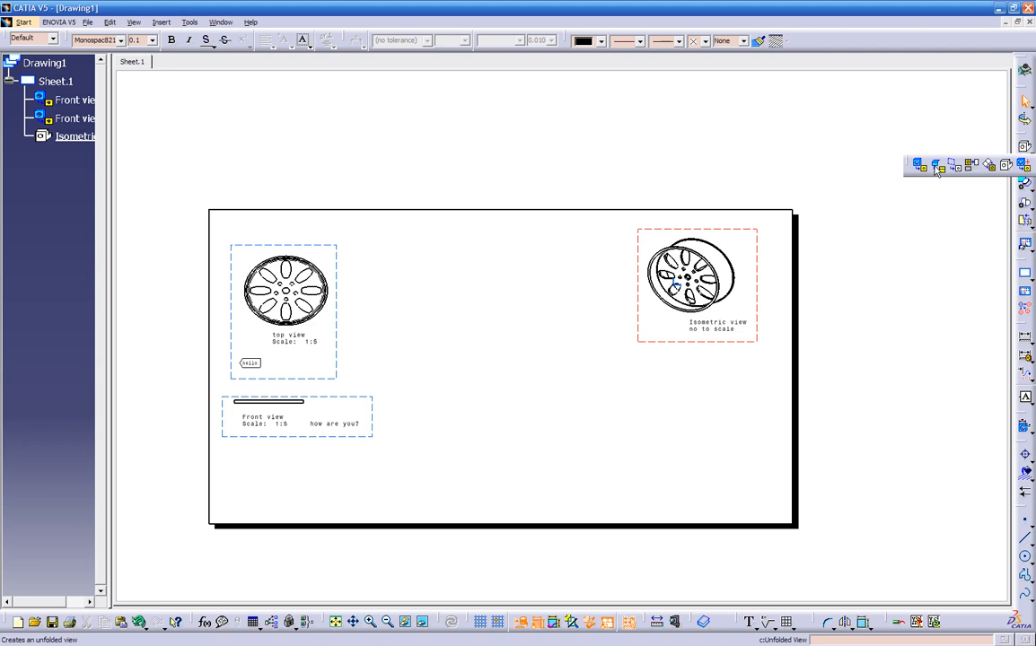
left_click(989, 167)
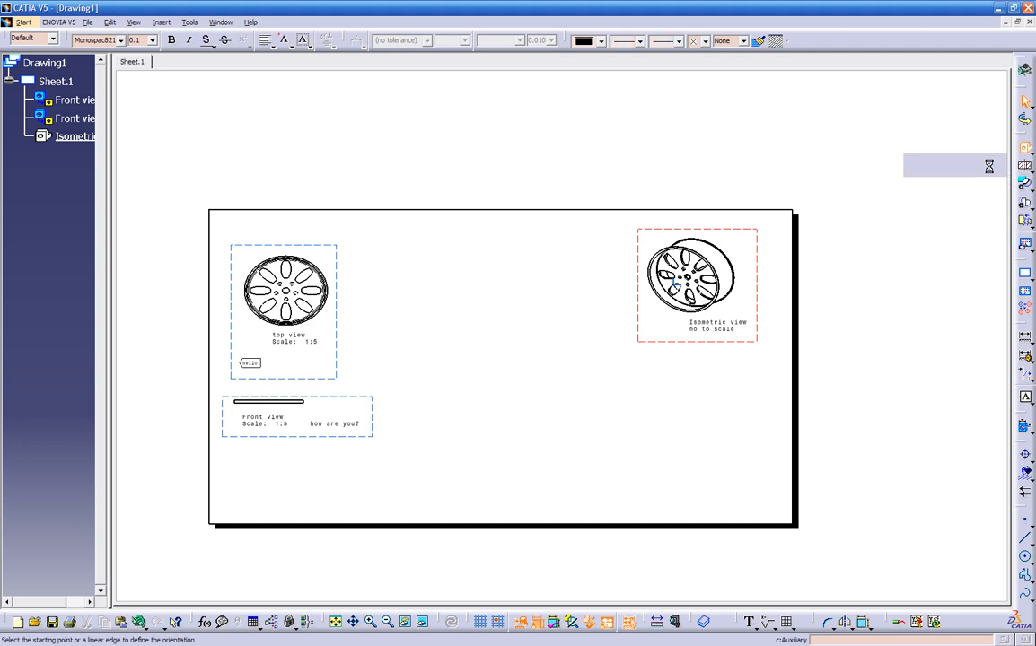
mouse_move(401, 449)
middle_mouse_down()
mouse_move(518, 435)
mouse_move(510, 391)
middle_mouse_up()
mouse_move(310, 230)
middle_mouse_down()
mouse_move(559, 295)
mouse_move(560, 326)
mouse_move(497, 320)
mouse_move(514, 328)
middle_mouse_up()
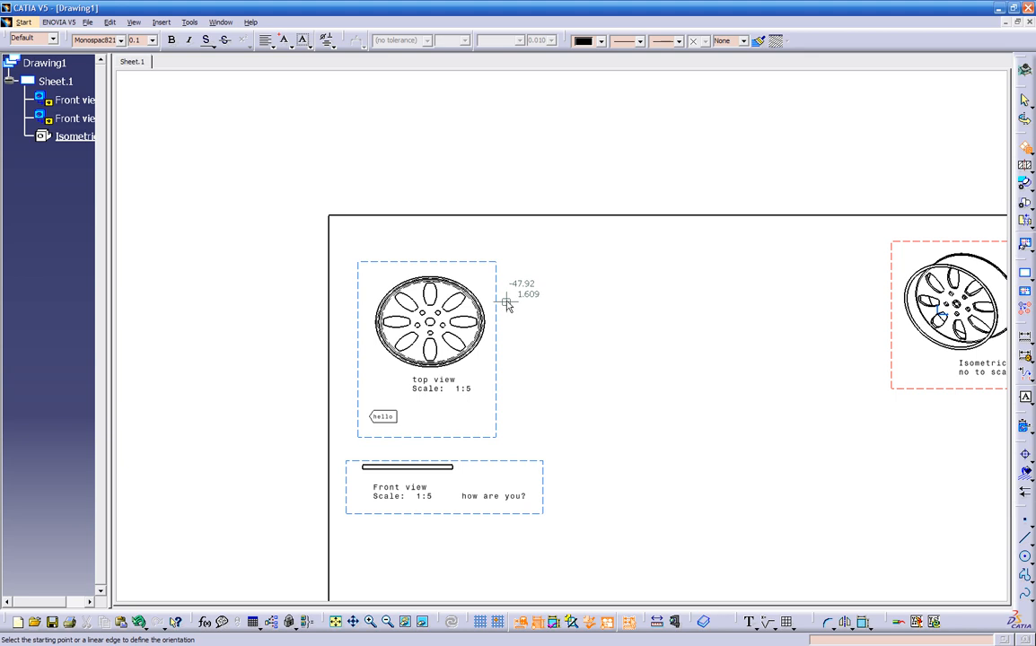
key("Escape")
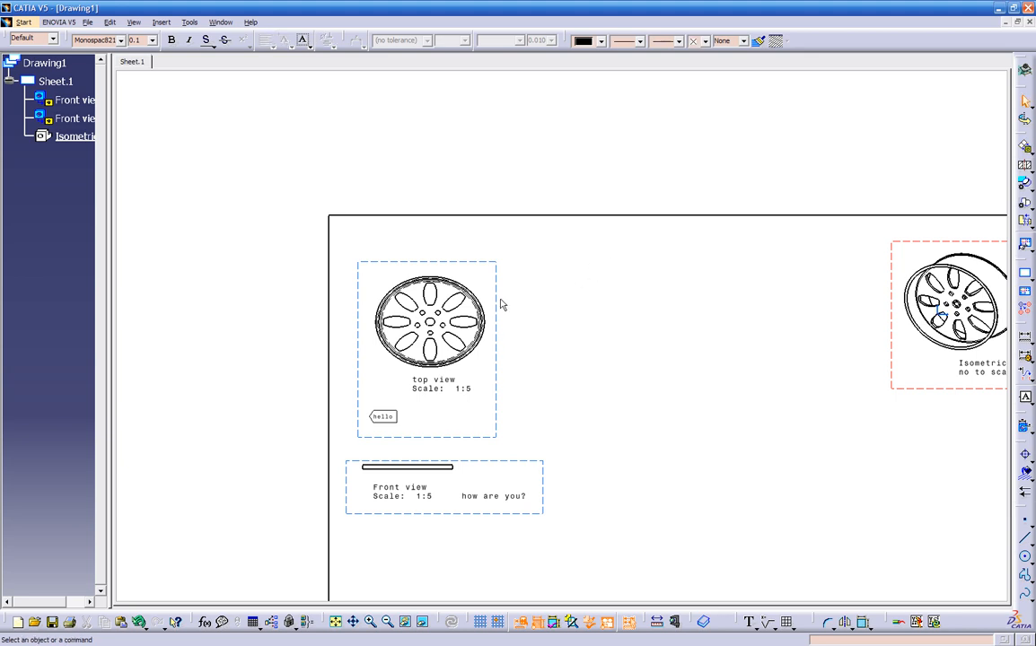
- Activate the top view and create an auxiliary view from a vertical line through the wheel's center, placed to the wheel's right
right_click(500, 305)
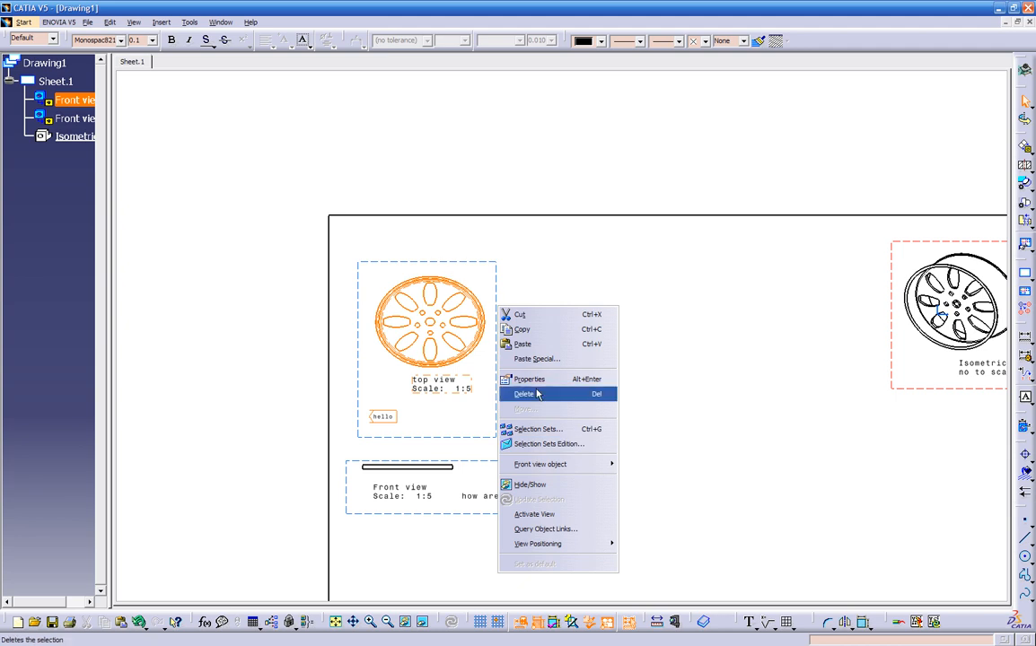
left_click(535, 515)
left_click(562, 406)
middle_click_drag(566, 402, 595, 363)
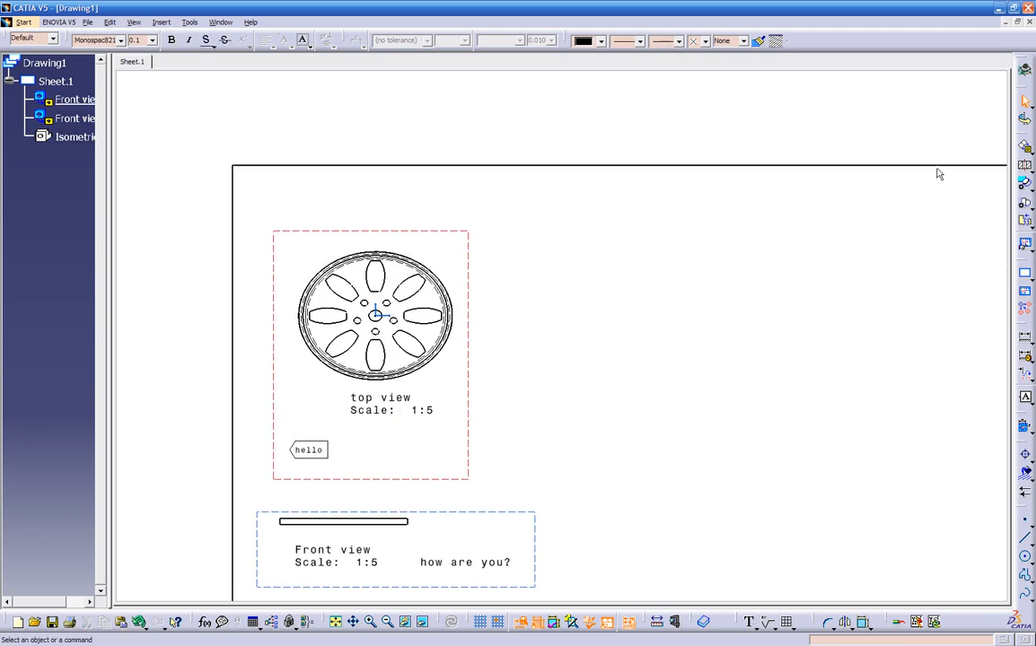
left_click(1026, 149)
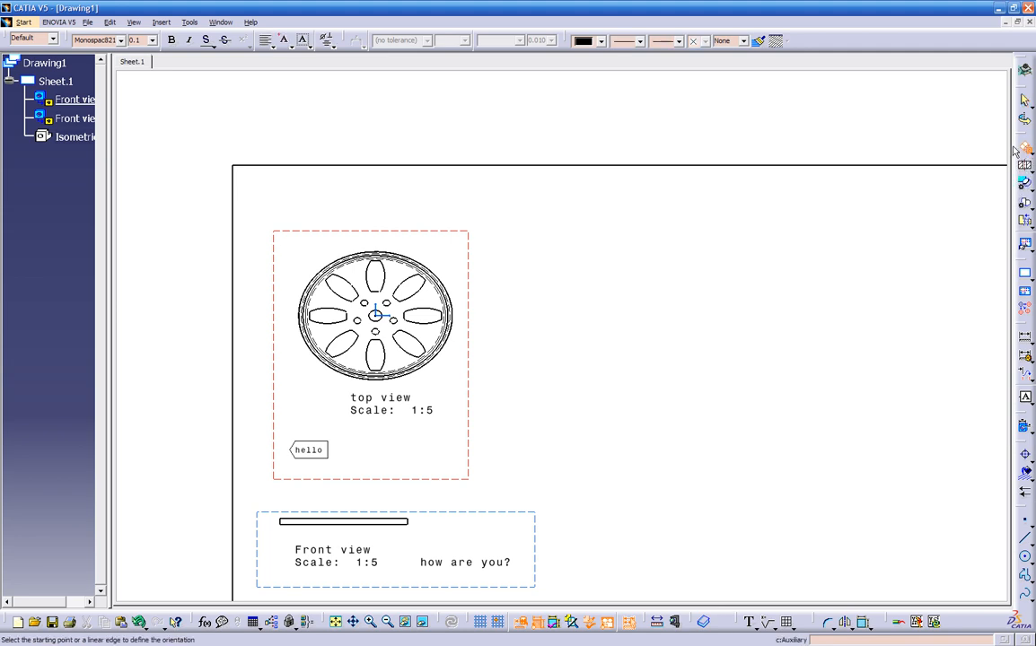
left_click(376, 241)
left_click(377, 435)
left_click(552, 373)
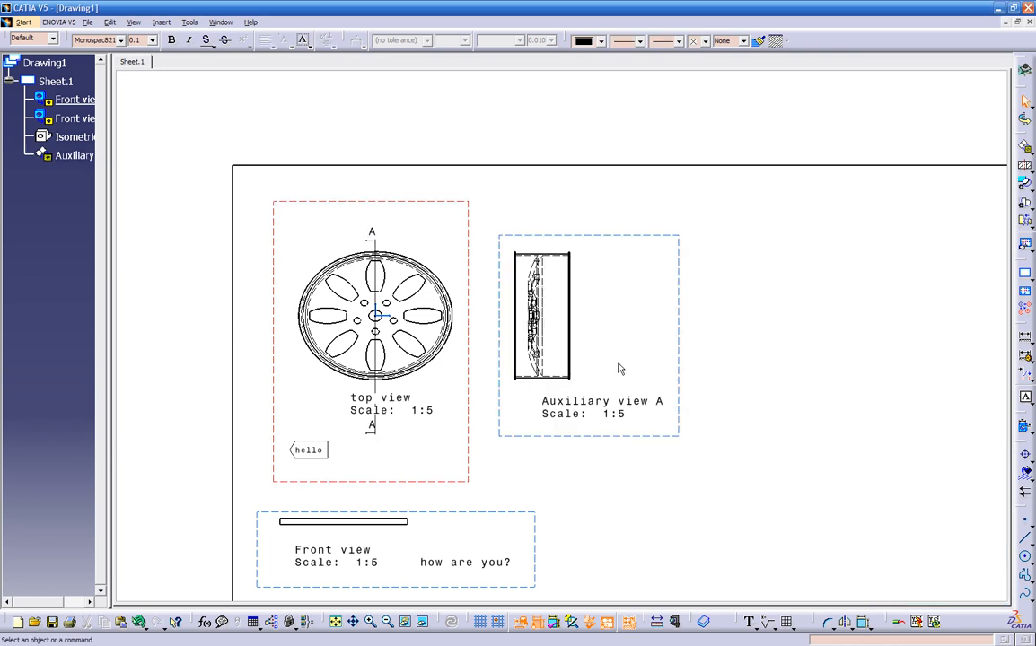
- Activate the axis's front view and create a right projection view from it, to the right of the axis
mouse_move(571, 402)
middle_mouse_down("ctrl")
mouse_move(668, 303)
mouse_move(641, 348)
mouse_move(648, 319)
mouse_move(538, 539)
mouse_move(519, 458)
mouse_move(492, 461)
middle_mouse_up("ctrl")
middle_click_drag(611, 470, 574, 405)
middle_click_drag(786, 300, 738, 351)
left_click(1030, 152)
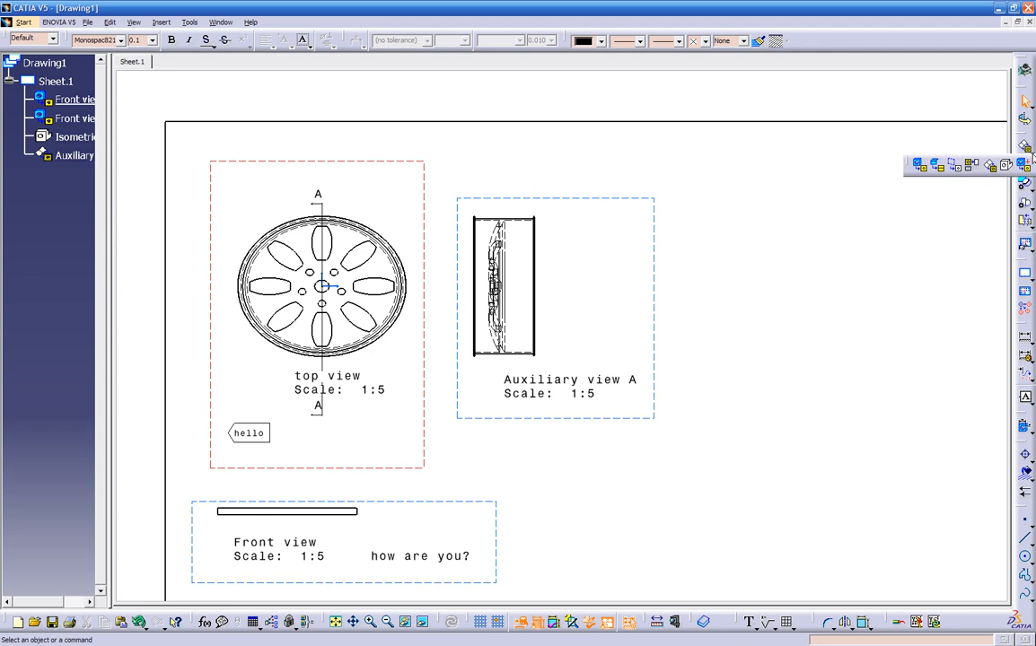
left_click(972, 167)
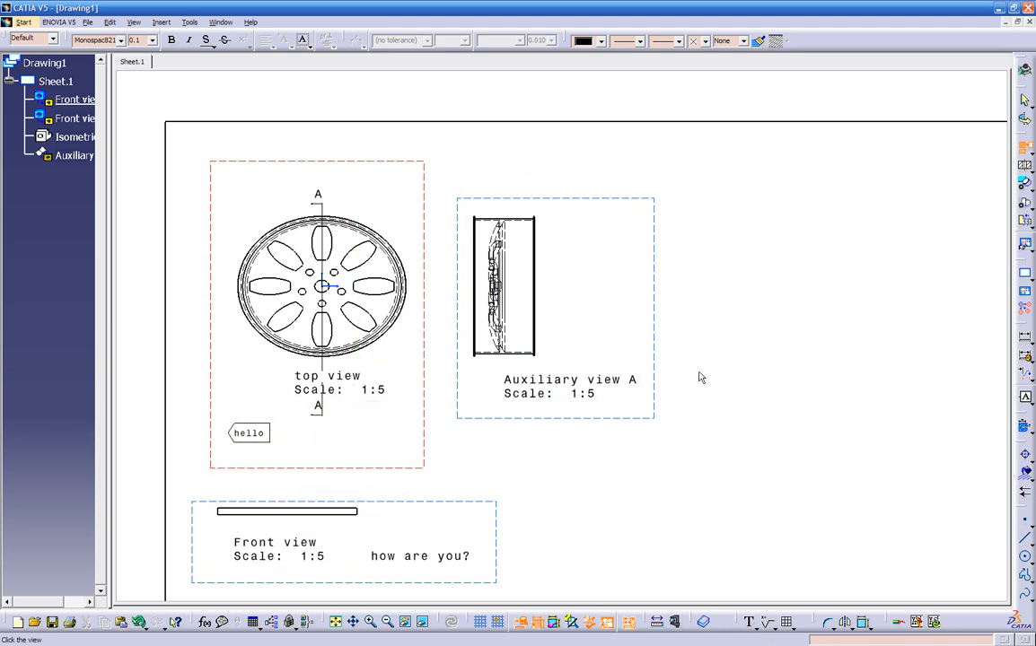
middle_click_drag(584, 469, 572, 448)
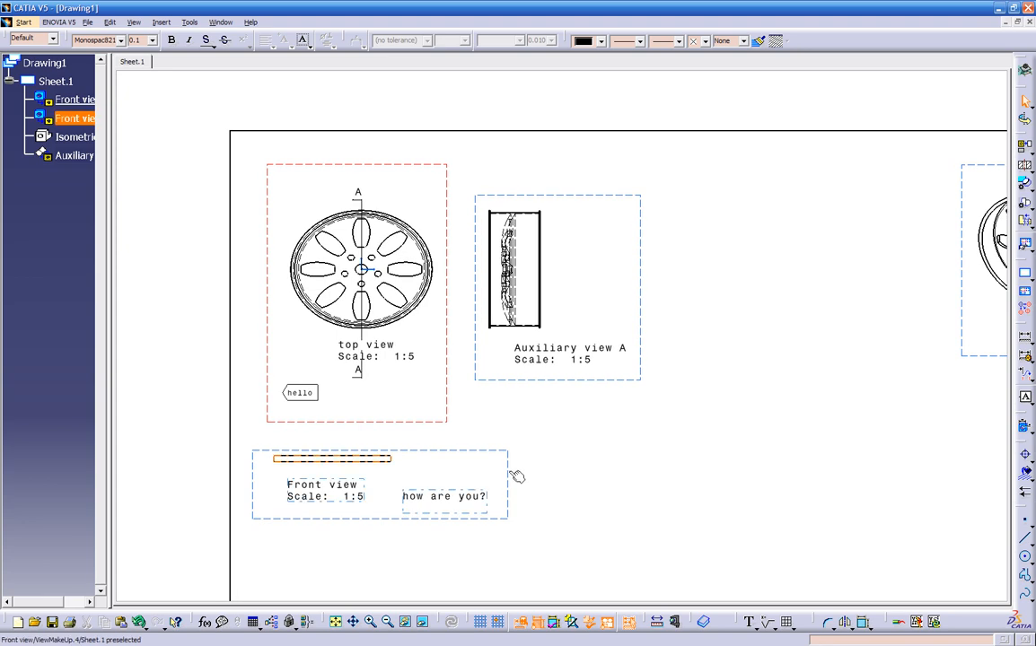
right_click(508, 478)
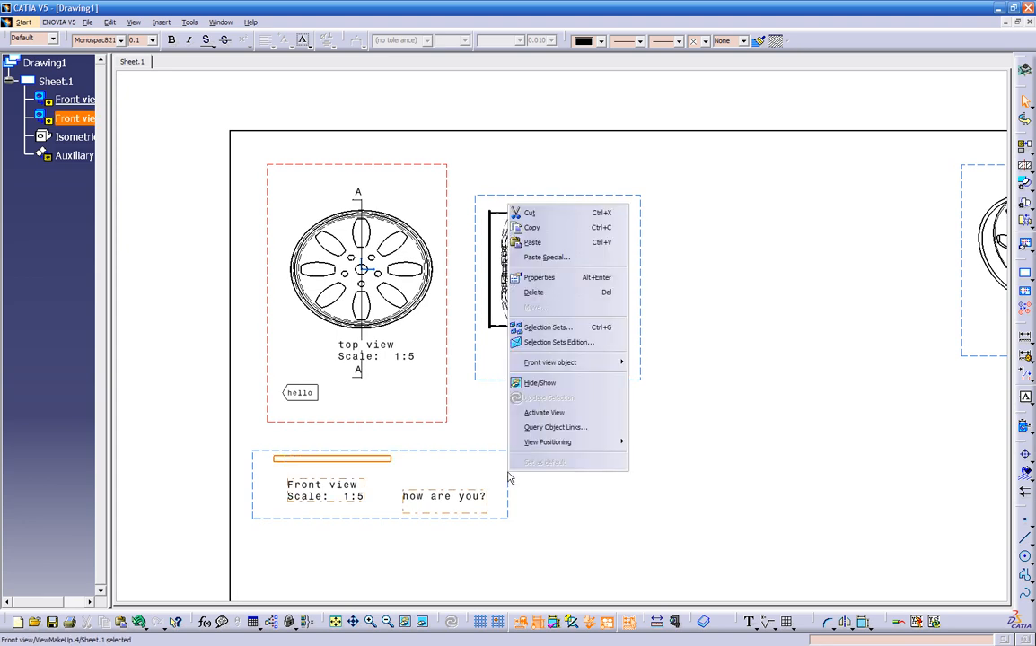
left_click(537, 416)
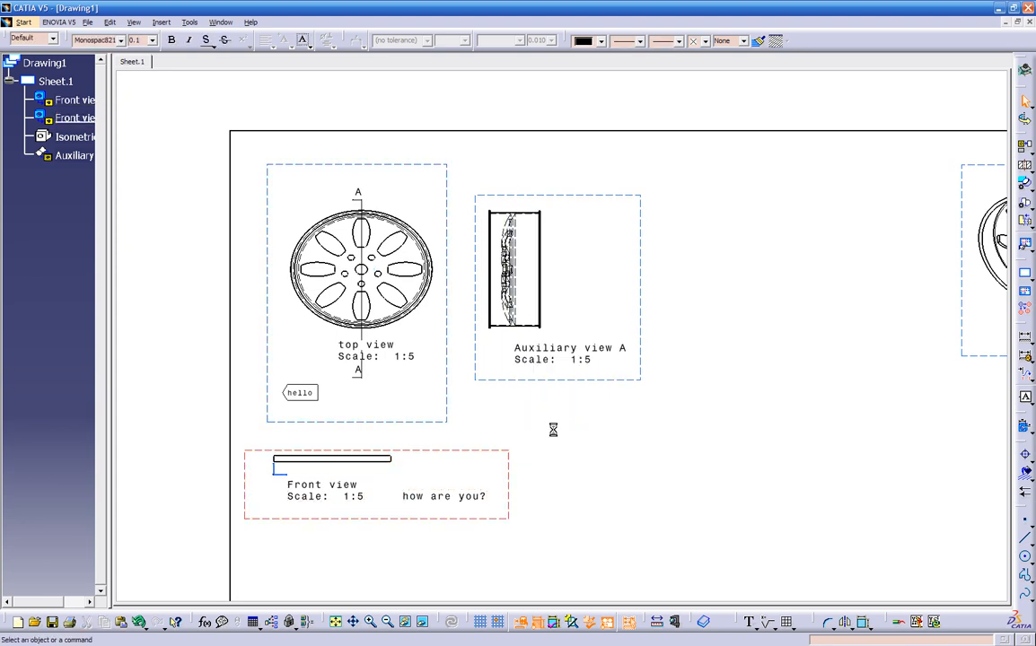
left_click(1022, 153)
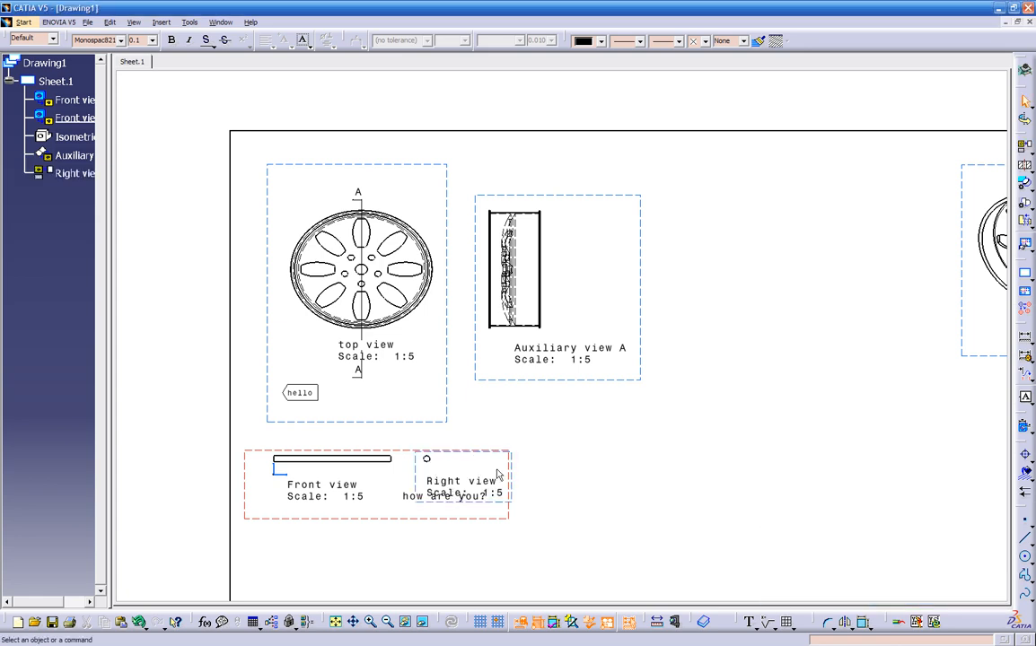
- Separate the right view and its label from the front view, and move the "how are you?" text beneath the front view's label
left_click_drag(449, 484, 474, 471)
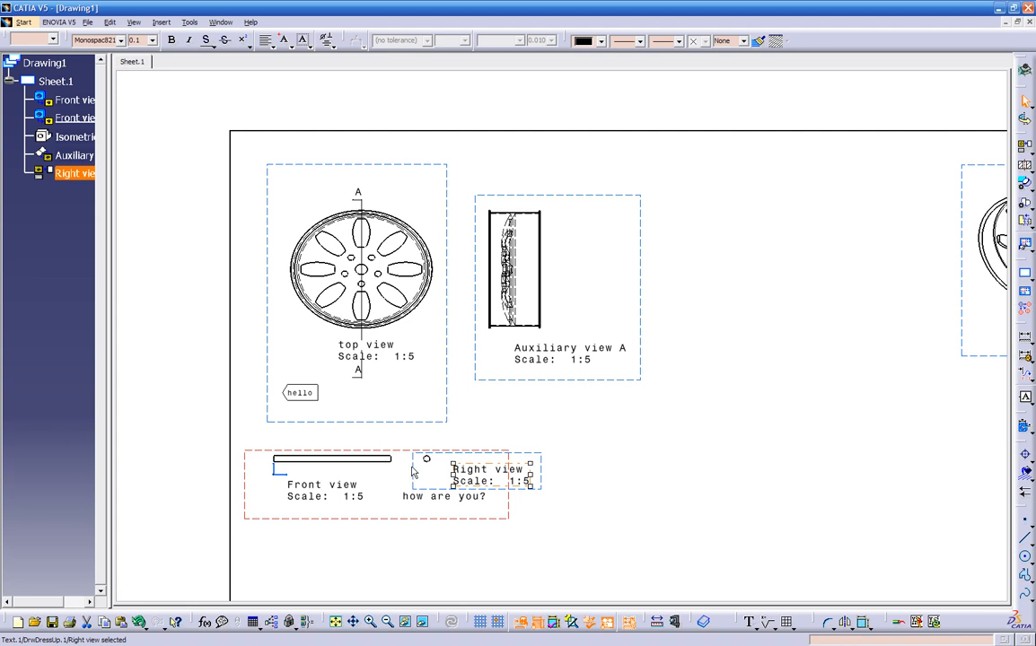
left_click_drag(412, 468, 508, 467)
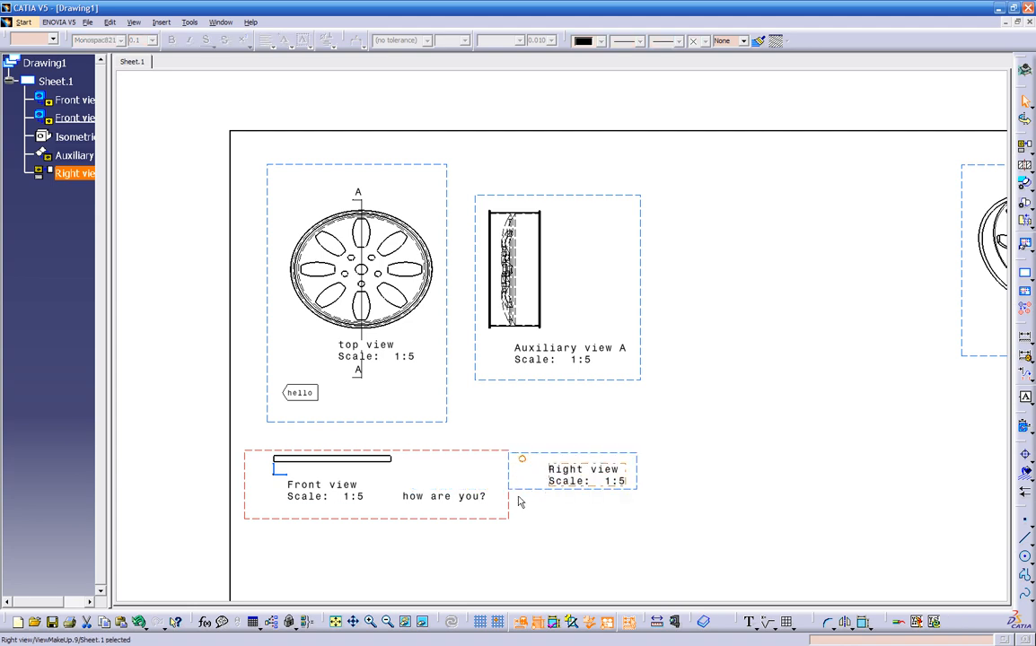
left_click(510, 498)
left_click_drag(458, 505, 334, 529)
left_click(529, 490)
left_click_drag(529, 490, 445, 491)
left_click(471, 531)
- Move the "top view" label below the A-A line, beside the framed "hello" text
mouse_move(471, 589)
middle_mouse_down()
mouse_move(569, 476)
mouse_move(543, 421)
mouse_move(558, 434)
mouse_move(576, 407)
mouse_move(609, 392)
middle_mouse_up()
left_click_drag(462, 326, 482, 391)
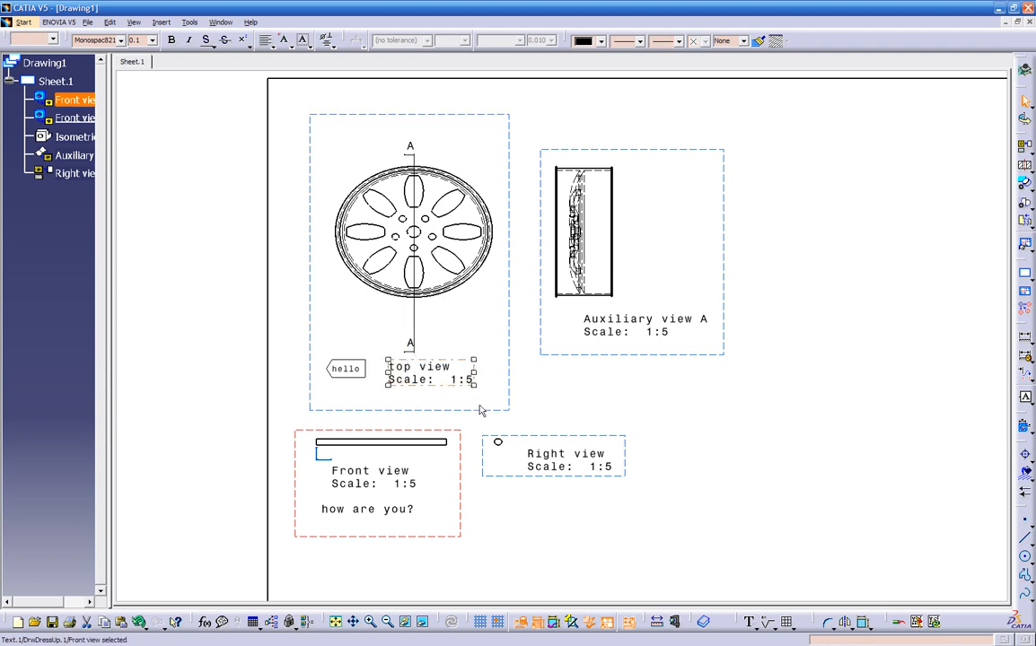
mouse_move(666, 417)
middle_mouse_down()
mouse_move(682, 409)
mouse_move(640, 400)
middle_mouse_up()
mouse_move(425, 275)
middle_mouse_down()
mouse_move(437, 312)
mouse_move(430, 324)
mouse_move(470, 330)
mouse_move(574, 281)
middle_mouse_up()
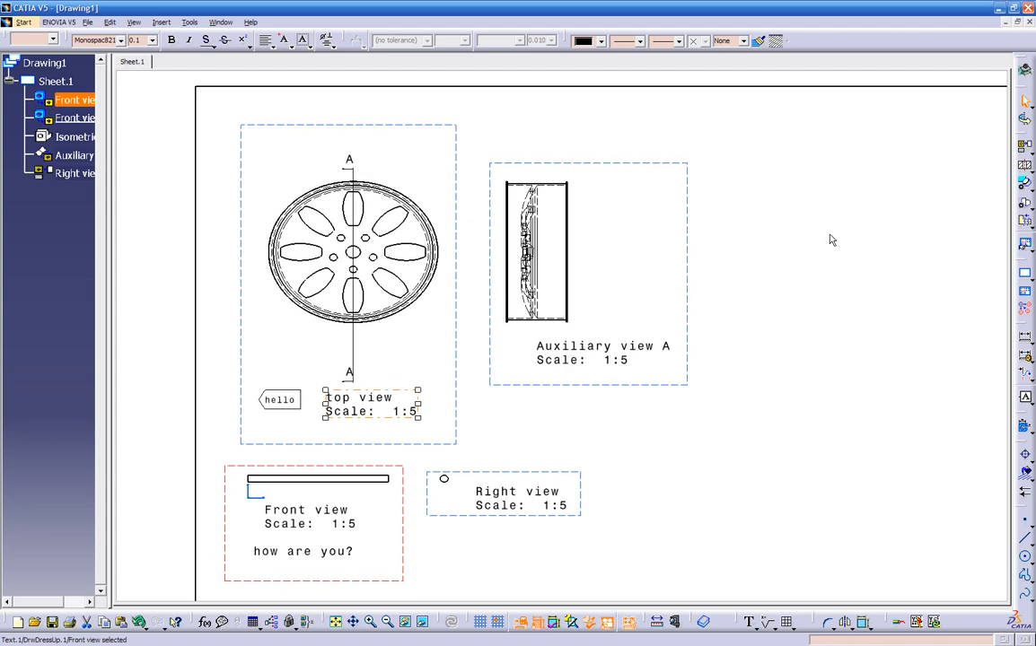
left_click(1029, 172)
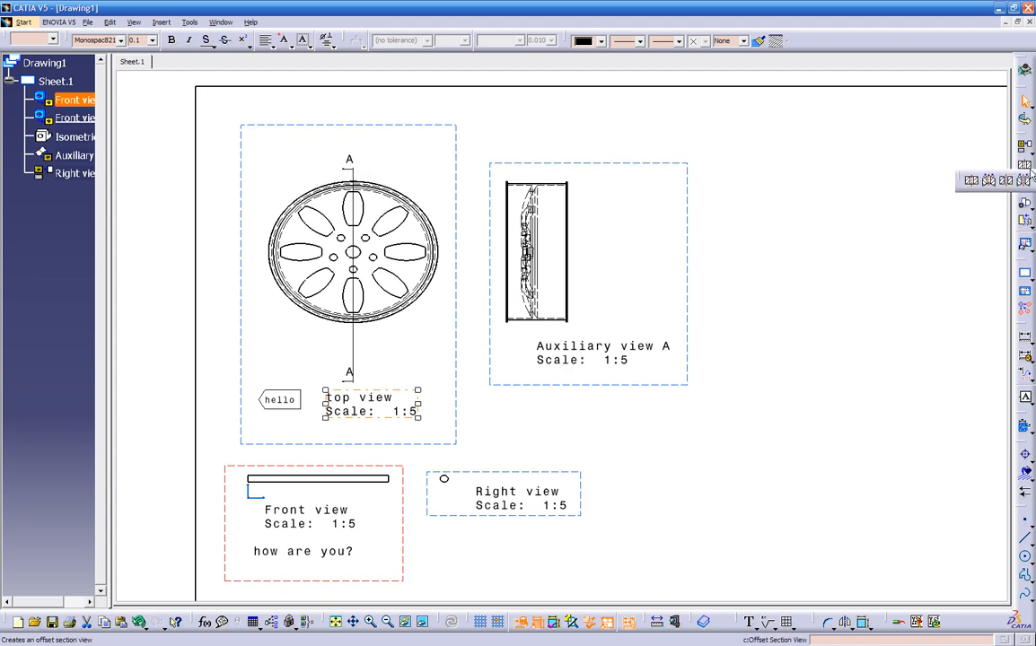
left_click(977, 181)
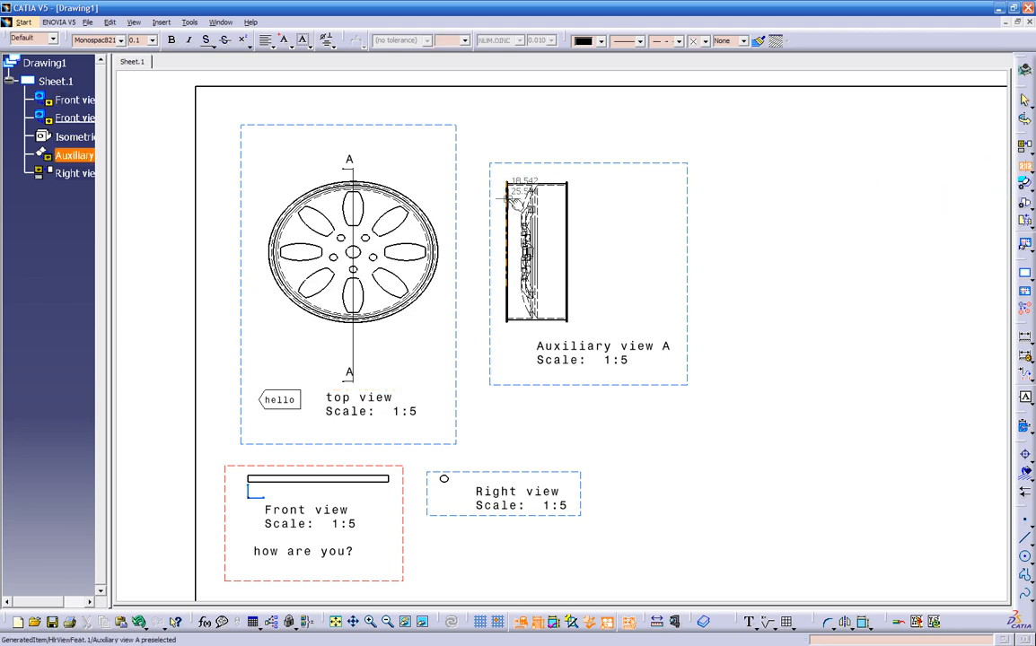
middle_click(505, 406)
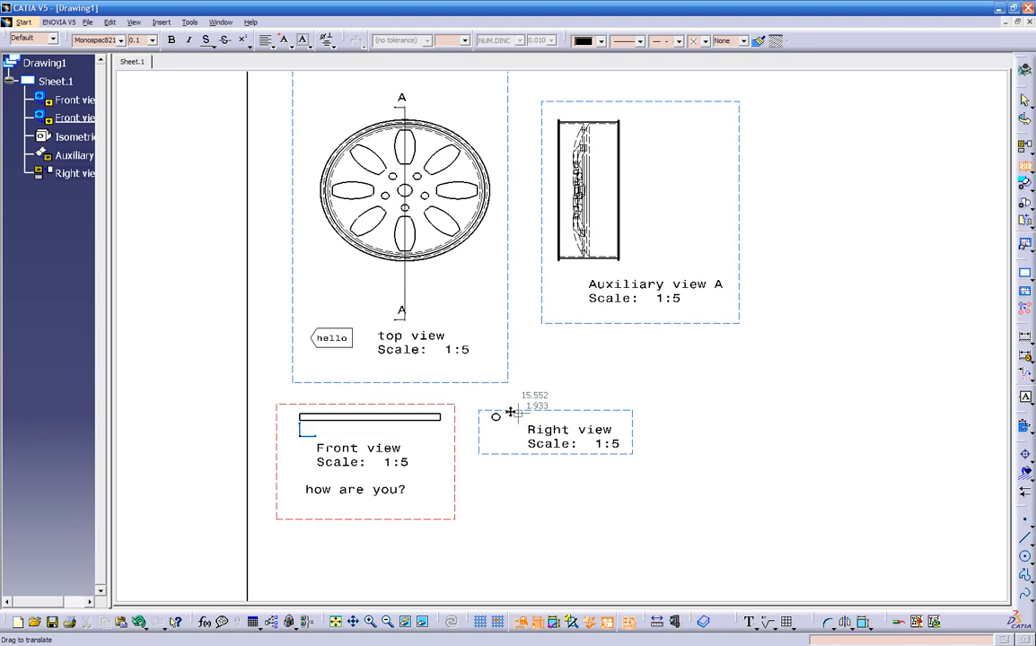
left_click(415, 404)
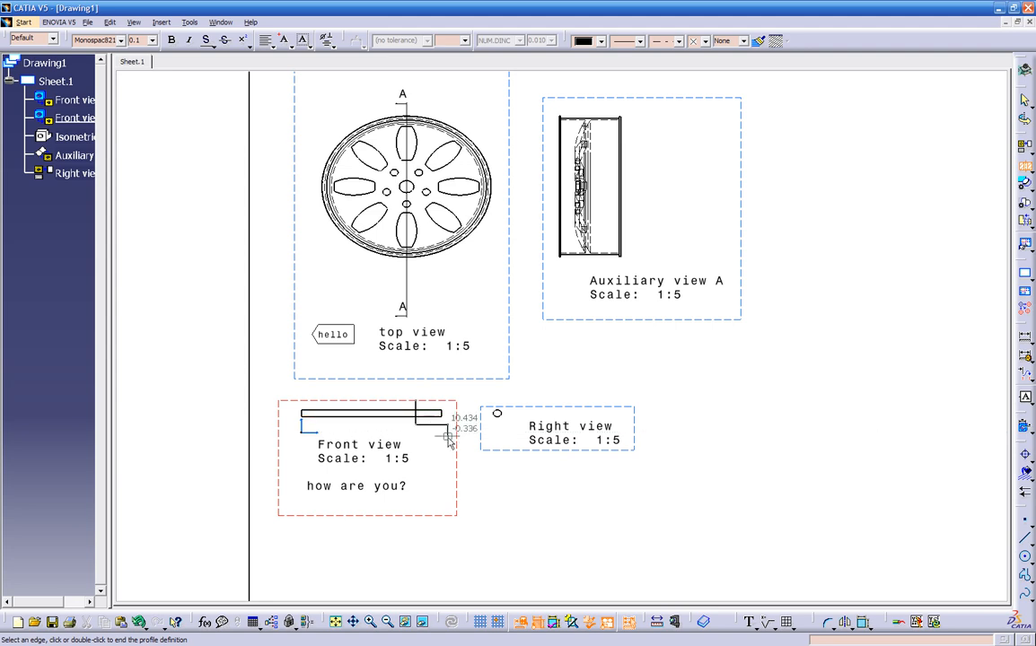
key("Escape")
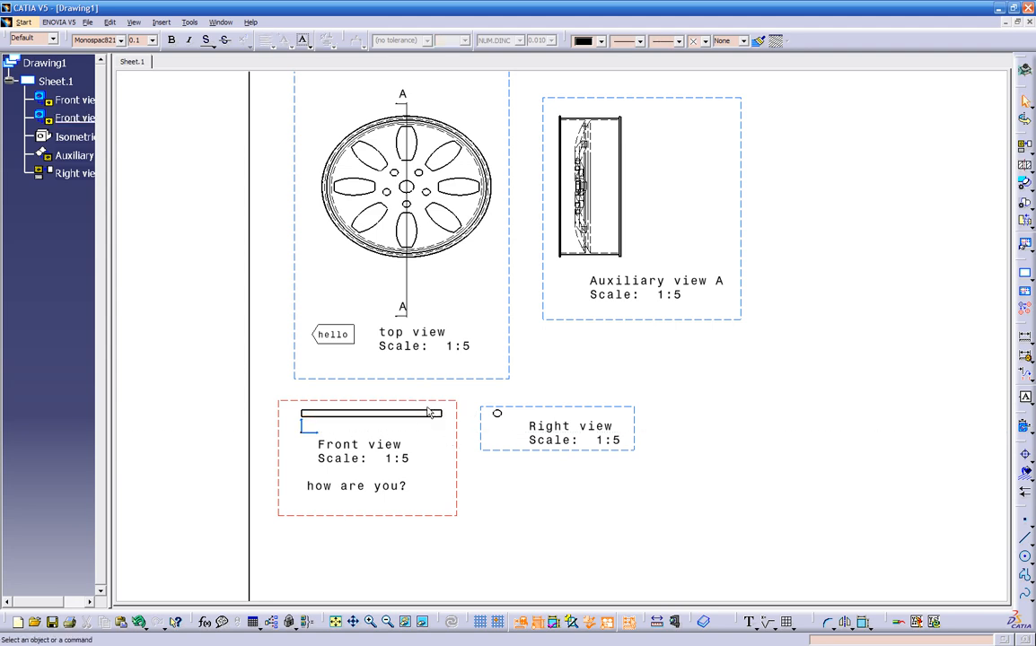
left_click(1026, 169)
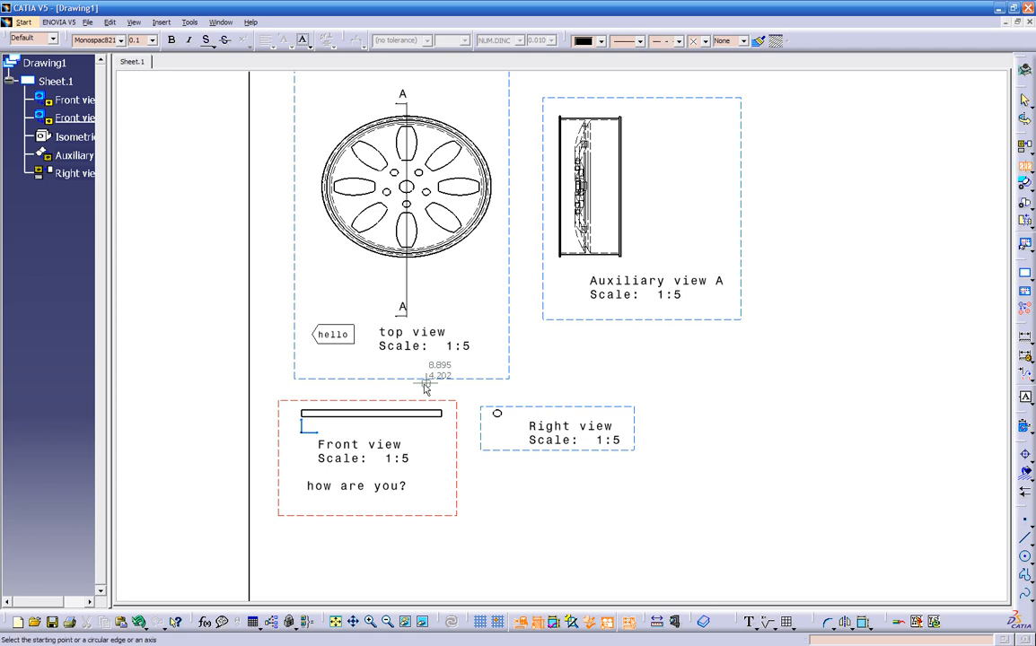
left_click(408, 401)
double_click(408, 425)
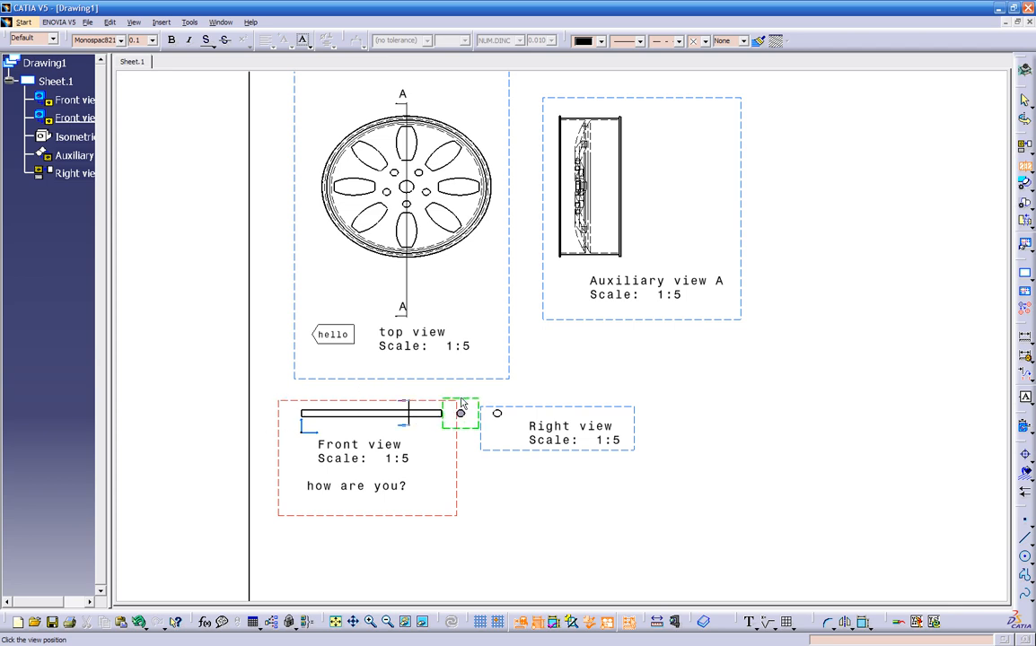
key("Escape")
- Activate auxiliary view A of the wheel
mouse_move(463, 406)
middle_mouse_down()
mouse_move(455, 433)
mouse_move(475, 408)
middle_mouse_up()
mouse_move(575, 387)
middle_mouse_down()
mouse_move(557, 394)
mouse_move(581, 460)
middle_mouse_up()
double_click(668, 363)
left_click(1024, 166)
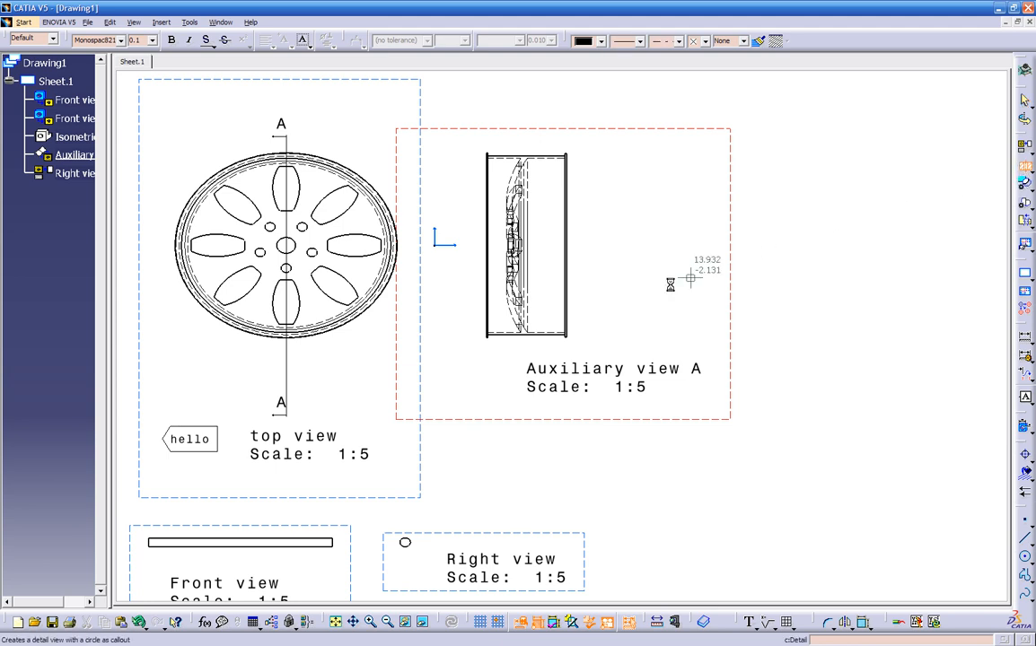
middle_click_drag(636, 277, 631, 339)
left_click(490, 217)
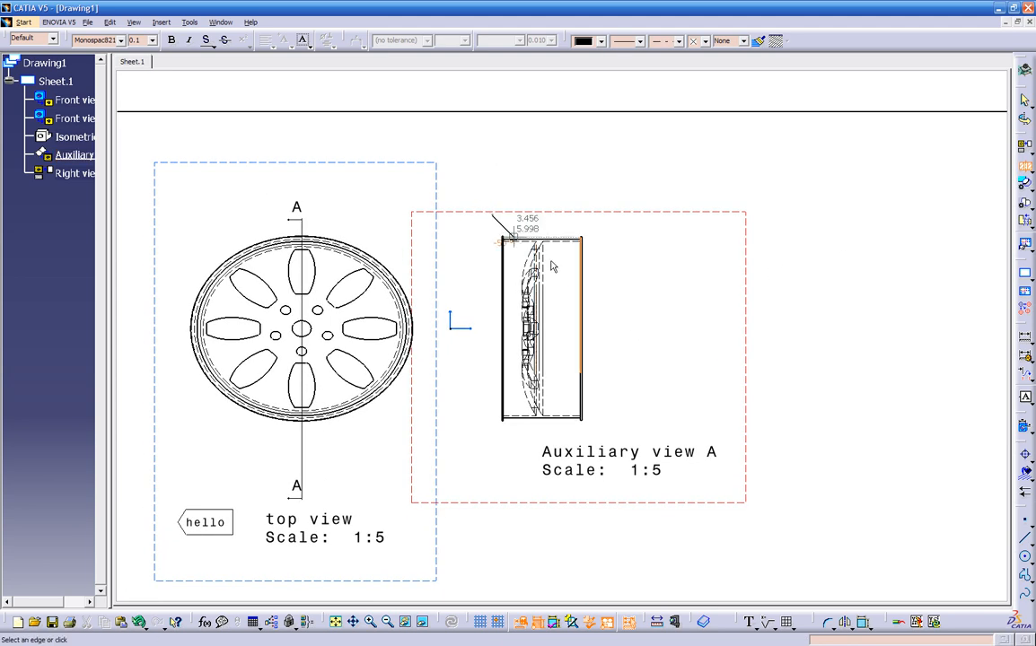
double_click(604, 336)
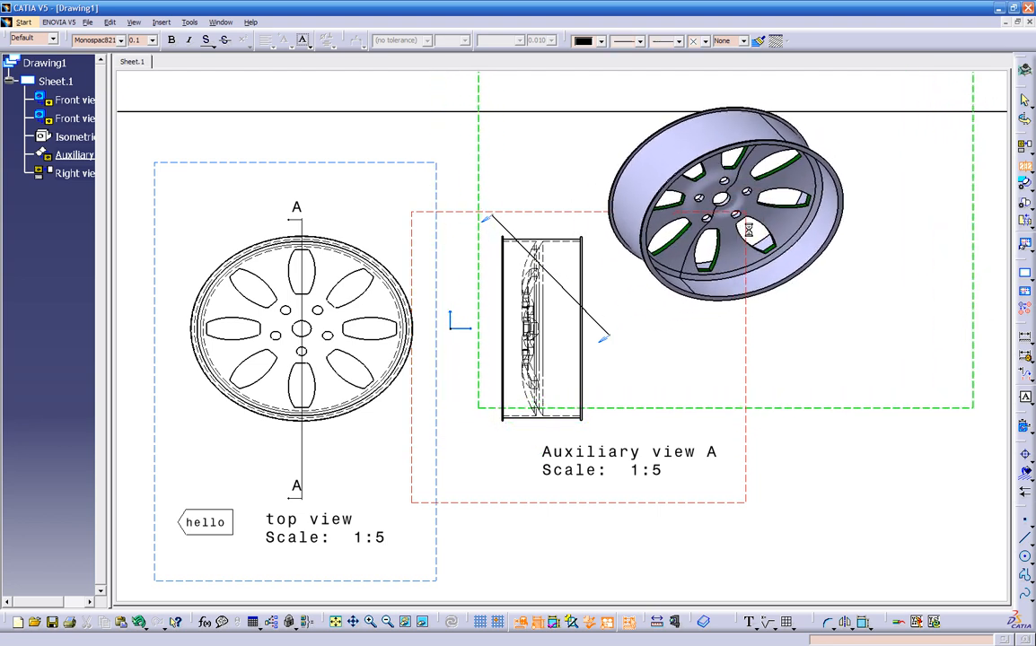
key("Escape")
- Create an offset section view from a diagonal cutting line rising from lower left to upper right across the auxiliary view, placed to its right
mouse_move(665, 334)
middle_mouse_down()
mouse_move(659, 379)
mouse_move(462, 421)
mouse_move(615, 398)
mouse_move(699, 370)
mouse_move(658, 358)
middle_mouse_up()
left_click(618, 391)
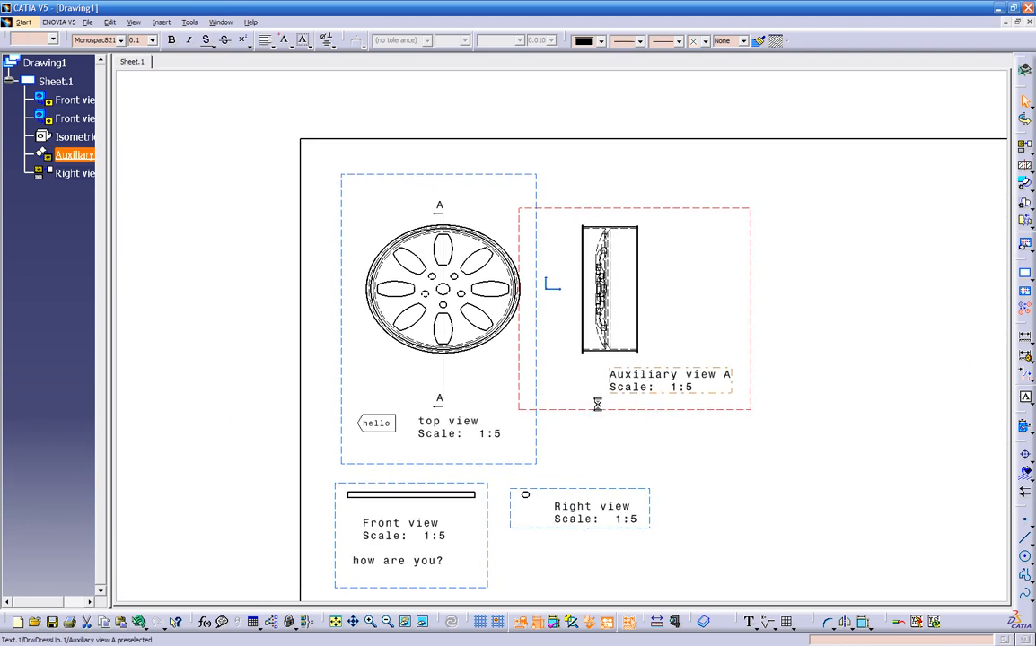
left_click(1024, 166)
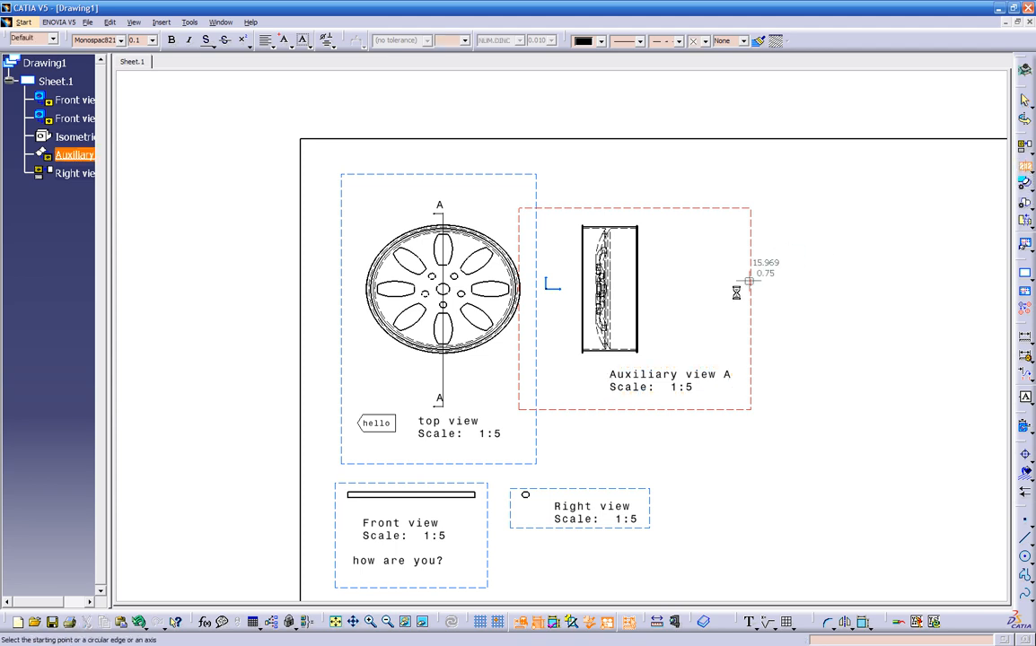
left_click(565, 368)
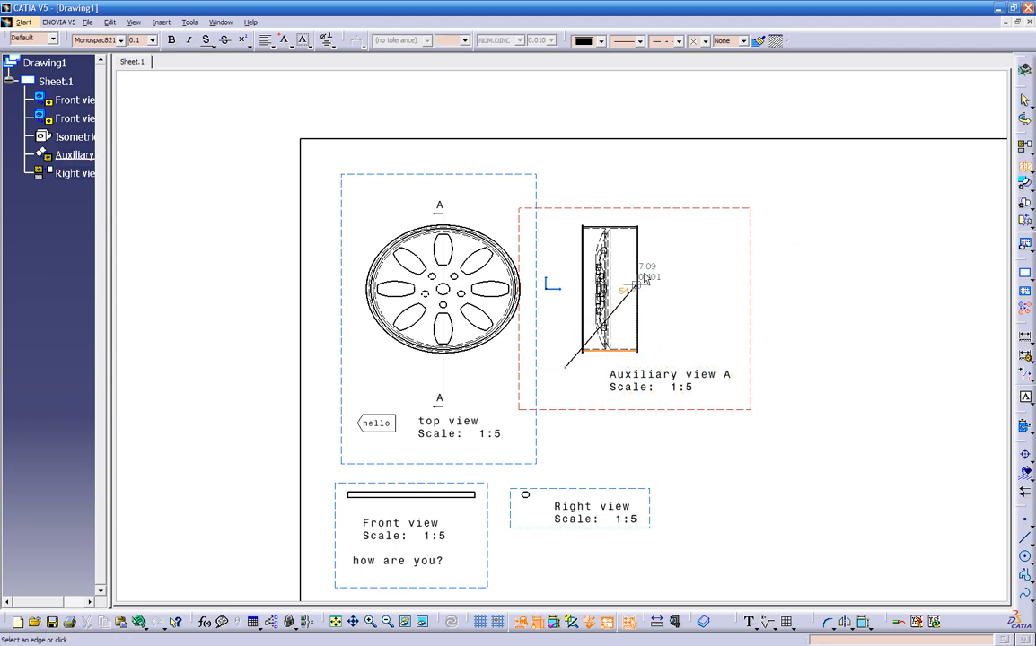
double_click(648, 227)
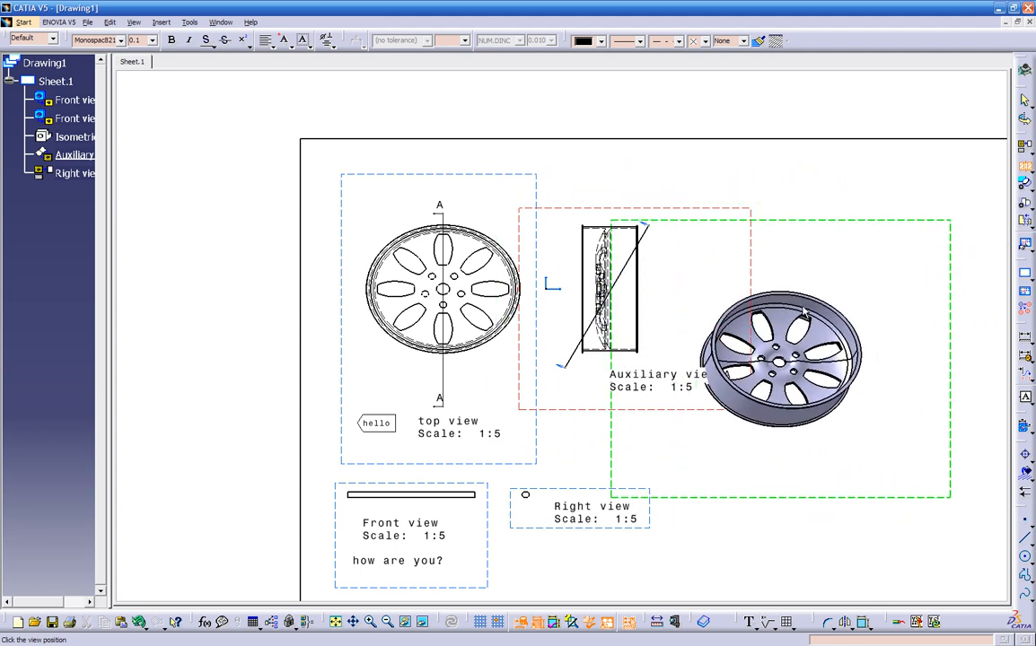
left_click(853, 347)
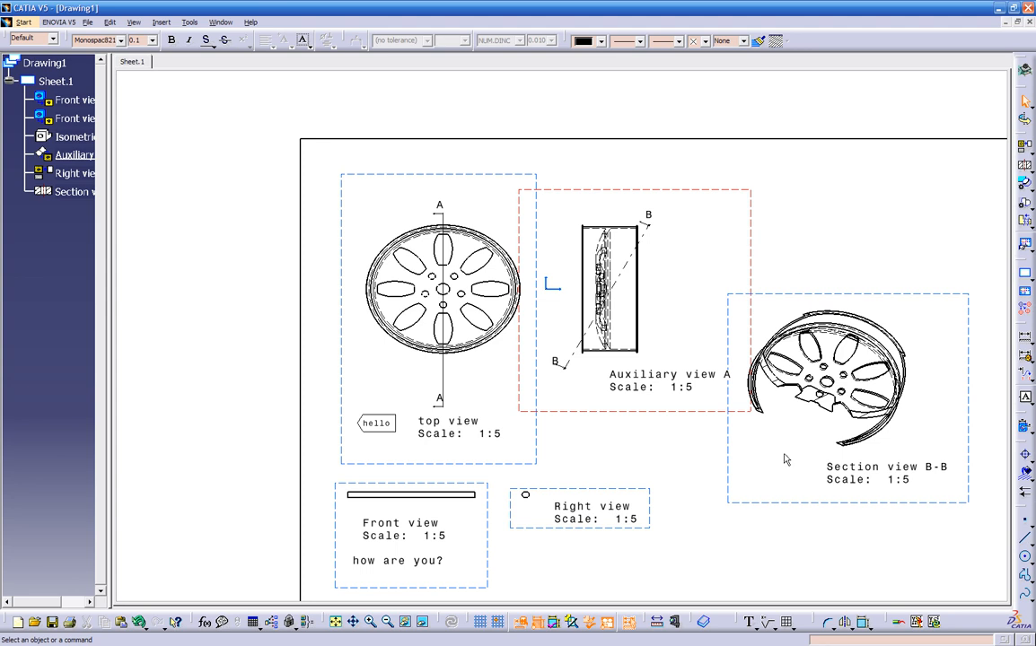
- Create a circular detail view of the wheel rim's top edge in auxiliary view A, placed above the B-B section view
mouse_move(766, 474)
middle_mouse_down()
mouse_move(710, 447)
mouse_move(751, 398)
mouse_move(527, 343)
middle_mouse_up()
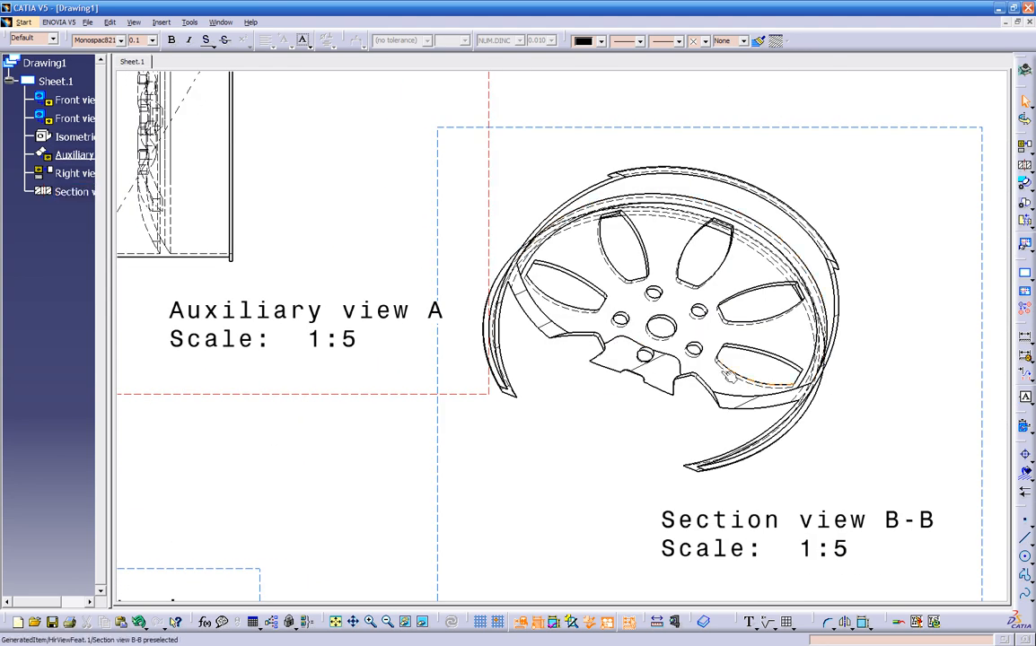
mouse_move(639, 429)
middle_mouse_down("ctrl")
mouse_move(566, 427)
mouse_move(629, 428)
middle_mouse_up("ctrl")
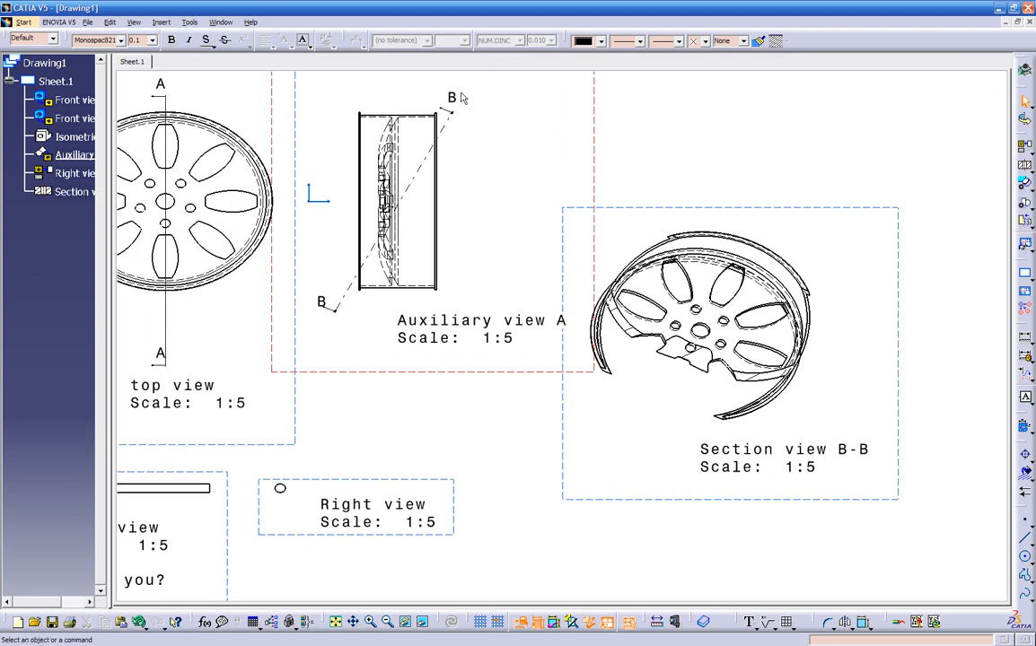
mouse_move(450, 320)
middle_mouse_down("ctrl")
mouse_move(441, 352)
mouse_move(453, 354)
middle_mouse_up("ctrl")
middle_click_drag(662, 405, 627, 419)
left_click(974, 215)
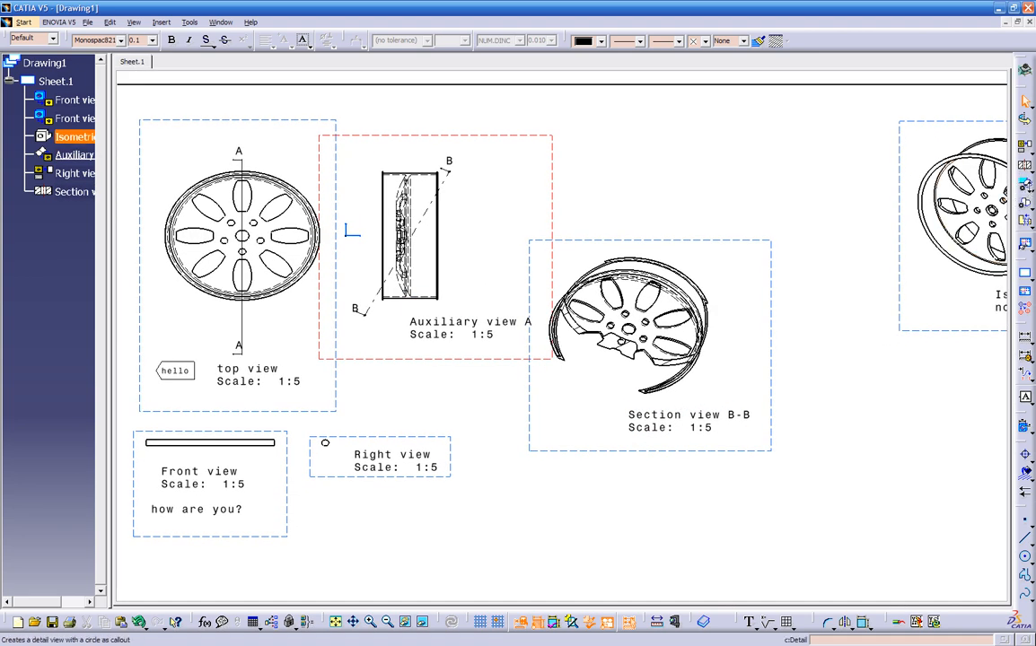
left_click(1031, 190)
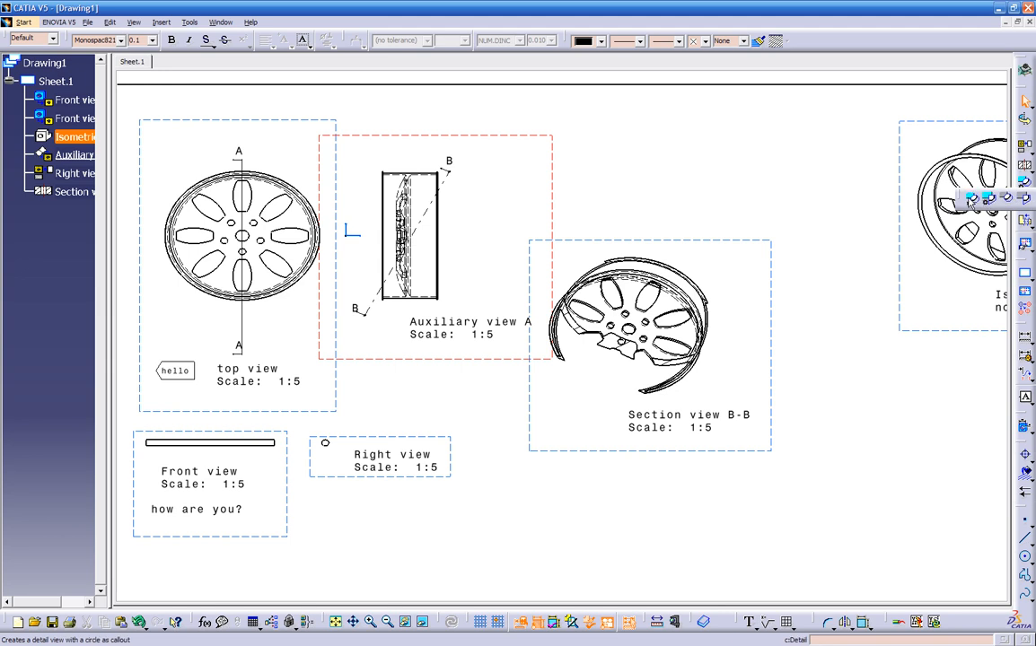
left_click(973, 199)
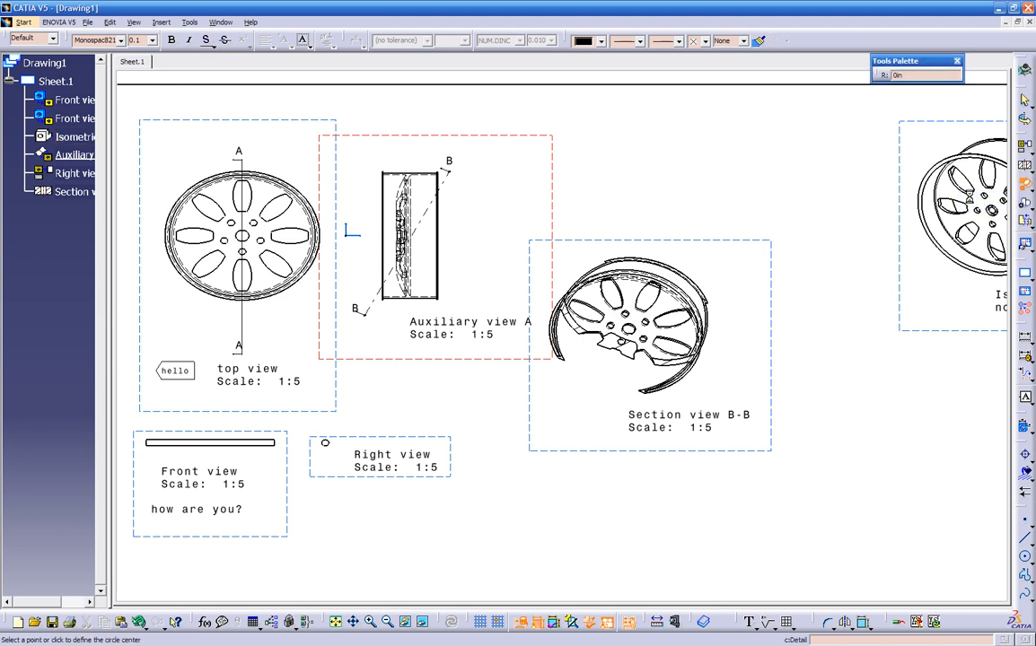
scroll(754, 386, "up", 2)
middle_click_drag(699, 436, 601, 438)
mouse_move(525, 413)
middle_mouse_down()
mouse_move(613, 372)
mouse_move(670, 326)
middle_mouse_up()
middle_click_drag(406, 406, 416, 549)
mouse_move(461, 272)
middle_mouse_down()
mouse_move(434, 430)
mouse_move(436, 409)
middle_mouse_up()
left_click(414, 306)
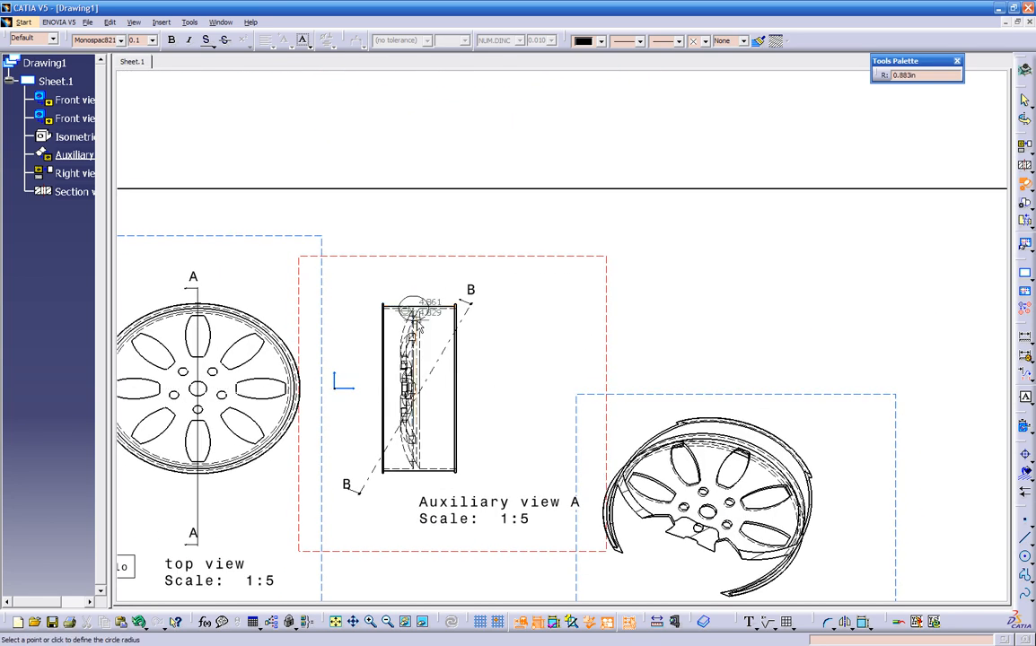
left_click(428, 337)
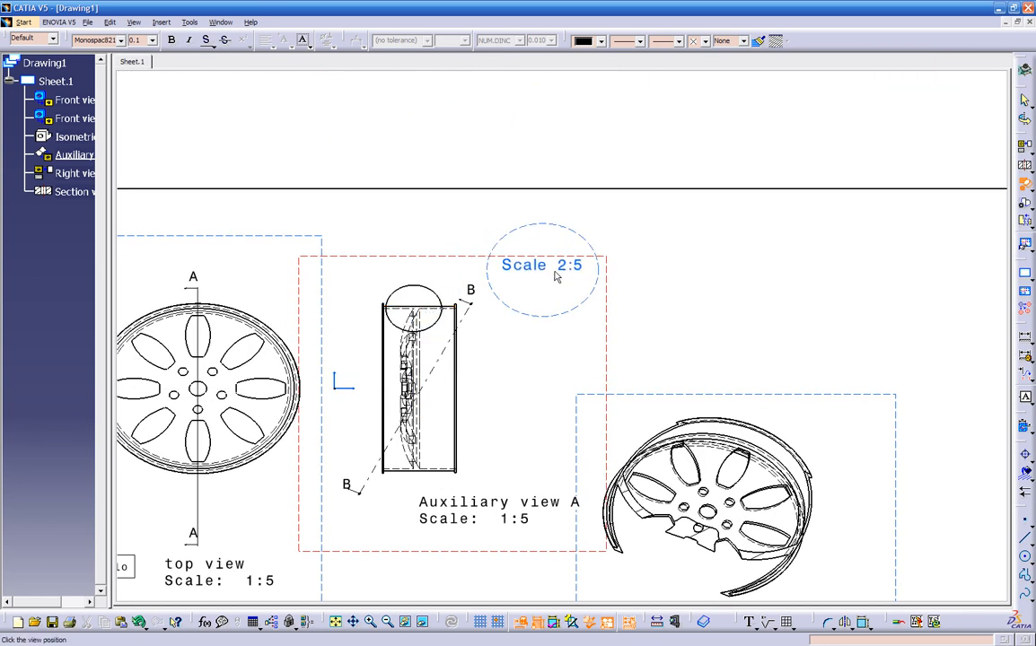
left_click(706, 267)
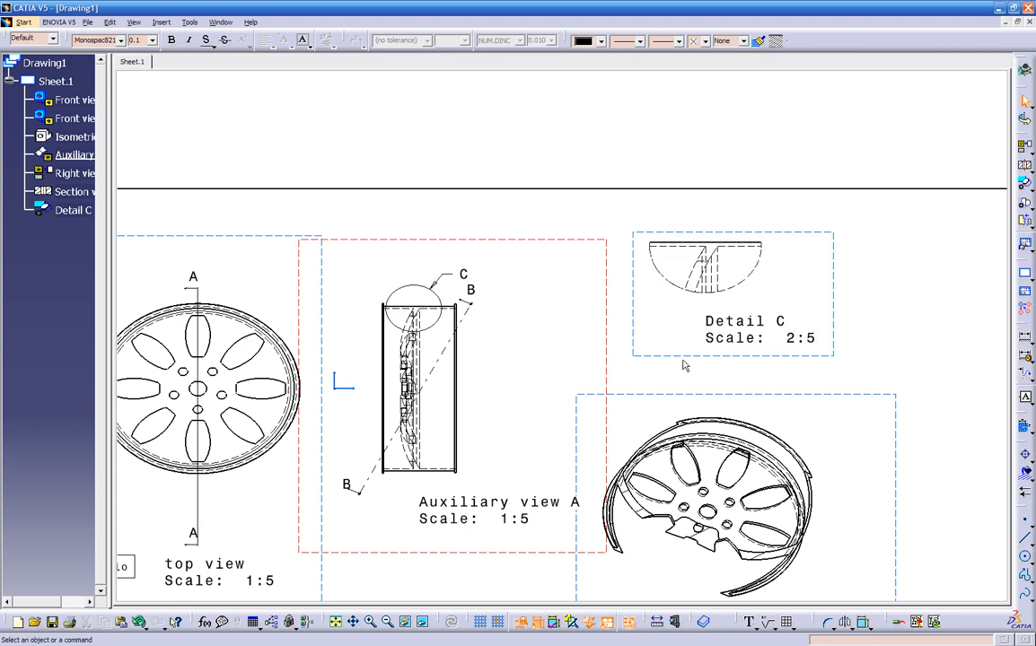
- Activate the Detail C view and set its scale to 3:5
double_click(689, 362)
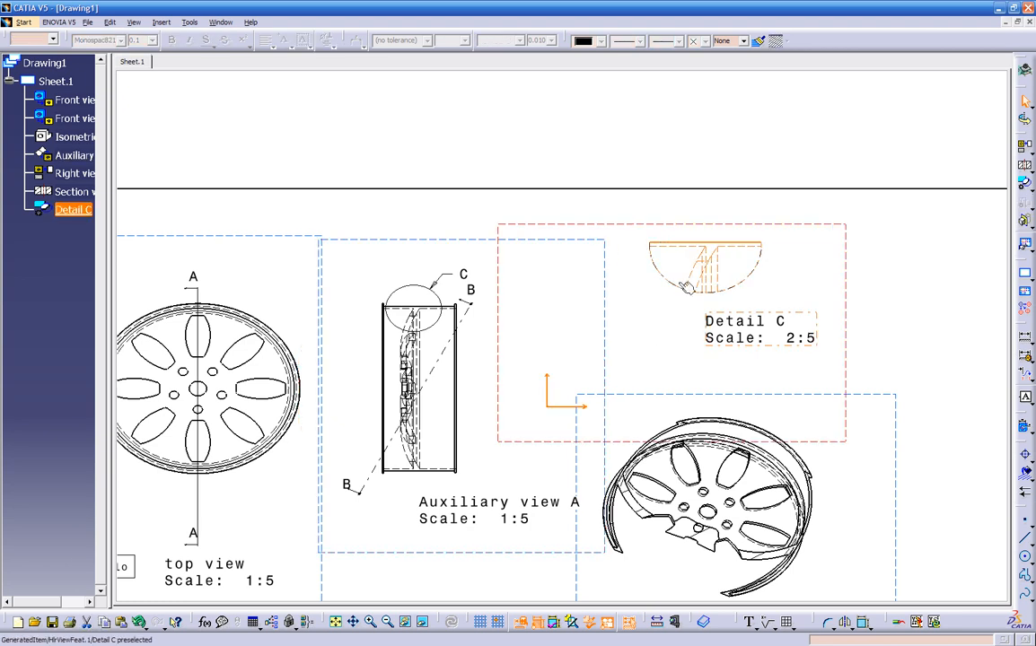
right_click(642, 226)
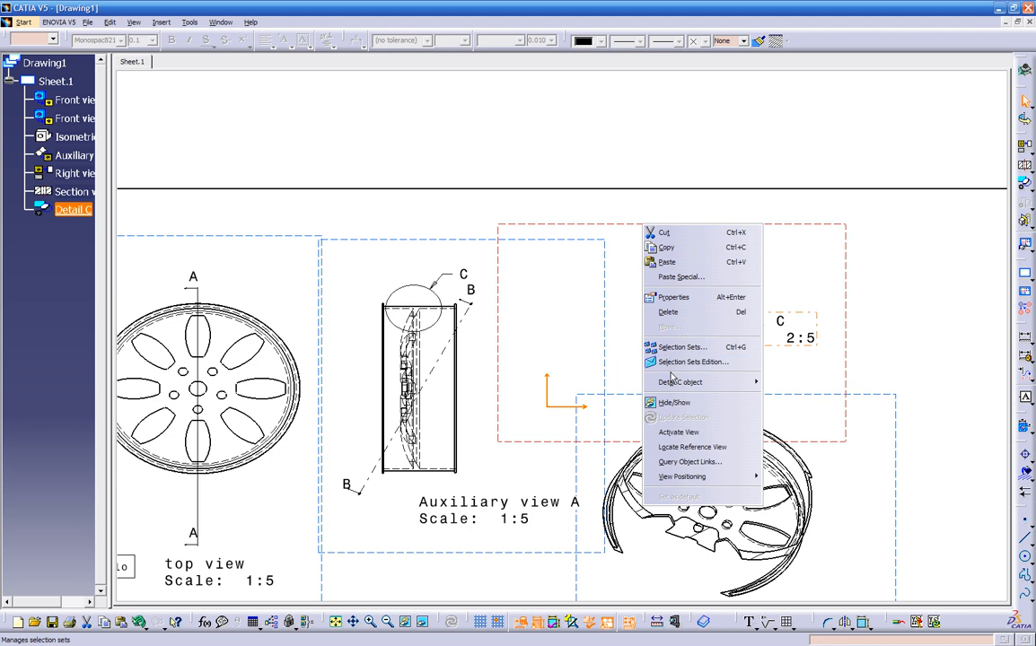
left_click(685, 298)
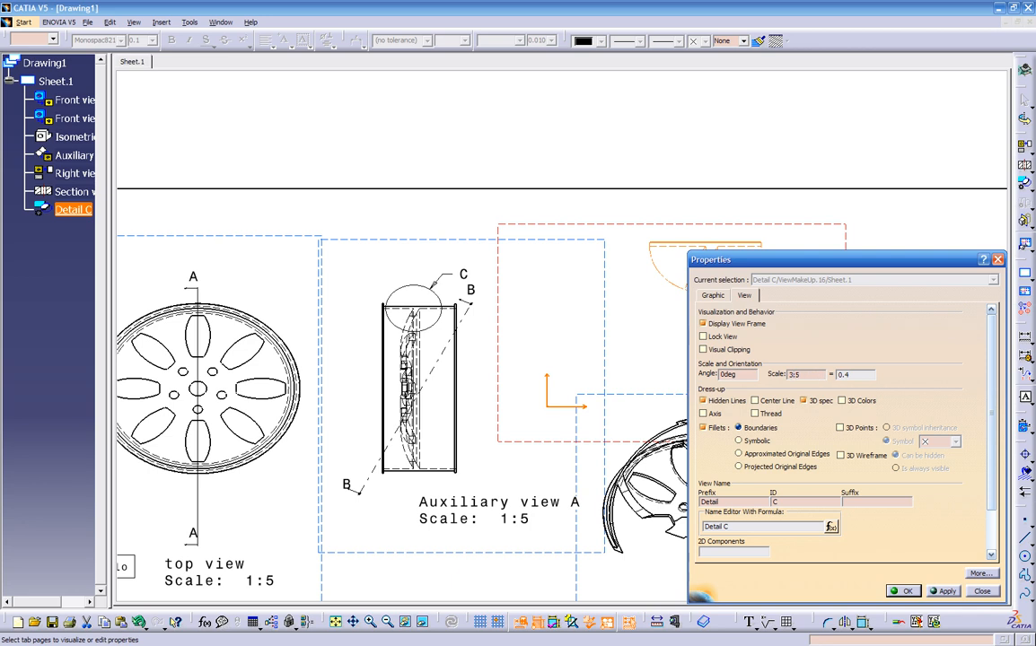
left_click(945, 591)
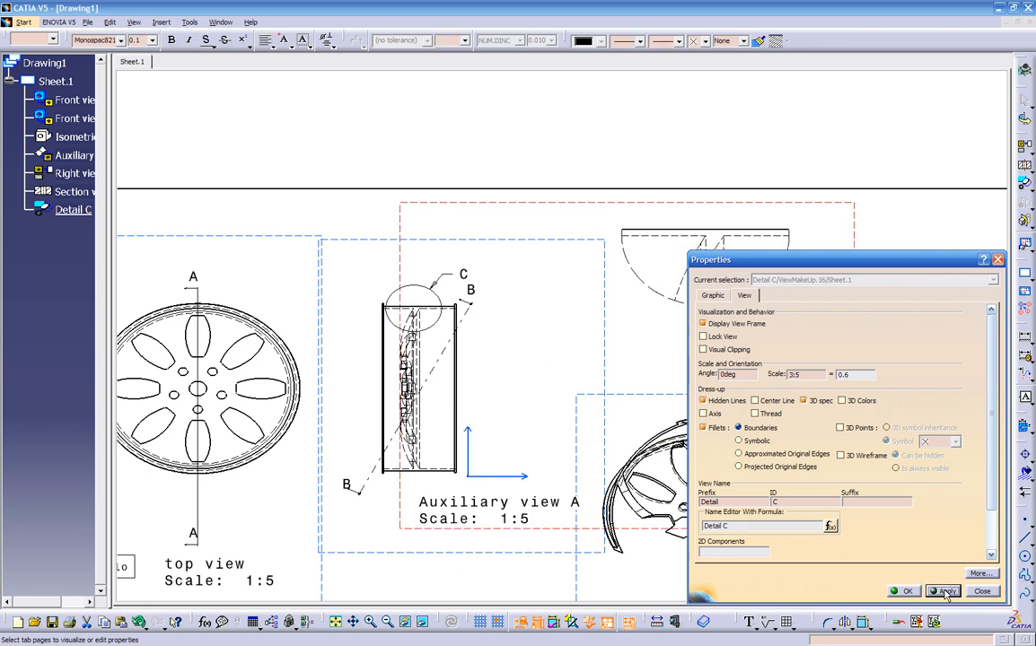
left_click(905, 591)
- Move section view B-B down and to the right, clear of the Detail C view
middle_click_drag(890, 297, 735, 297)
middle_click_drag(717, 413, 677, 484, "ctrl")
mouse_move(581, 485)
left_mouse_down()
mouse_move(582, 526)
mouse_move(670, 539)
left_mouse_up()
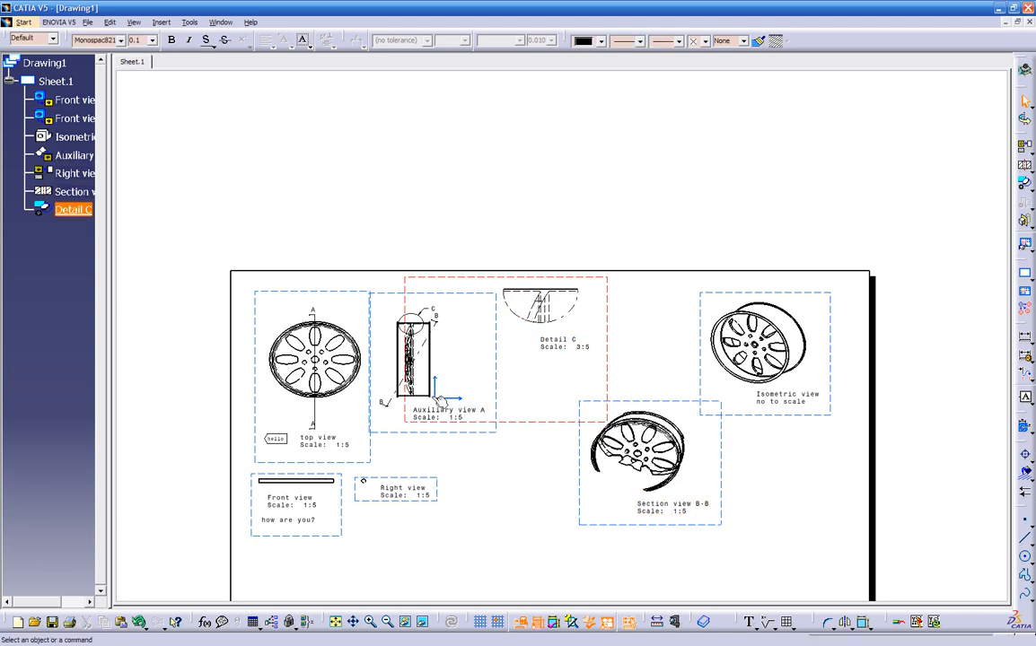
- Hide the axis of the Detail C view
middle_click_drag(410, 426, 440, 391, "ctrl")
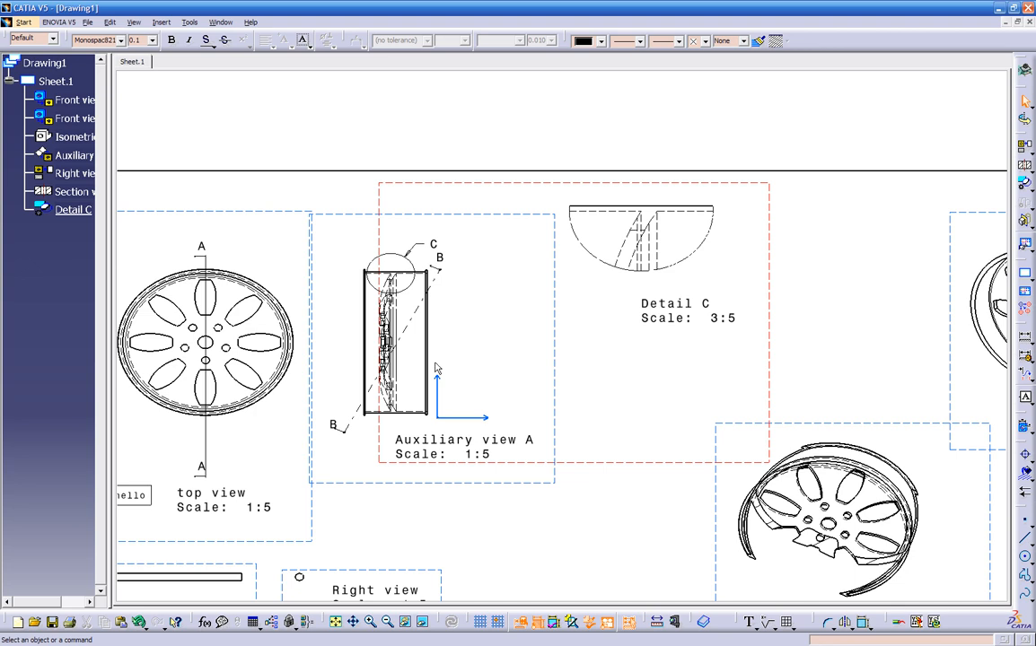
left_click(473, 421)
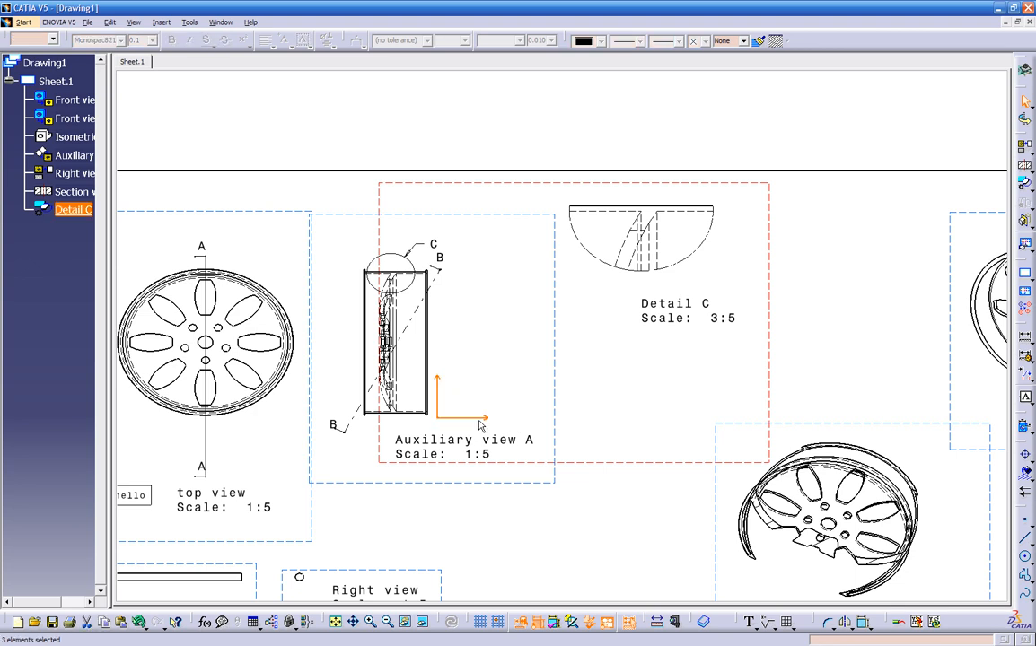
right_click(480, 420)
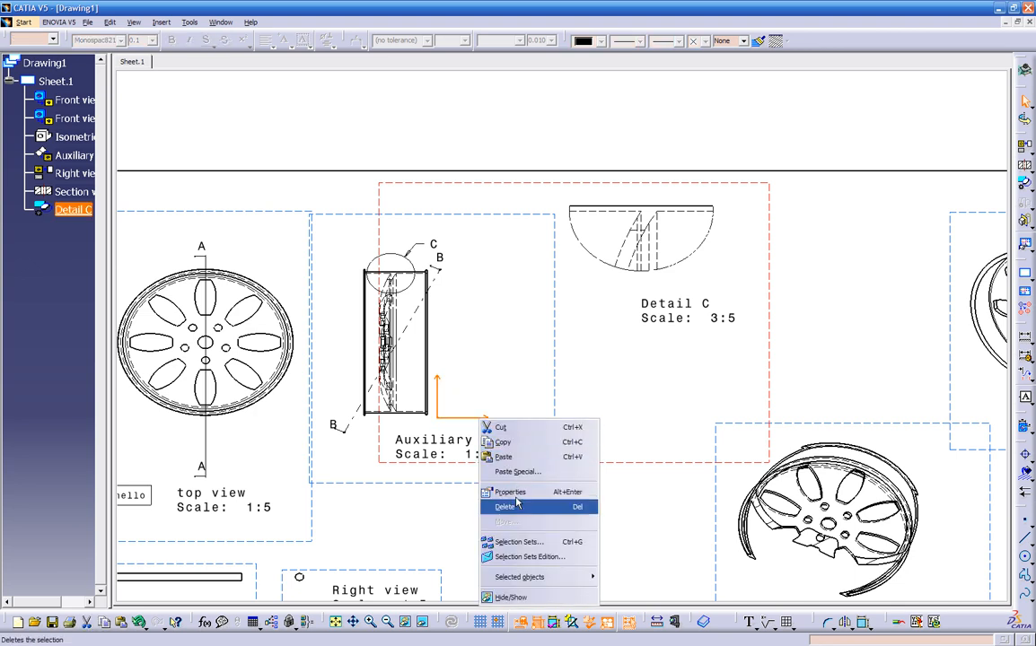
left_click(509, 597)
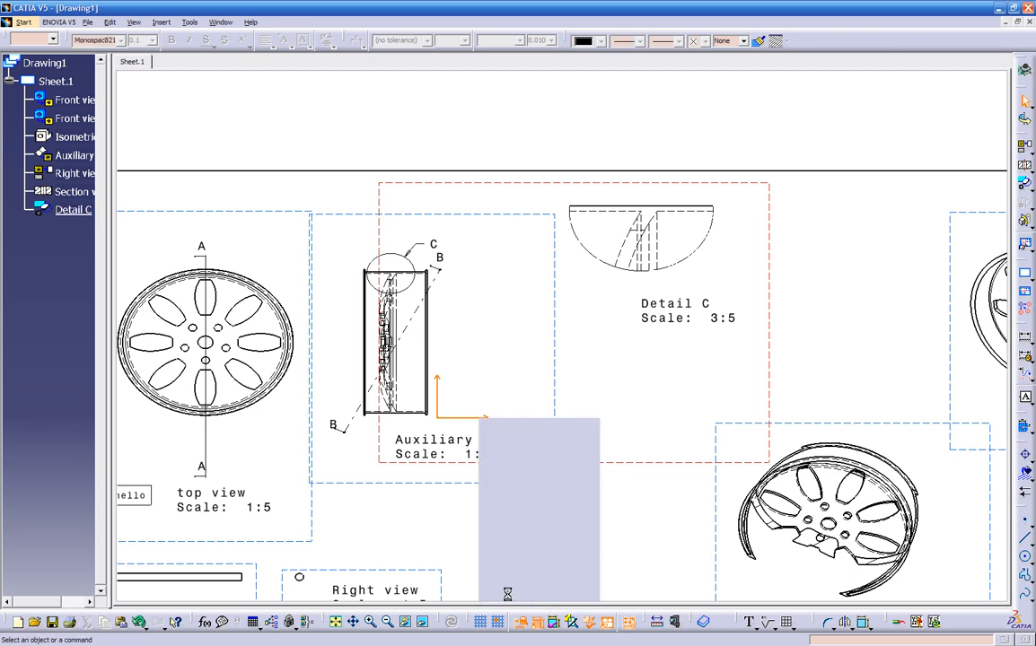
- Move the Detail C view closer to the auxiliary view and shift its label left beneath the detail geometry
left_click_drag(601, 338, 494, 333)
middle_click_drag(623, 397, 613, 417)
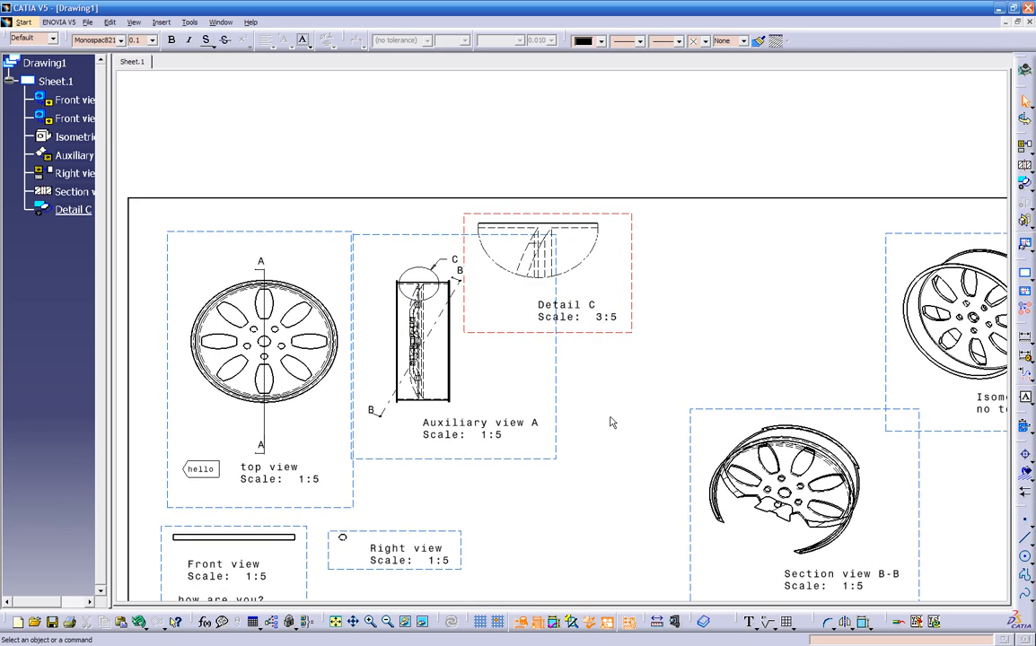
left_click(476, 427)
left_click_drag(553, 307, 513, 300)
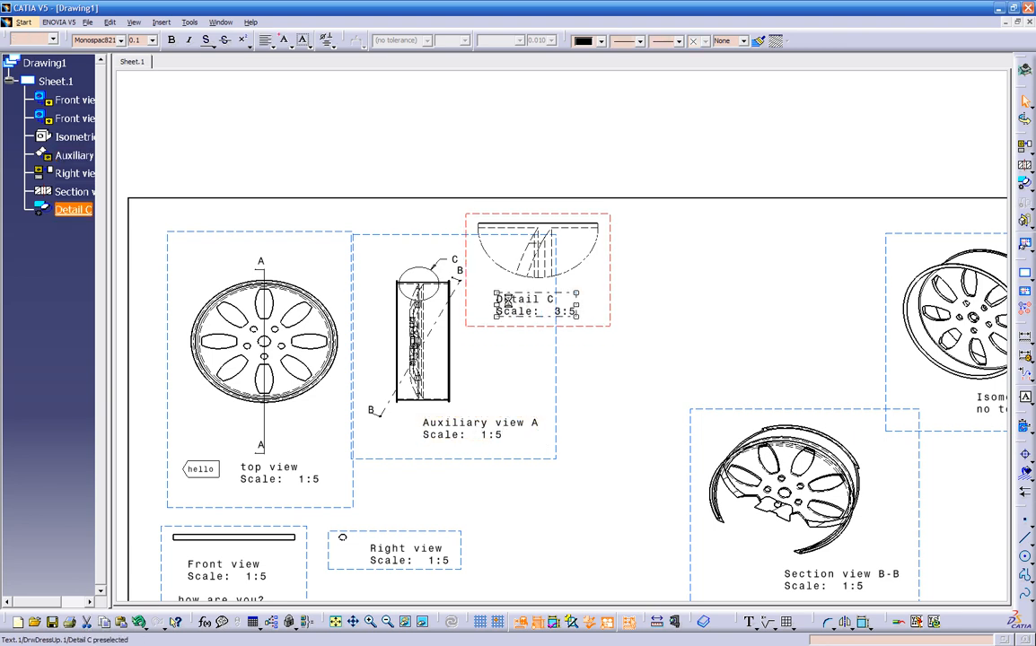
- Shift the Auxiliary view A label left so that it sits beneath the view's geometry
left_click_drag(455, 429, 416, 438)
left_click(573, 428)
middle_click_drag(573, 428, 563, 460)
mouse_move(563, 459)
middle_mouse_down()
mouse_move(530, 410)
mouse_move(539, 321)
middle_mouse_up()
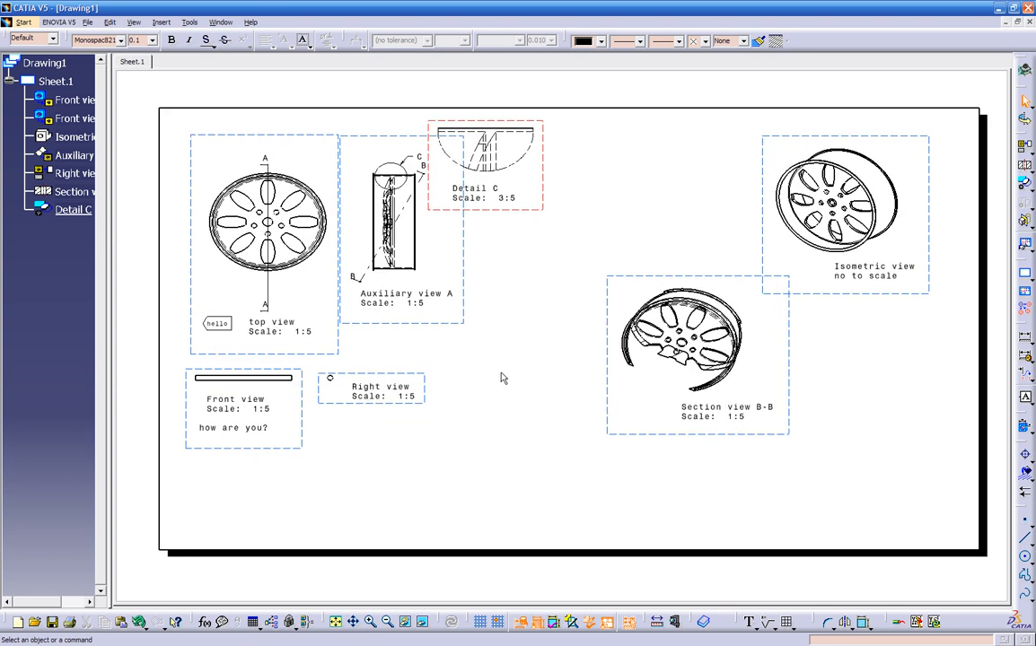
mouse_move(505, 378)
middle_mouse_down()
mouse_move(520, 375)
mouse_move(478, 380)
middle_mouse_up()
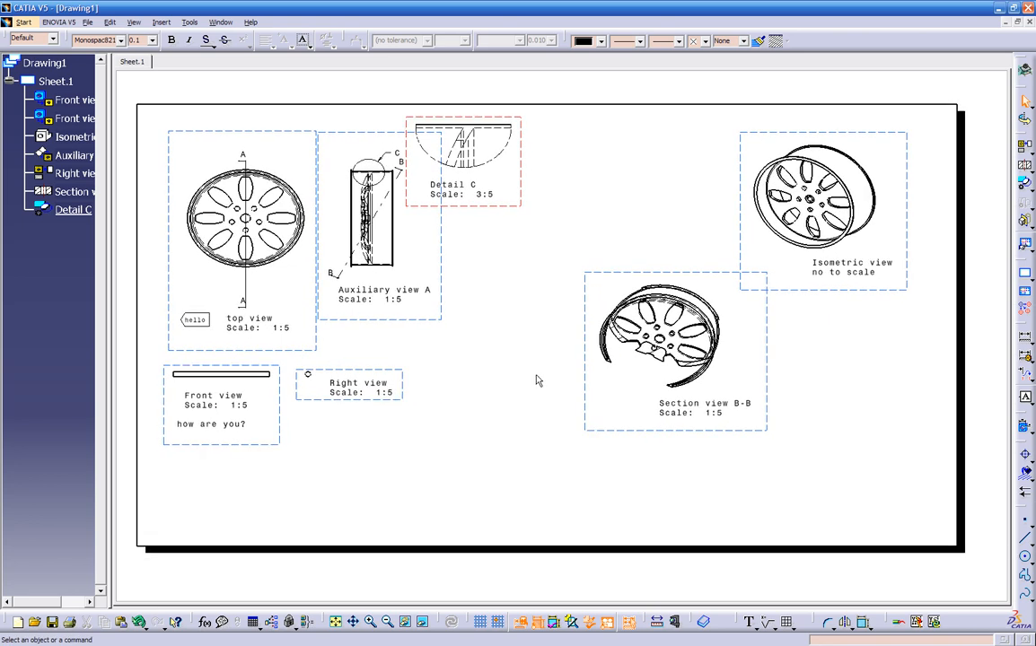
- Start a length dimension between the two end edges of the bar in the Front view
left_click(1026, 356)
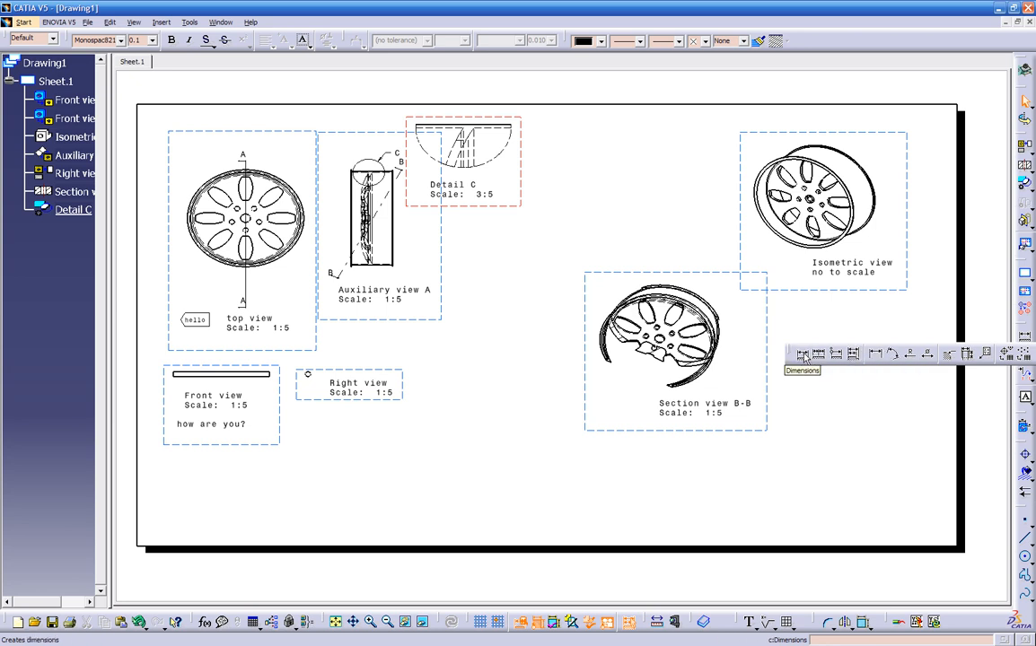
left_click(881, 358)
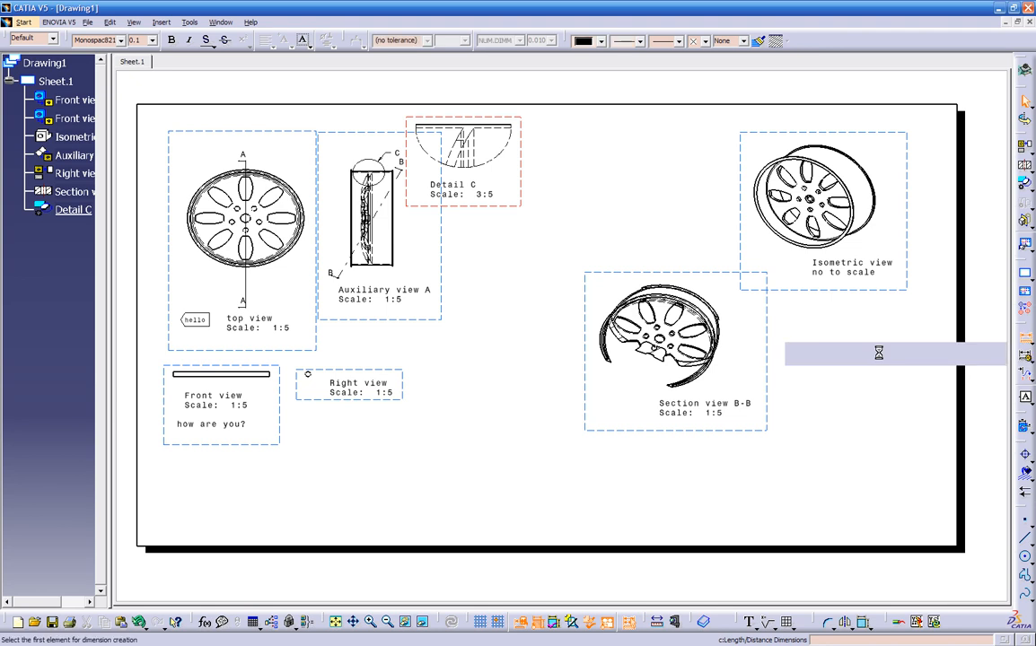
mouse_move(438, 425)
middle_mouse_down()
mouse_move(645, 421)
mouse_move(687, 356)
middle_mouse_up()
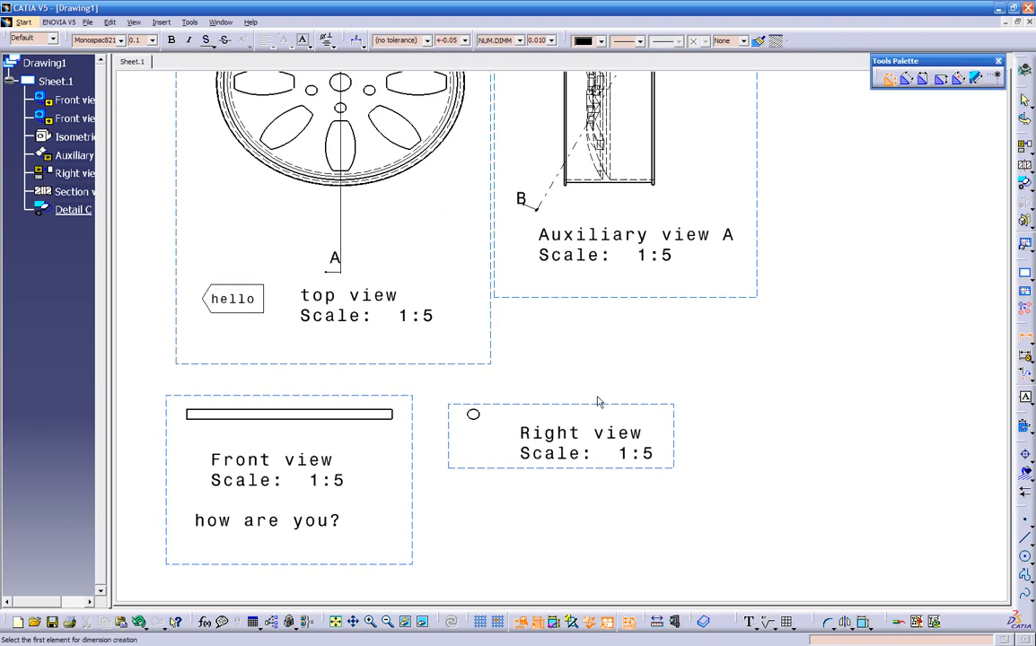
middle_click_drag(530, 409, 661, 398)
mouse_move(493, 422)
middle_mouse_down()
mouse_move(558, 371)
mouse_move(545, 386)
middle_mouse_up()
left_click(511, 428)
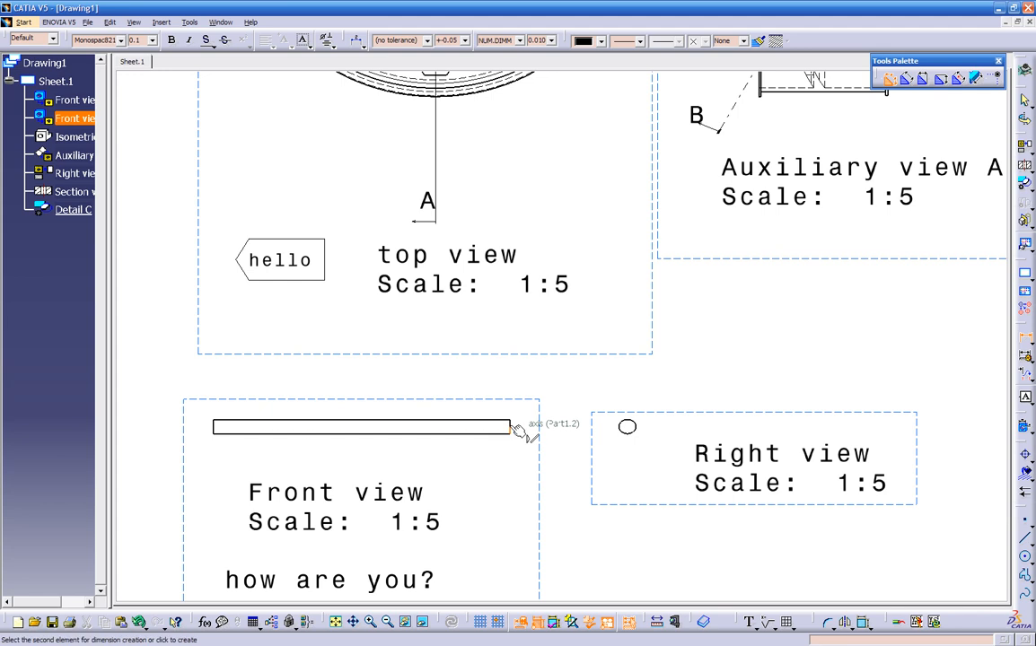
left_click(216, 430)
left_click(334, 440)
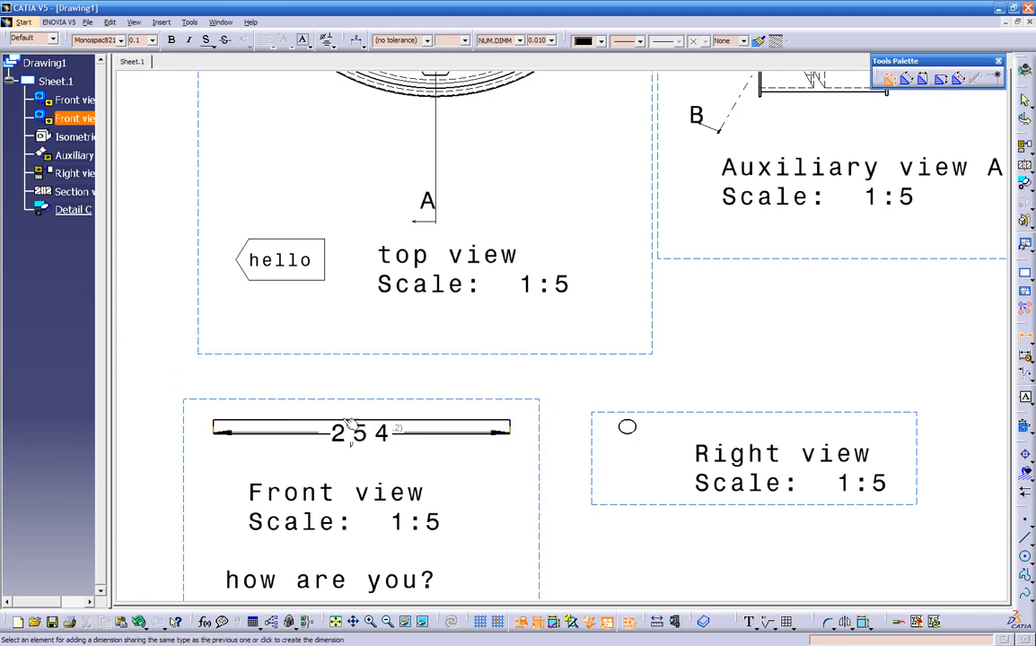
middle_click_drag(358, 377, 447, 474)
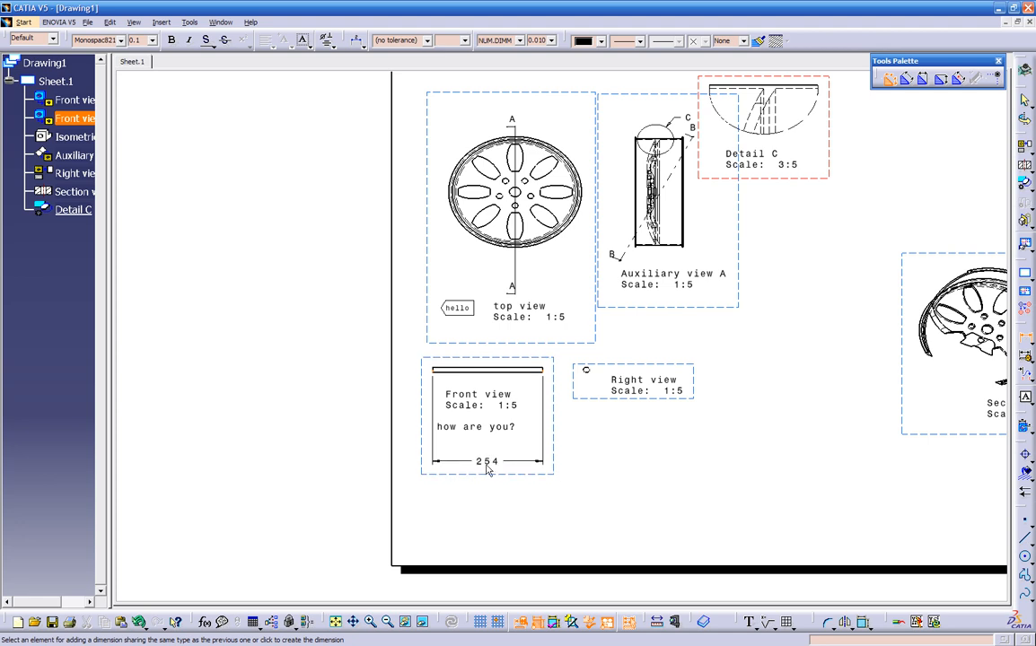
- Set the length dimension's numerical display to NUM.DINC and its precision to 0.001
left_click(517, 41)
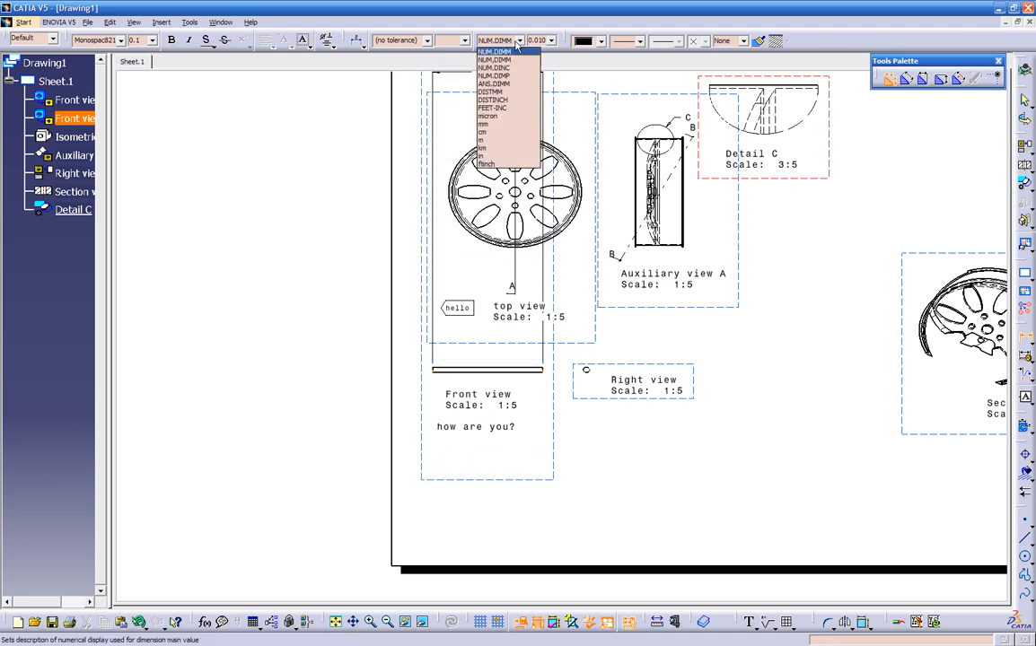
left_click(511, 67)
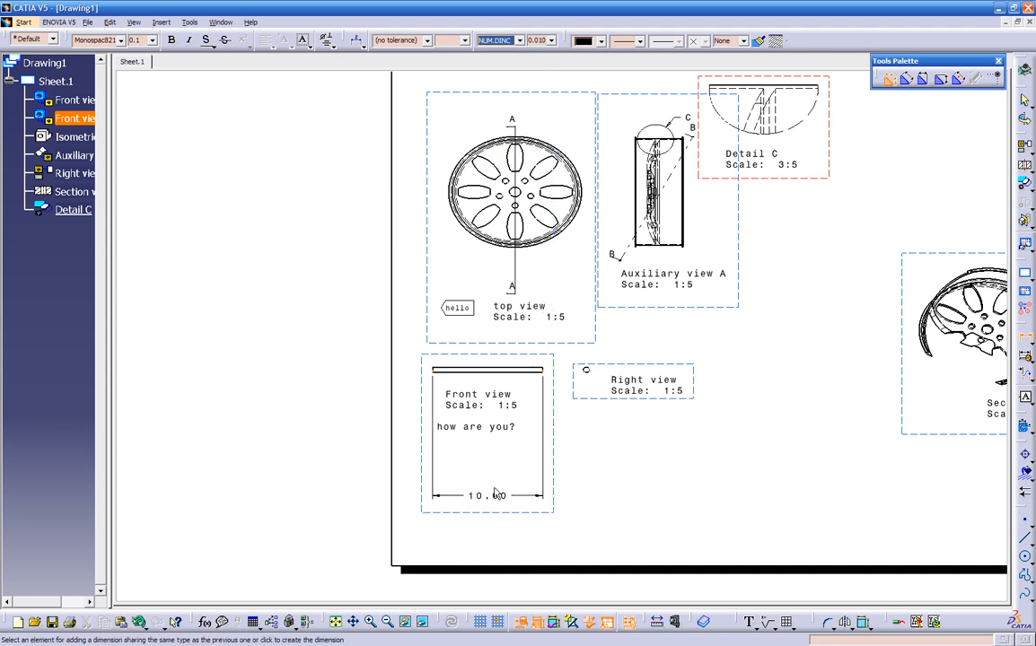
left_click(551, 41)
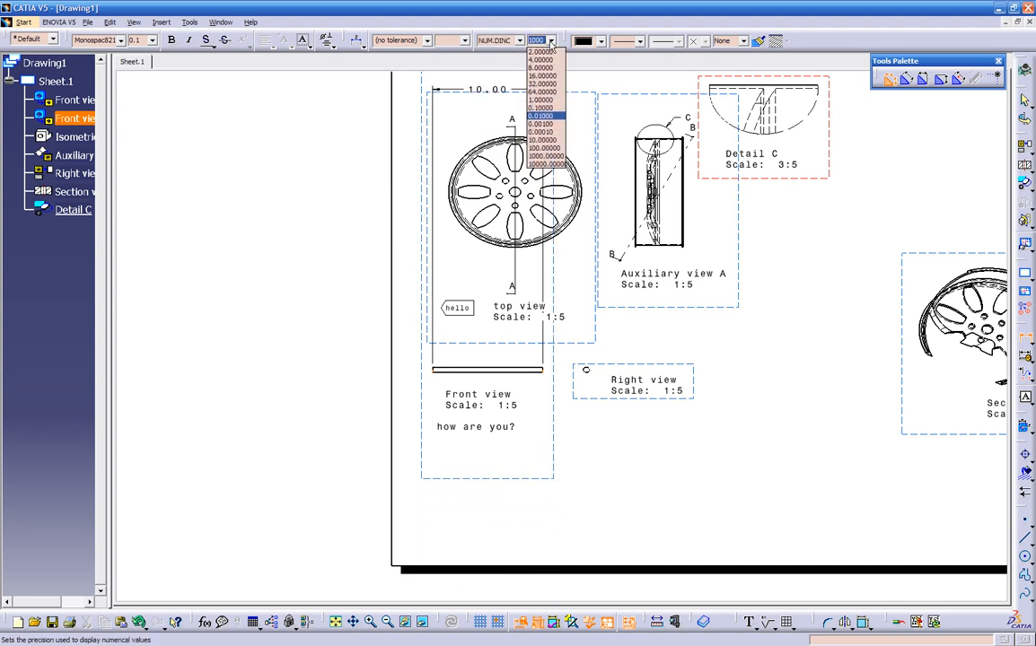
left_click(544, 123)
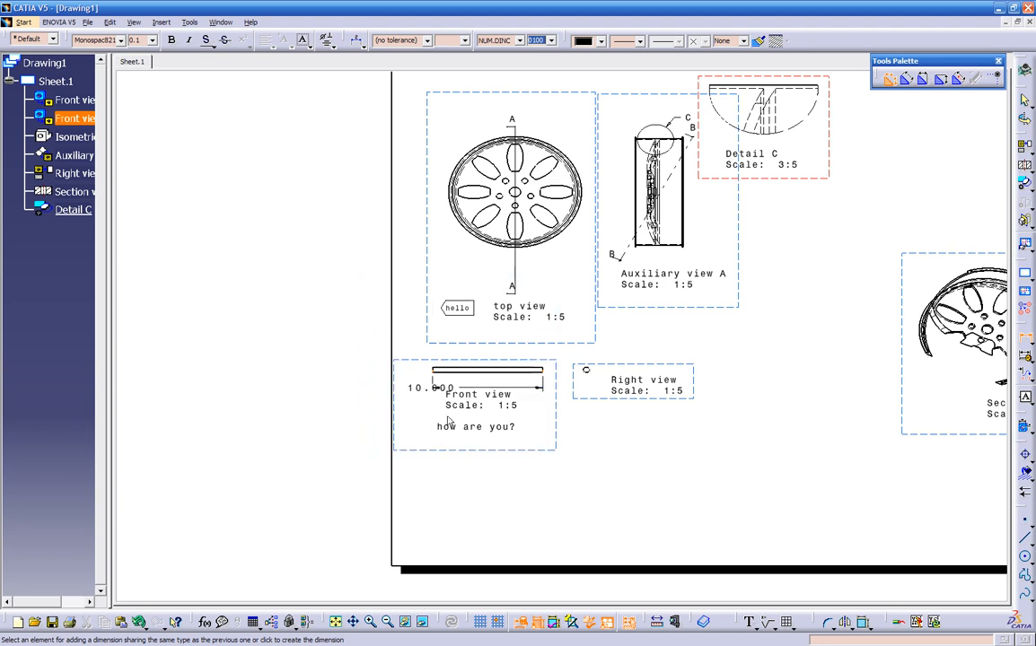
- Set the dimension's tolerance type to (no tolerance) and place the dimension beneath the Front view's texts
left_click(151, 40)
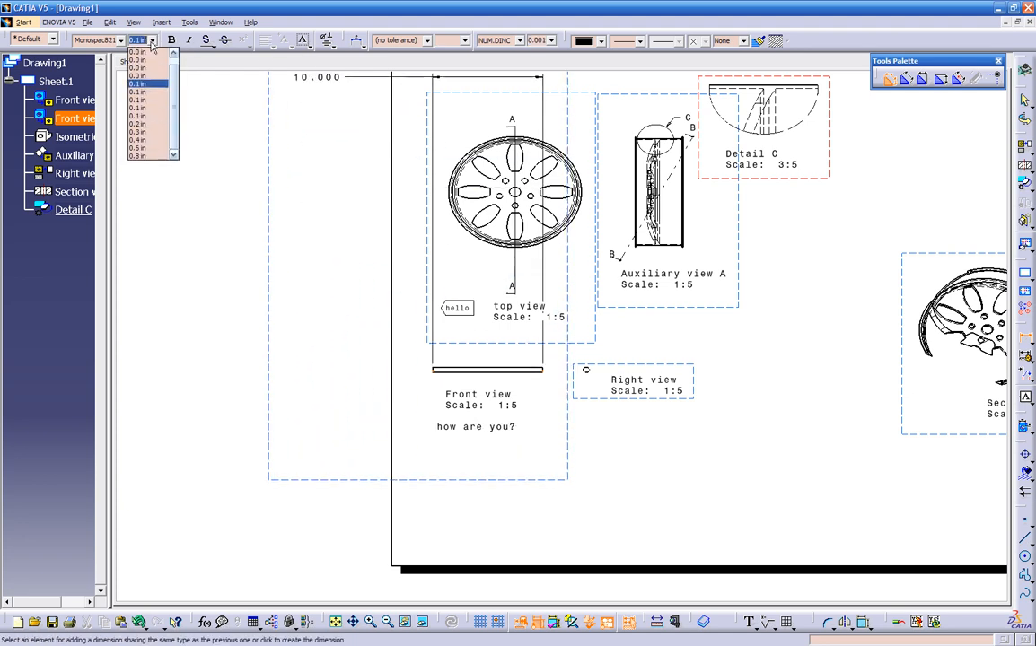
left_click(152, 42)
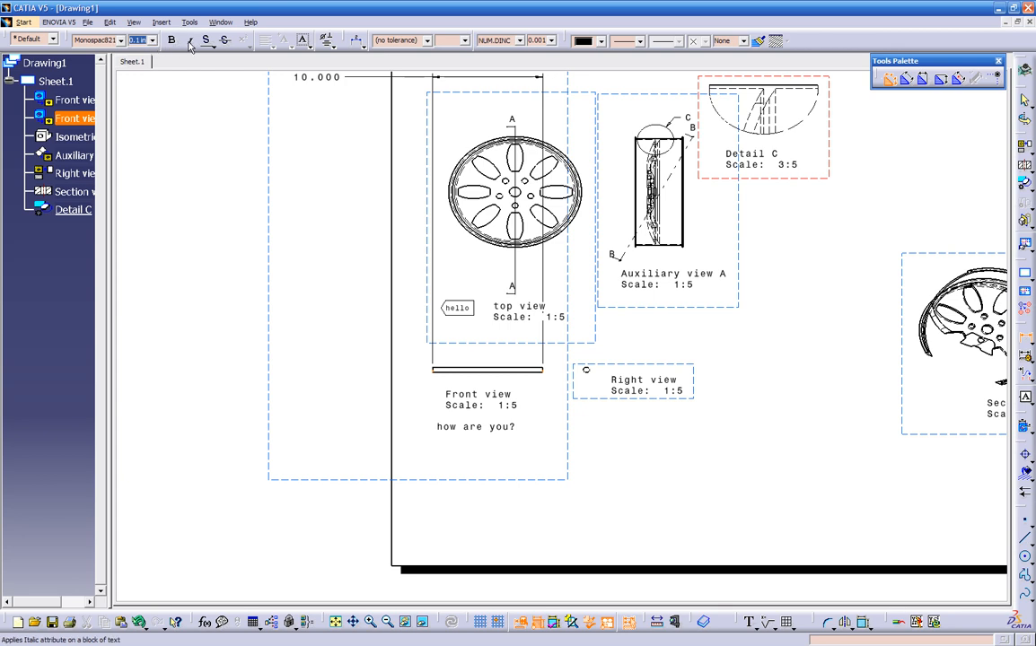
left_click(428, 40)
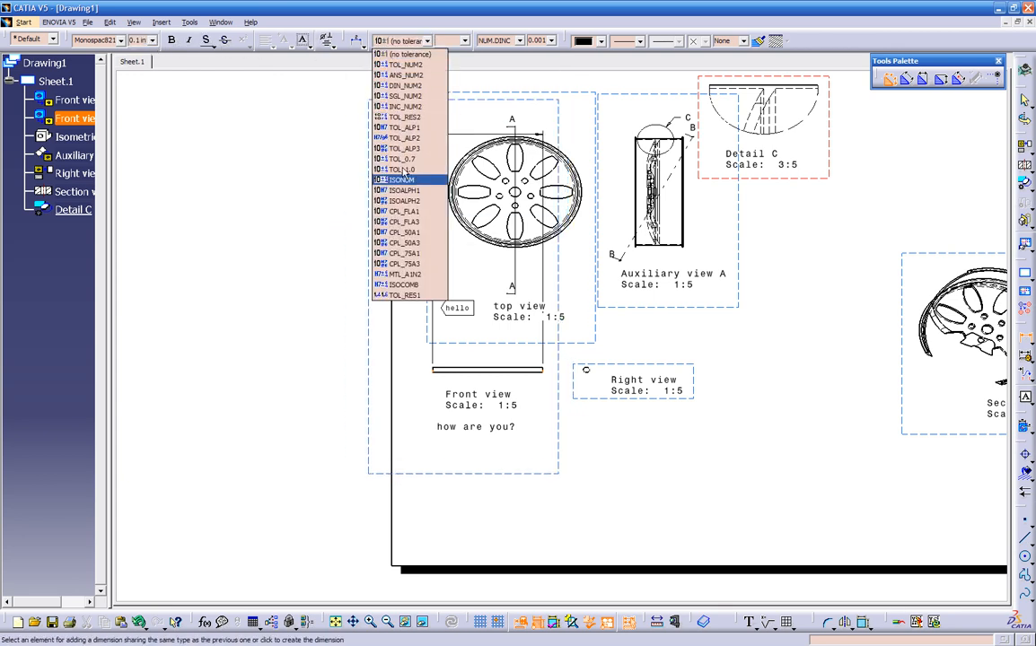
left_click(417, 54)
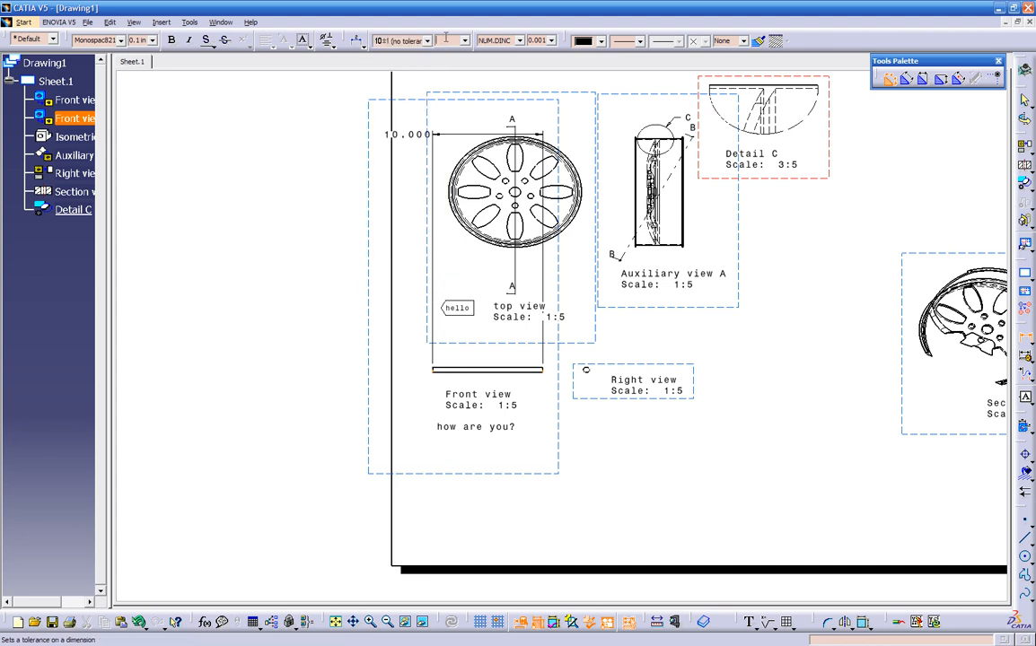
left_click(464, 40)
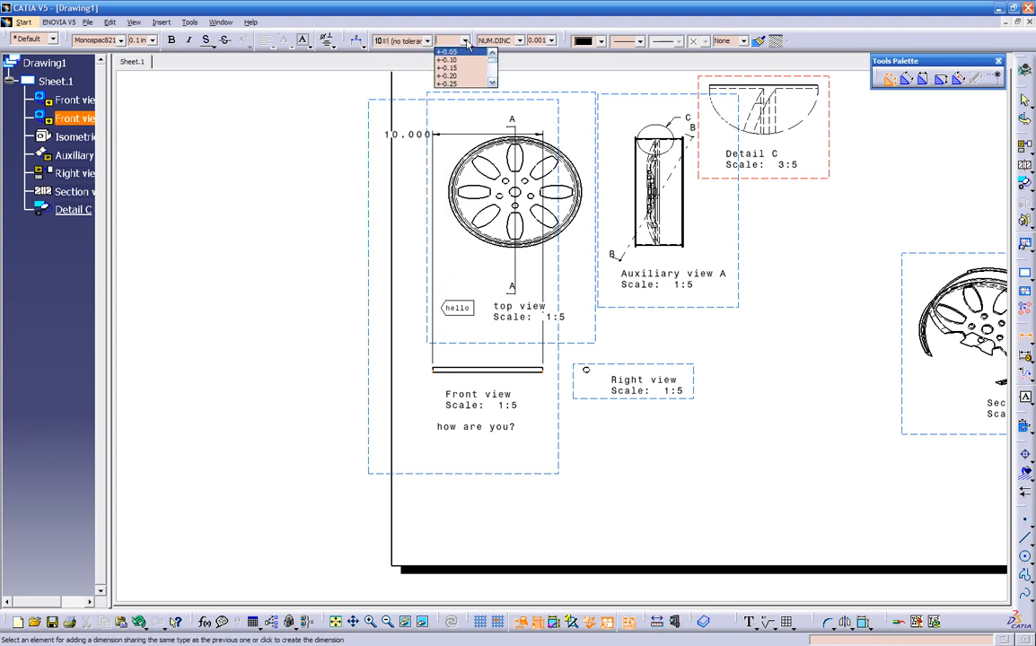
left_click(466, 41)
left_click(552, 41)
left_click(551, 40)
left_click(475, 456)
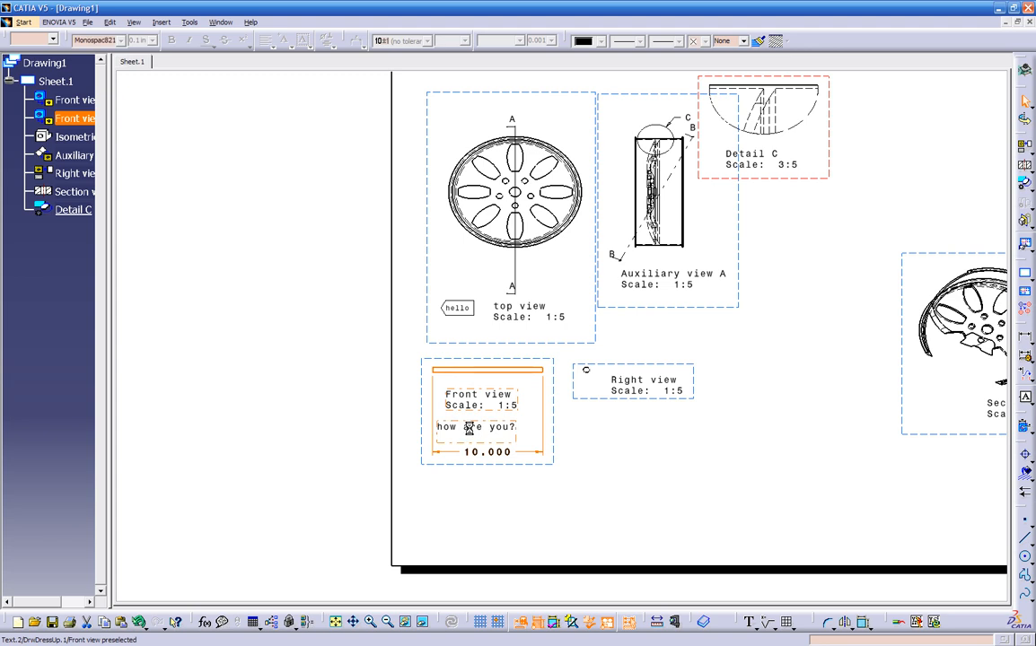
- Move the "how are you?" text further down and bring the length dimension up just above the bar in the Front view
left_click_drag(471, 426, 486, 492)
left_click_drag(487, 452, 487, 360)
mouse_move(502, 393)
middle_mouse_down()
mouse_move(499, 435)
mouse_move(548, 384)
middle_mouse_up()
middle_click_drag(502, 477, 502, 415)
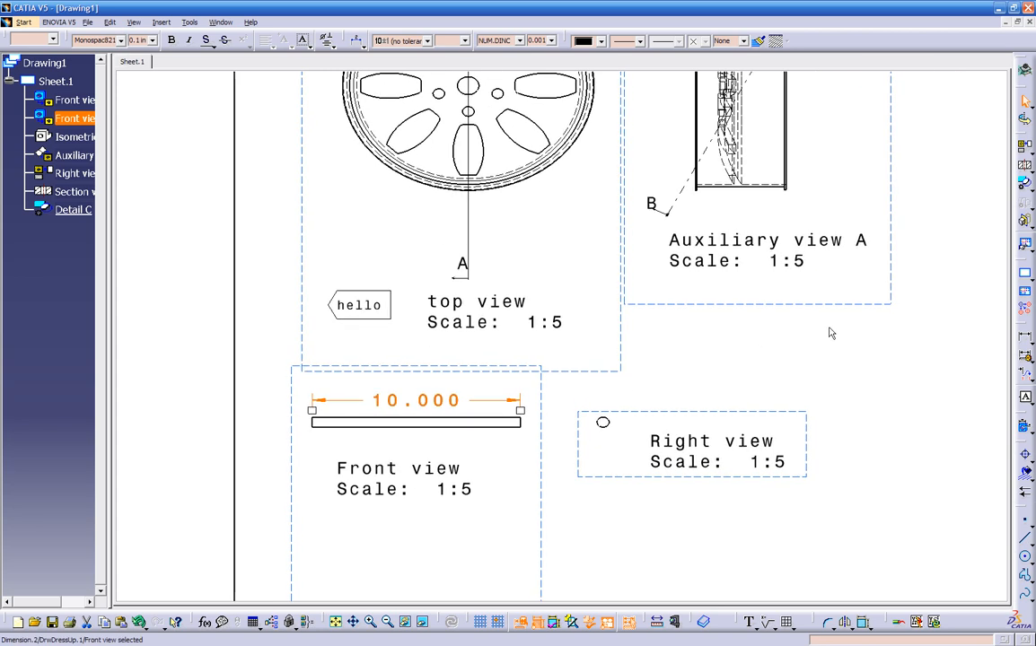
- Dimension the height of the bar's end edge with NUM.DINC display and 0.001 precision, placing the value below and right of the bar
left_click(1024, 338)
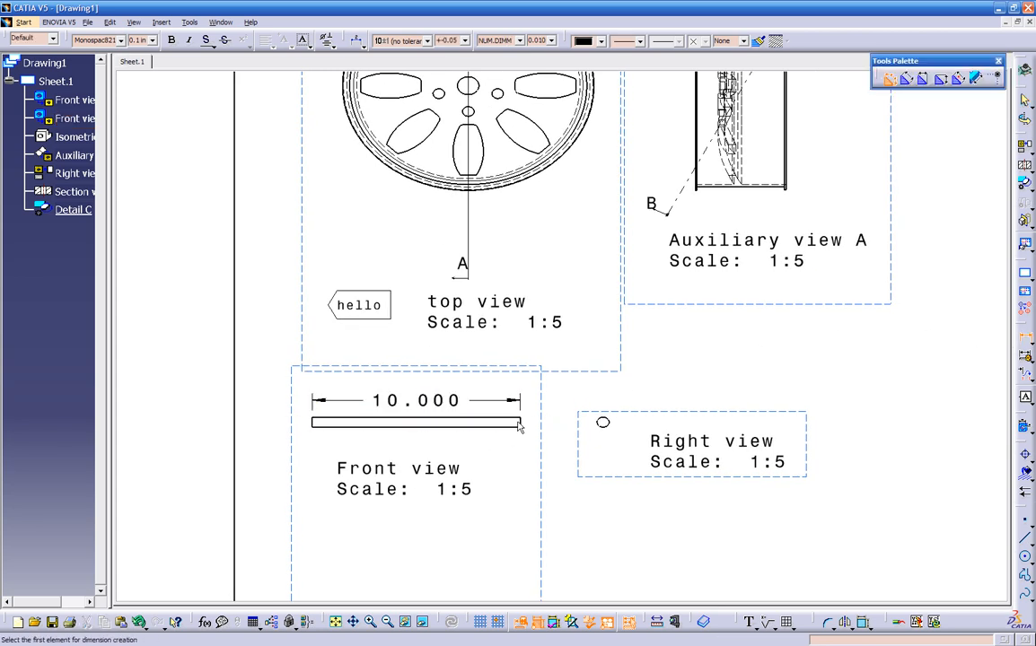
left_click(533, 437)
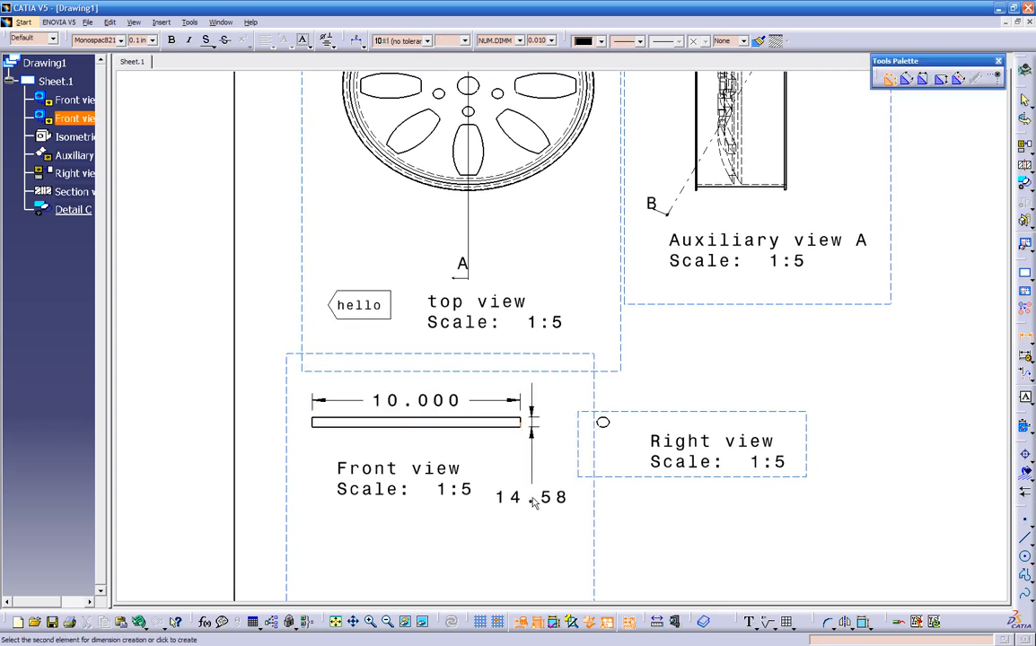
left_click(503, 40)
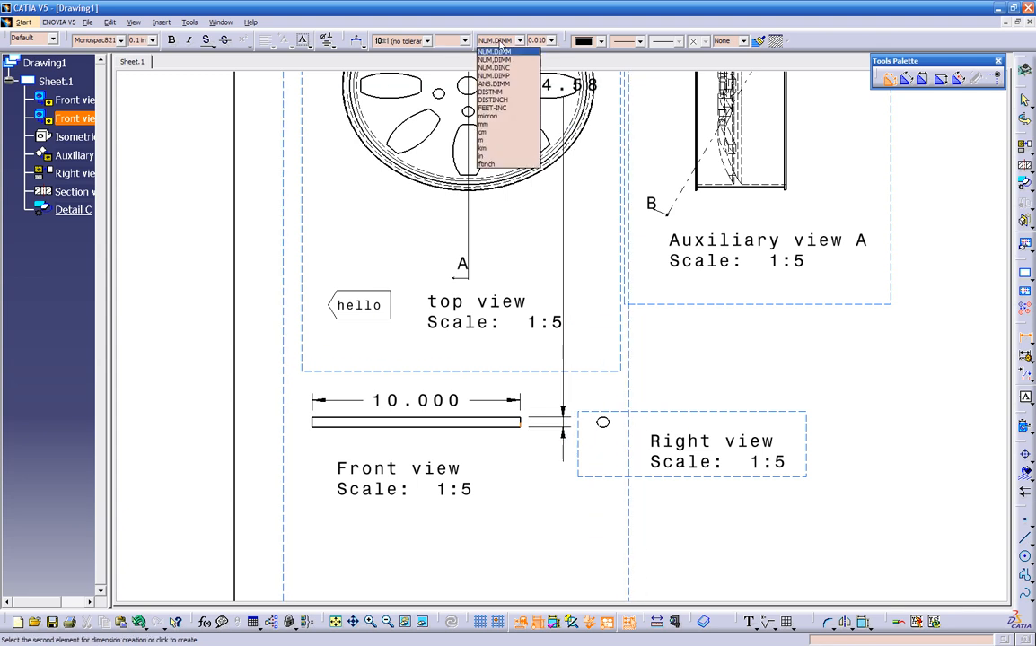
left_click(506, 68)
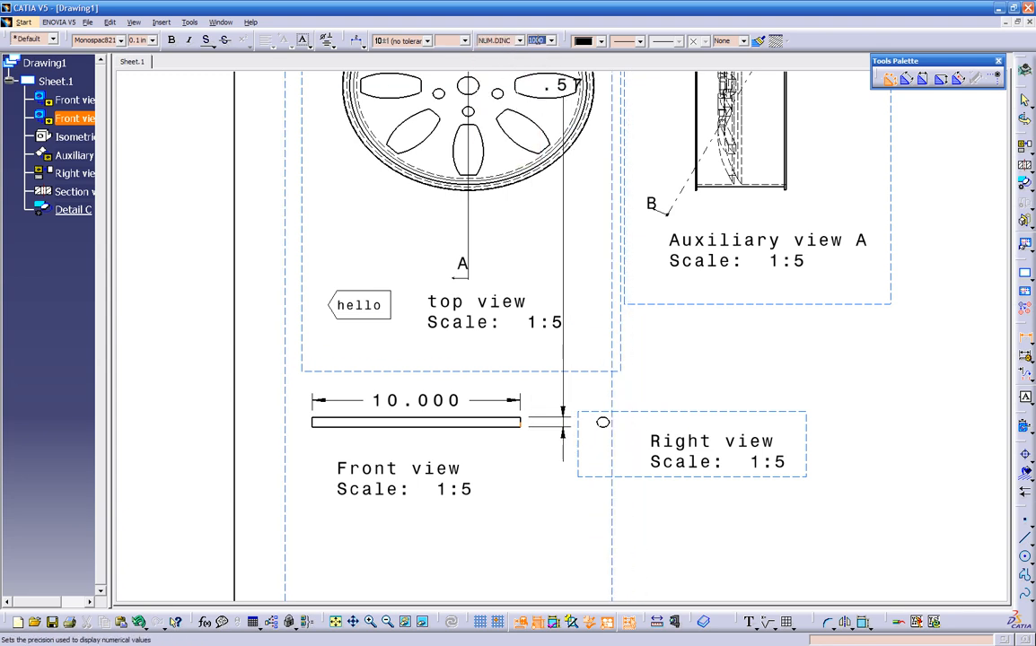
left_click(551, 40)
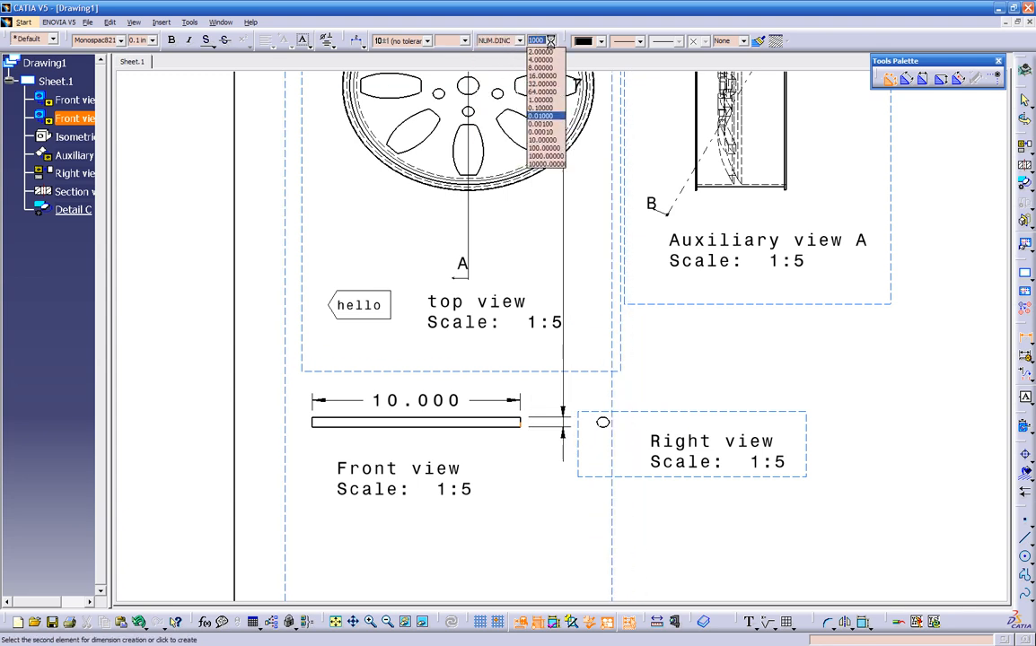
left_click(541, 124)
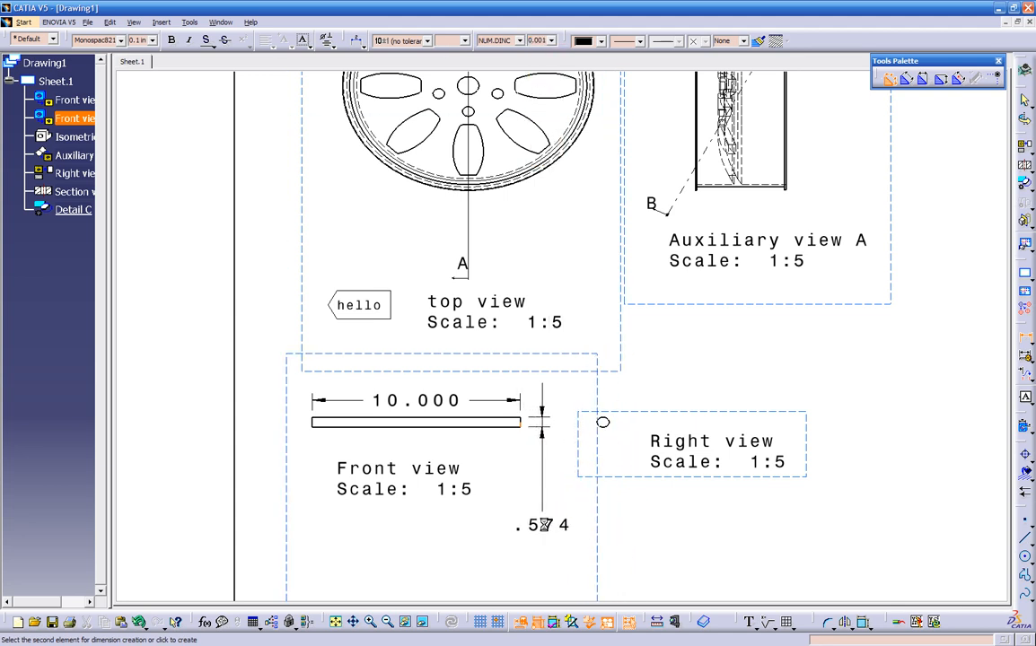
left_click(535, 523)
- Move the Right view to the right, clear of the Front view, and shift its label left beneath the circle
middle_click_drag(664, 518, 641, 514)
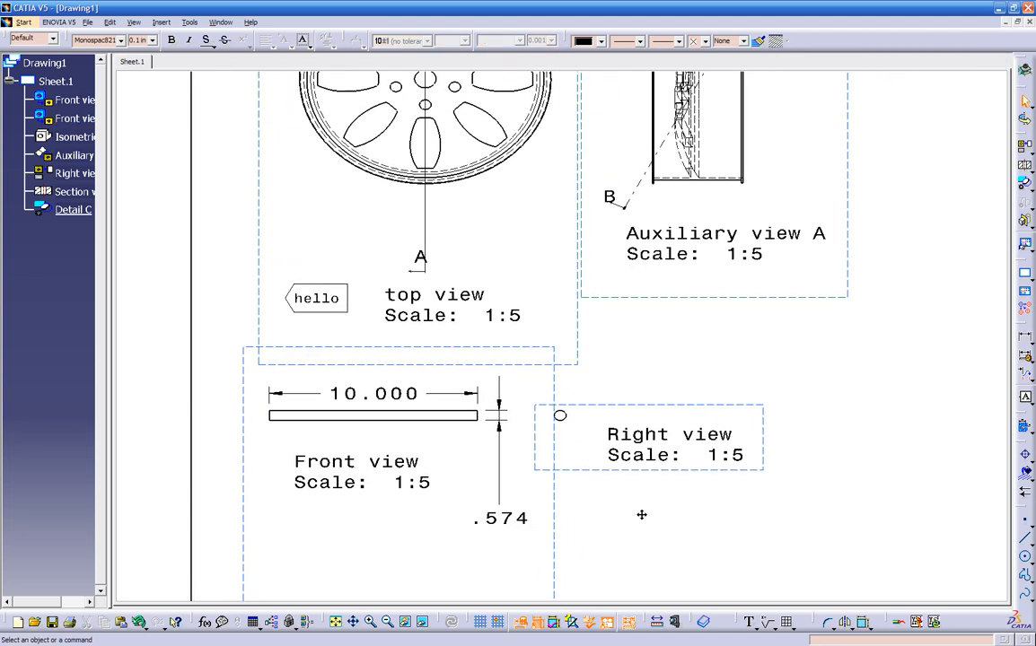
left_click_drag(538, 463, 603, 464)
left_click_drag(729, 457, 647, 476)
left_click(848, 509)
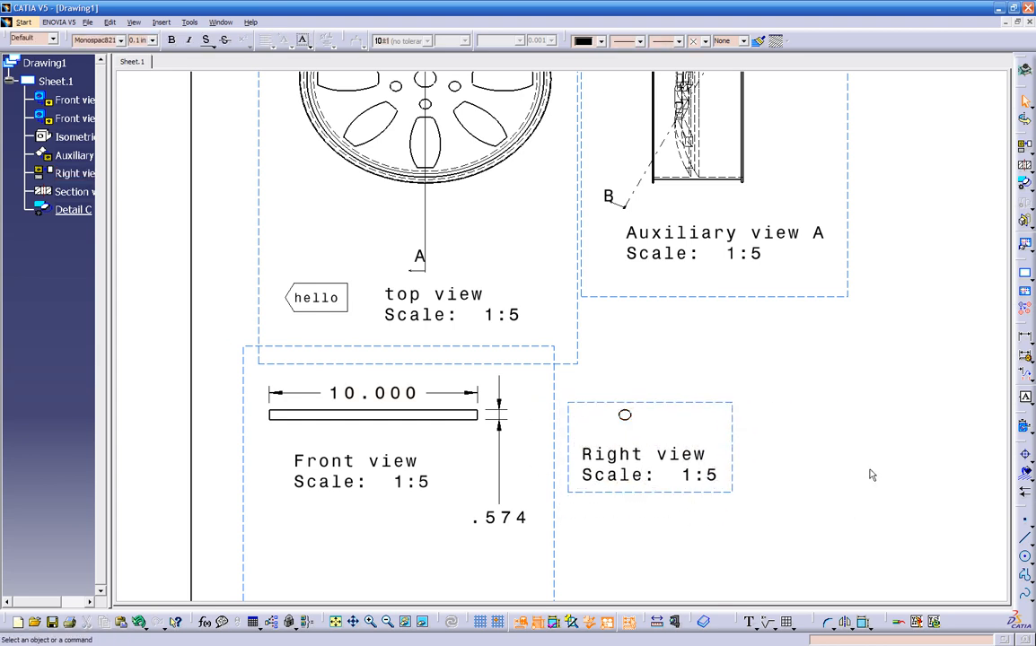
- Dimension the circle's diameter in the Right view with NUM.DINC display and 0.001 precision, placing it above the circle
left_click(1029, 342)
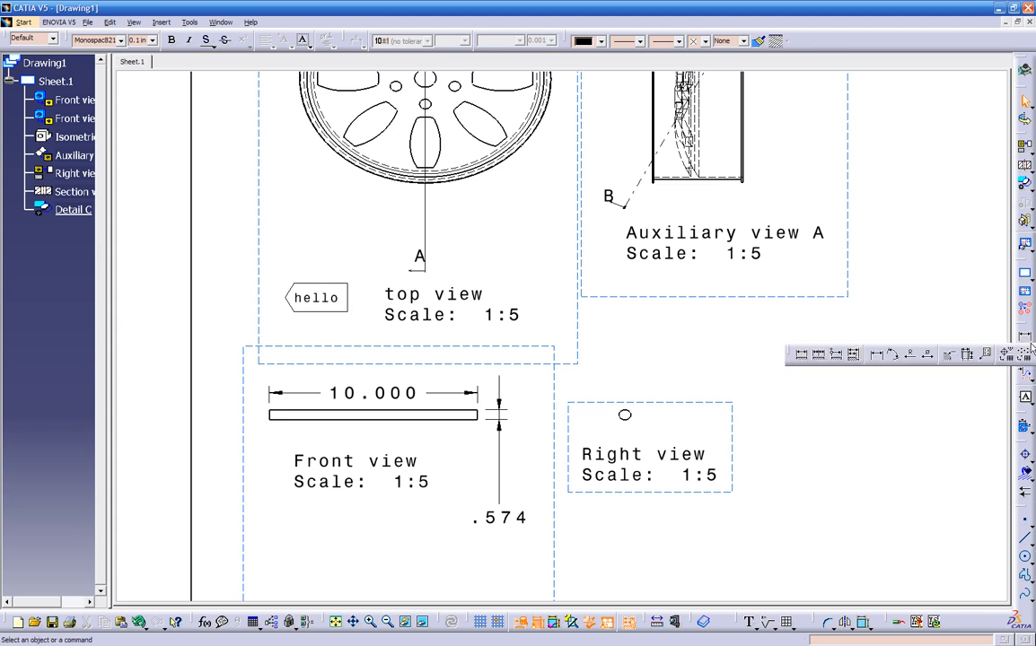
left_click(929, 357)
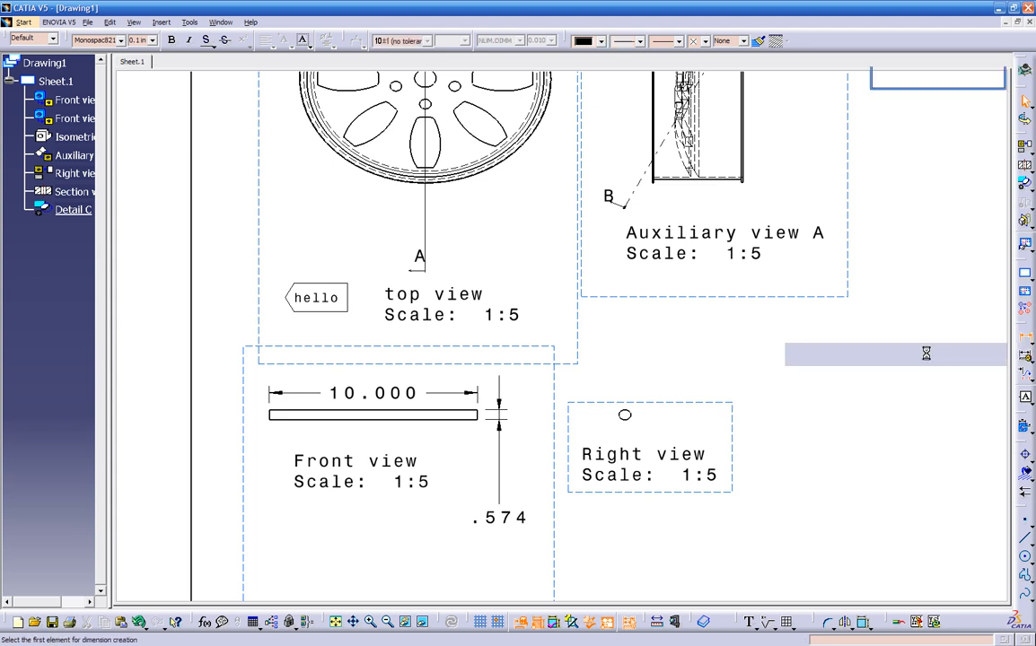
left_click(626, 415)
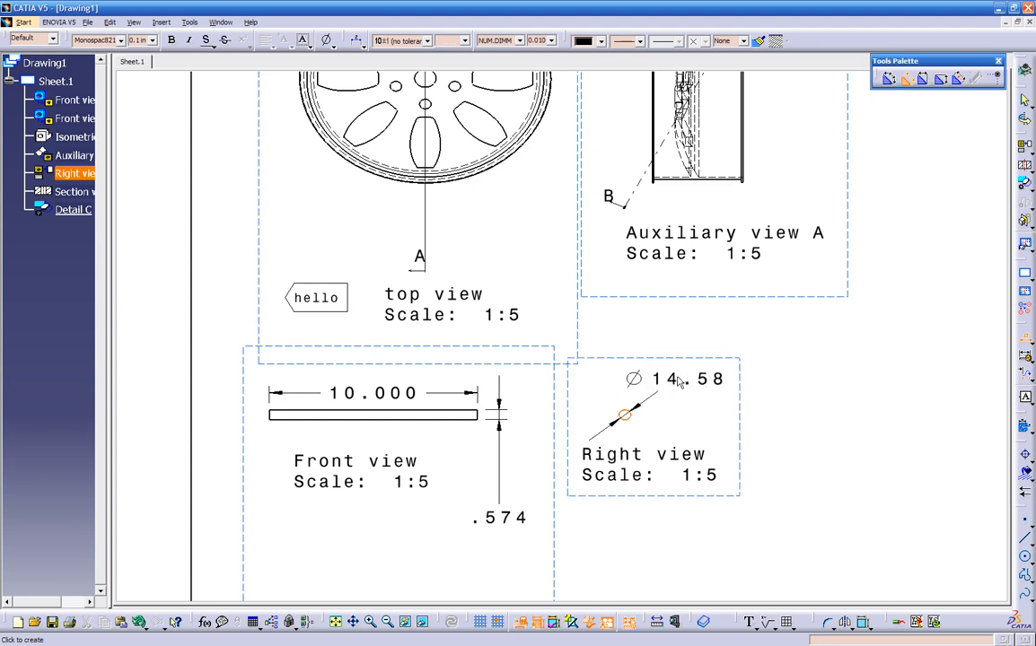
left_click(519, 40)
left_click(510, 67)
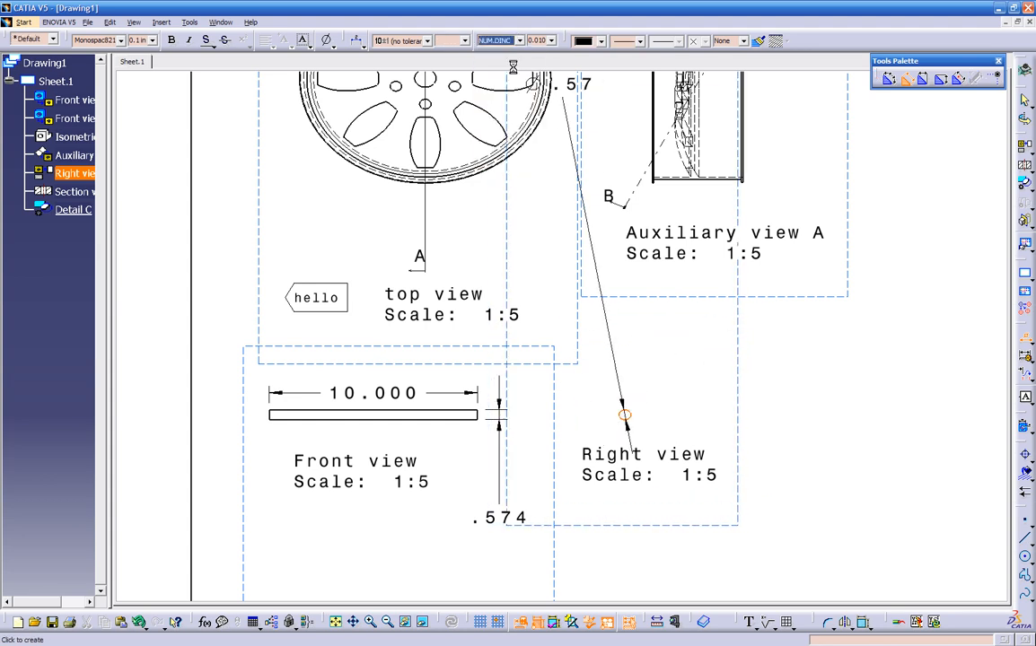
left_click(551, 41)
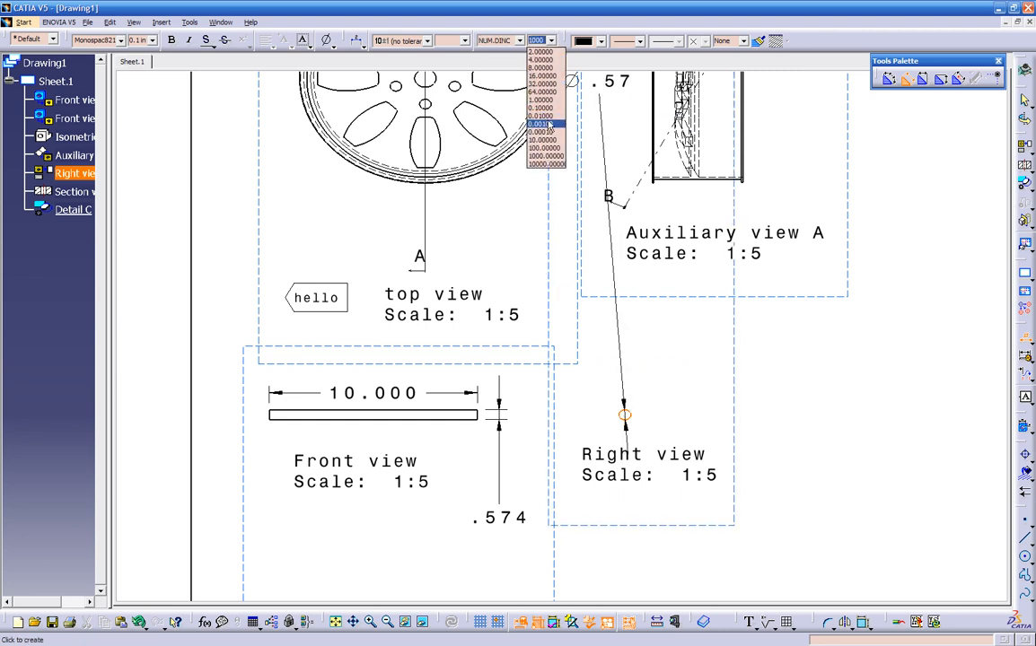
left_click(548, 123)
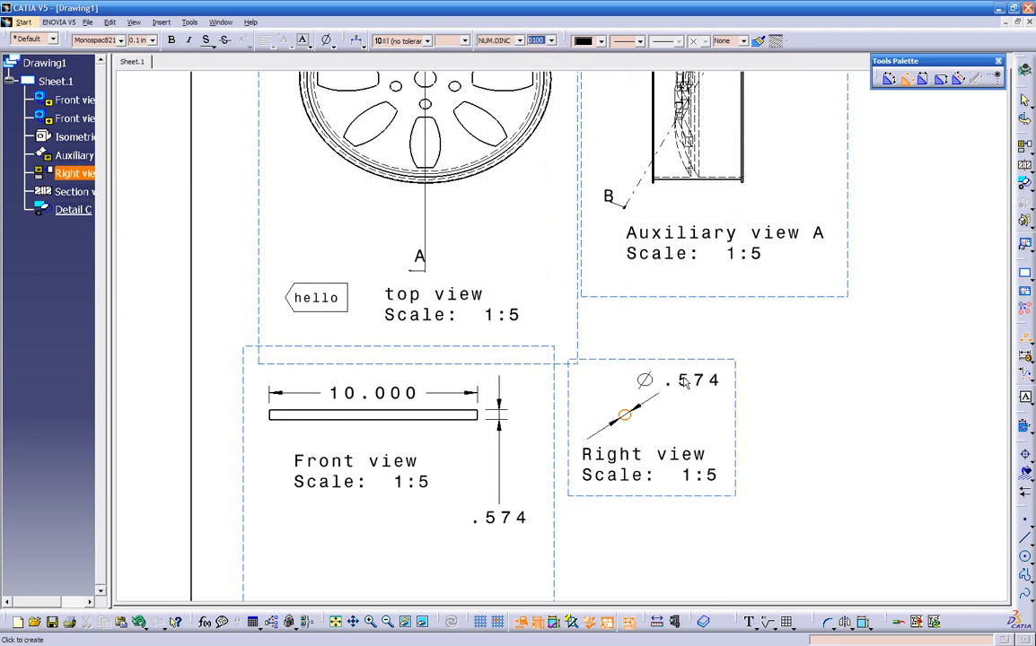
left_click(684, 381)
- Save the drawing as Drawing1 in the wheel folder through Save Management
mouse_move(779, 406)
middle_mouse_down("ctrl")
mouse_move(753, 466)
mouse_move(728, 435)
middle_mouse_up("ctrl")
middle_click_drag(626, 439, 607, 491)
mouse_move(704, 421)
middle_mouse_down()
mouse_move(756, 433)
mouse_move(764, 411)
mouse_move(779, 439)
mouse_move(767, 421)
mouse_move(684, 405)
mouse_move(680, 453)
mouse_move(607, 407)
mouse_move(546, 388)
mouse_move(542, 368)
middle_mouse_up()
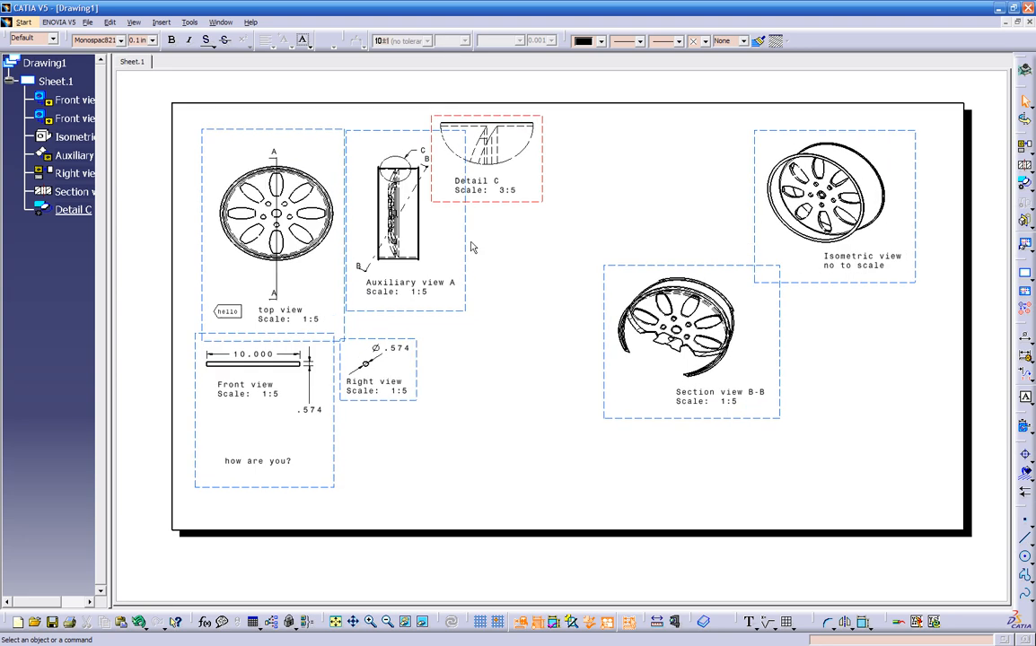
left_click(88, 23)
left_click(141, 158)
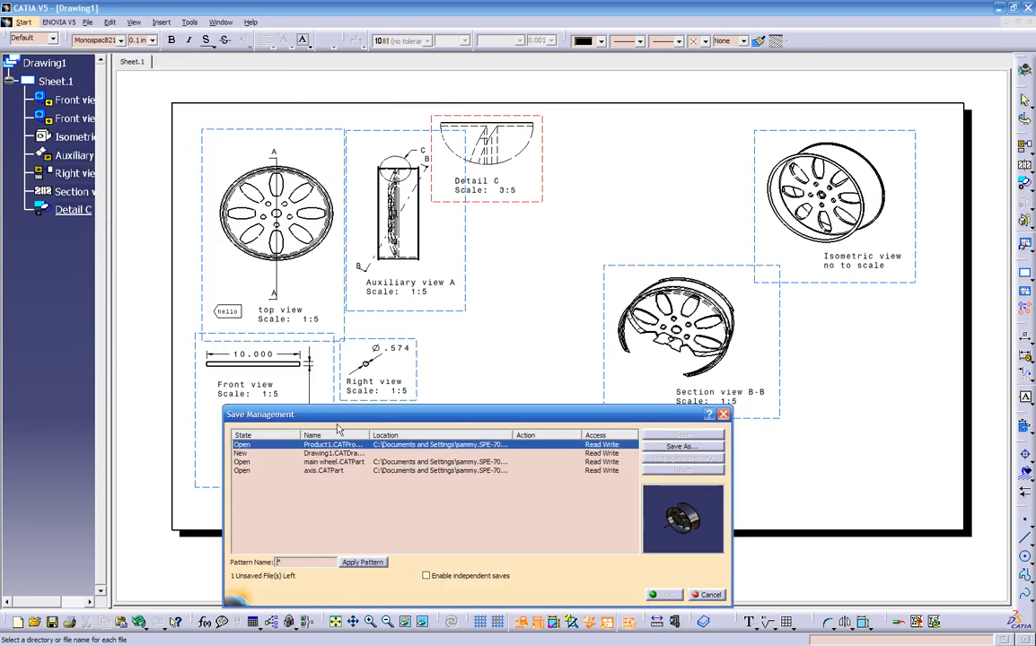
left_click(333, 453)
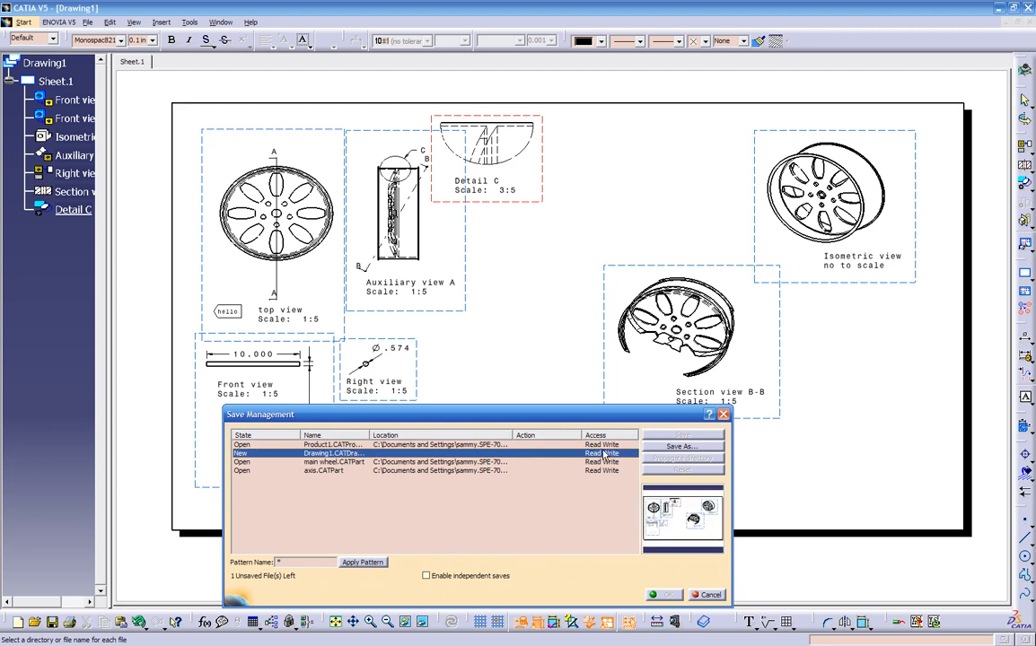
left_click(680, 446)
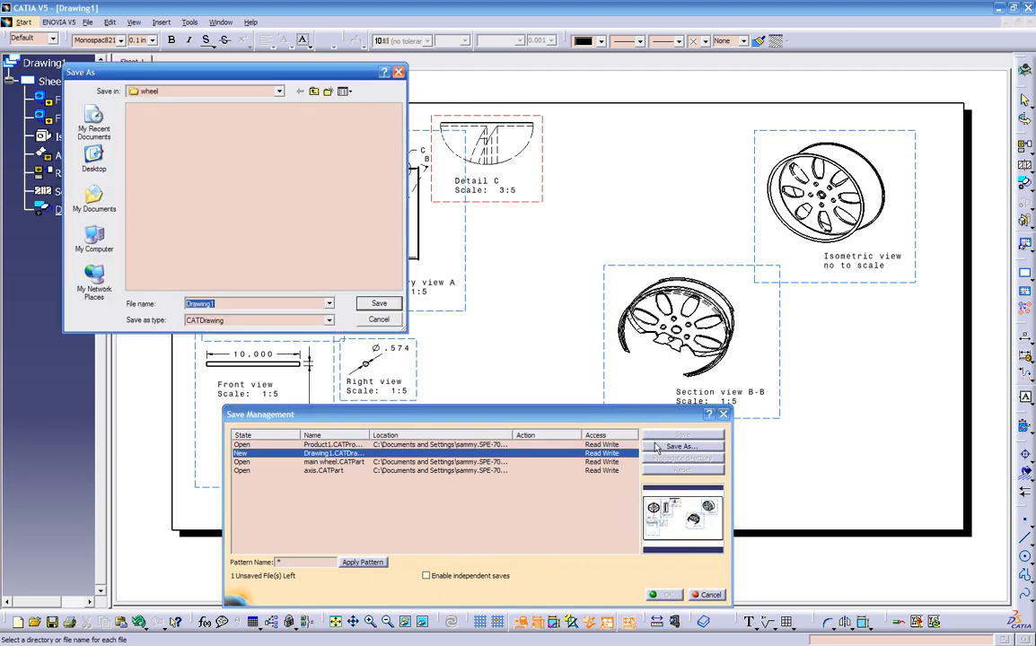
left_click(367, 304)
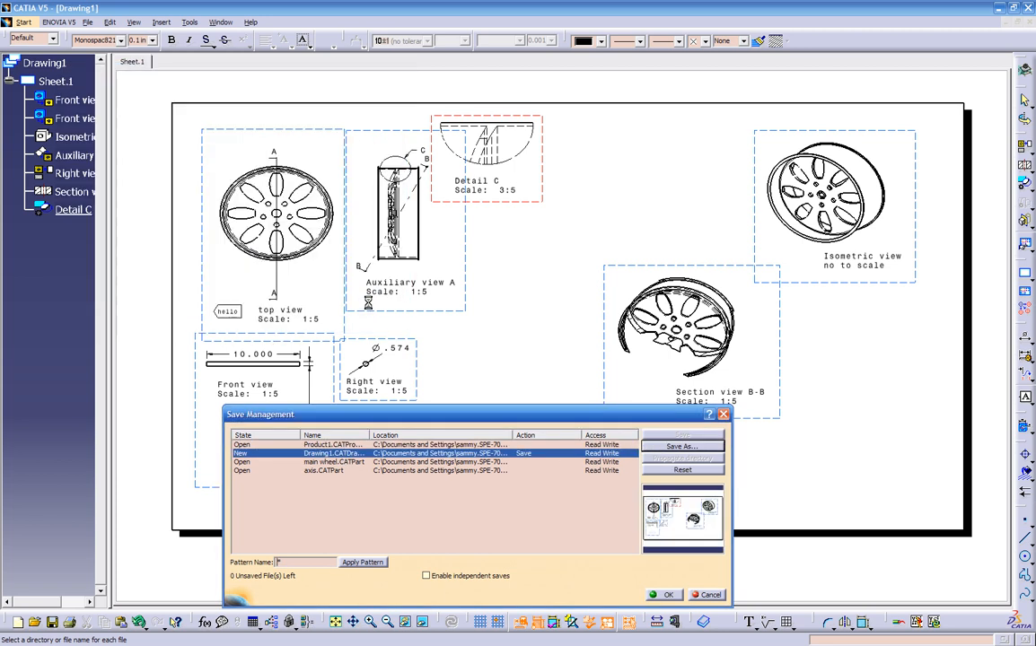
left_click(660, 597)
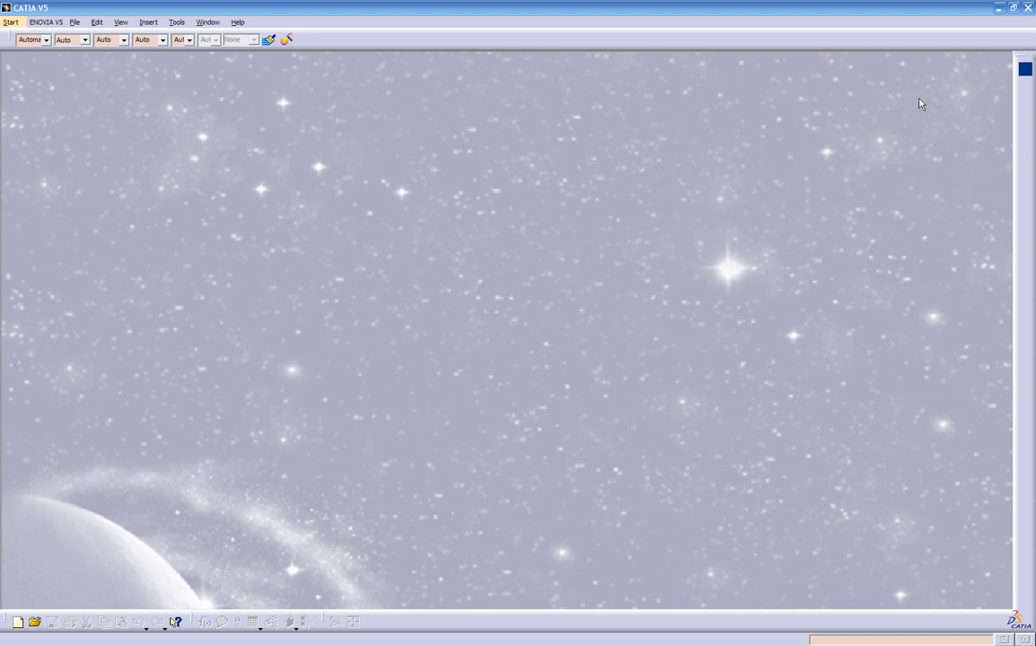
- Create a new part in Part Design and switch it to the Generative Shape Design workbench
left_click(1024, 74)
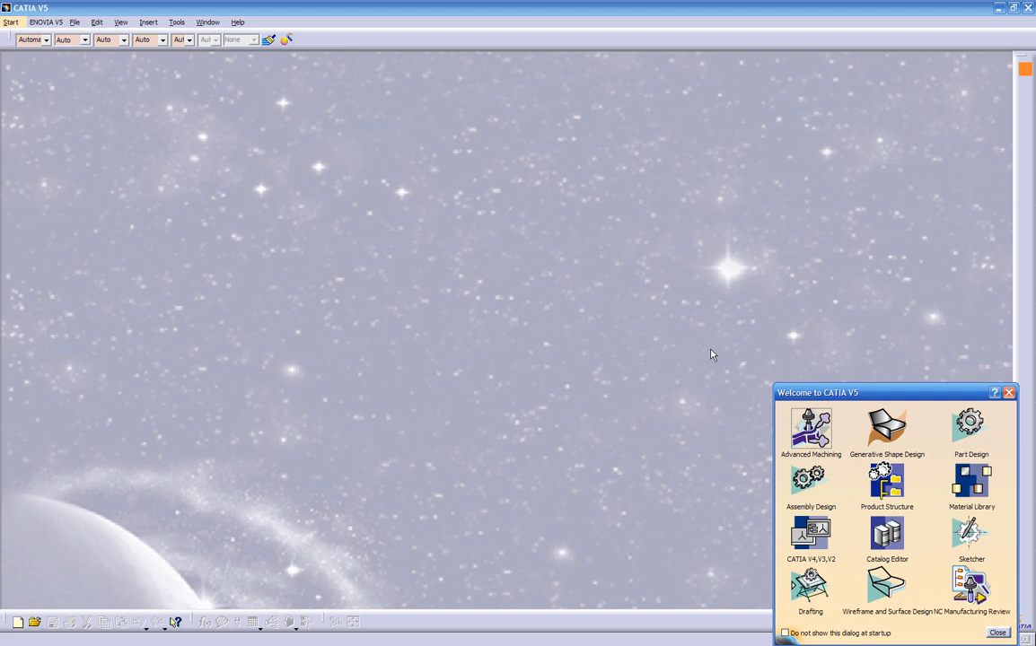
left_click(970, 424)
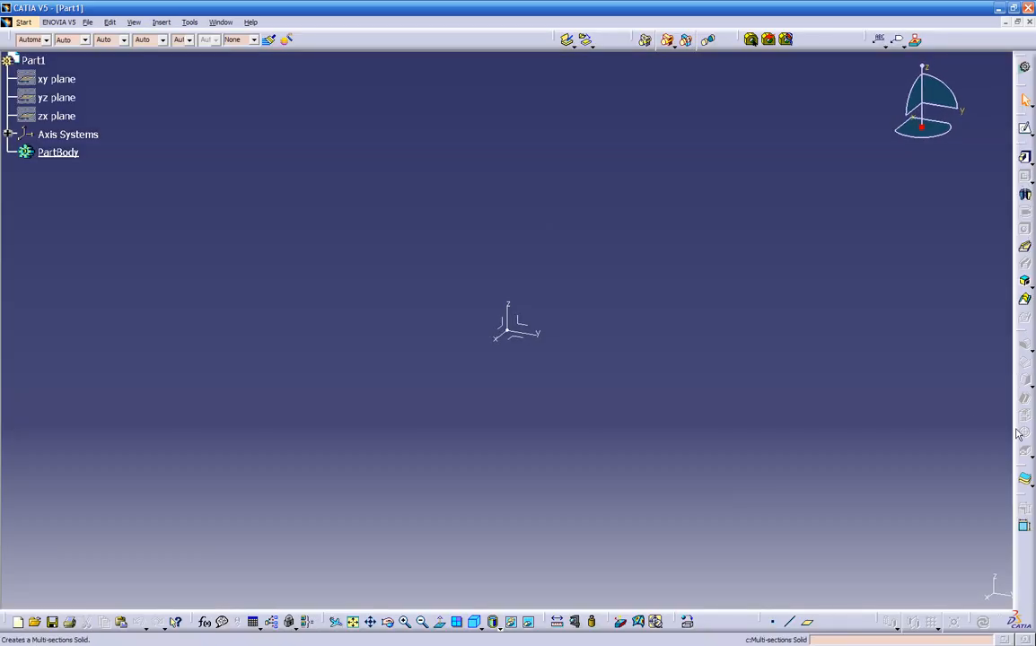
left_click(1025, 68)
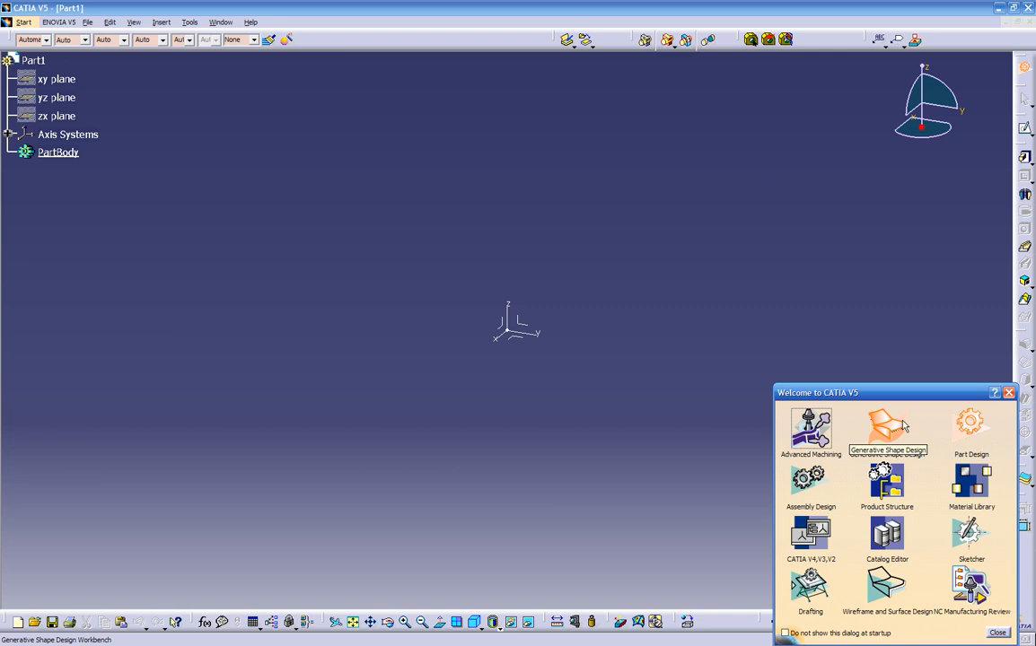
left_click(887, 430)
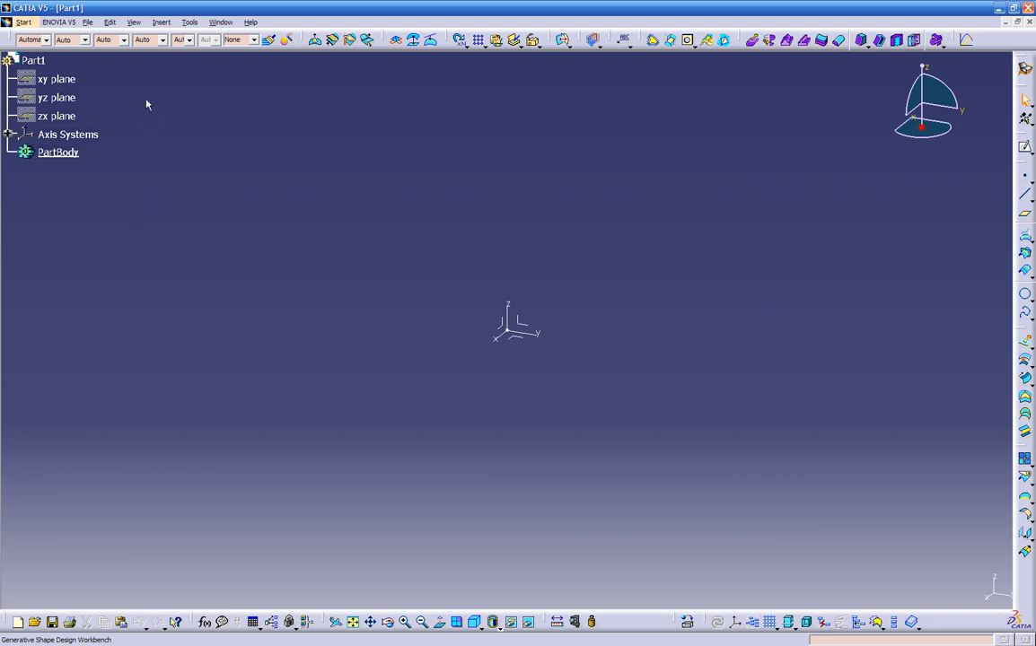
- Insert a geometrical set named "test" with Part1 as its father
left_click(161, 24)
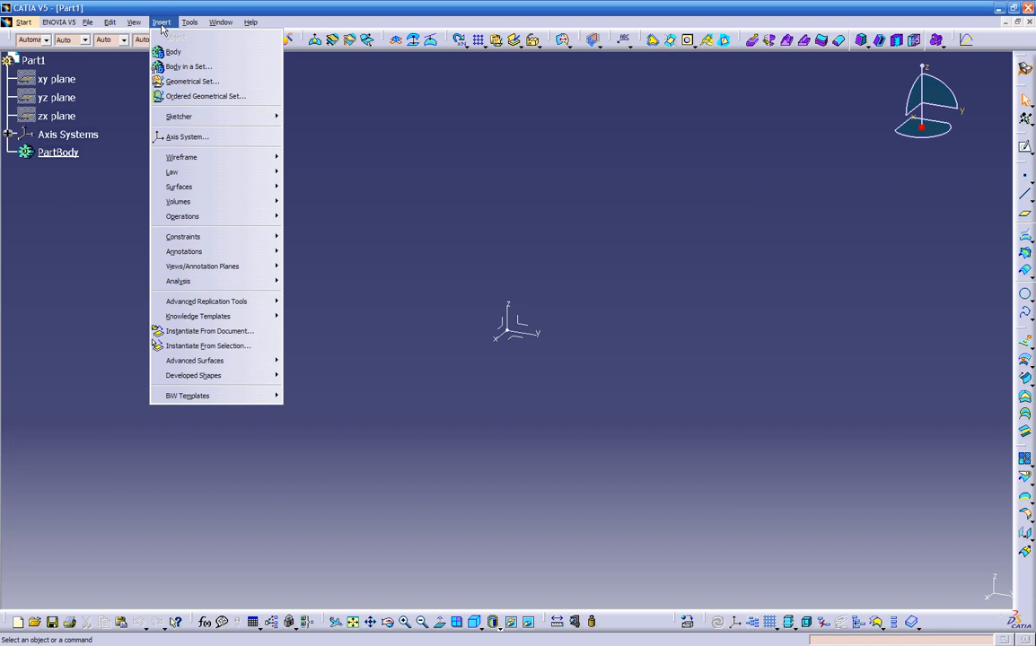
left_click(173, 85)
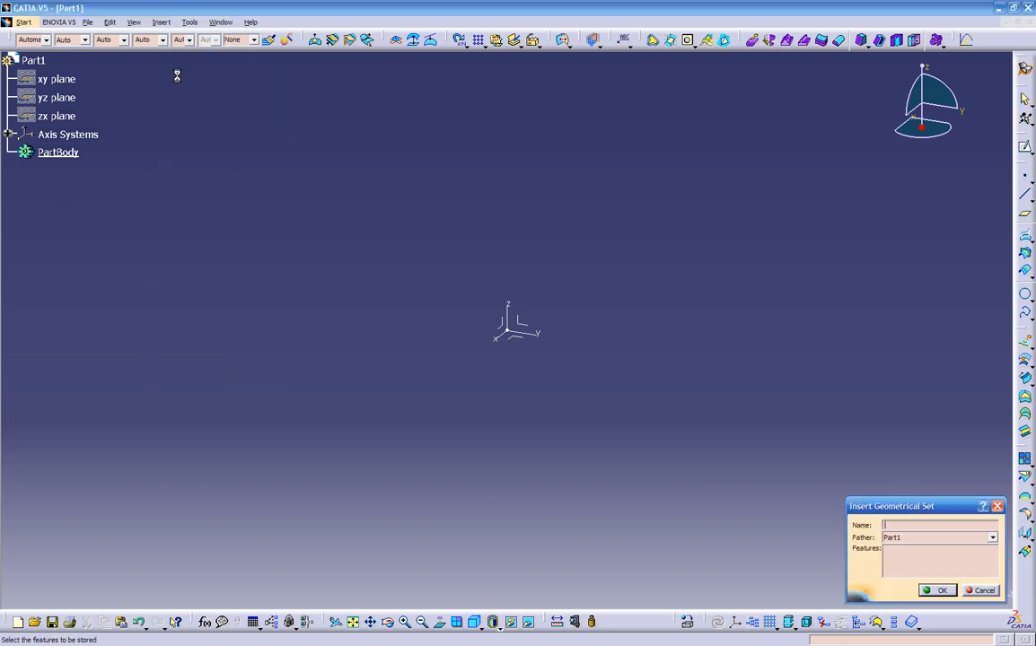
left_click(991, 538)
left_click(902, 547)
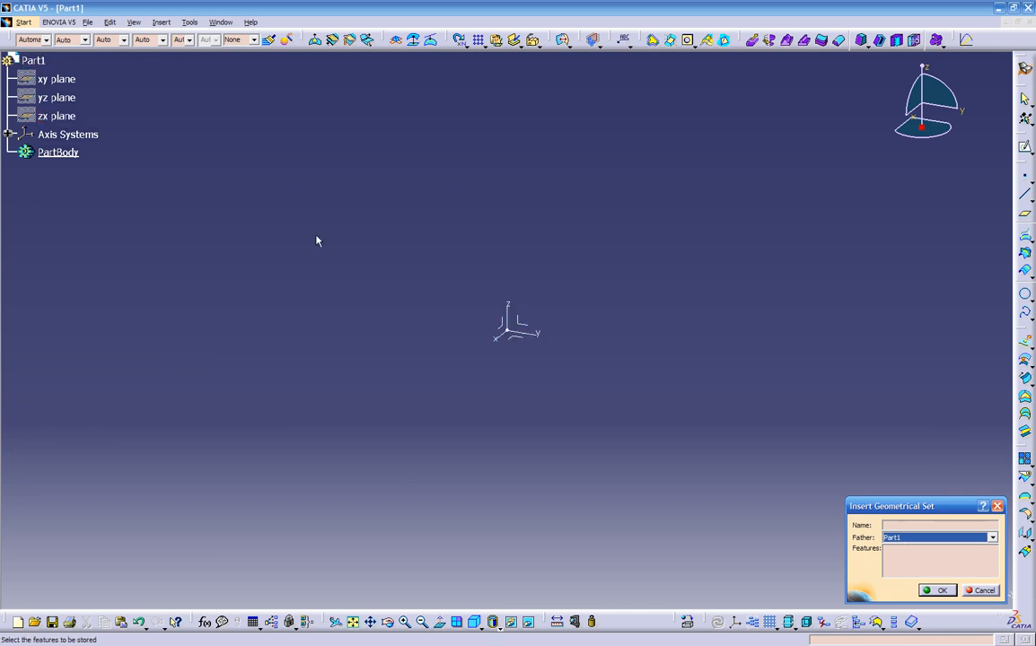
left_click(902, 525)
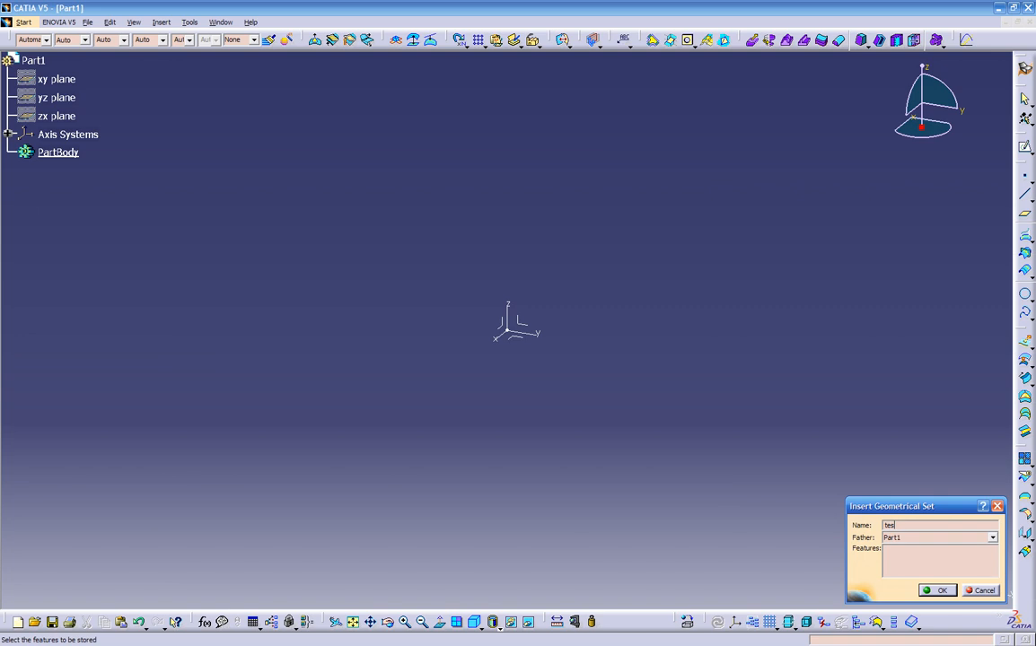
key("Return")
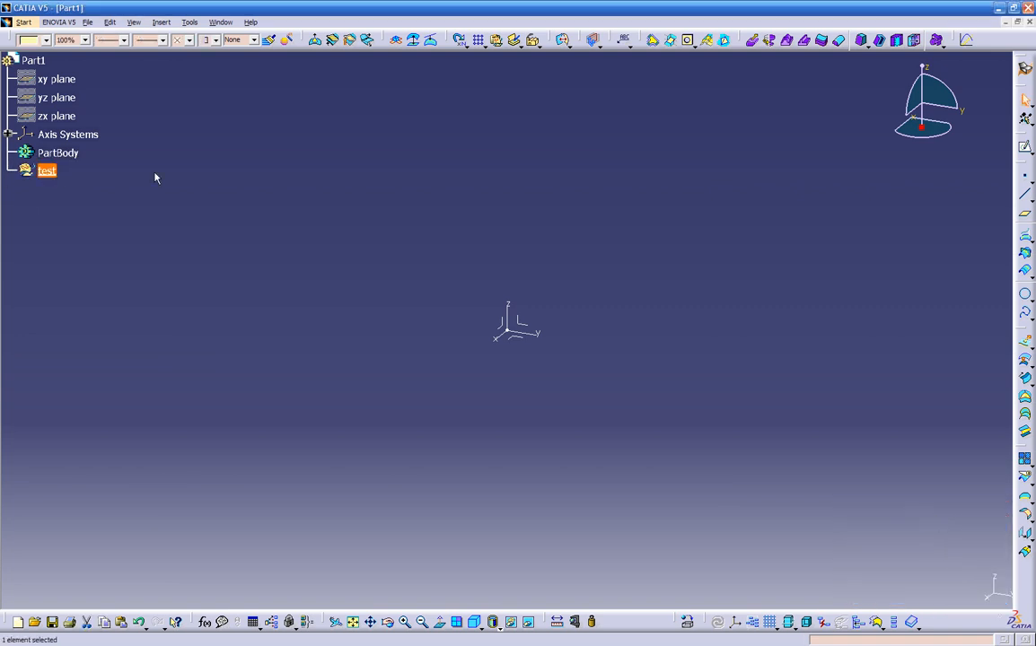
- Insert a geometrical set named "sub folder" with test as its father
left_click(161, 23)
left_click(172, 74)
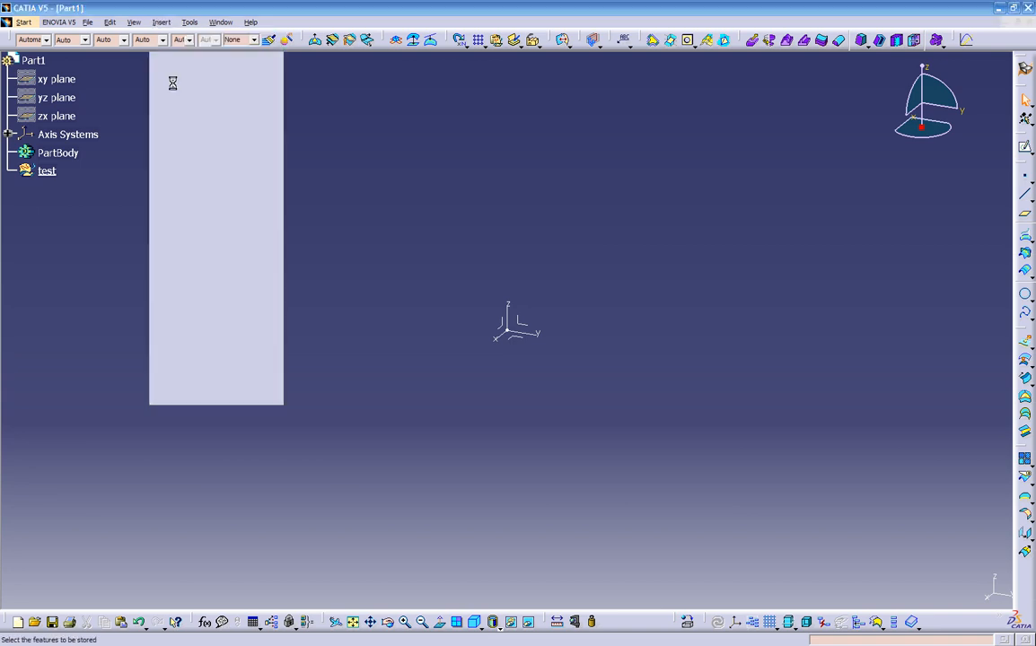
left_click(946, 537)
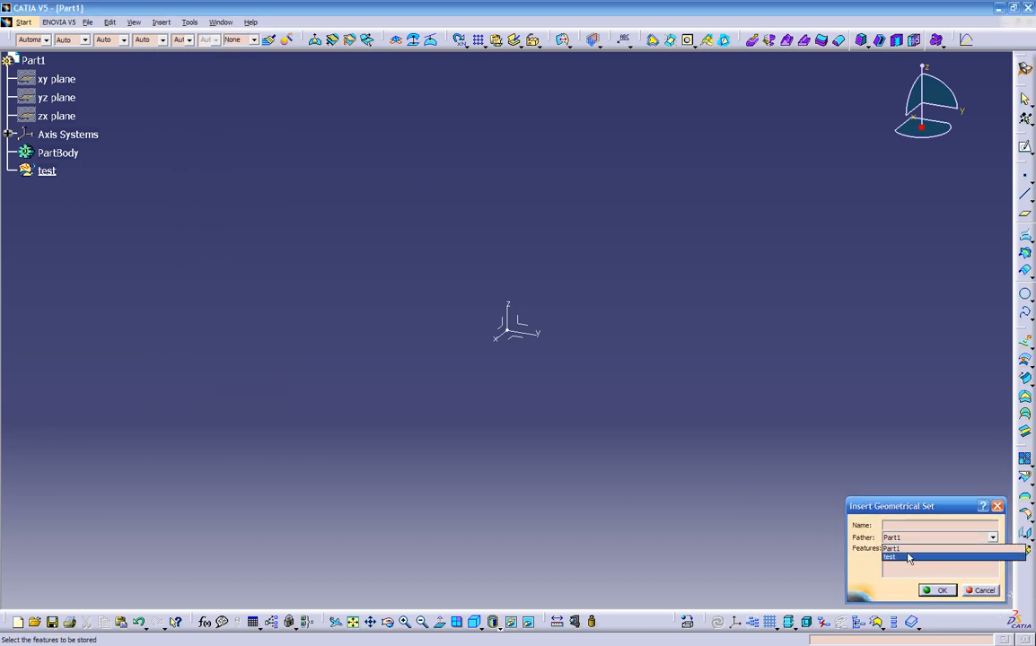
left_click(909, 556)
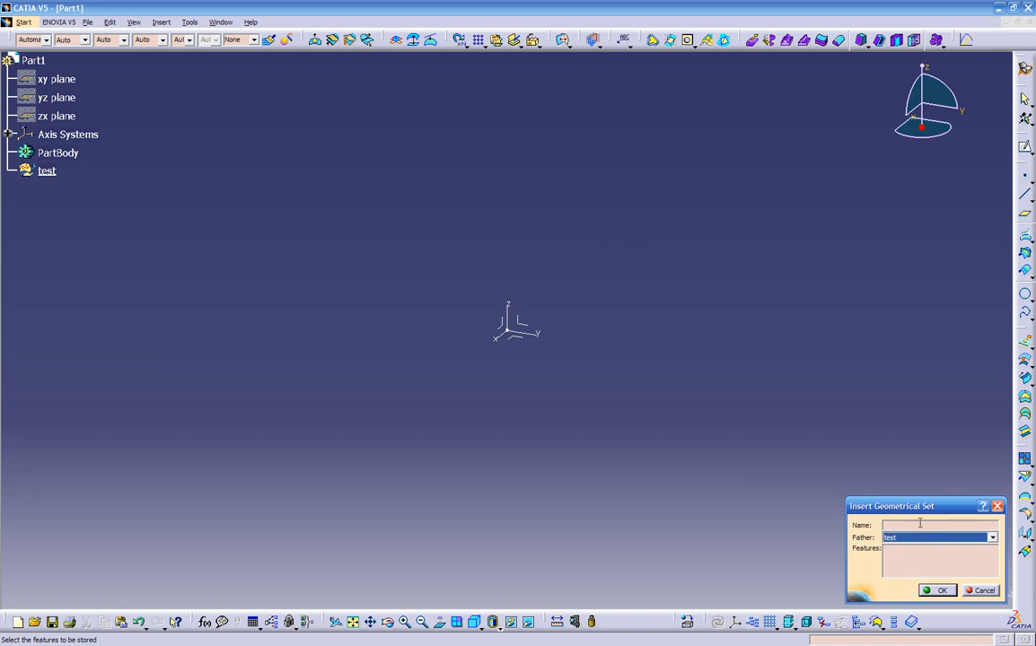
left_click(919, 525)
type("sub folder")
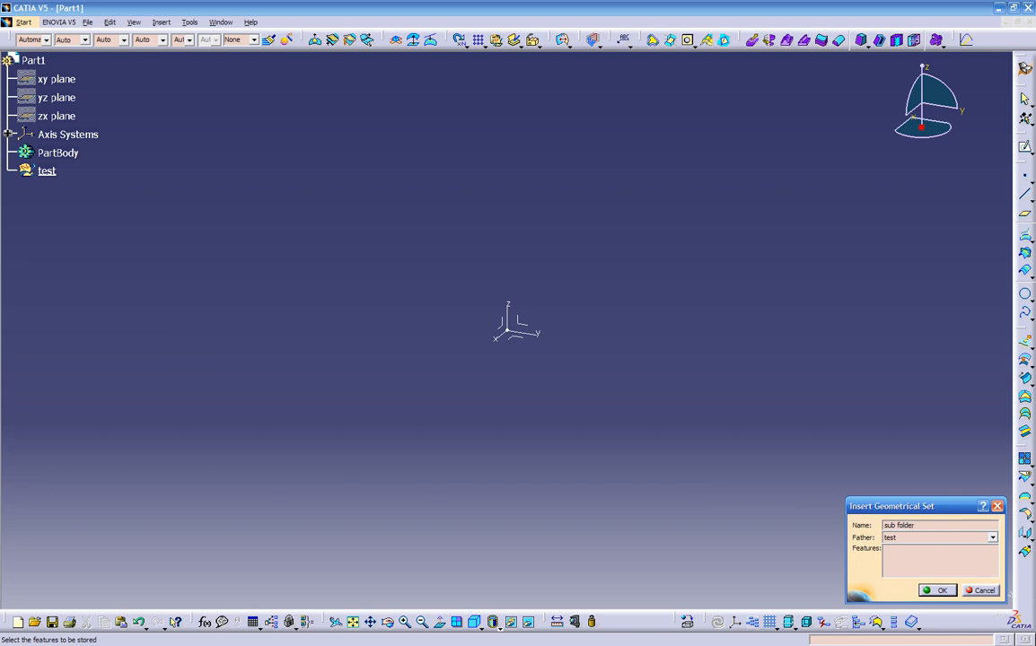
key("Return")
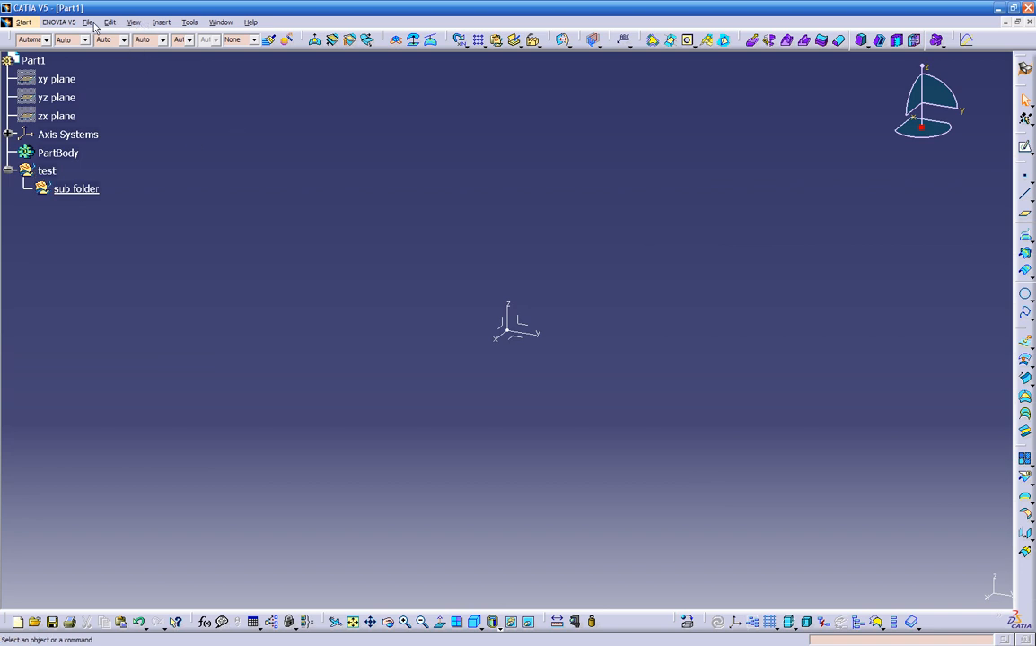
- Insert a second nested geometrical set named "bub folder-2" with test as its father
left_click(161, 23)
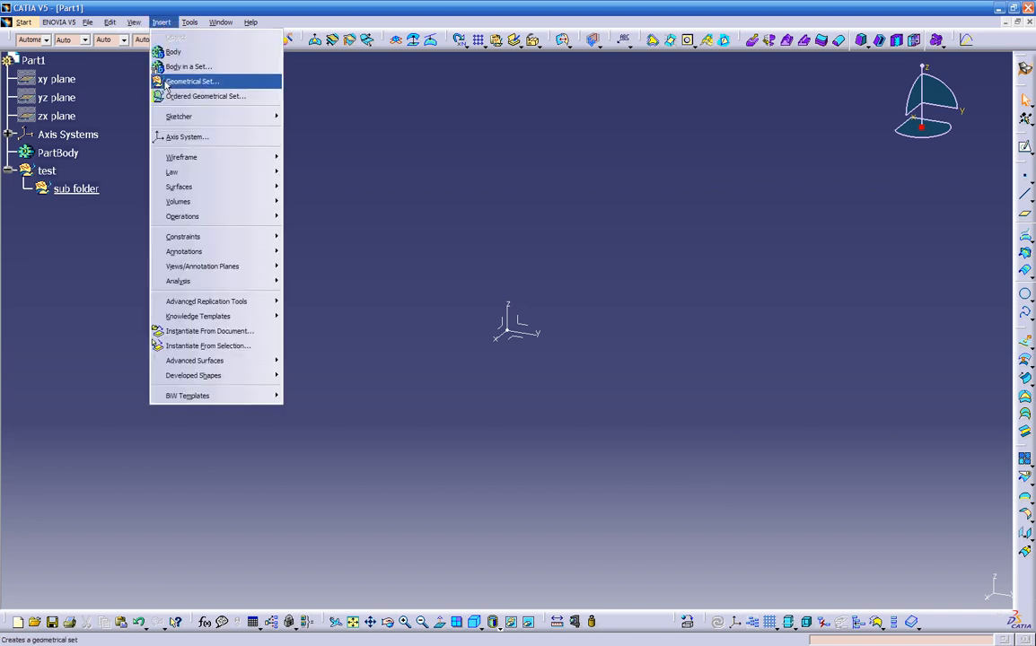
left_click(165, 81)
left_click(936, 537)
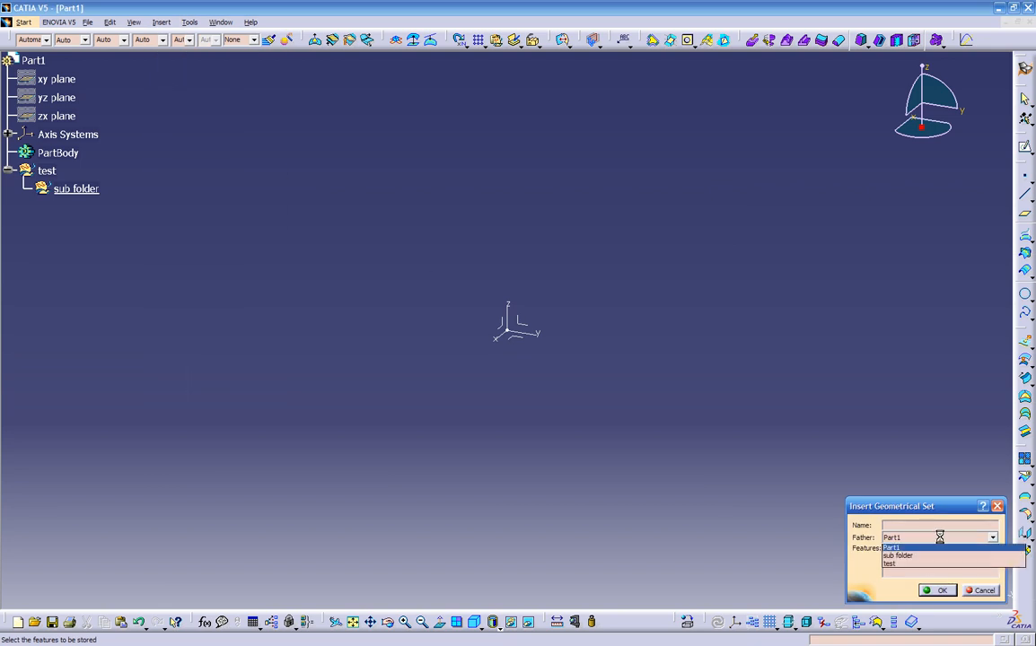
left_click(907, 566)
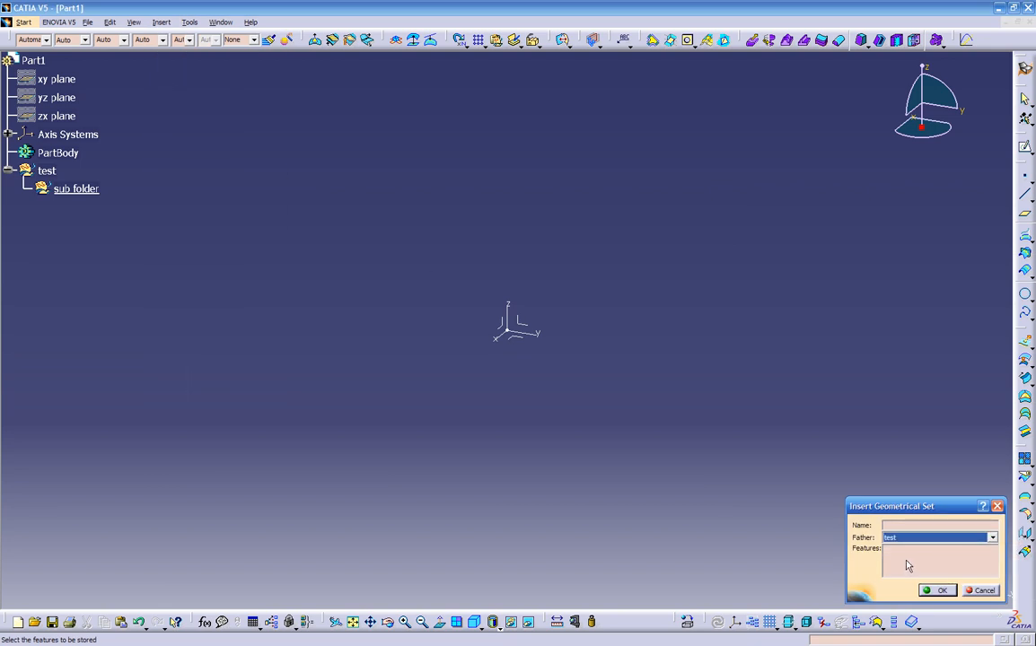
left_click(906, 526)
type("bub fol")
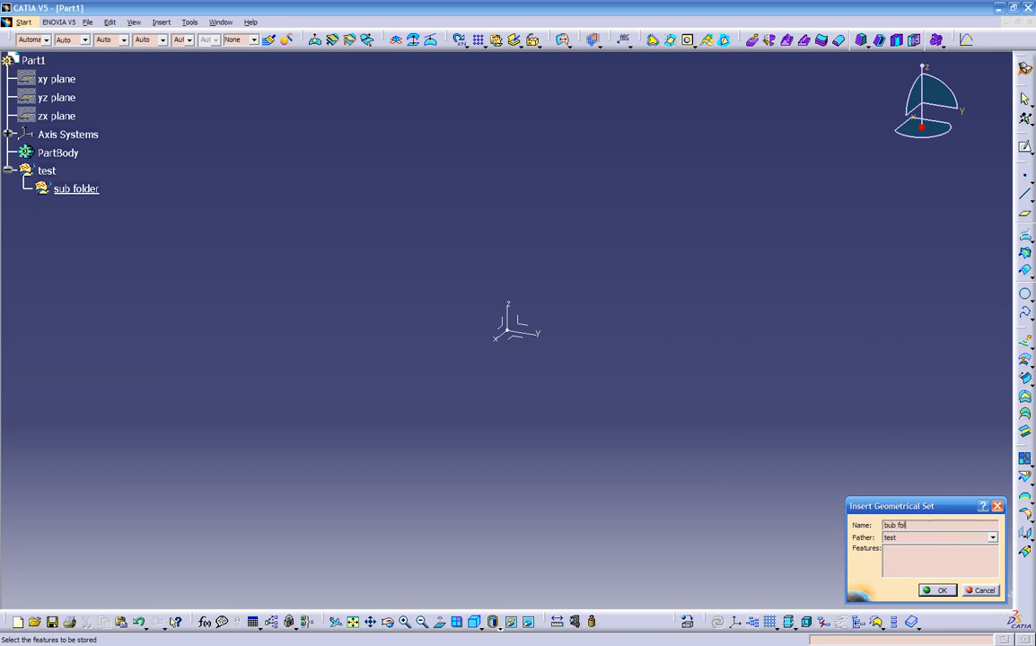
type("der-2")
key("Return")
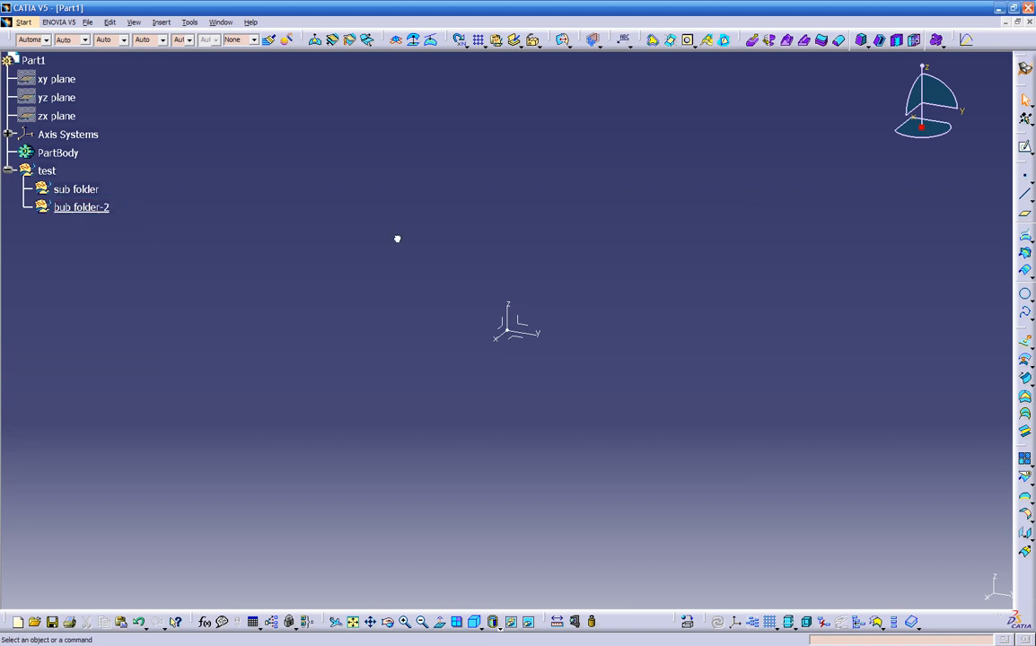
- Sketch a rectangle on the yz plane to the right of the origin, inside bub folder-2, and exit the sketch
left_click(1024, 147)
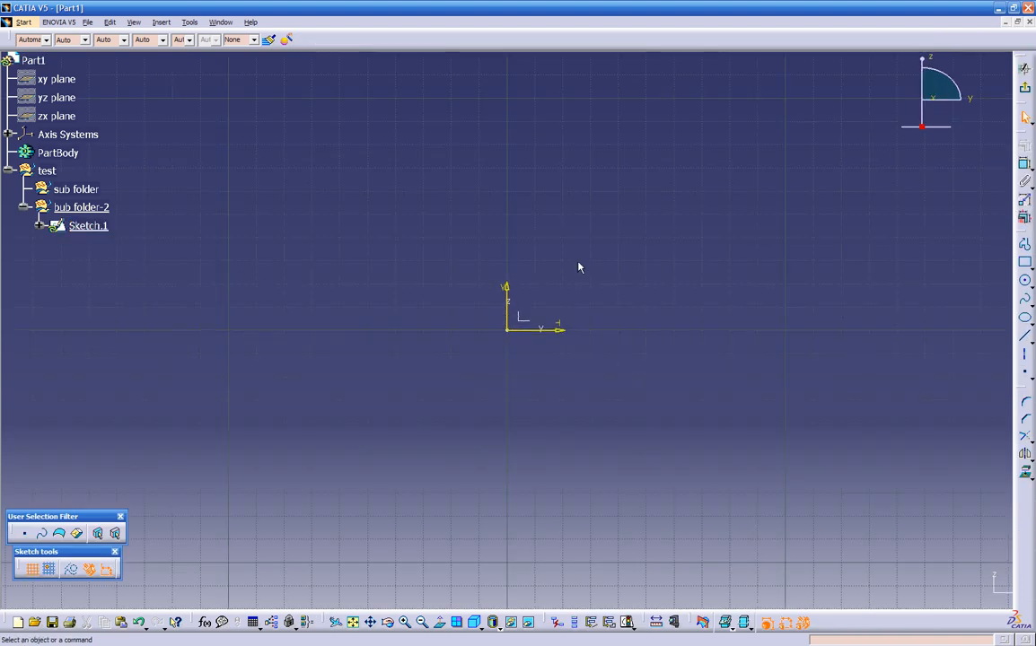
left_click(1024, 262)
left_click(667, 192)
left_click(792, 374)
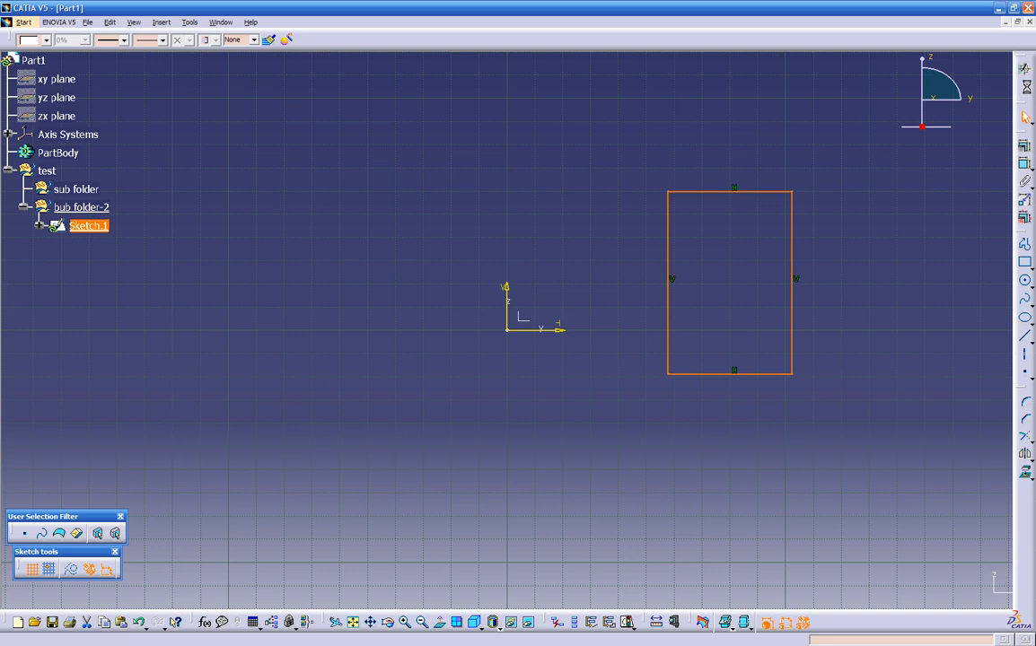
left_click(1021, 87)
left_click(175, 265)
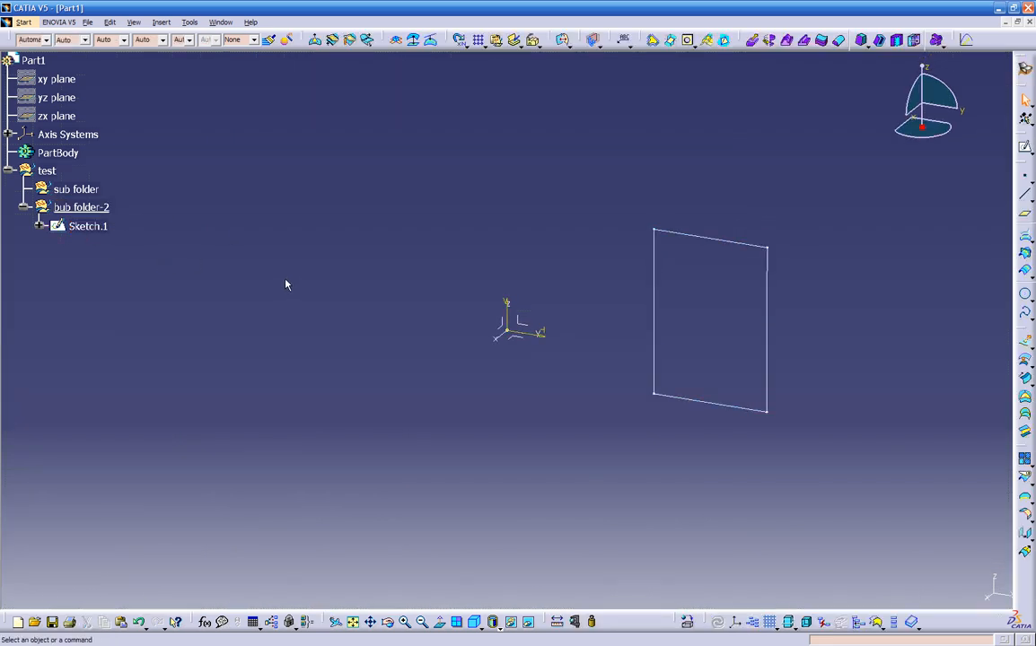
- Collapse bub folder-2 in the tree and define sub folder as the in-work object
left_click(25, 207)
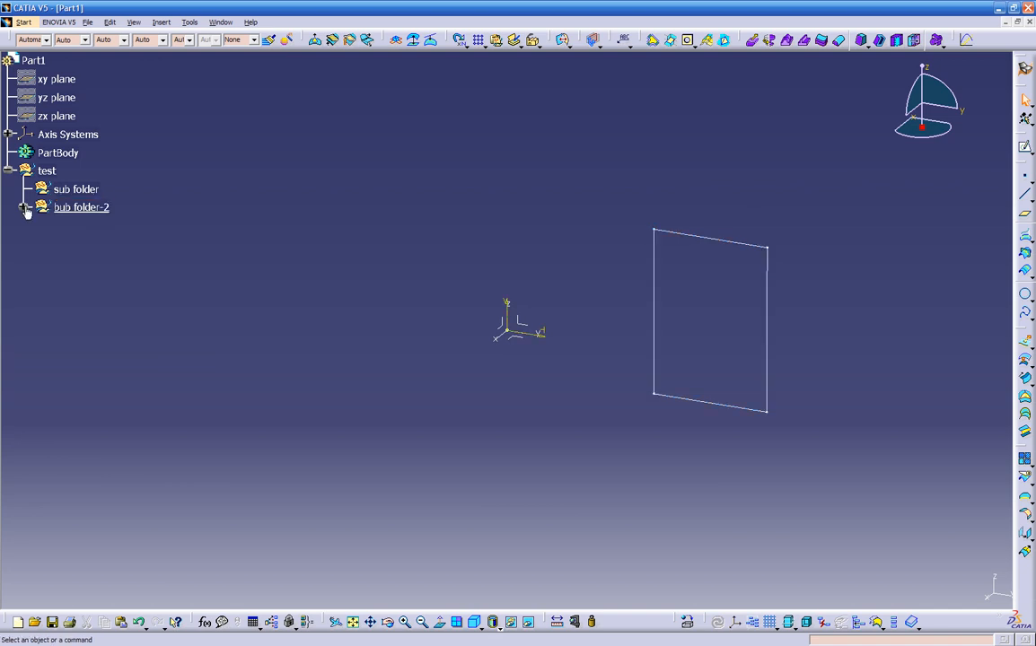
right_click(84, 193)
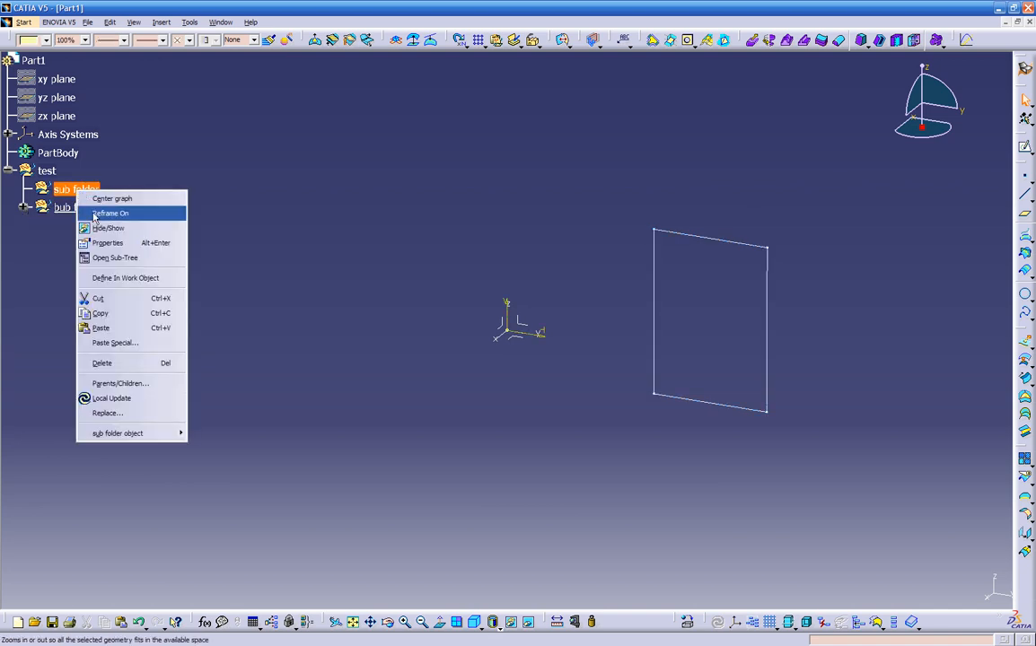
left_click(115, 280)
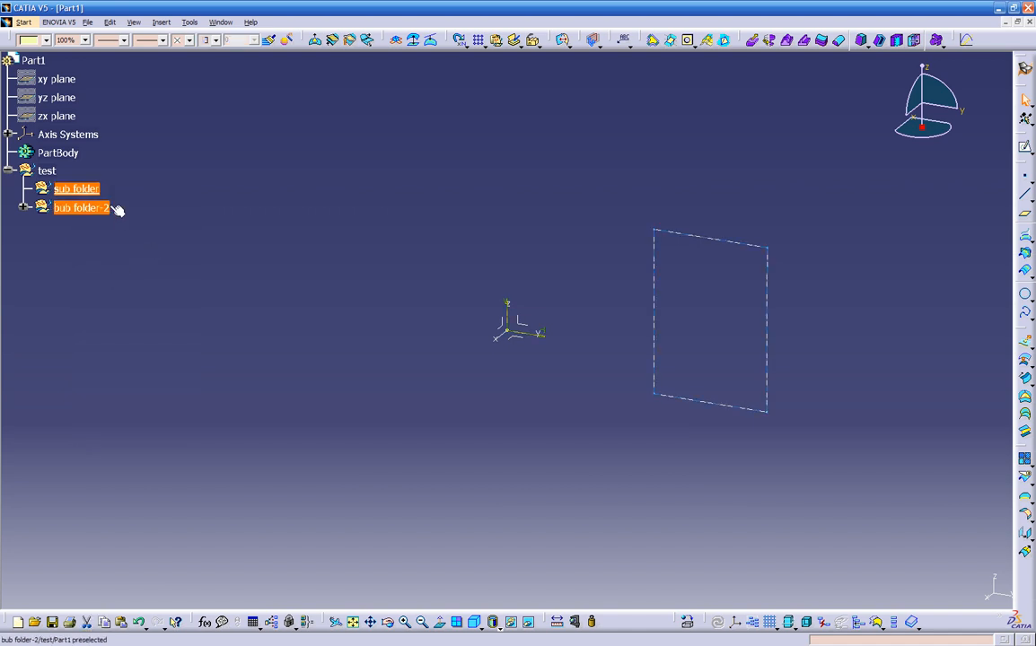
left_click(189, 198)
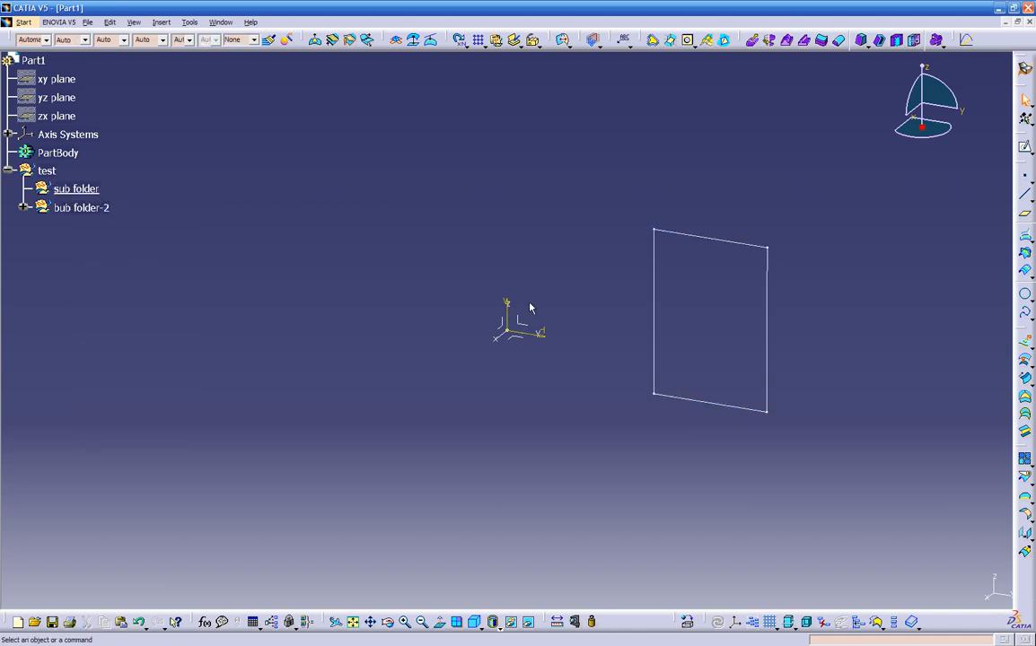
- Sketch a rectangle about 1.74 in wide and 3.96 in high on the zx plane, left of the origin, inside sub folder, and exit the sketch
left_click(1026, 146)
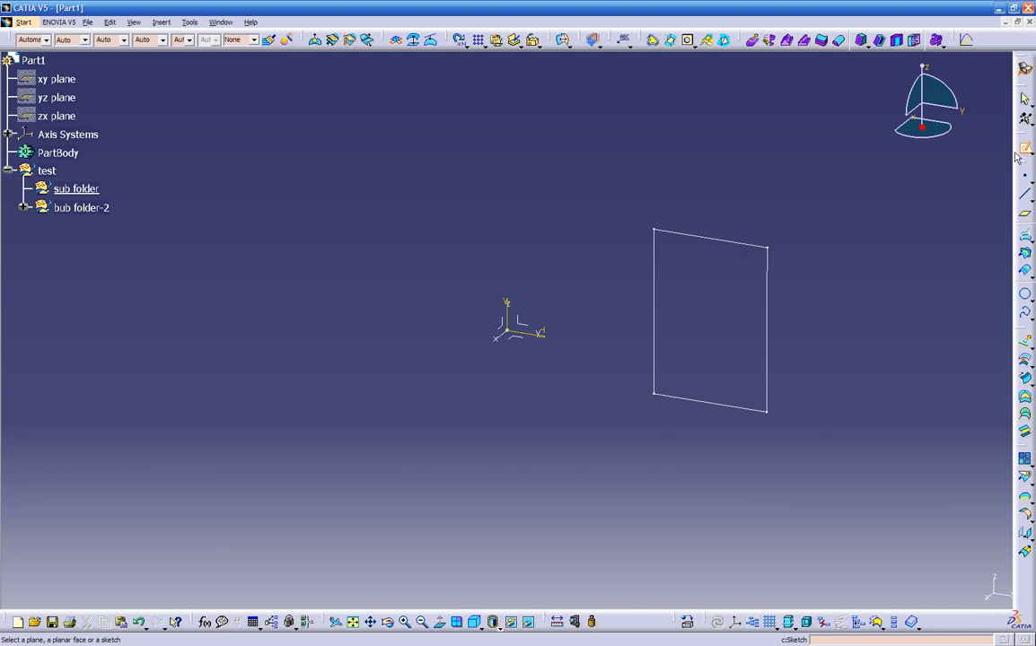
left_click(501, 326)
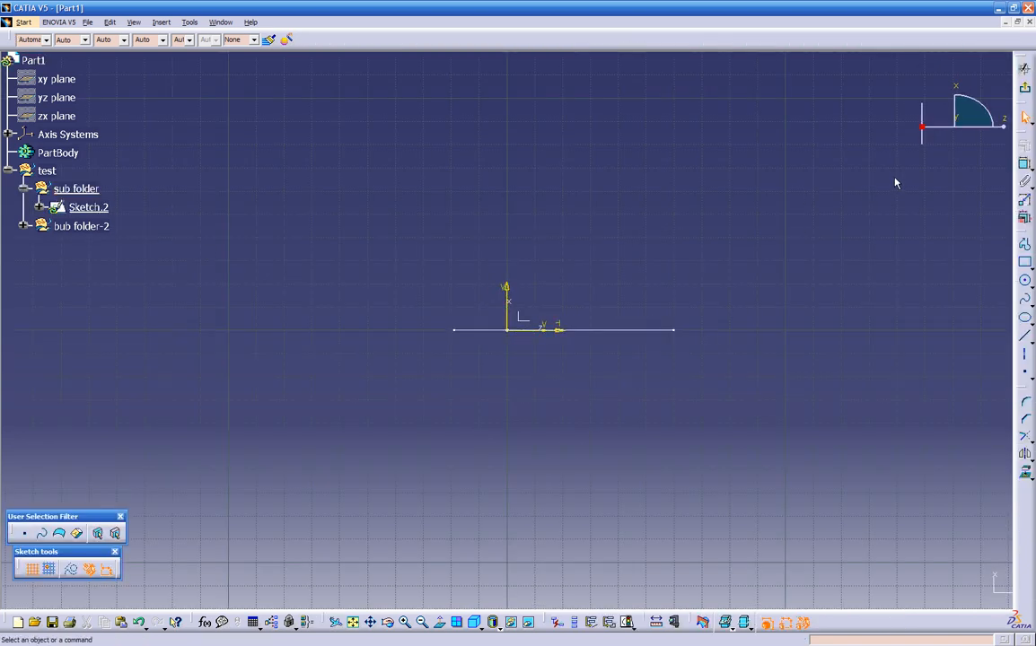
left_click(1024, 262)
left_click(309, 192)
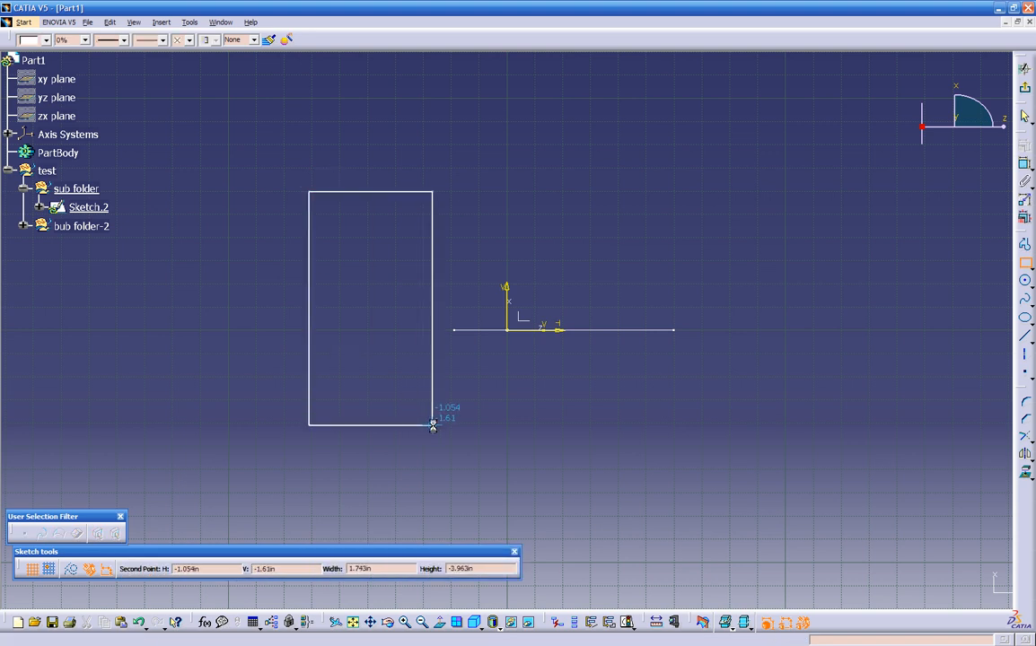
left_click(432, 424)
left_click(1024, 67)
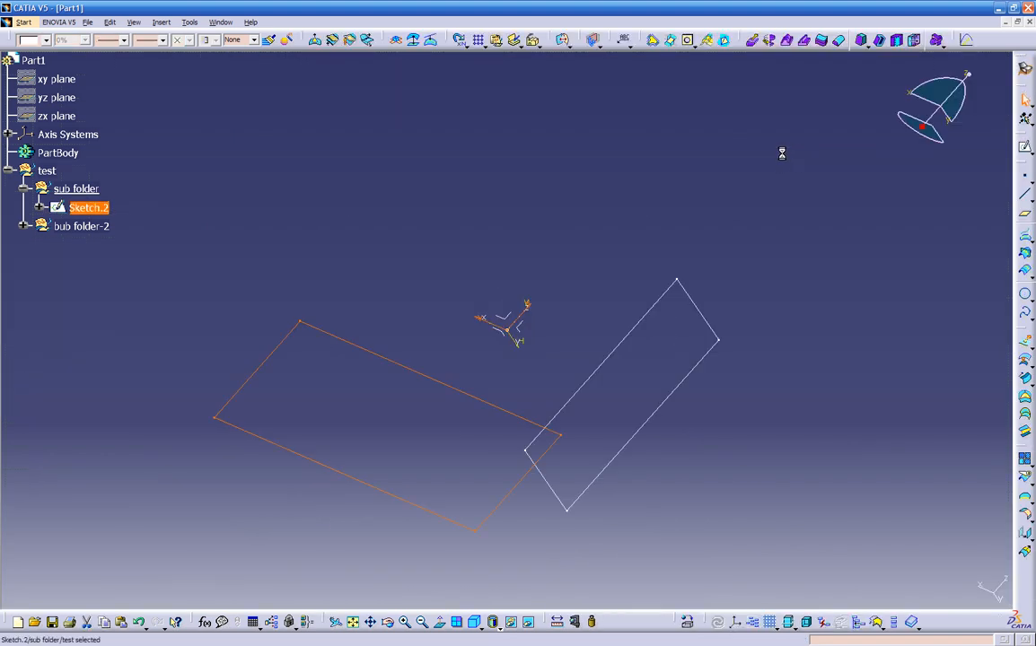
left_click(215, 203)
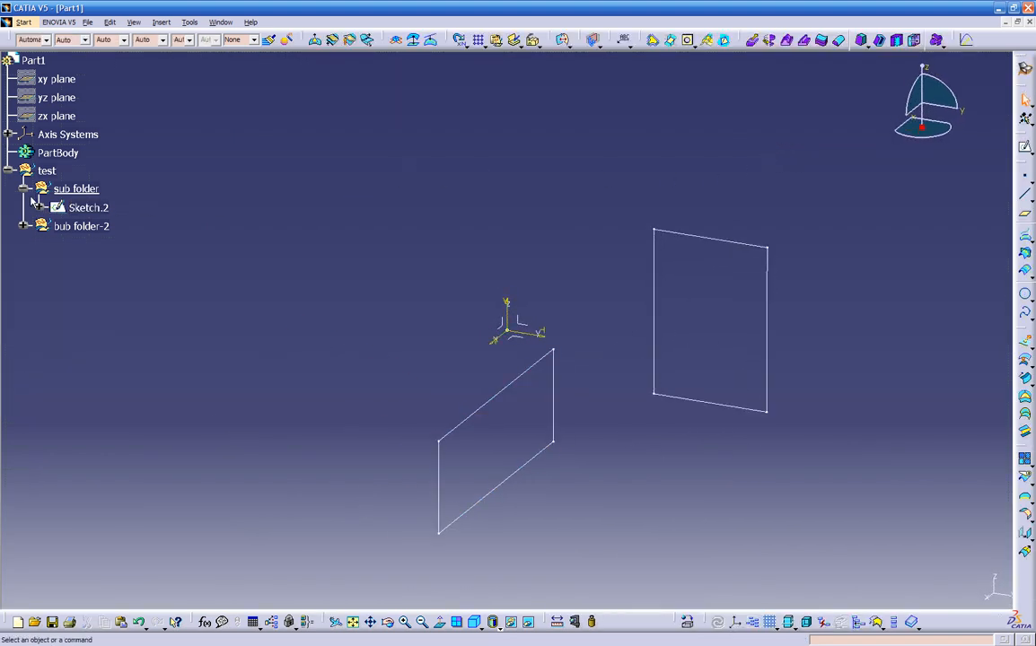
- Define the test geometrical set as the in-work object and collapse sub folder in the tree
left_click(24, 190)
left_click(24, 189)
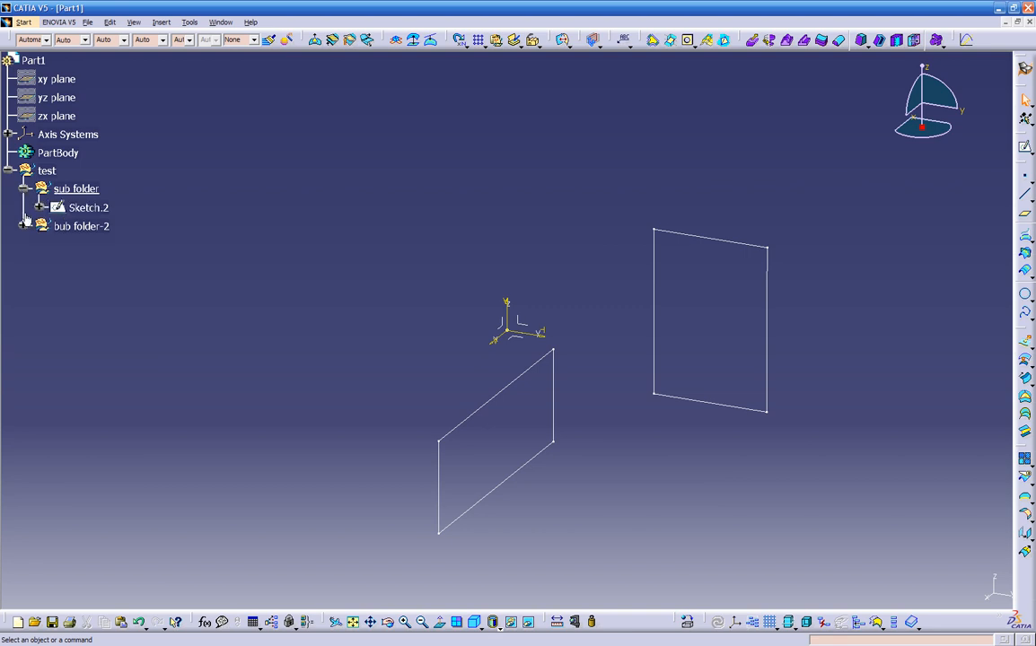
right_click(43, 171)
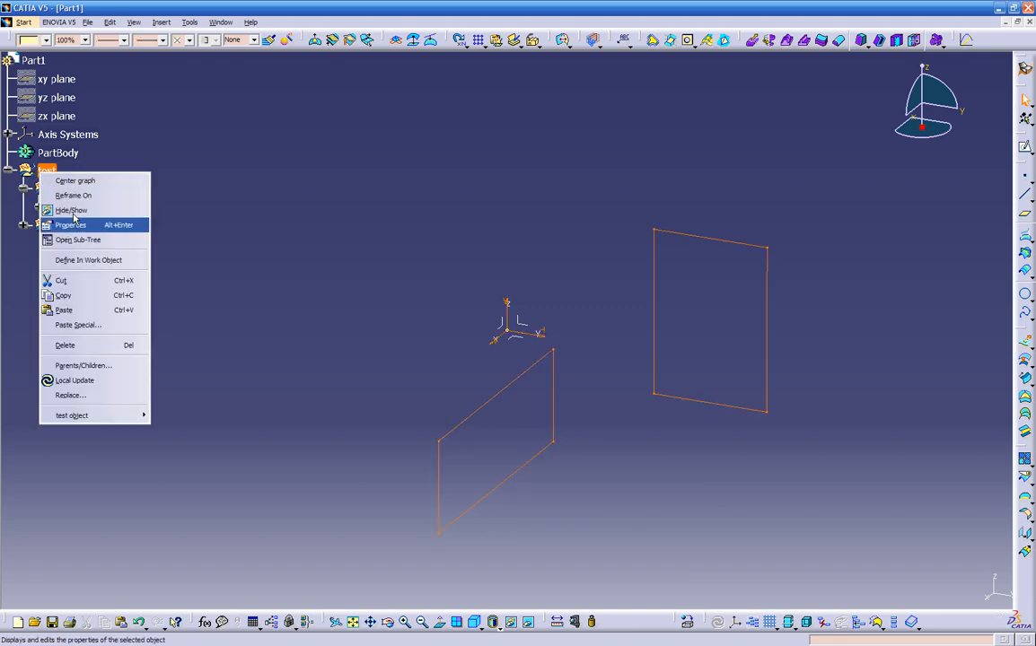
left_click(87, 260)
left_click(24, 189)
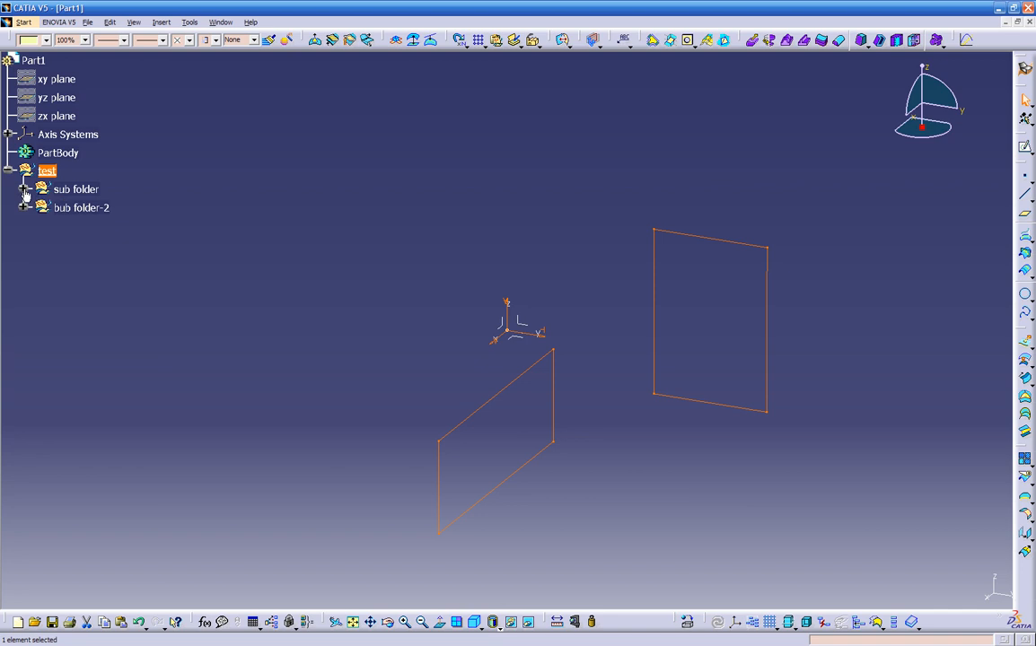
left_click(104, 227)
- Sketch a rectangle on the xy plane to the right of the origin, directly inside the test geometrical set
left_click(1024, 146)
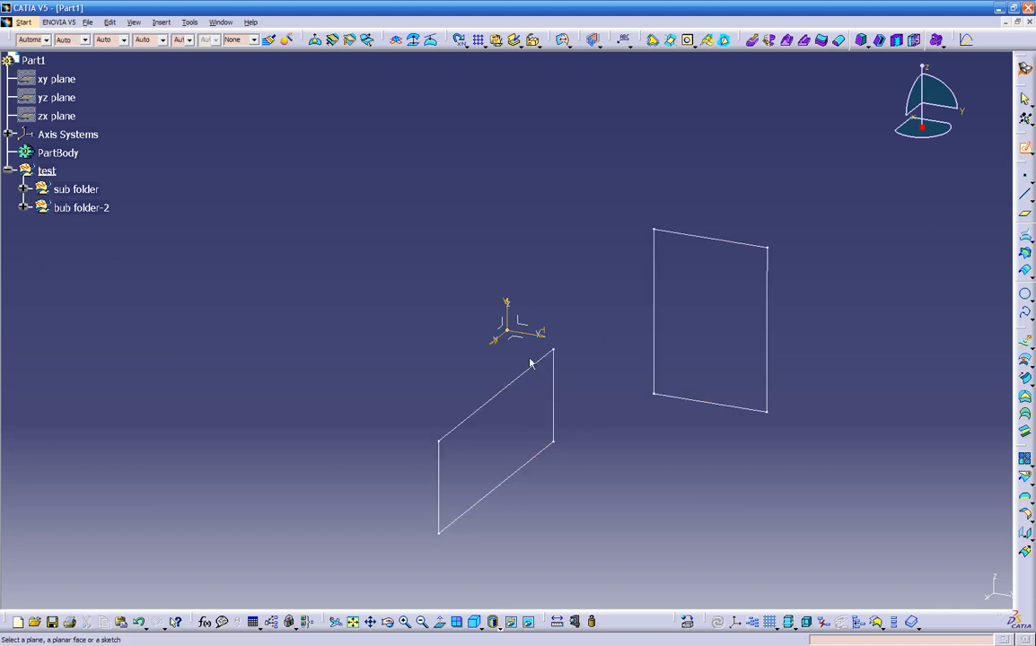
left_click(516, 337)
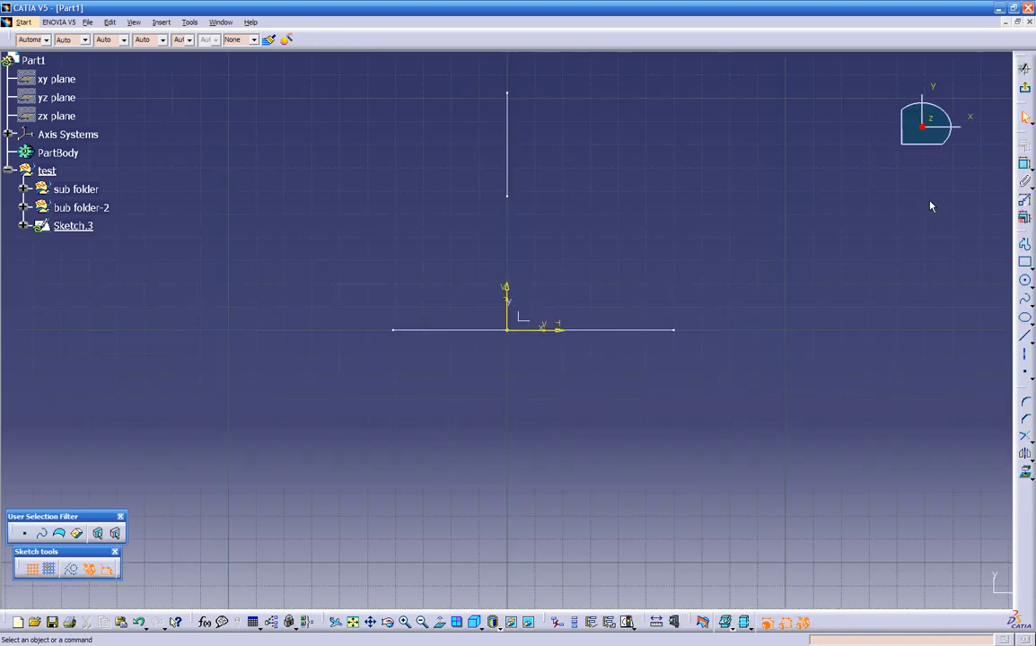
left_click(1025, 261)
left_click(692, 210)
left_click(810, 393)
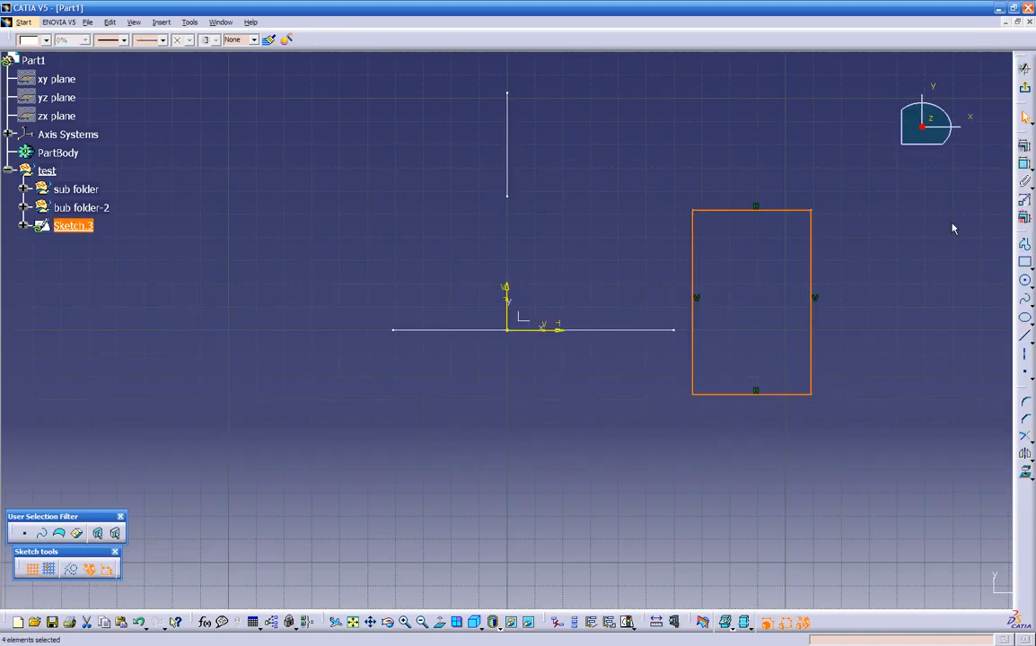
- Exit the rectangle sketch and clear the selection
left_click(1025, 87)
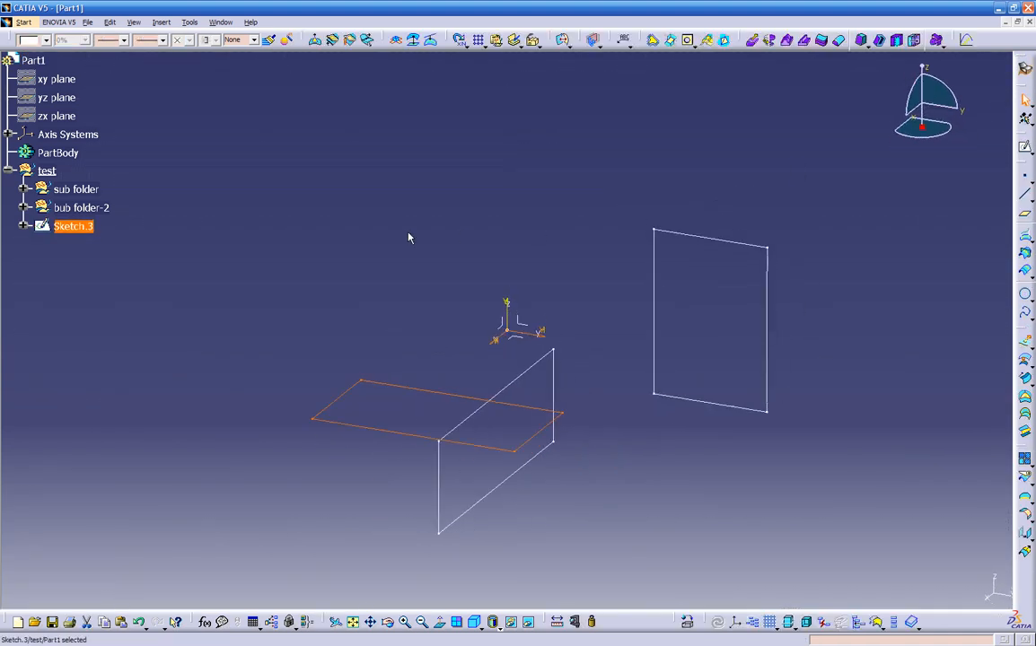
left_click(236, 221)
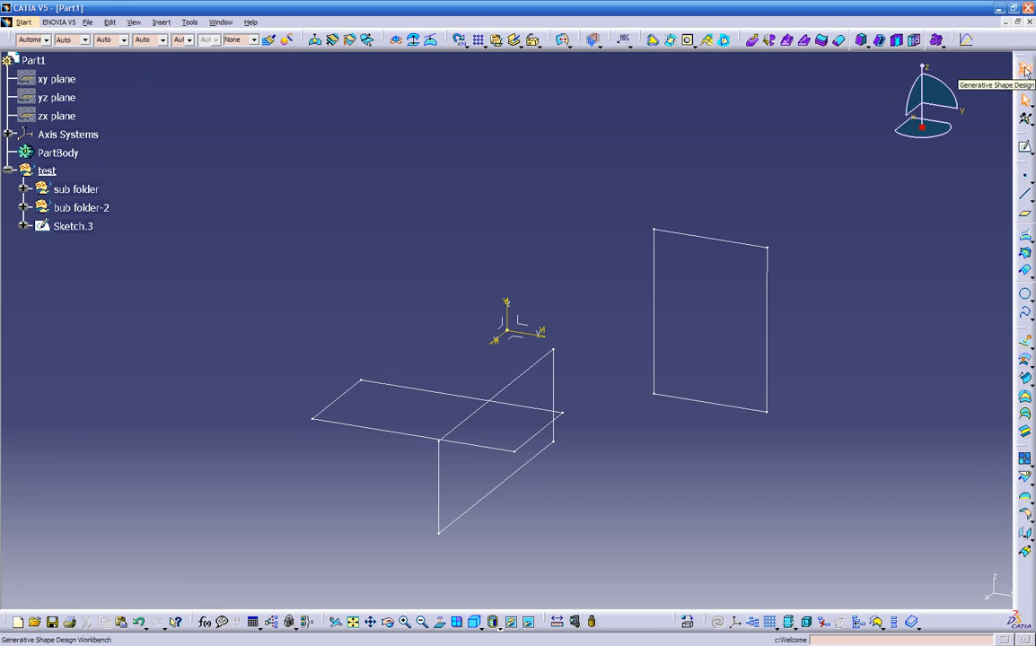
- Insert a geometrical set named test-2 with Part1 as its father
left_click(161, 22)
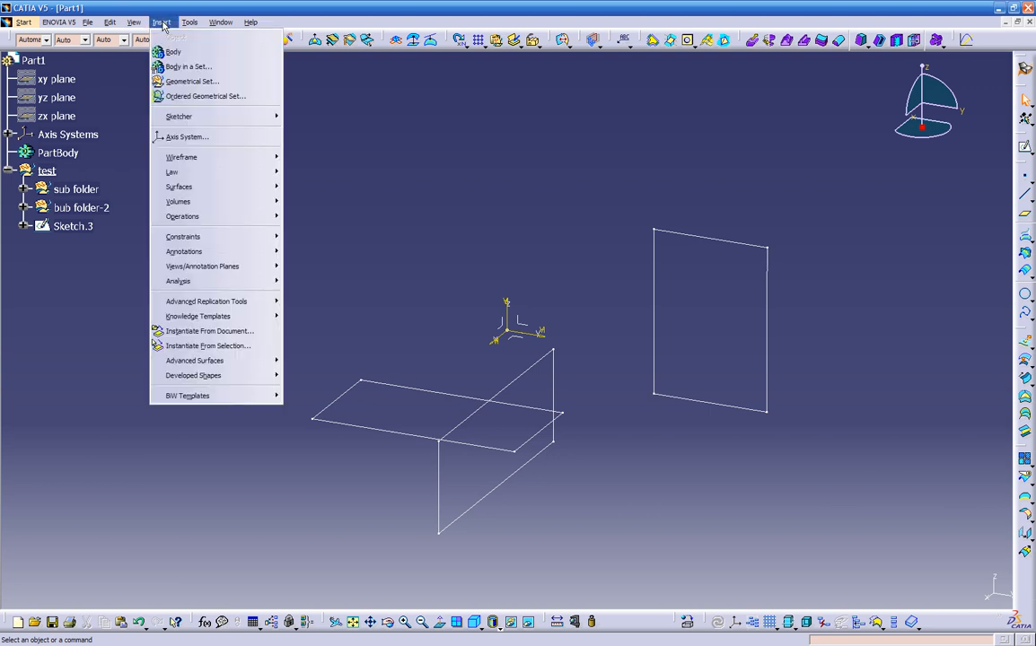
left_click(186, 83)
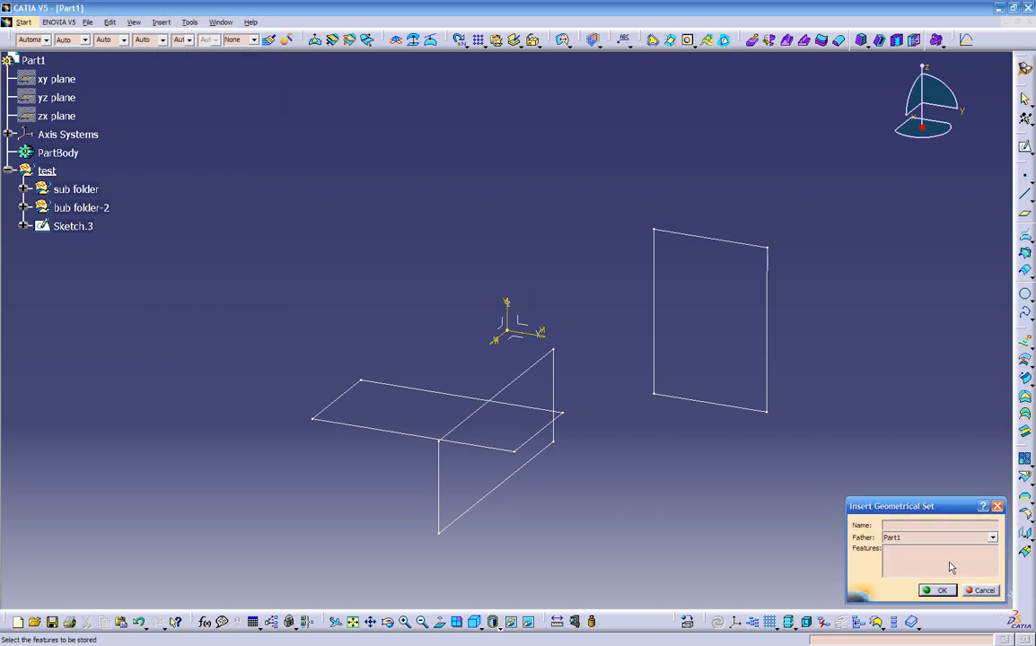
left_click(949, 539)
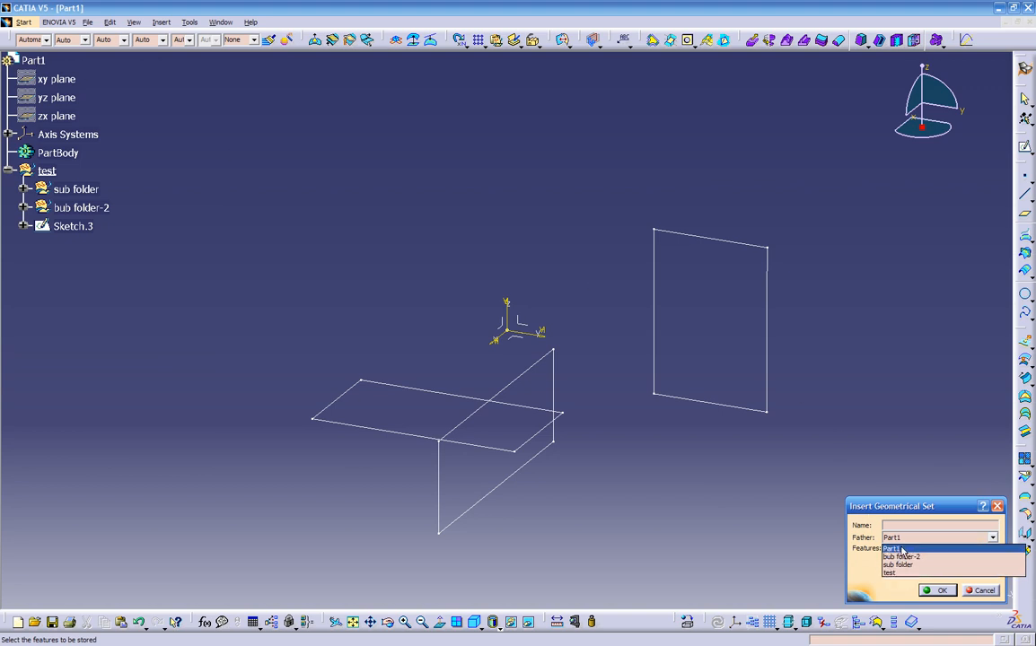
left_click(8, 170)
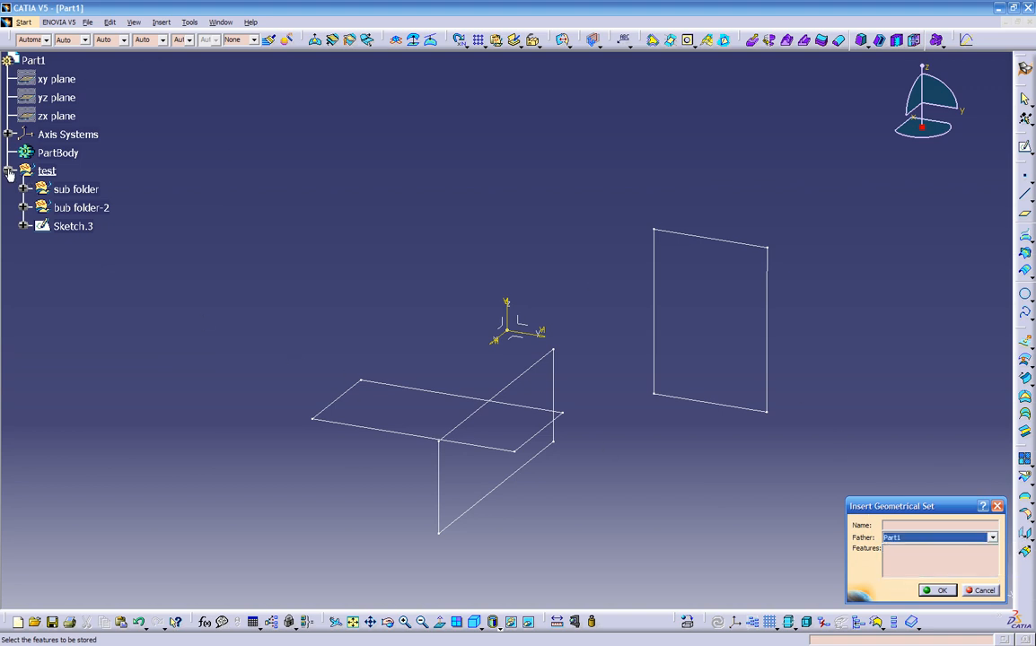
left_click(8, 171)
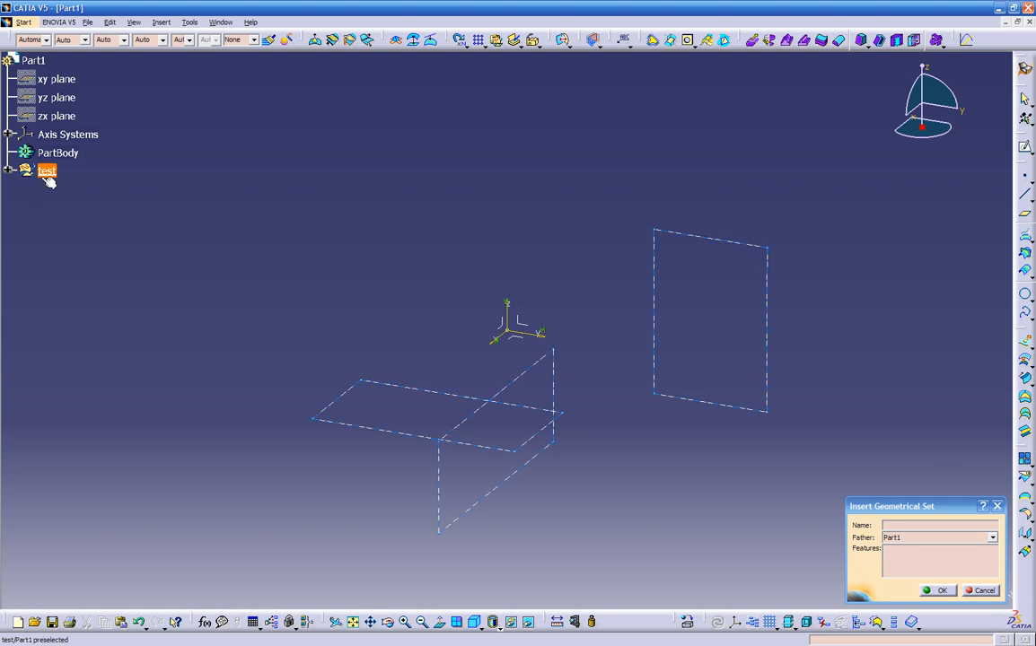
left_click(908, 538)
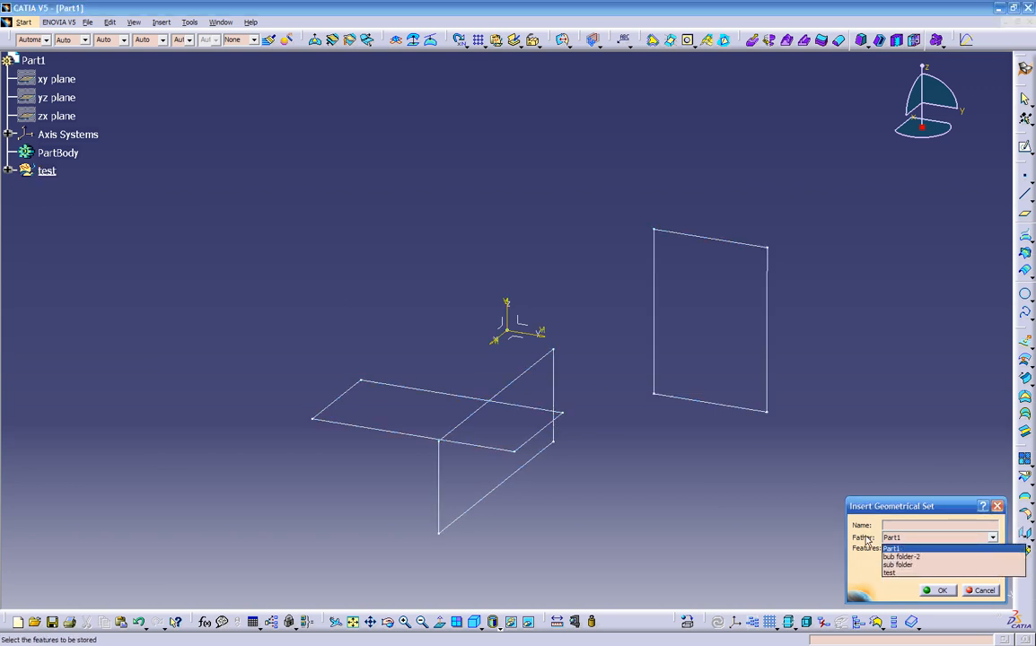
left_click(893, 549)
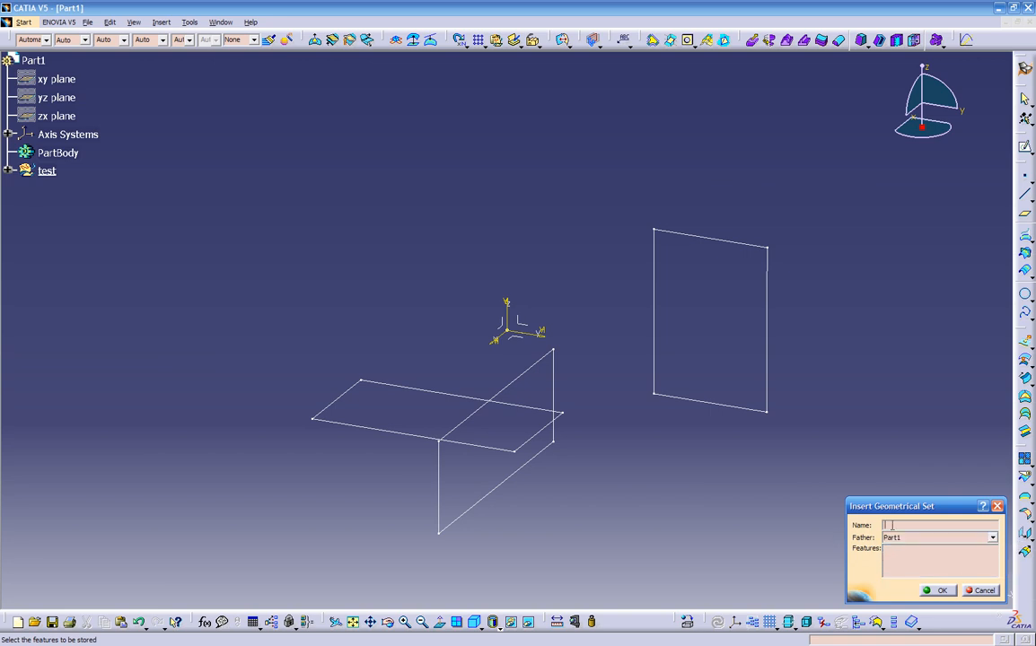
left_click(943, 526)
type("test-2")
key("Return")
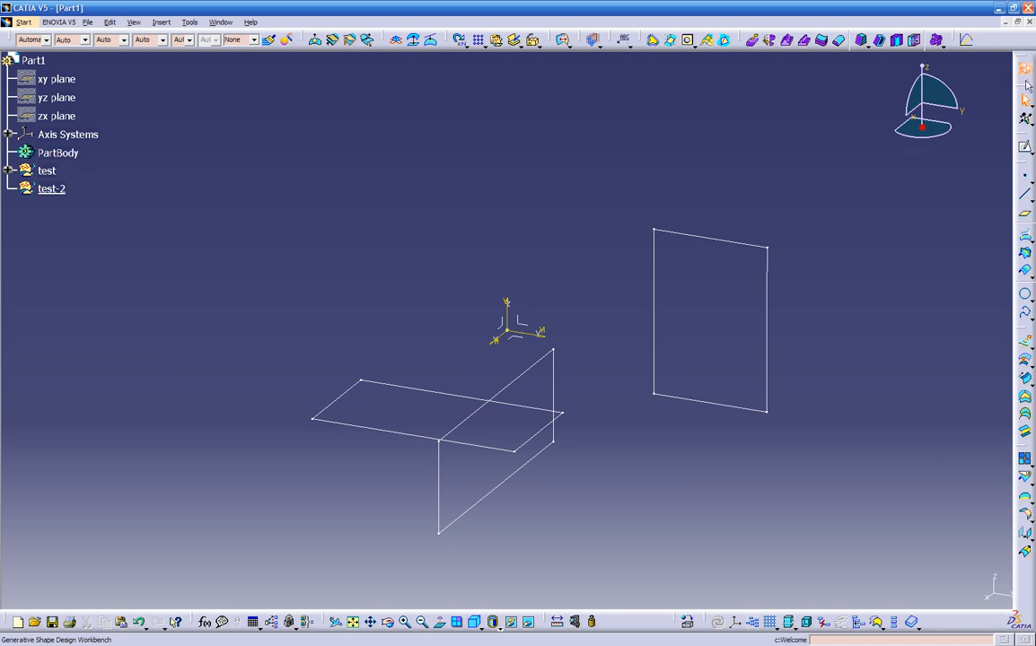
- Switch to the Part Design workbench and pad the upright rectangle sketch parallel to the yz plane by 0.787 in
left_click(1024, 68)
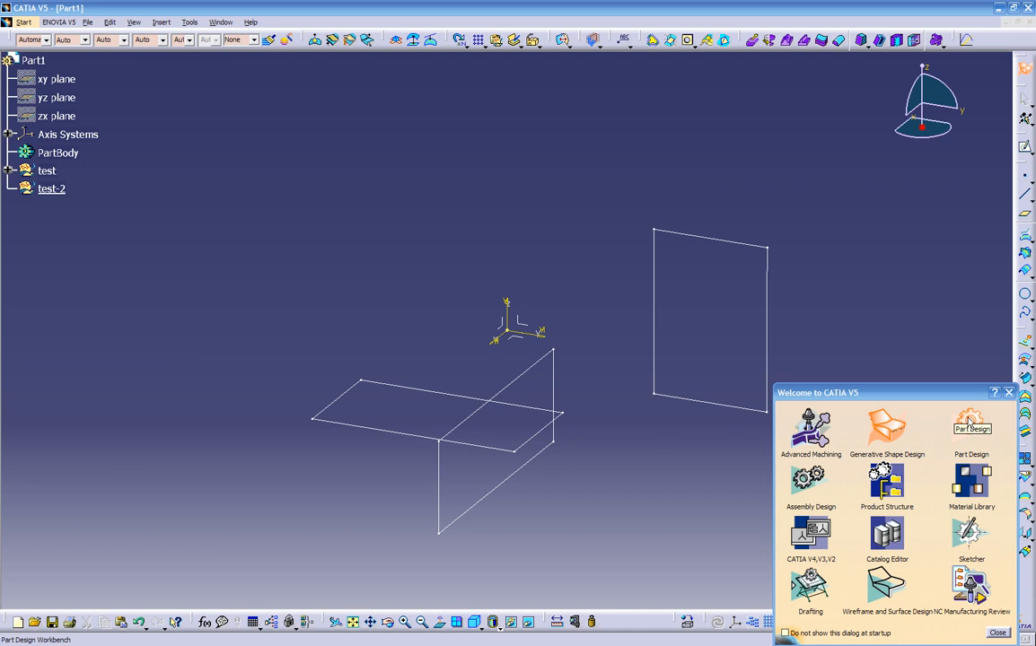
left_click(969, 422)
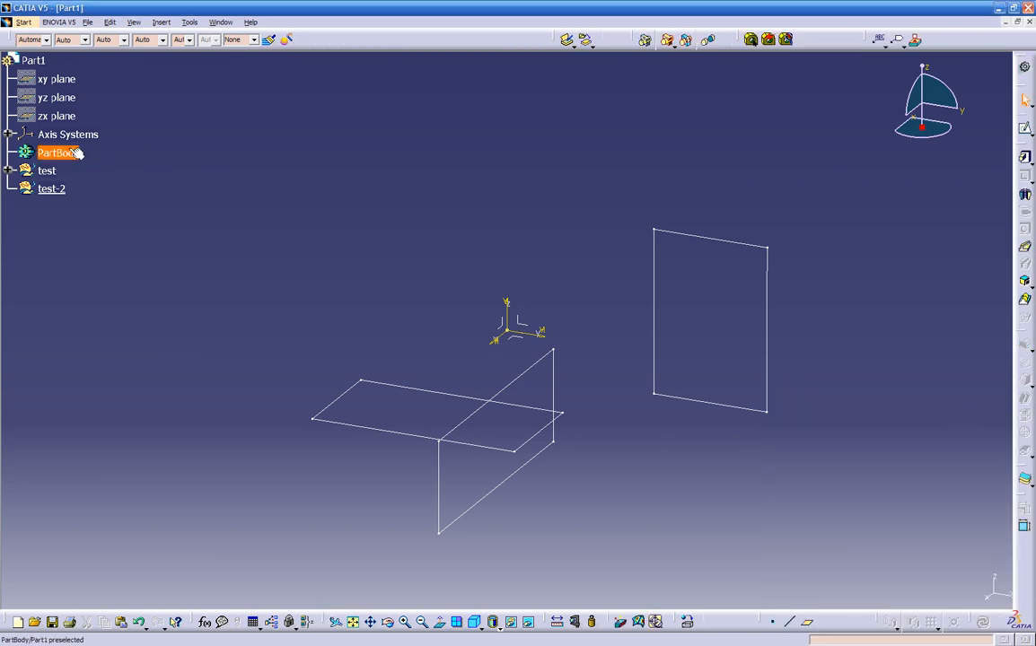
left_click(1024, 128)
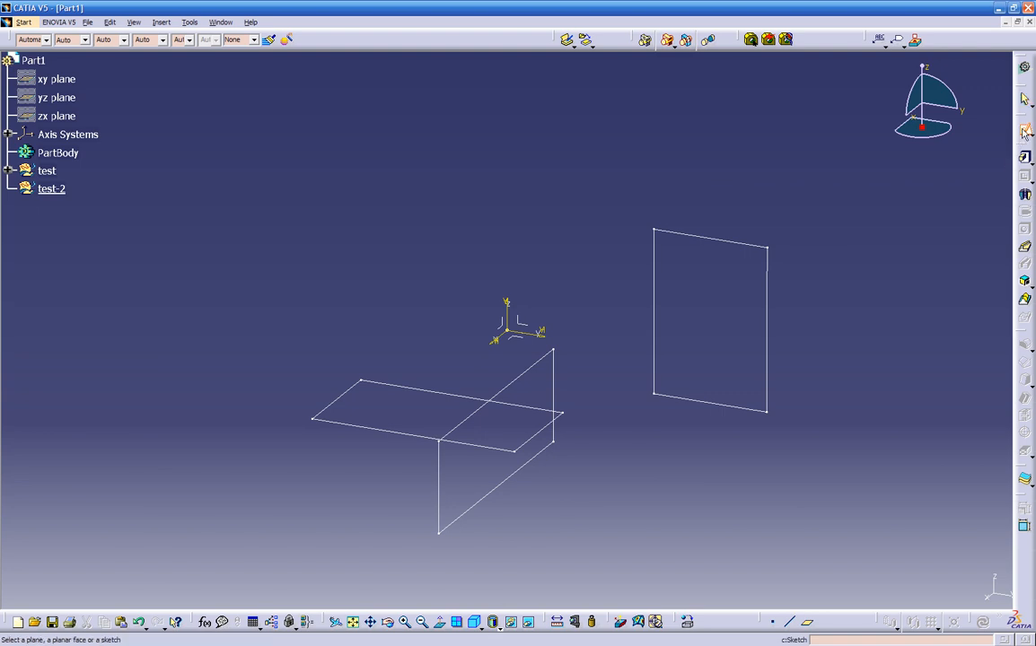
left_click(766, 300)
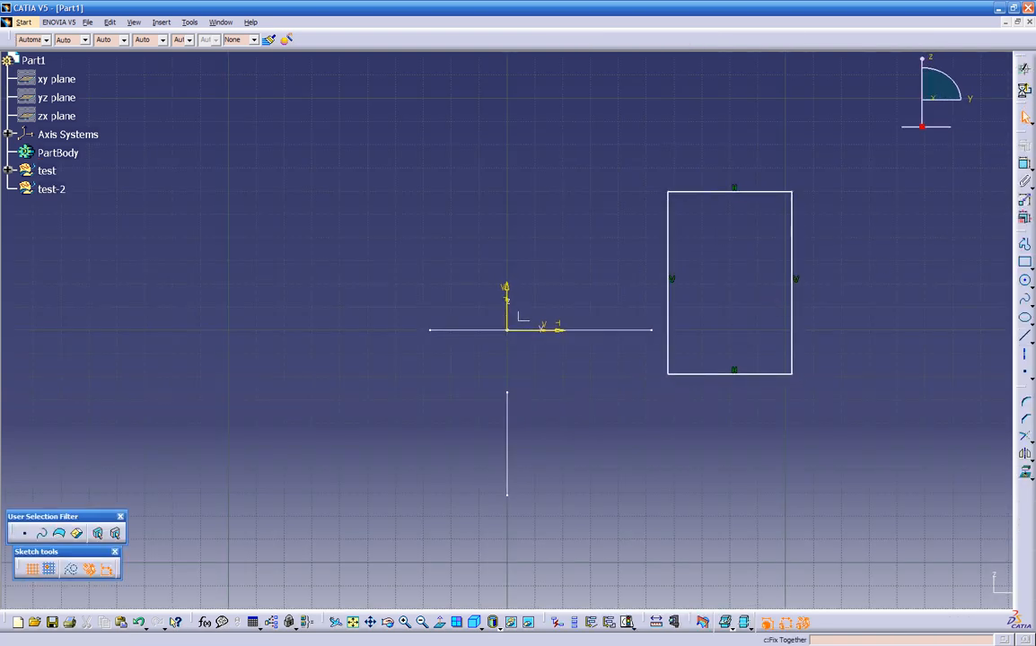
left_click(1025, 68)
left_click(1024, 157)
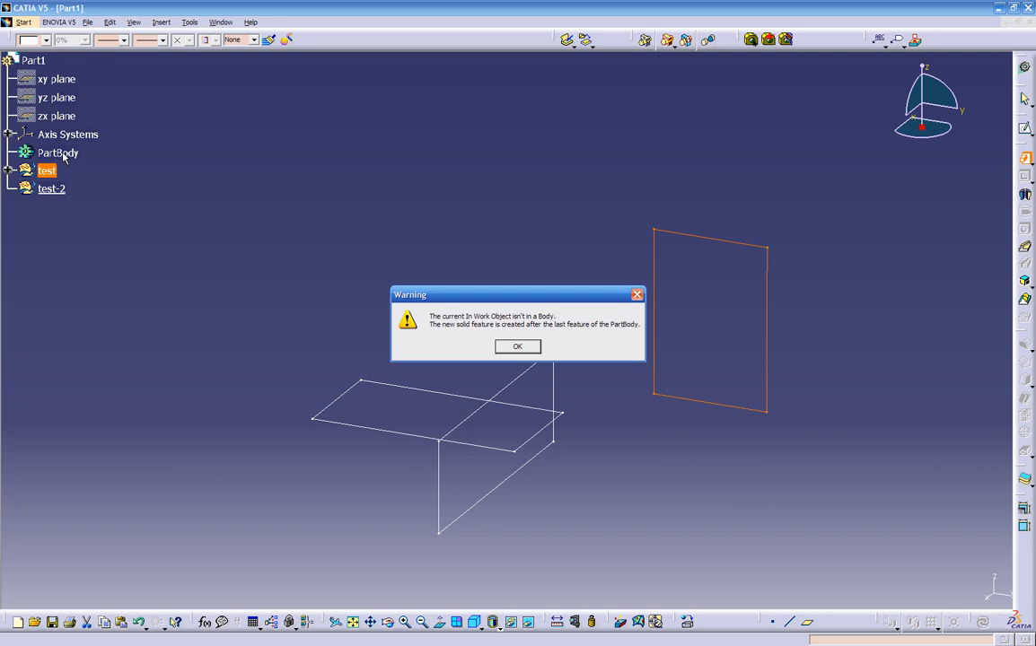
left_click(516, 349)
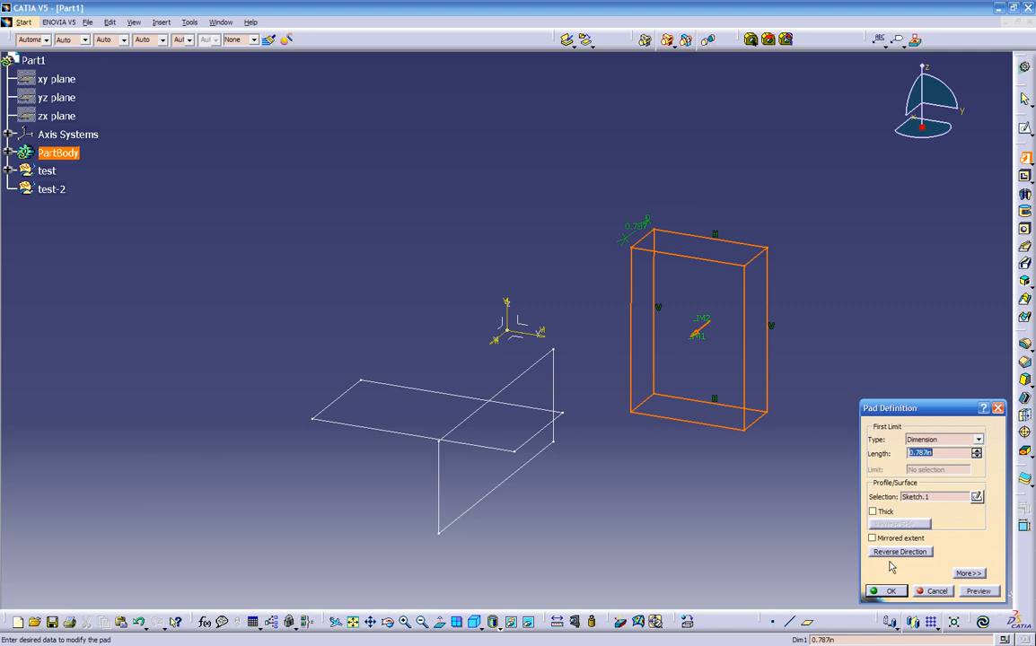
left_click(890, 593)
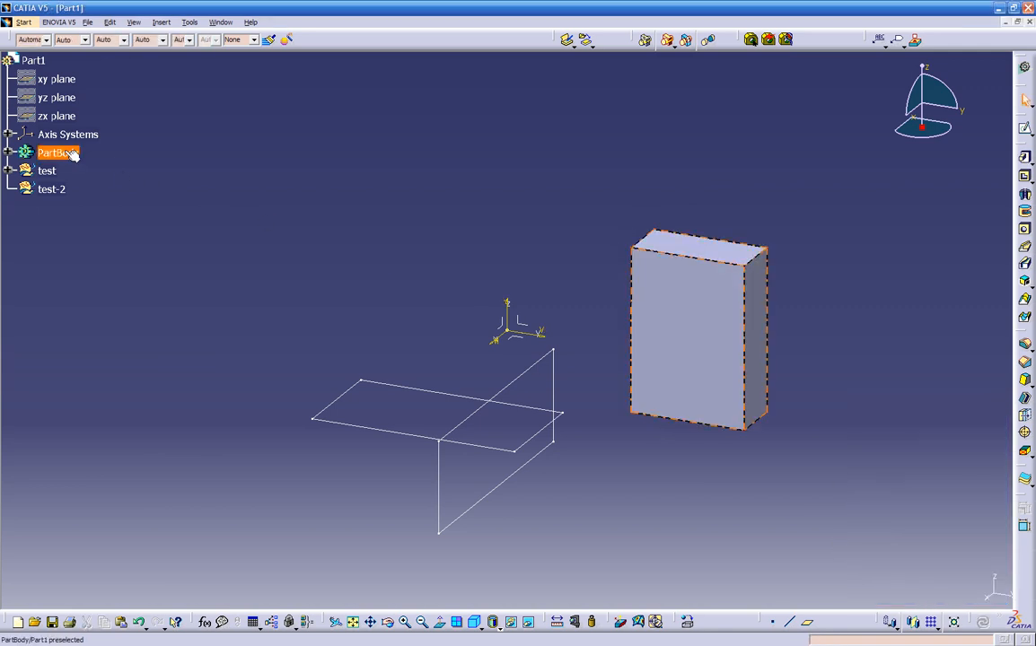
- Expand PartBody in the tree and define it as the in-work object
left_click(8, 152)
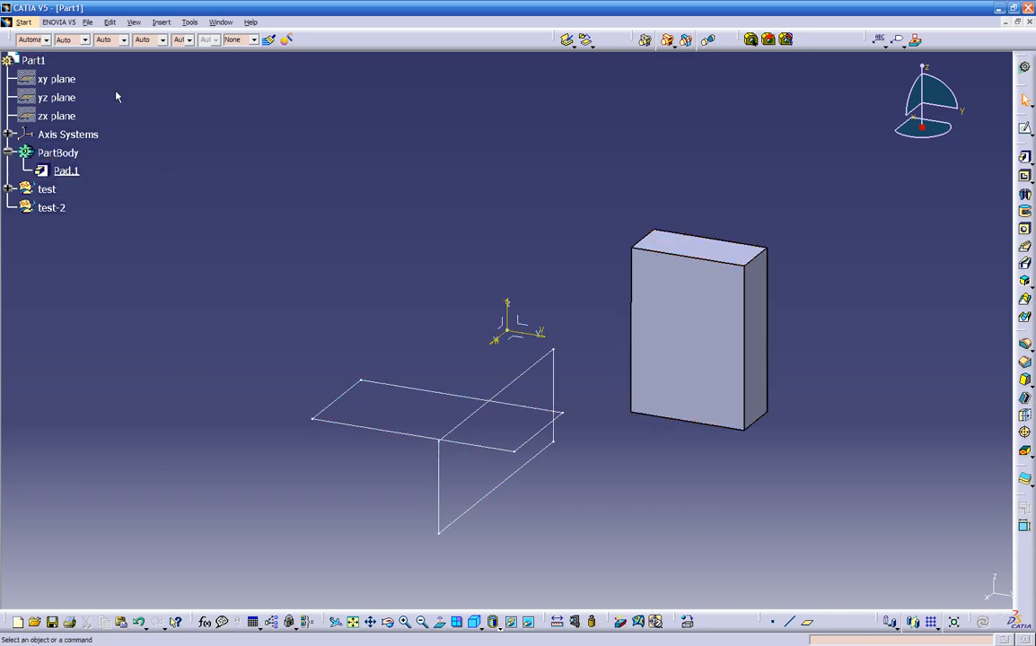
right_click(47, 151)
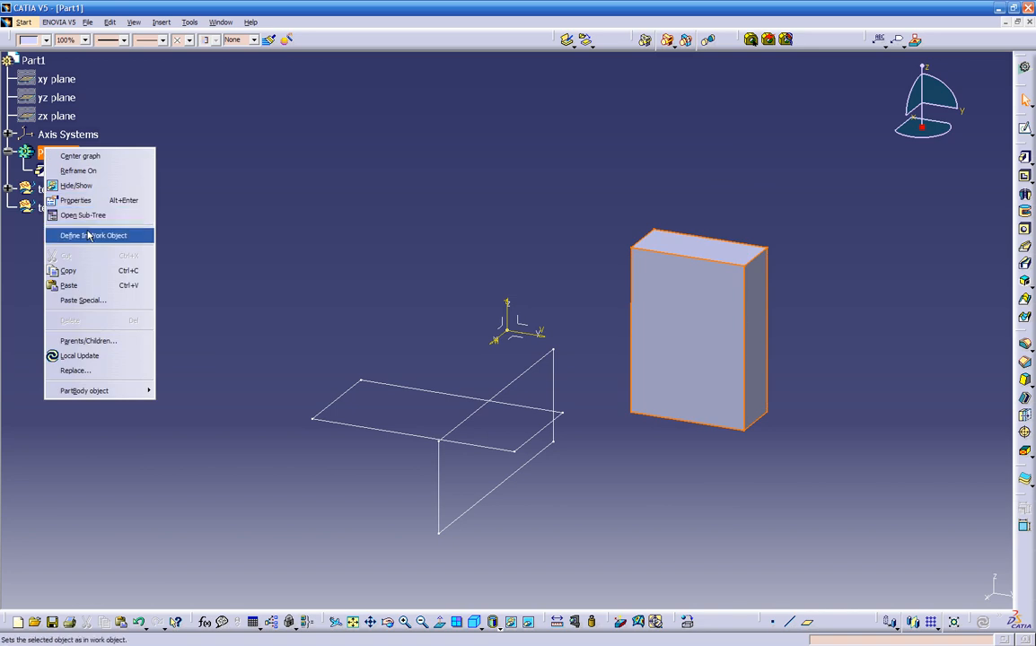
left_click(90, 235)
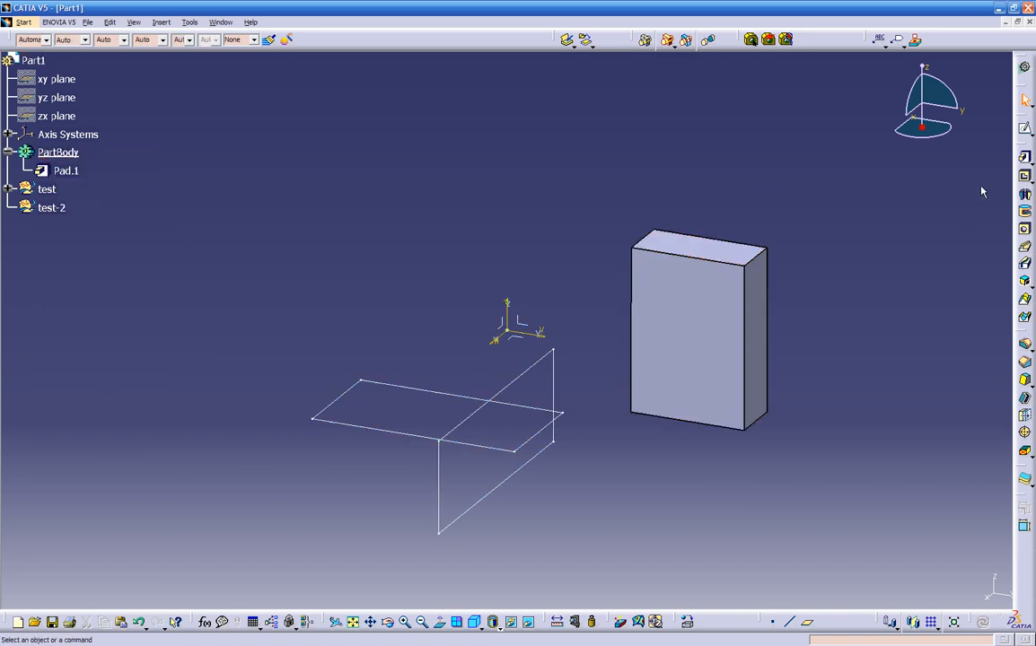
- Pad the horizontal rectangle sketch on the xy plane by 0.787 in inside PartBody
left_click(1024, 156)
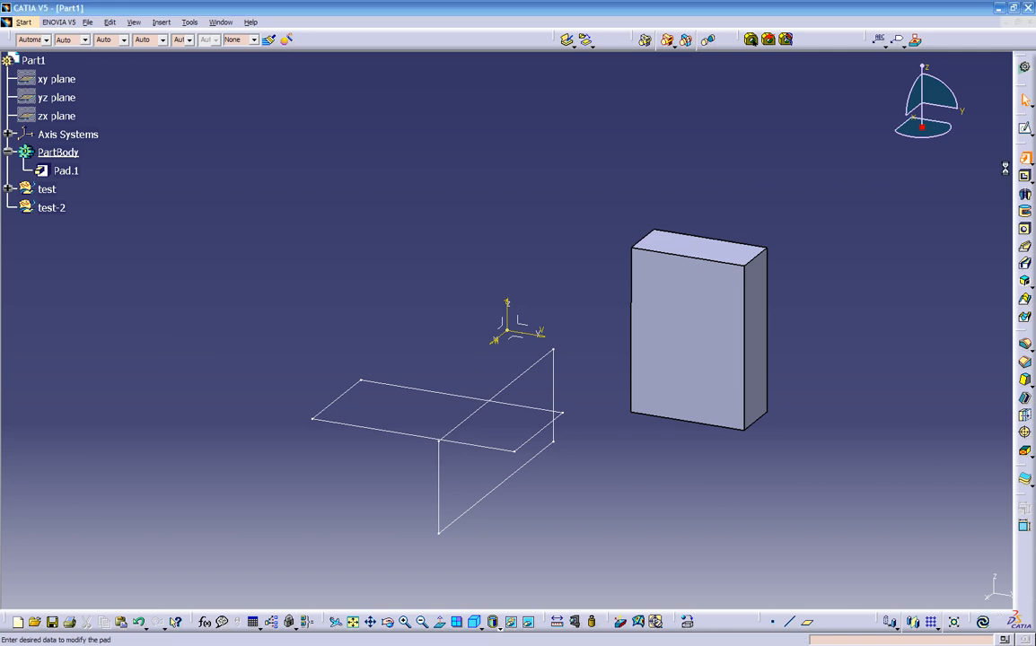
left_click(426, 395)
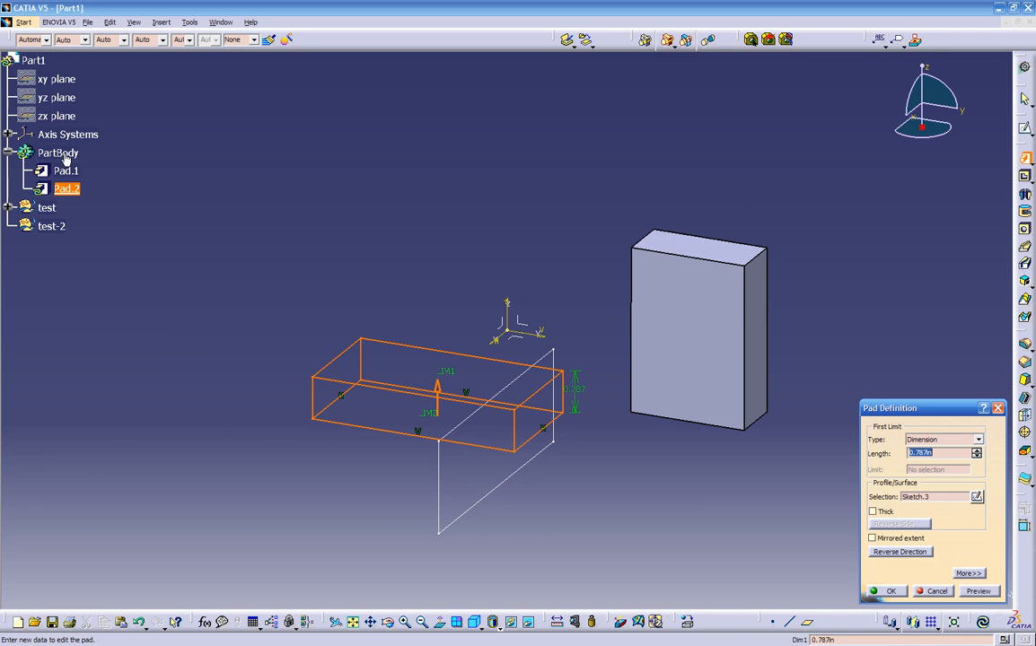
left_click(889, 590)
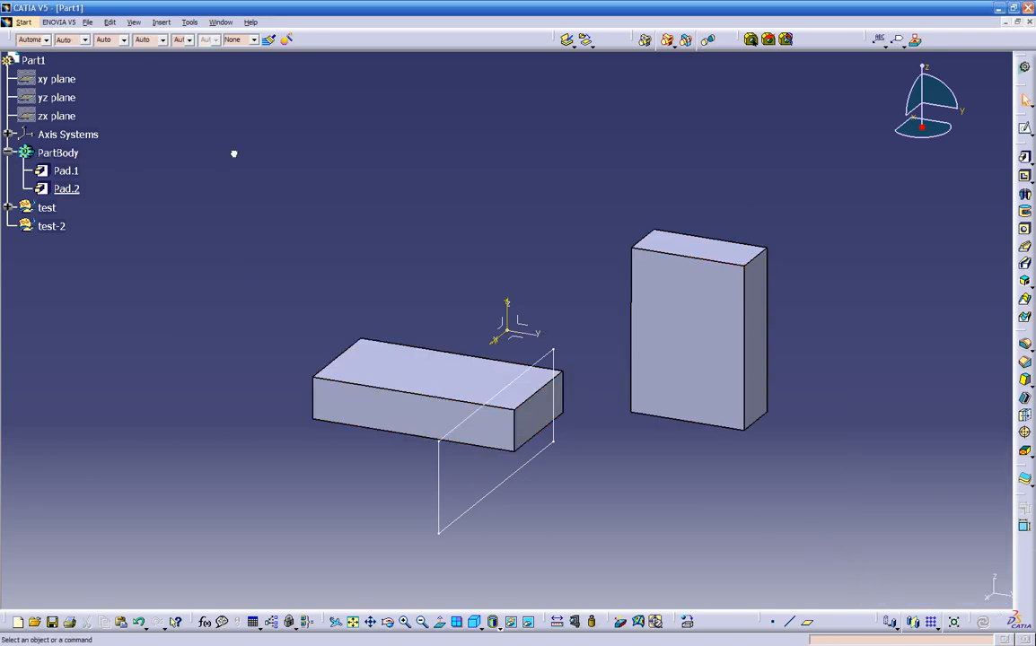
- Insert a new empty body into the part
left_click(160, 22)
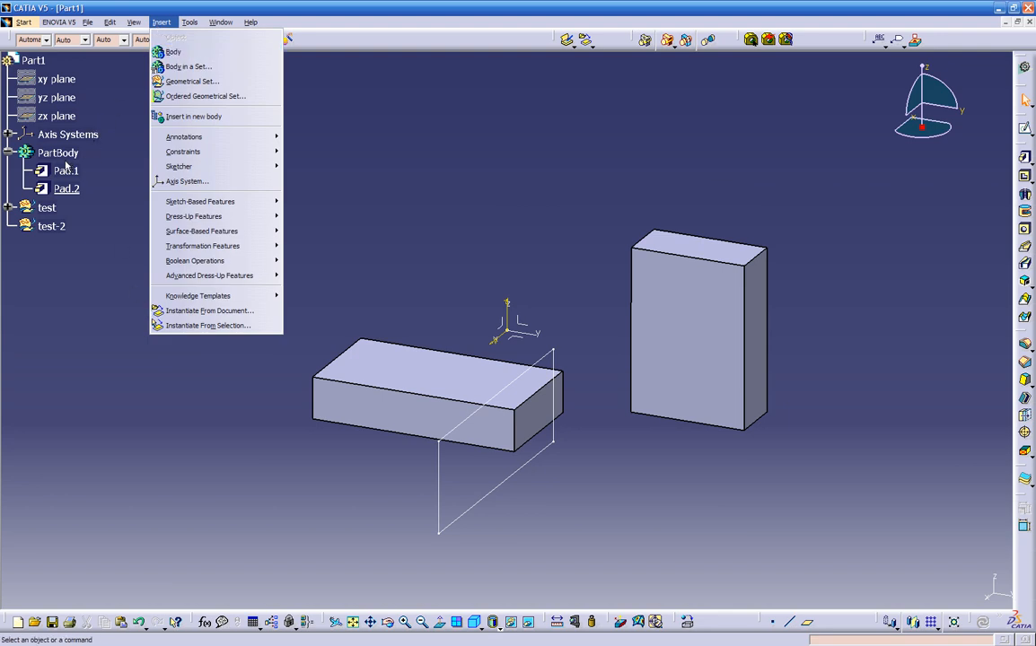
left_click(94, 228)
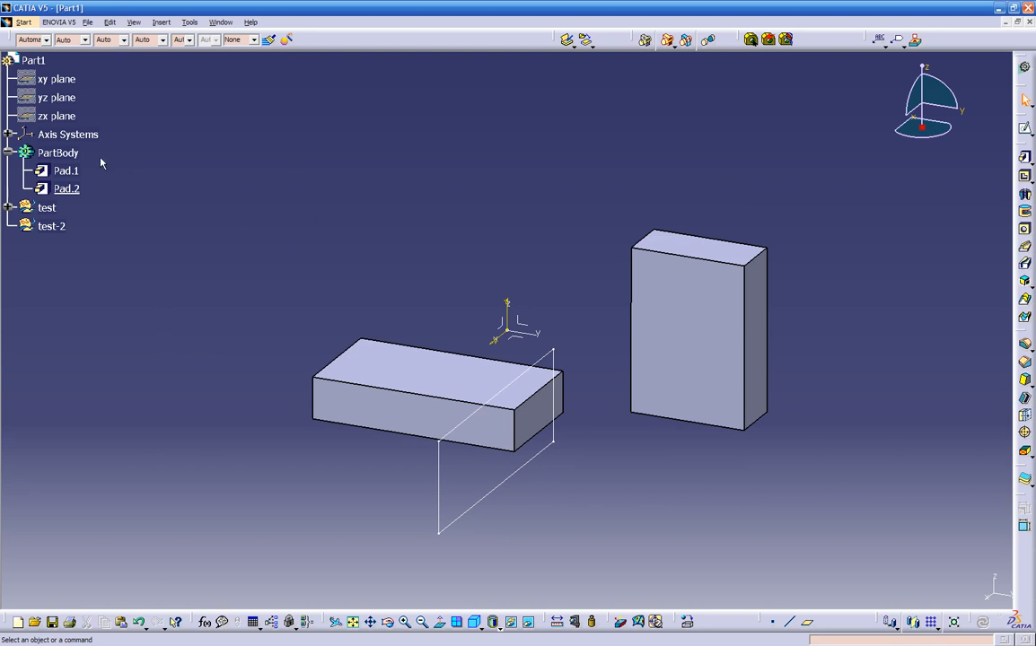
left_click(163, 25)
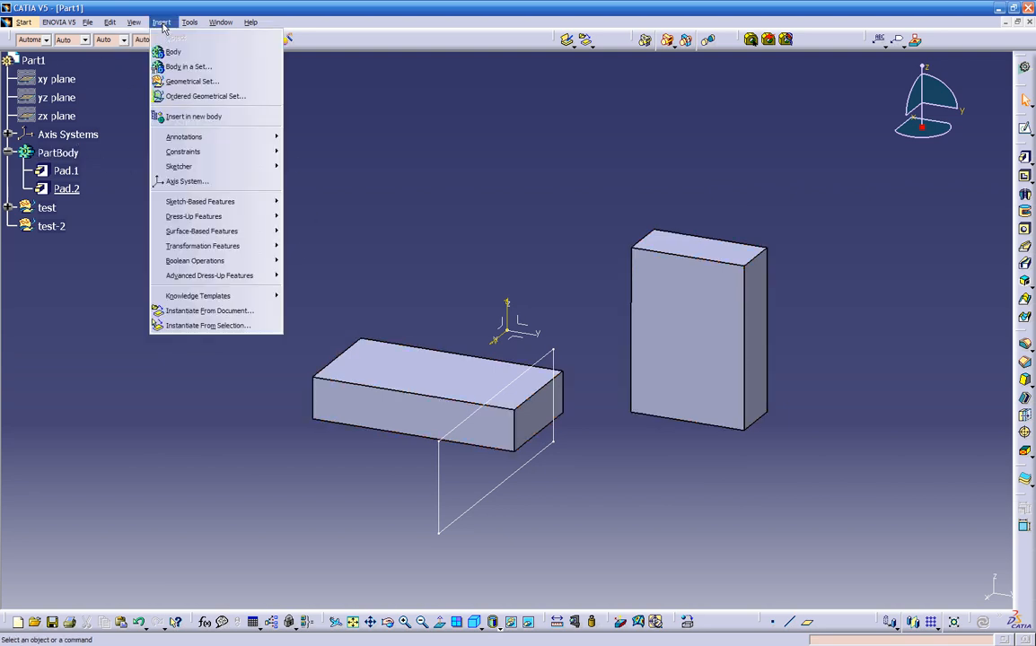
left_click(173, 53)
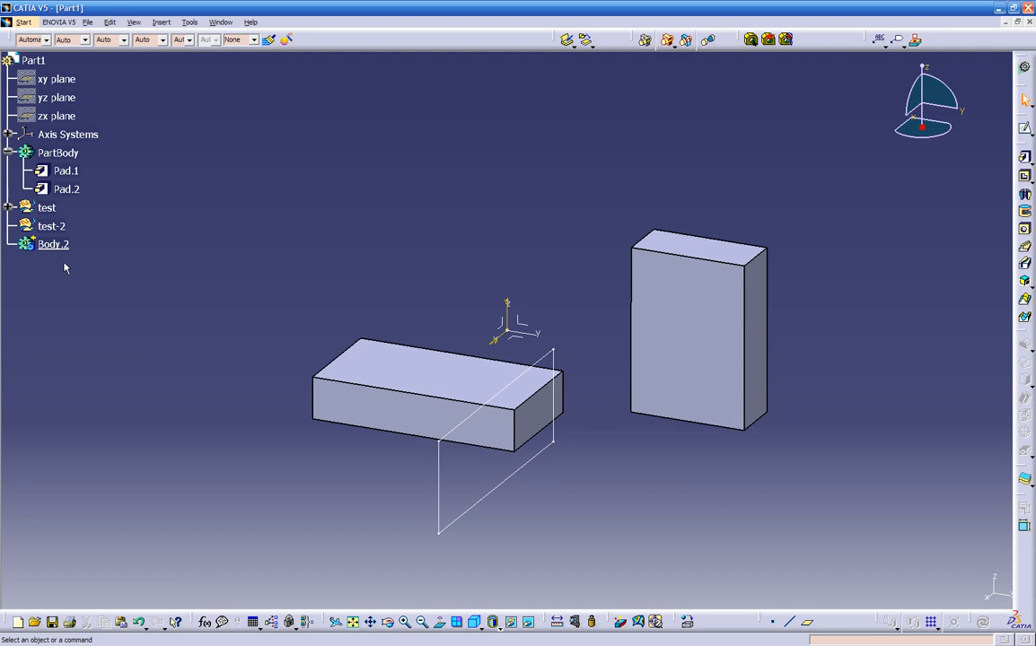
- Pad the remaining vertical rectangle sketch on the zx plane by 0.787 in inside the new body
left_click(1025, 127)
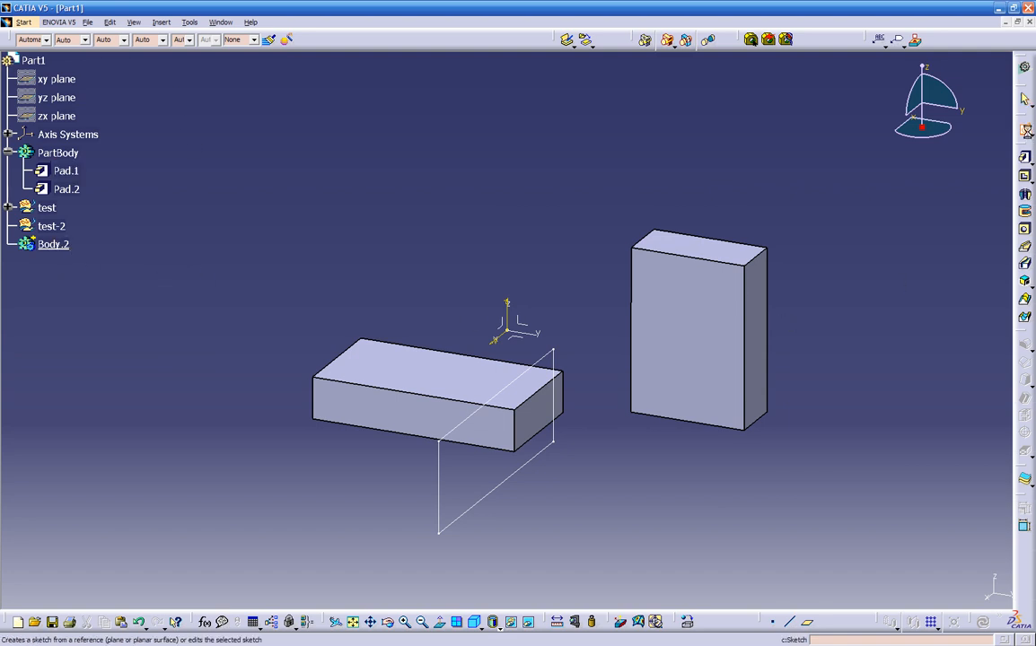
left_click(495, 488)
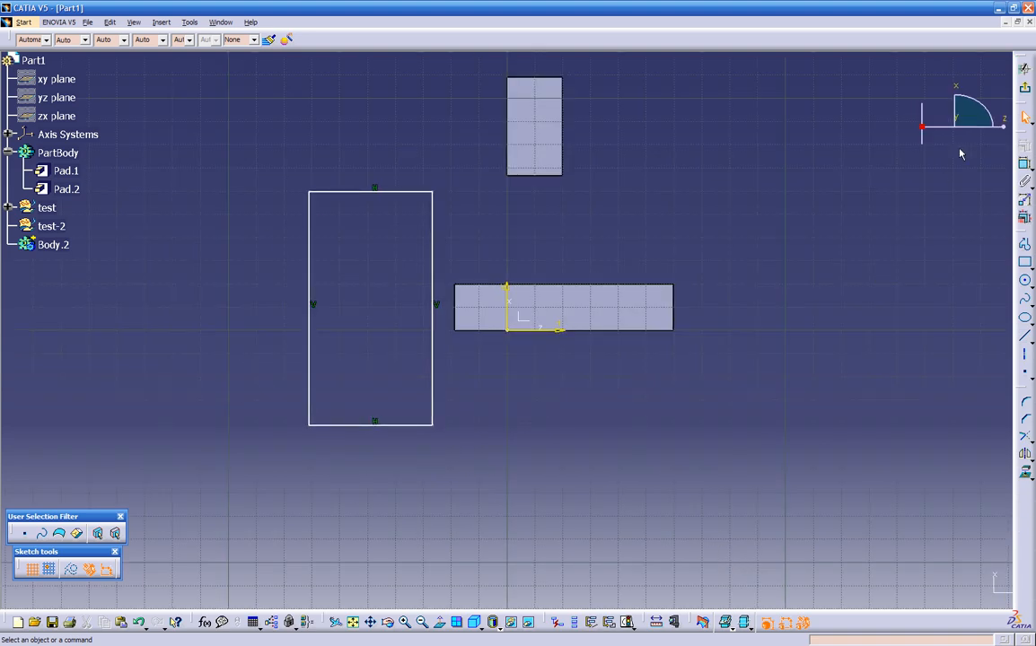
left_click(1024, 89)
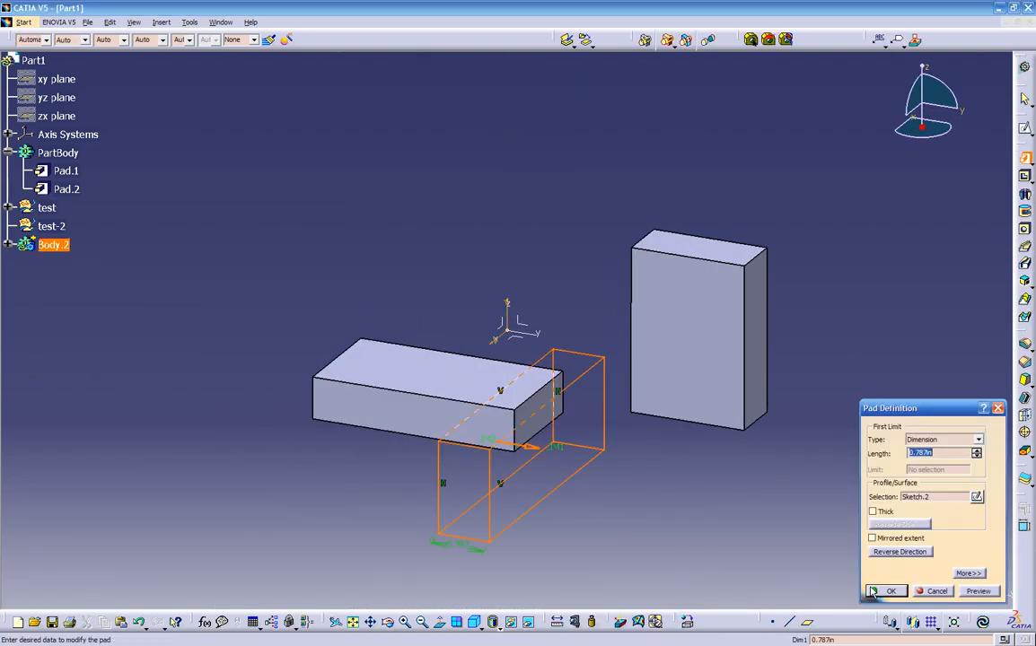
left_click(884, 591)
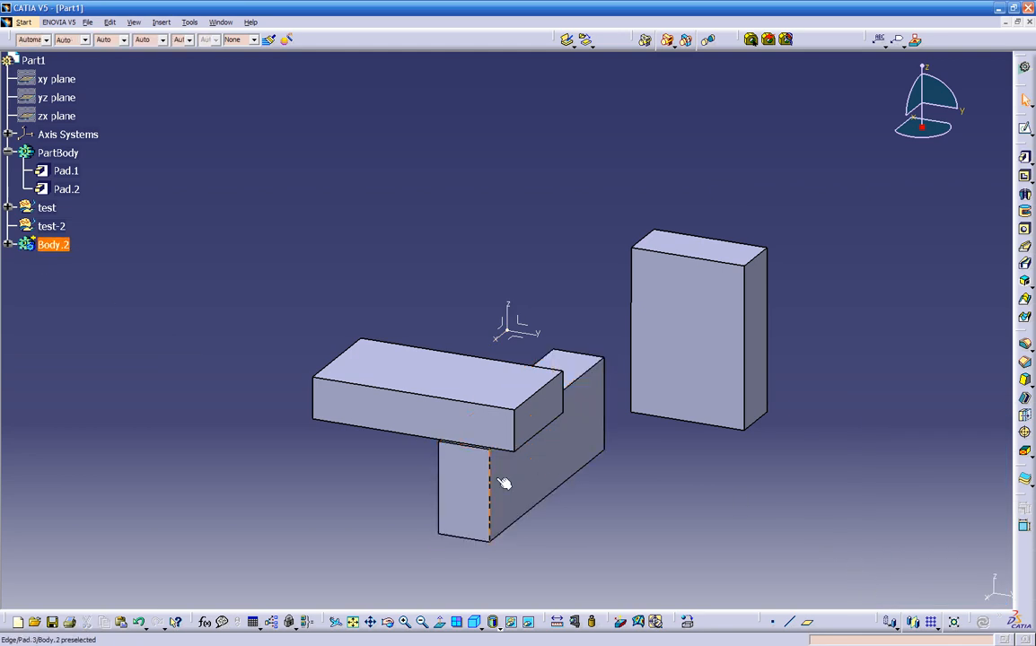
- Expand the new body in the tree, collapse PartBody, and examine the three padded blocks
left_click(7, 244)
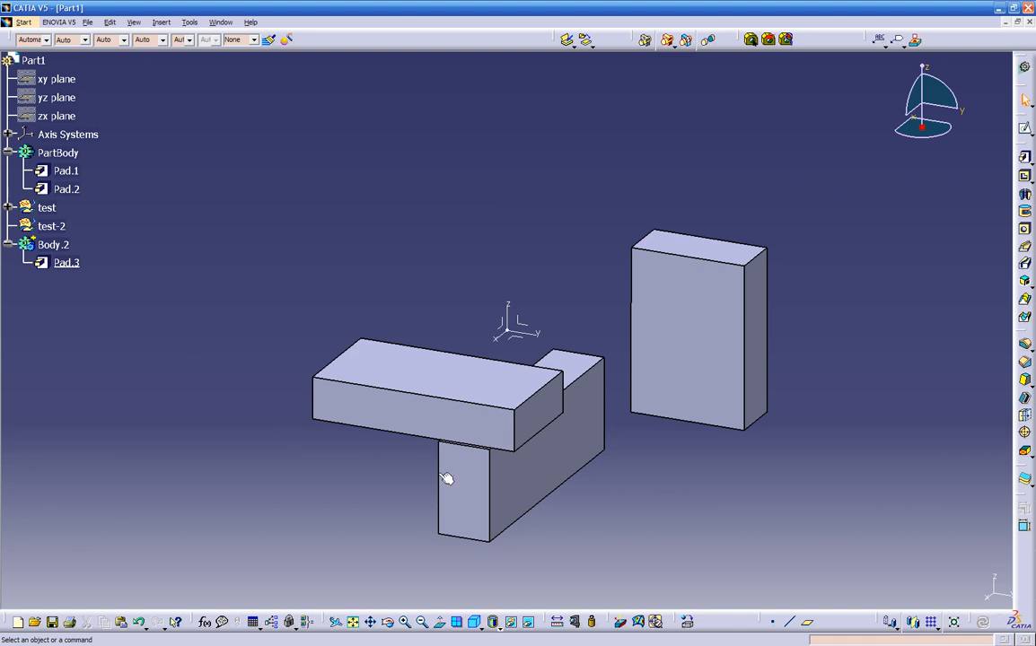
middle_click_drag(351, 285, 416, 280)
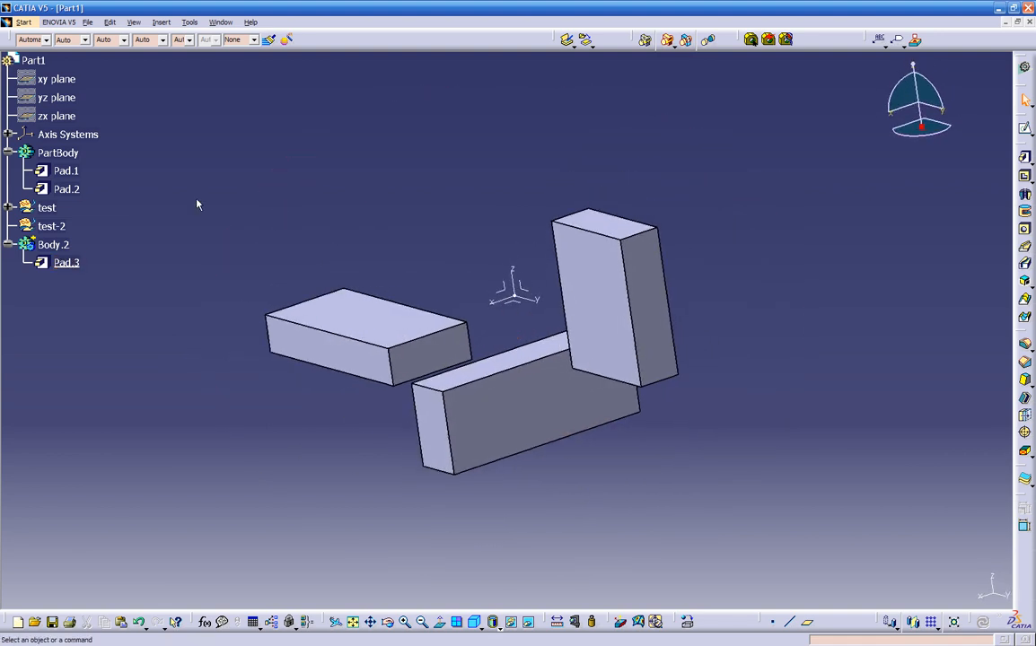
left_click(8, 154)
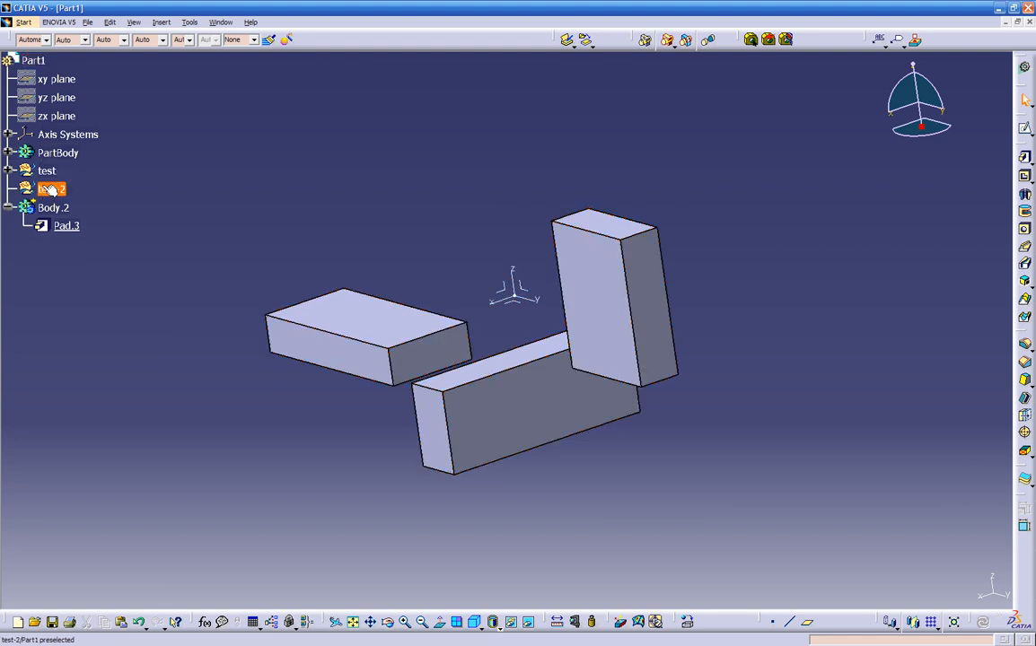
middle_click_drag(216, 440, 347, 391)
middle_click_drag(408, 371, 411, 395)
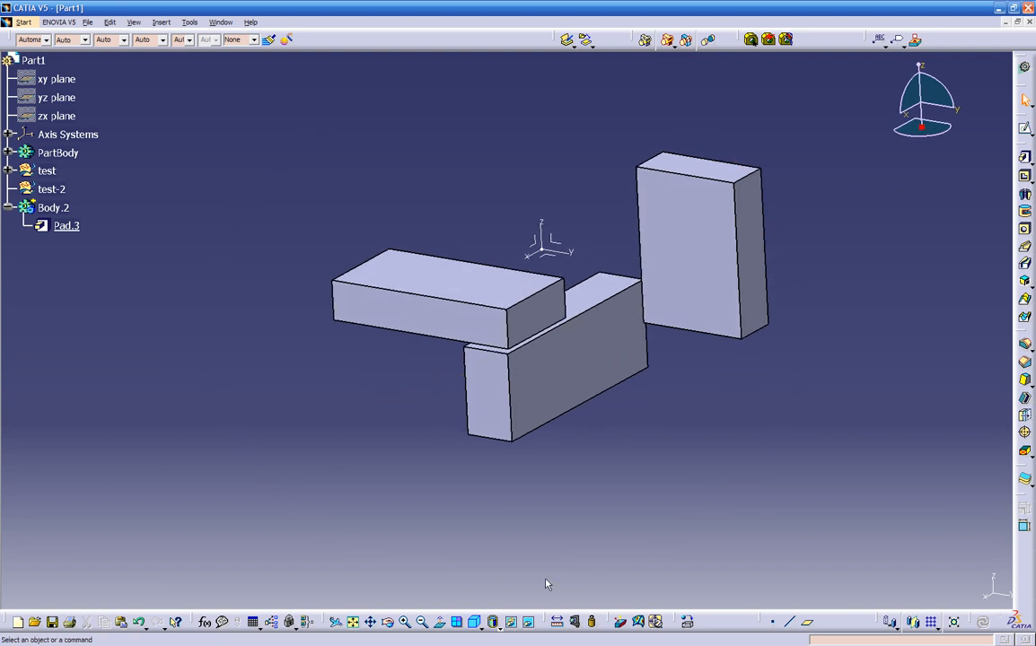
- Center the specification tree on the pad feature behind the horizontal block's front face
right_click(399, 308)
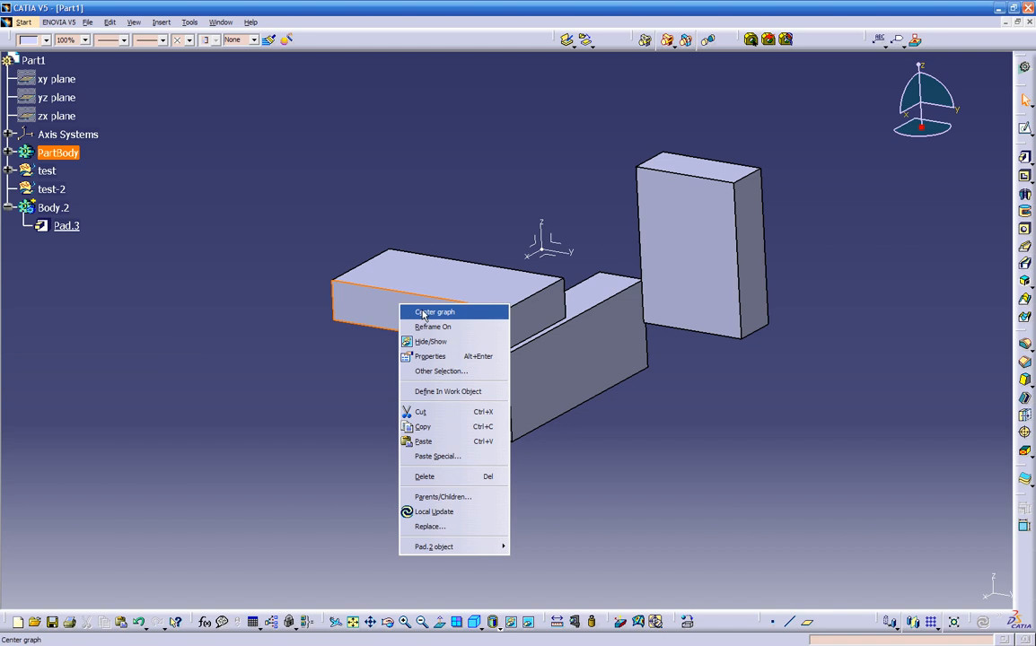
left_click(424, 312)
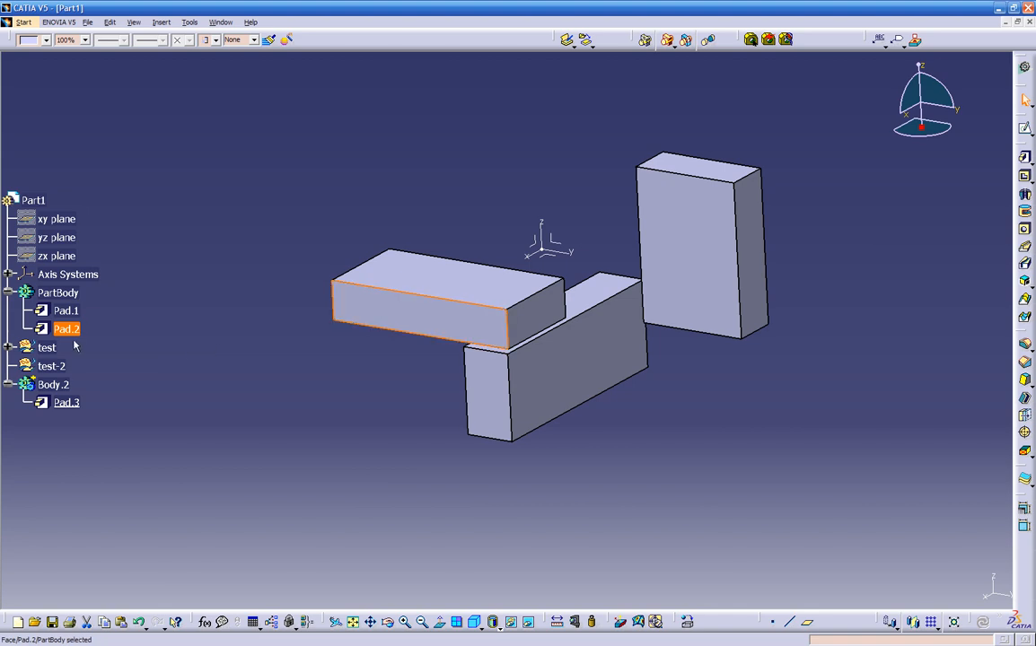
left_click(176, 326)
middle_click_drag(287, 308, 542, 322)
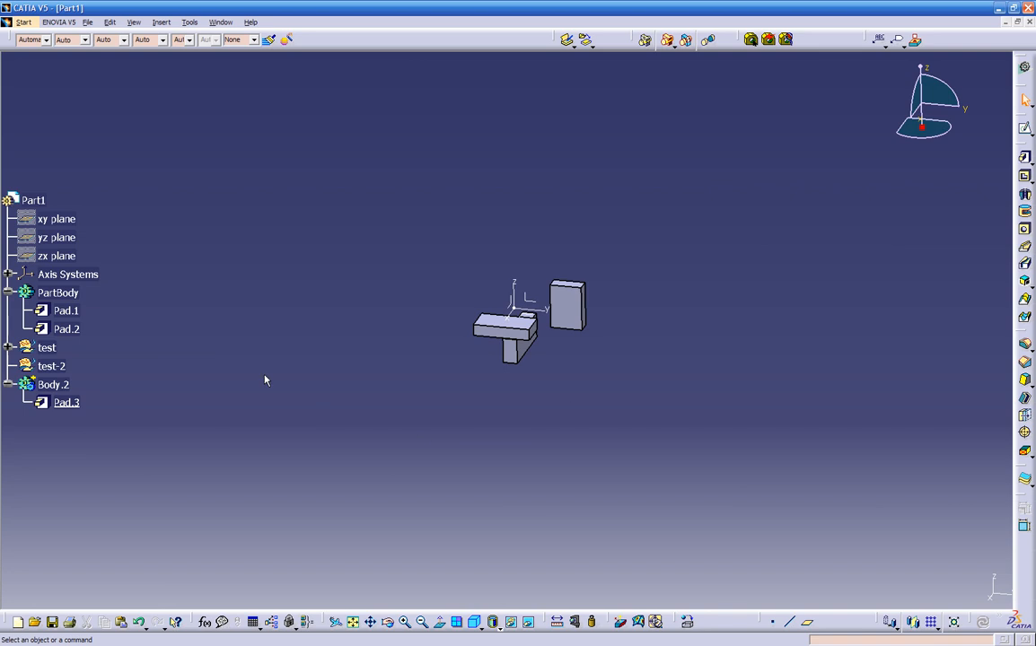
- Reframe the view on PartBody and examine its two blocks
right_click(69, 294)
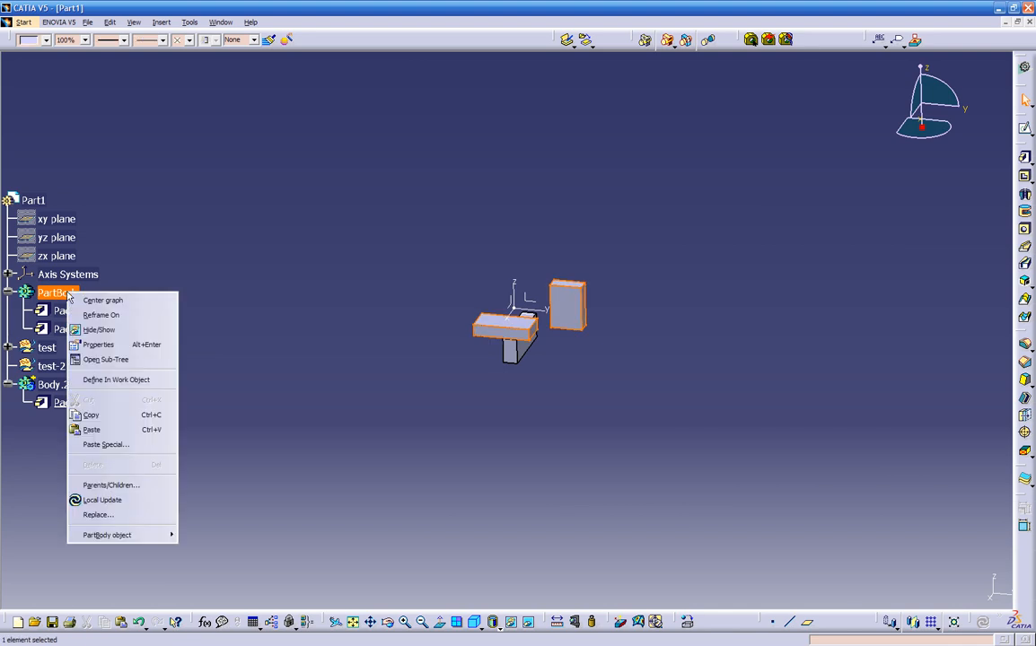
left_click(91, 315)
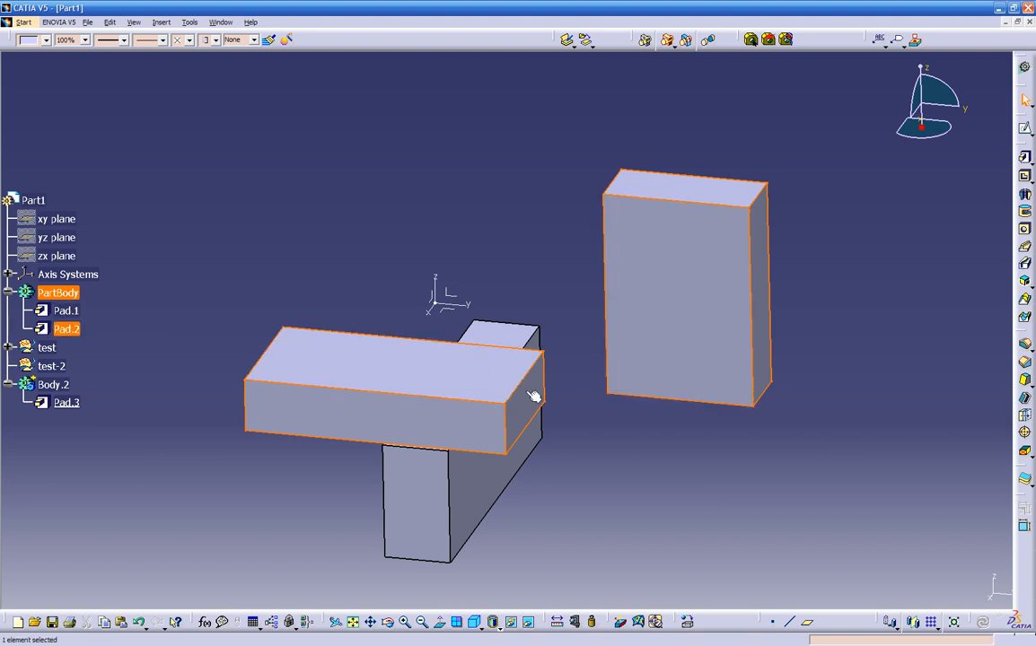
middle_click_drag(495, 430, 369, 504)
- Center the tree on the horizontal block's pad and on the zx plane block's pad in Body.2
right_click(404, 338)
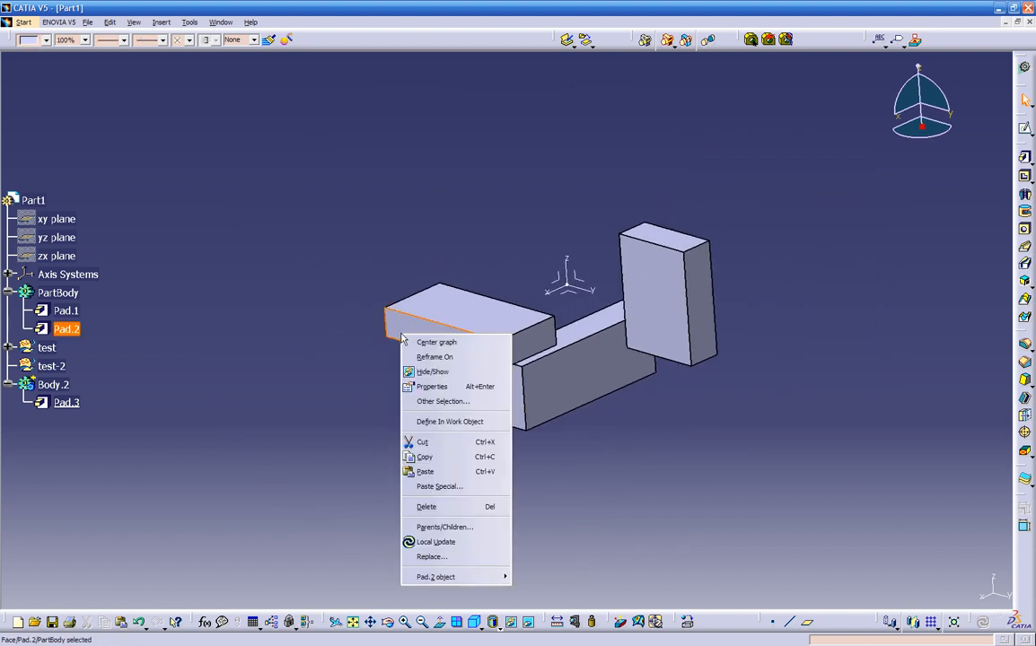
left_click(446, 344)
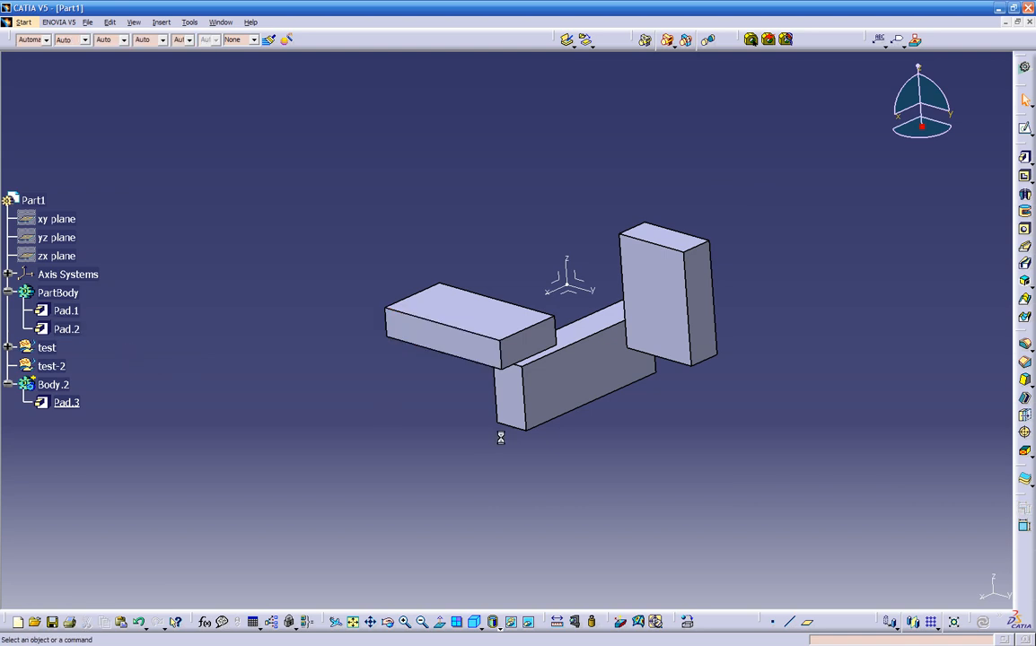
right_click(530, 406)
left_click(575, 171)
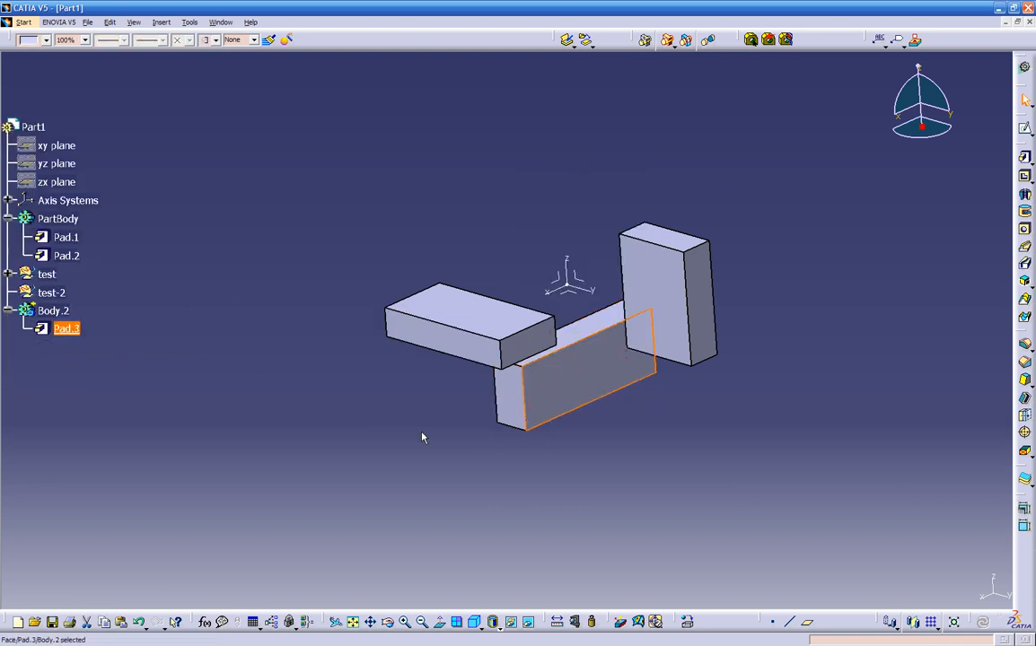
left_click(218, 344)
- Reframe the view on Pad.1 and examine that block beside the other two
right_click(63, 237)
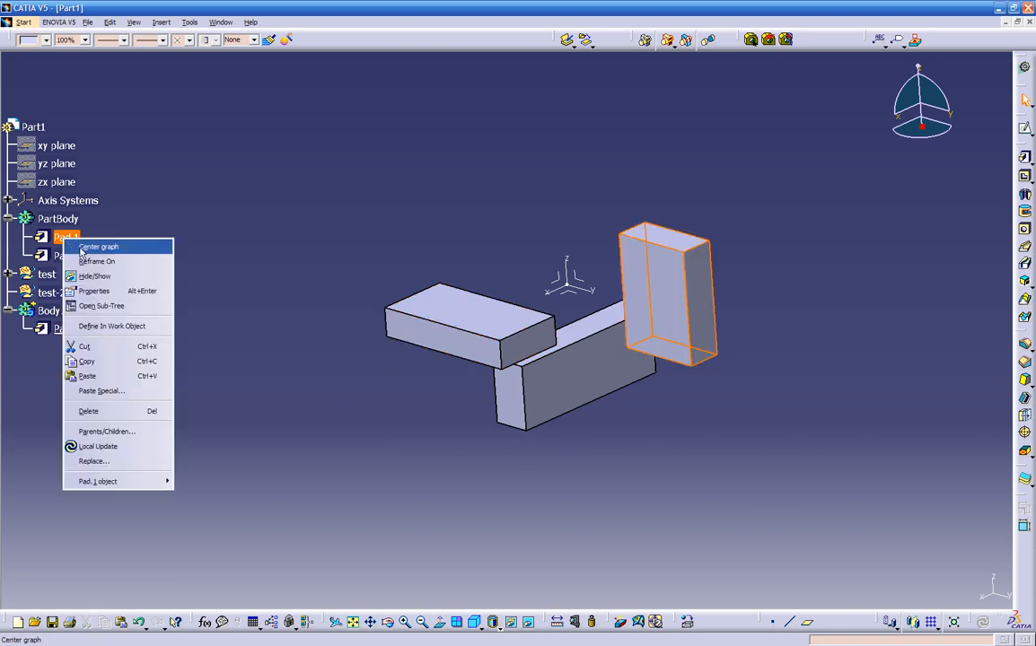
left_click(96, 263)
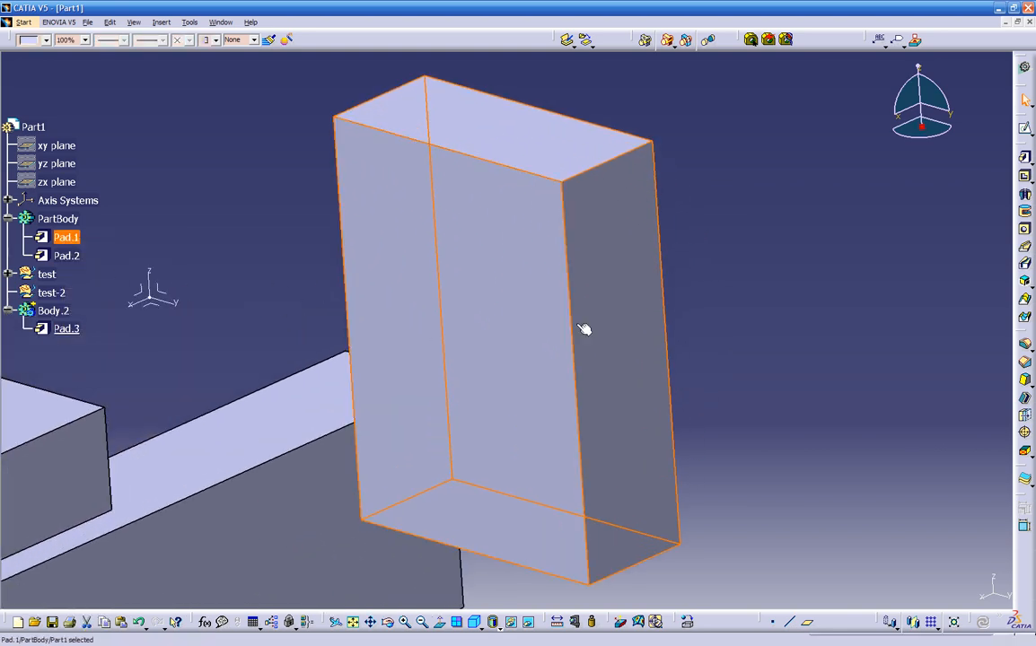
middle_click_drag(763, 263, 551, 486)
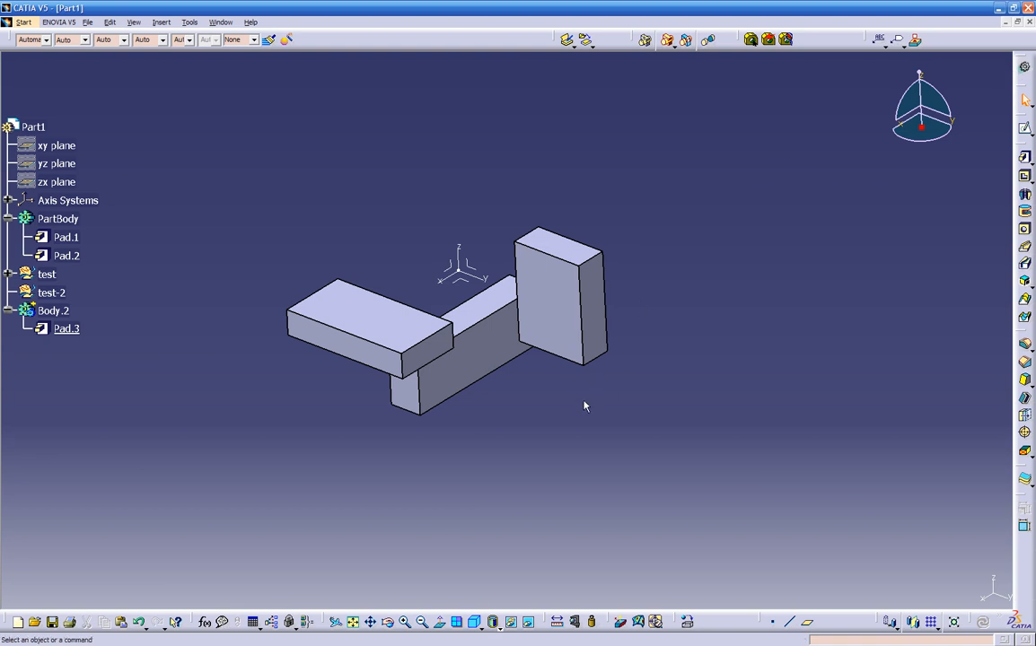
- Switch the part to the Generative Shape Design workbench and view the blocks from another angle
left_click(1023, 68)
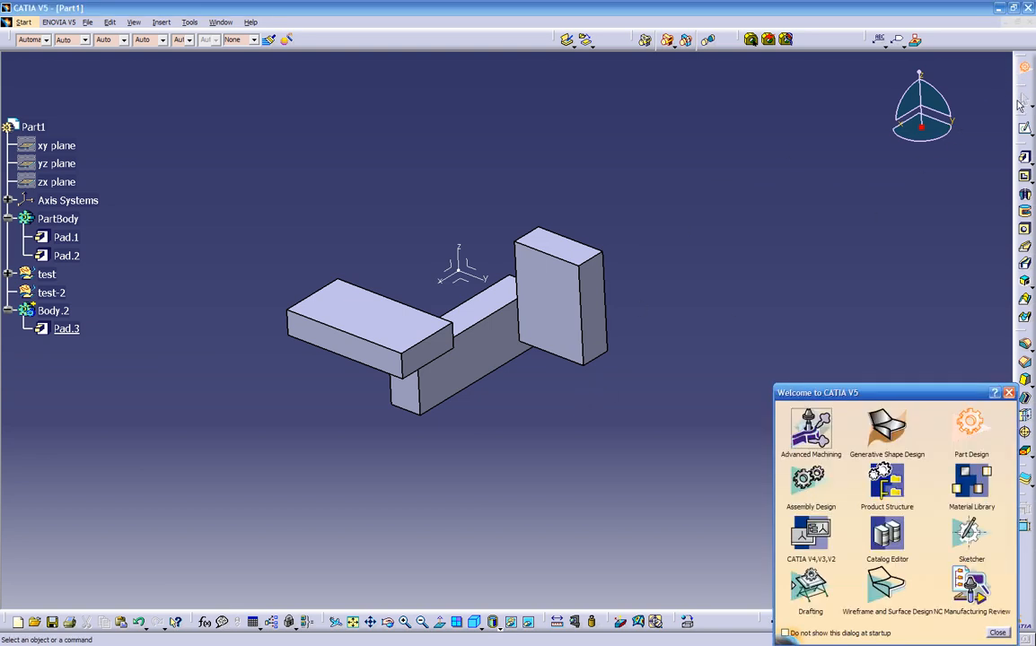
left_click(906, 440)
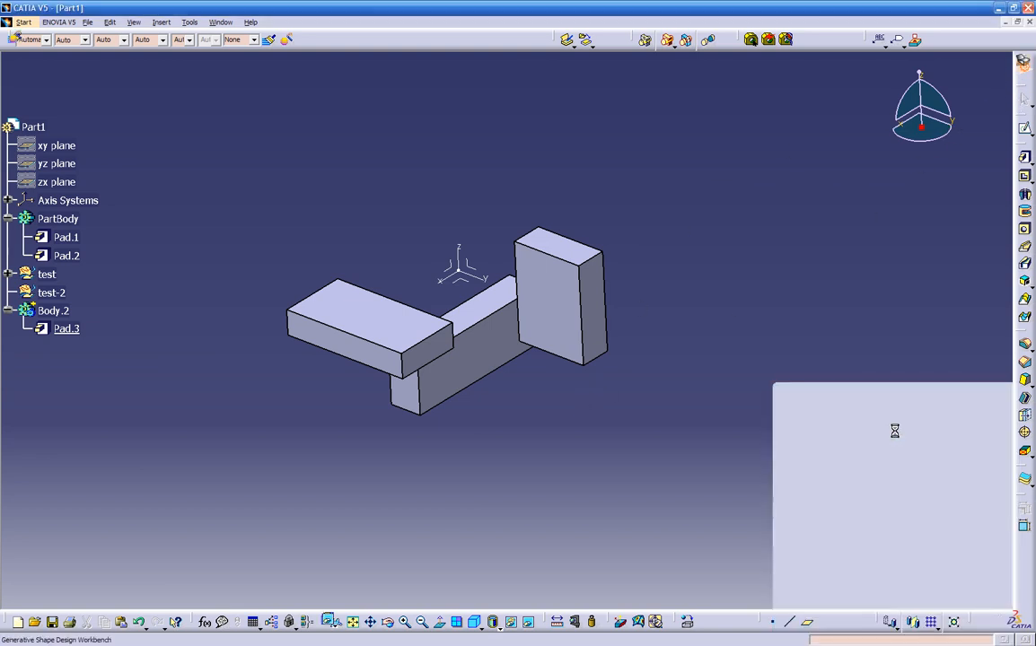
middle_click_drag(721, 478, 538, 405)
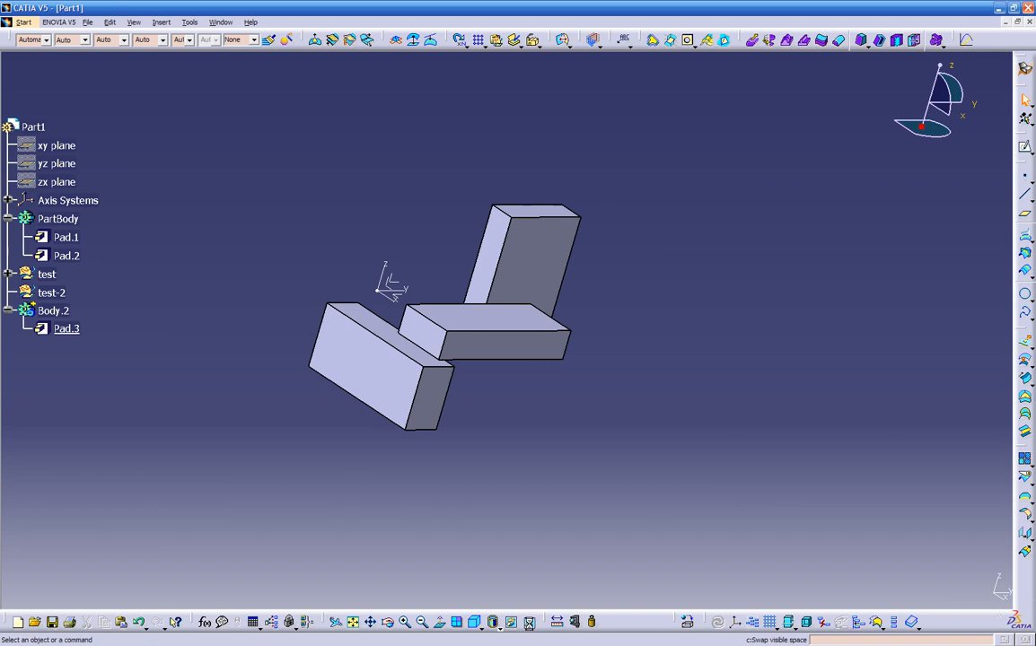
- Show the hidden space, inspect which geometrical set holds the horizontal rectangle sketch, and return to the visible space
left_click(530, 622)
mouse_move(366, 401)
middle_mouse_down()
mouse_move(393, 430)
mouse_move(496, 348)
middle_mouse_up()
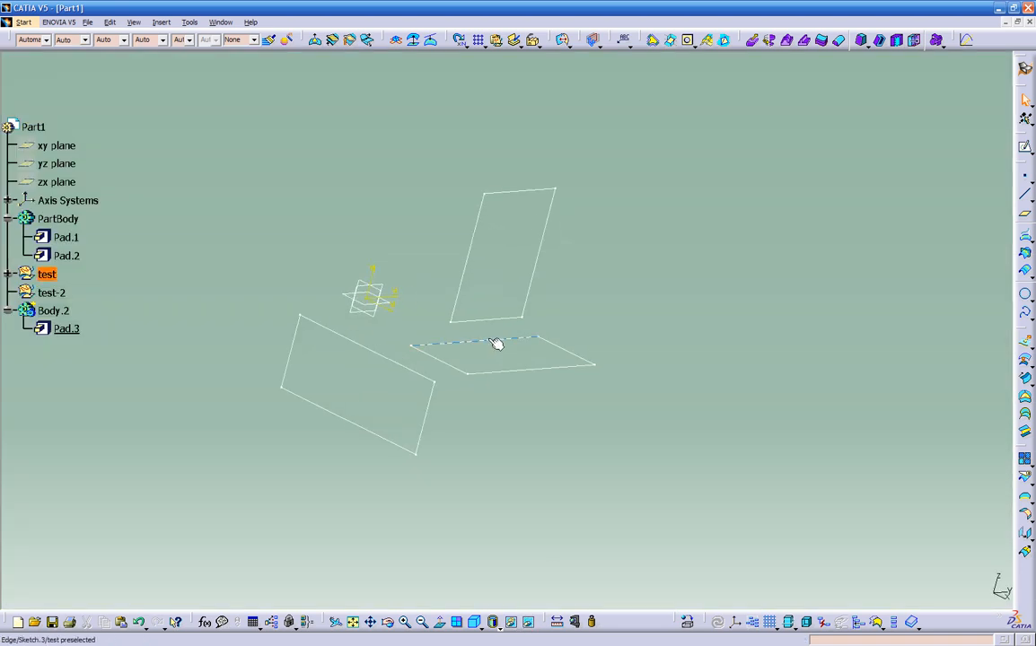
right_click(497, 345)
left_click(519, 378)
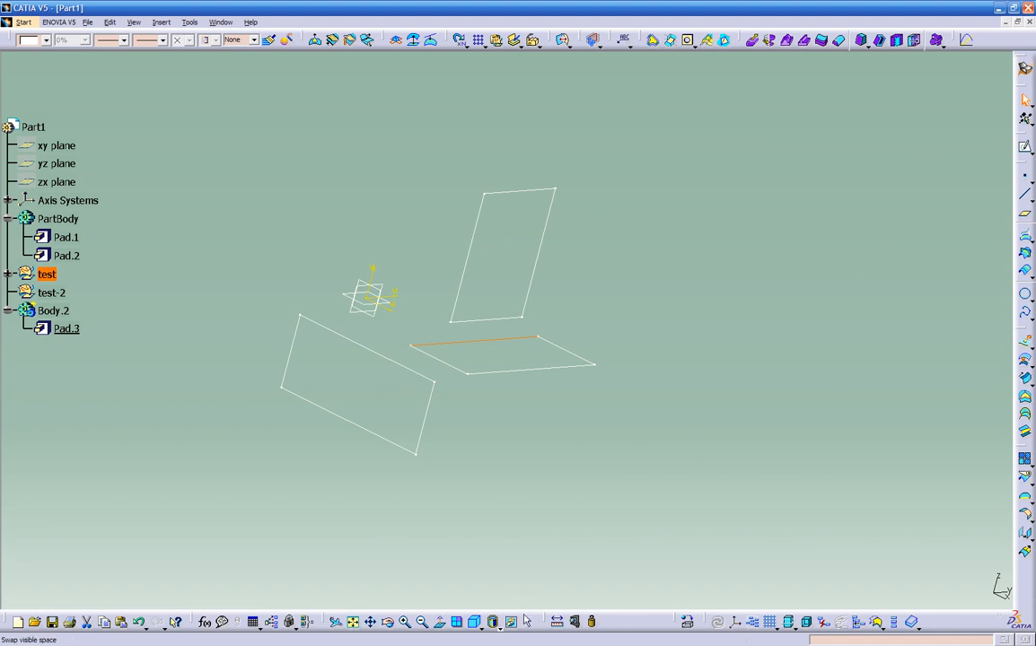
left_click(529, 623)
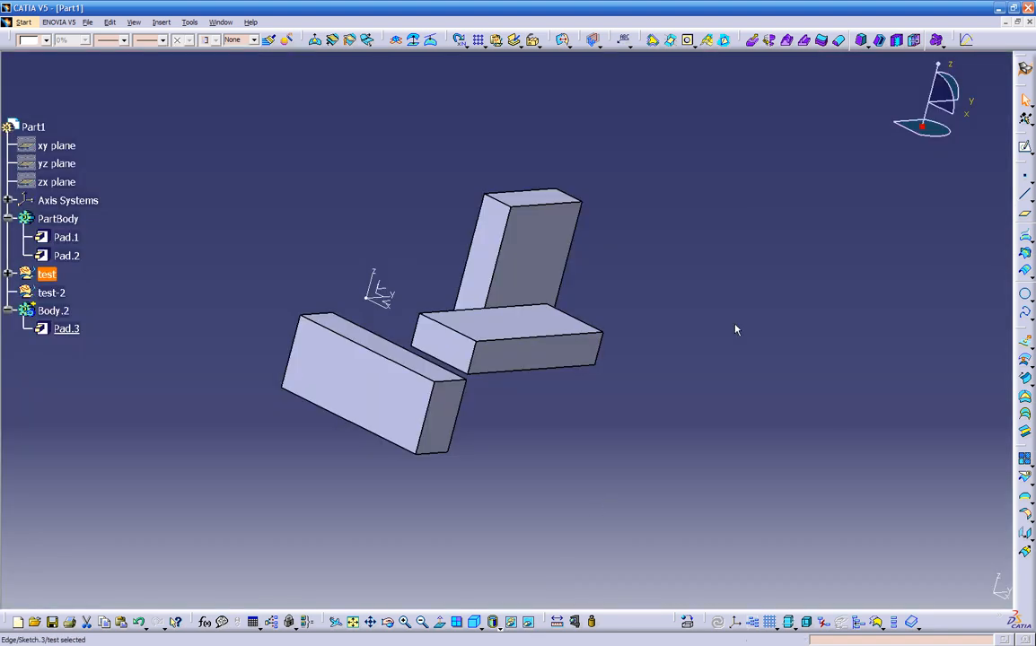
- Close the current part and start a new part in the Generative Shape Design workbench
left_click(1029, 22)
left_click(524, 348)
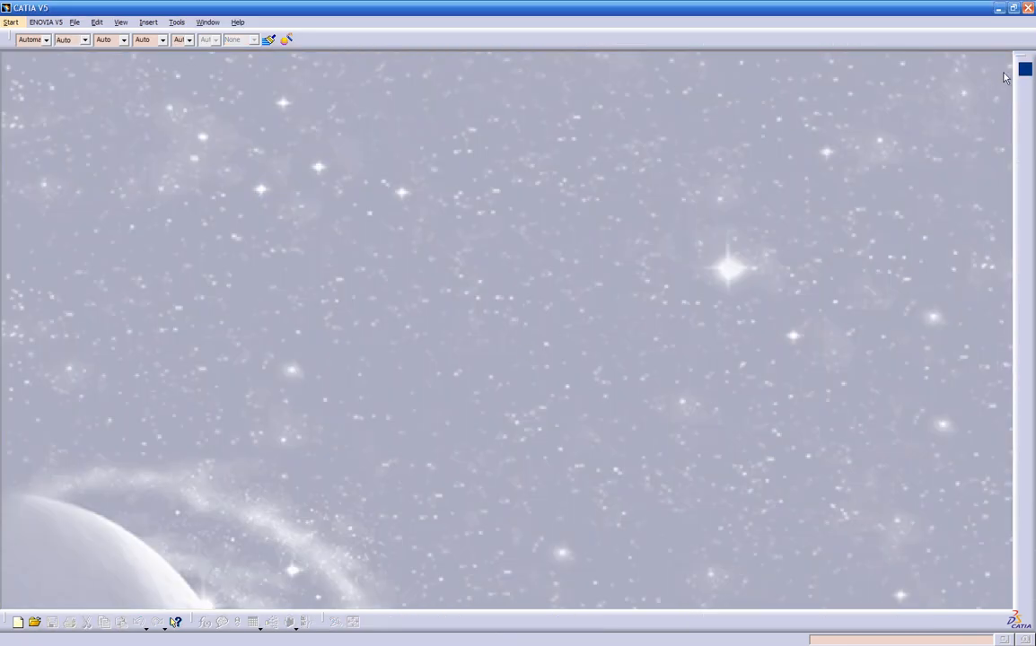
left_click(1025, 69)
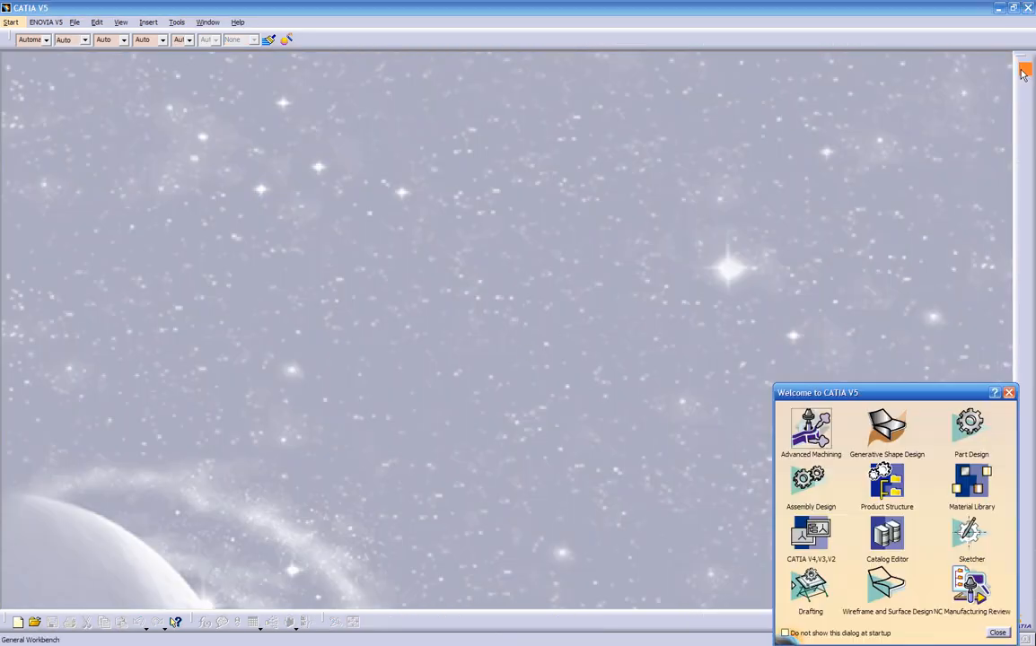
left_click(888, 427)
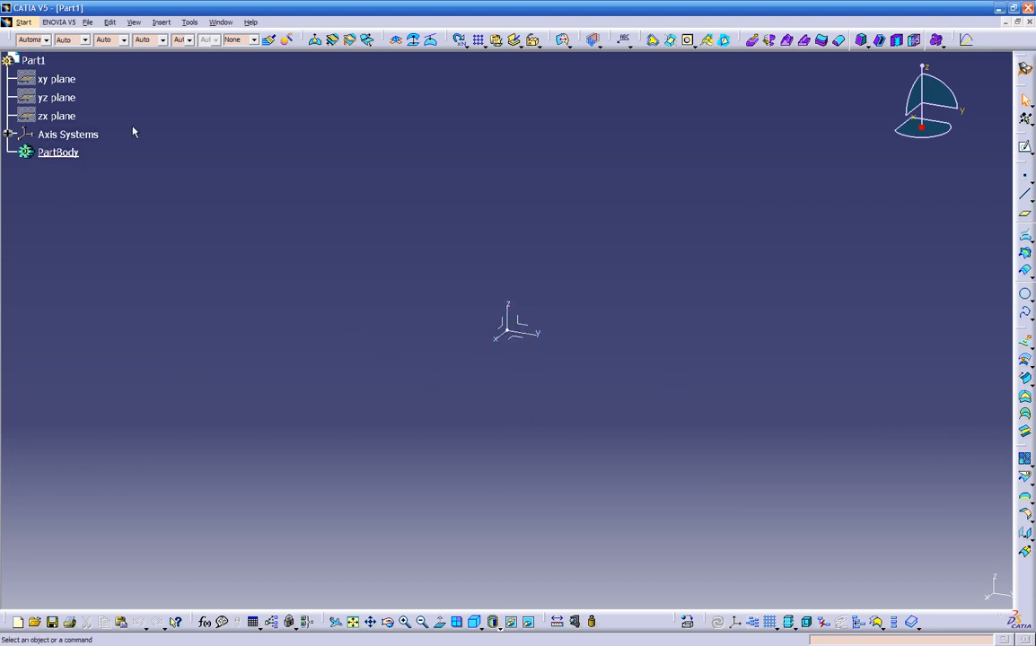
- Insert a geometrical set named test into the new part
left_click(161, 23)
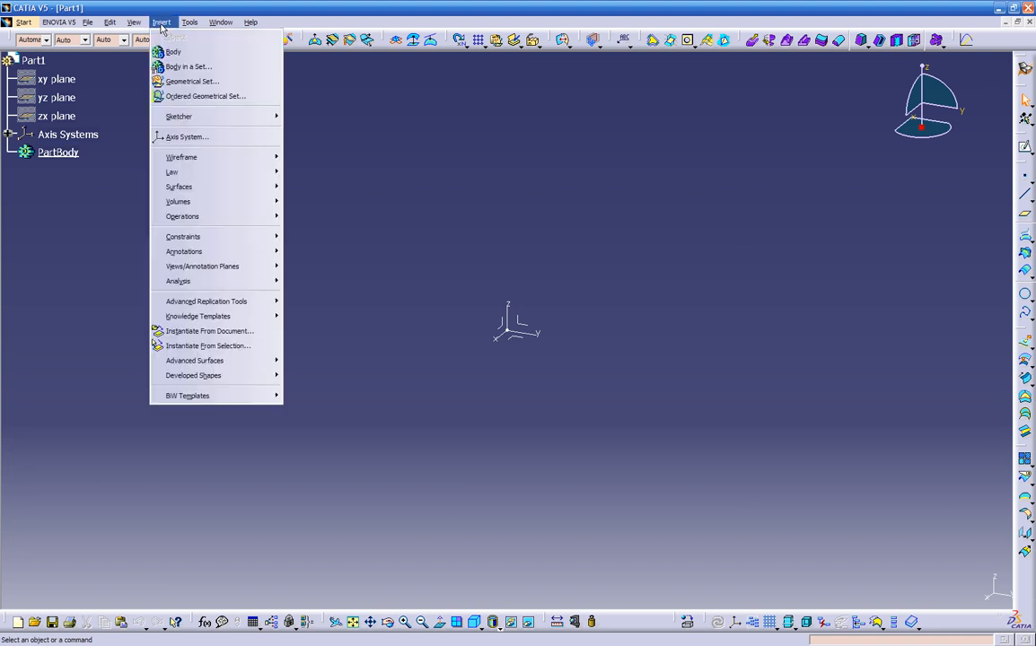
left_click(179, 83)
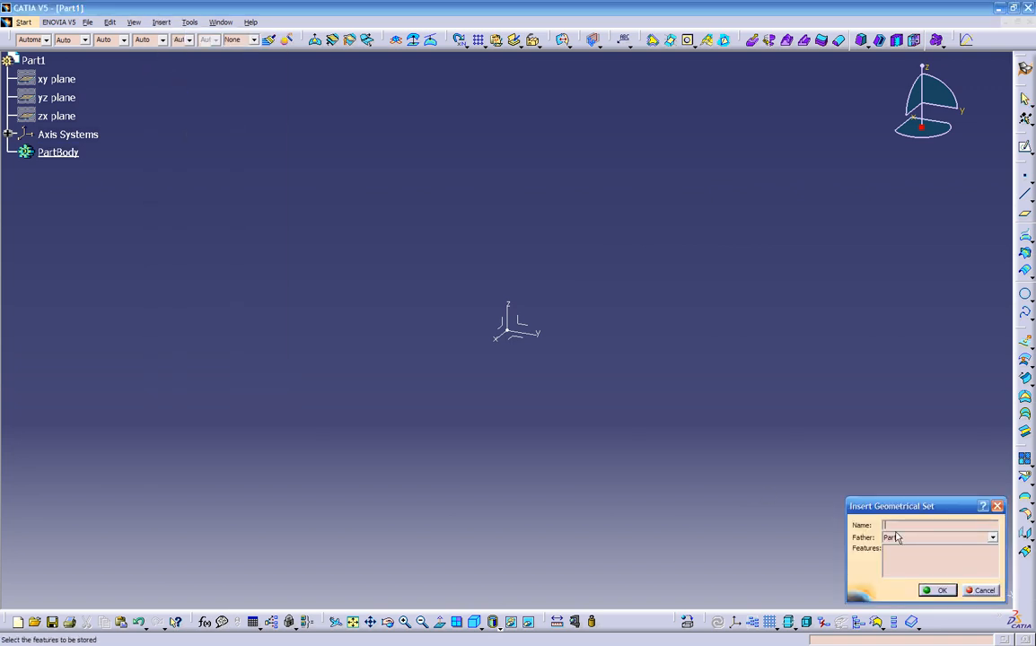
type("R")
key("Return")
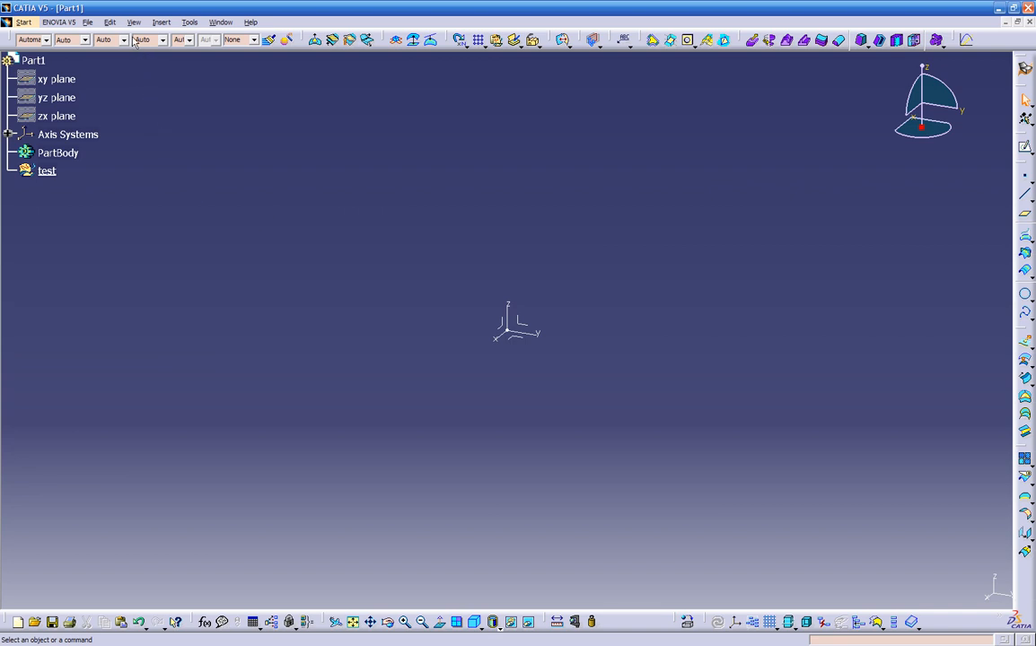
- Insert a geometrical set named sub-1 with test as its father
left_click(158, 23)
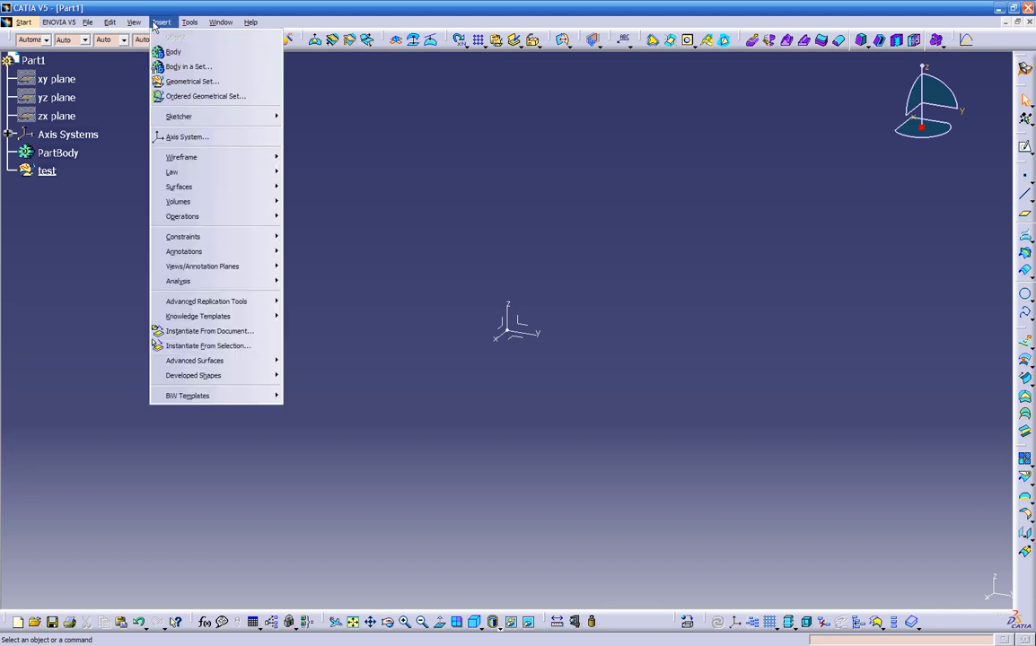
left_click(184, 81)
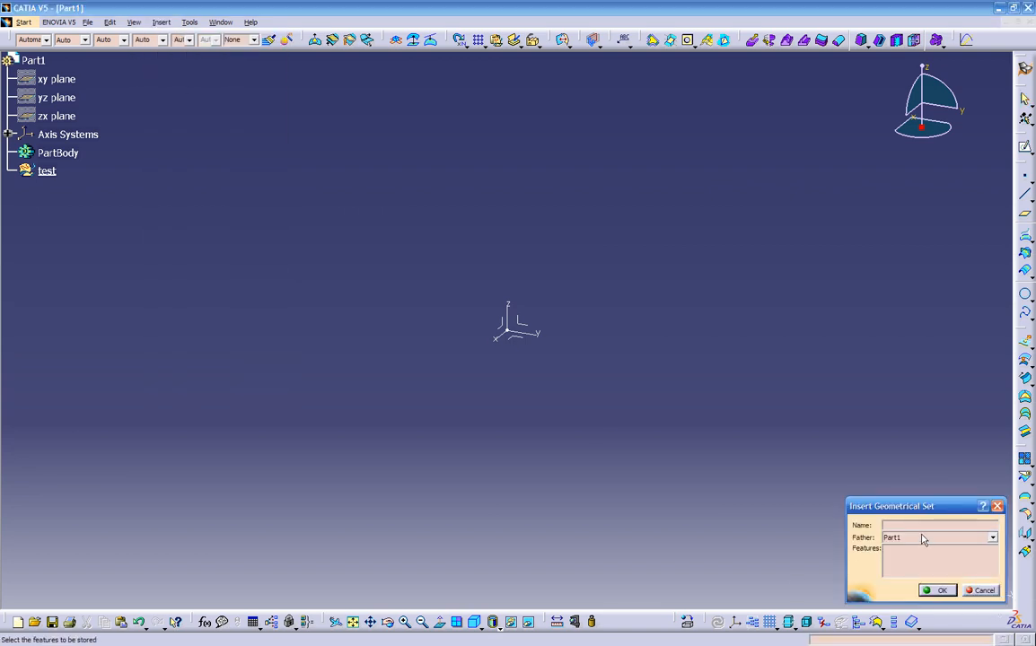
type("sub")
left_click(943, 538)
left_click(894, 559)
left_click(953, 592)
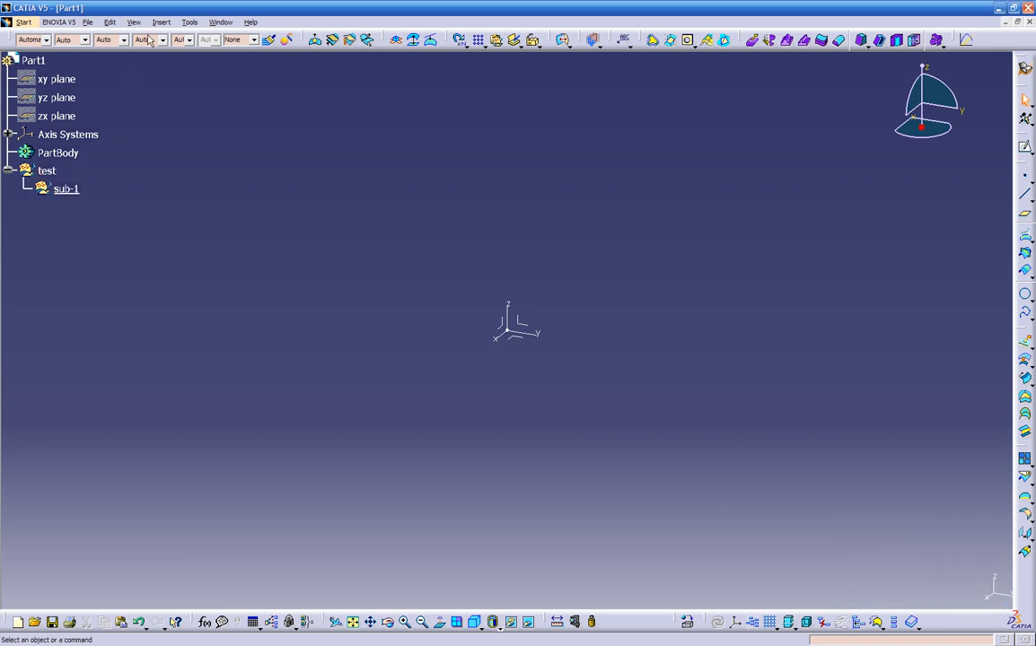
- Insert a geometrical set named sub-2 with Part1 as its father
left_click(161, 22)
left_click(166, 73)
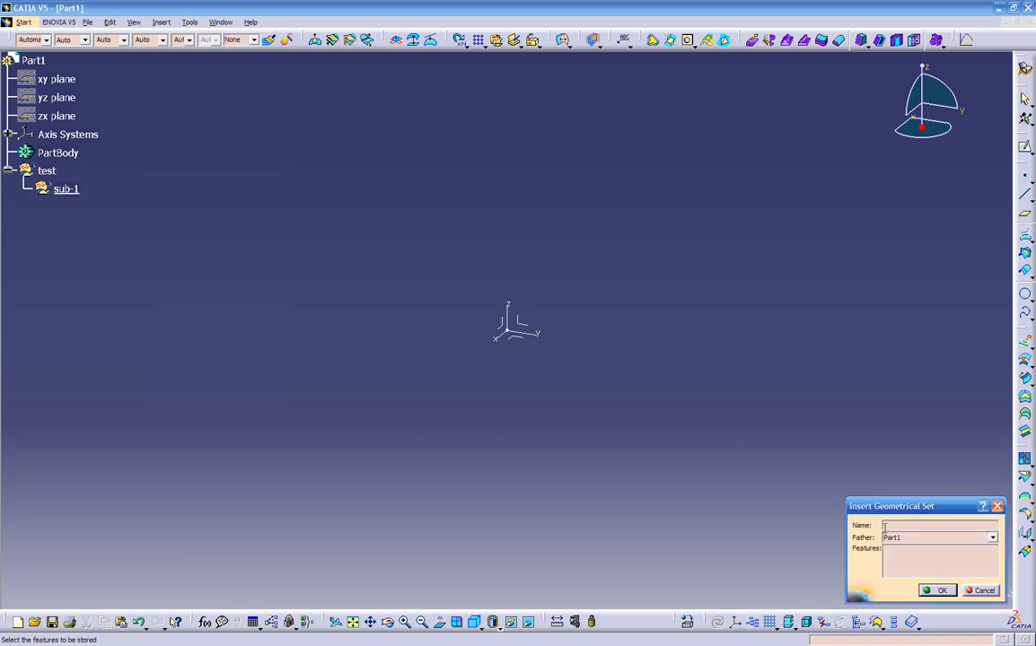
type("sub-2")
key("Return")
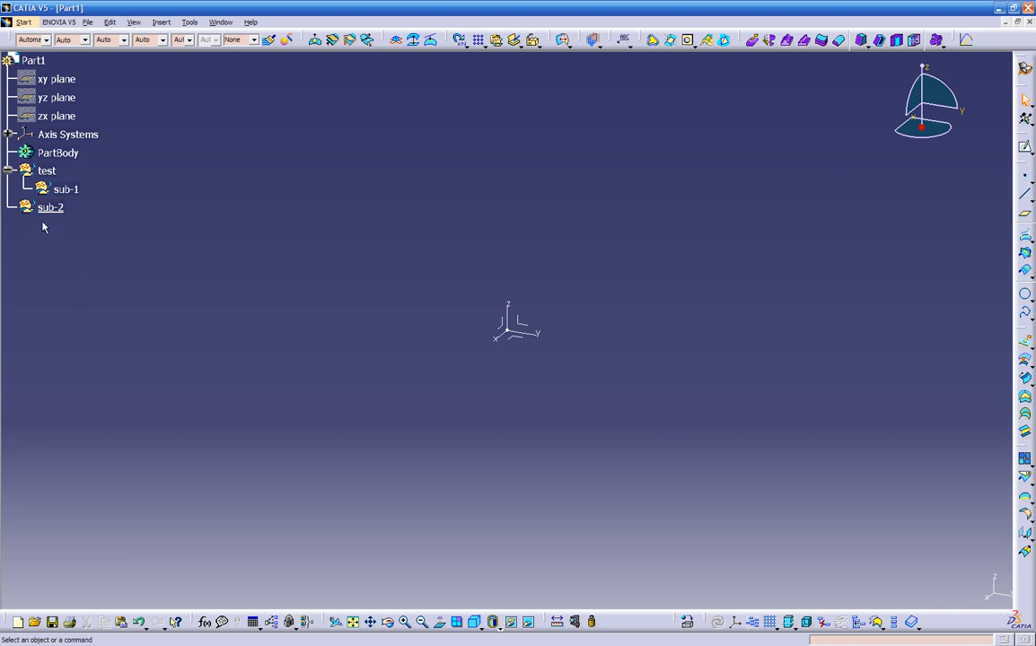
- Move the sub-2 geometrical set into test using Change Geometrical Set
left_click(7, 169)
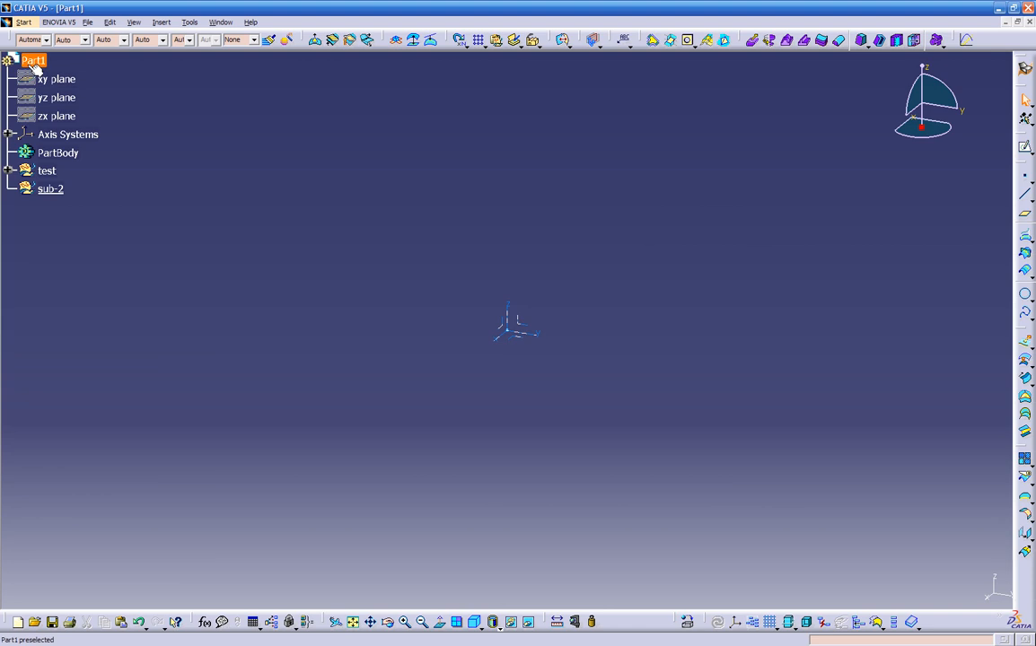
left_click(7, 170)
left_click(32, 206)
right_click(32, 207)
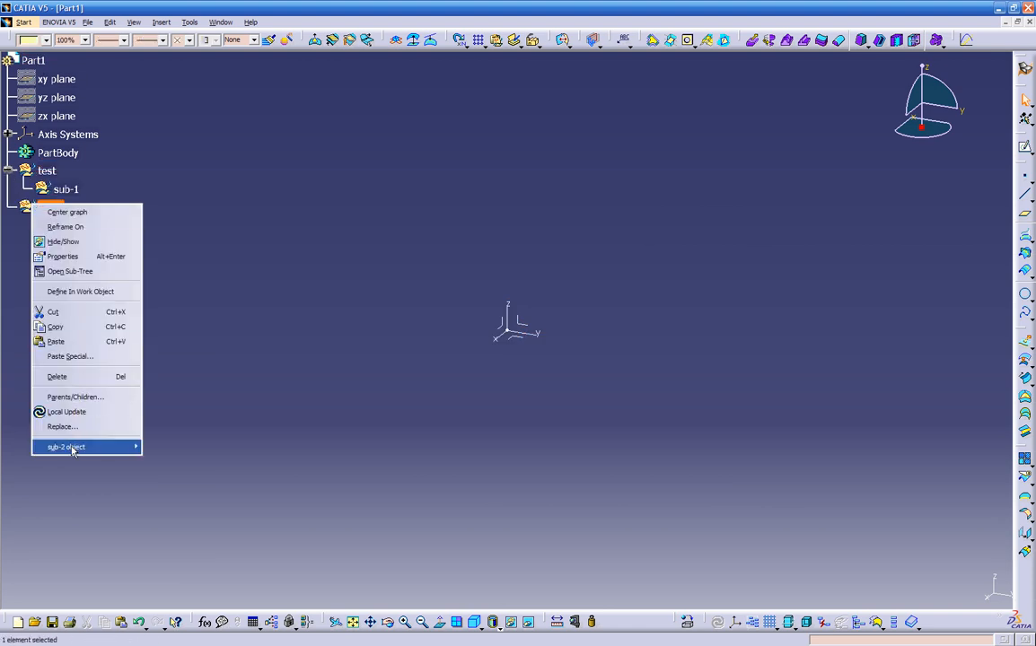
mouse_move(73, 452)
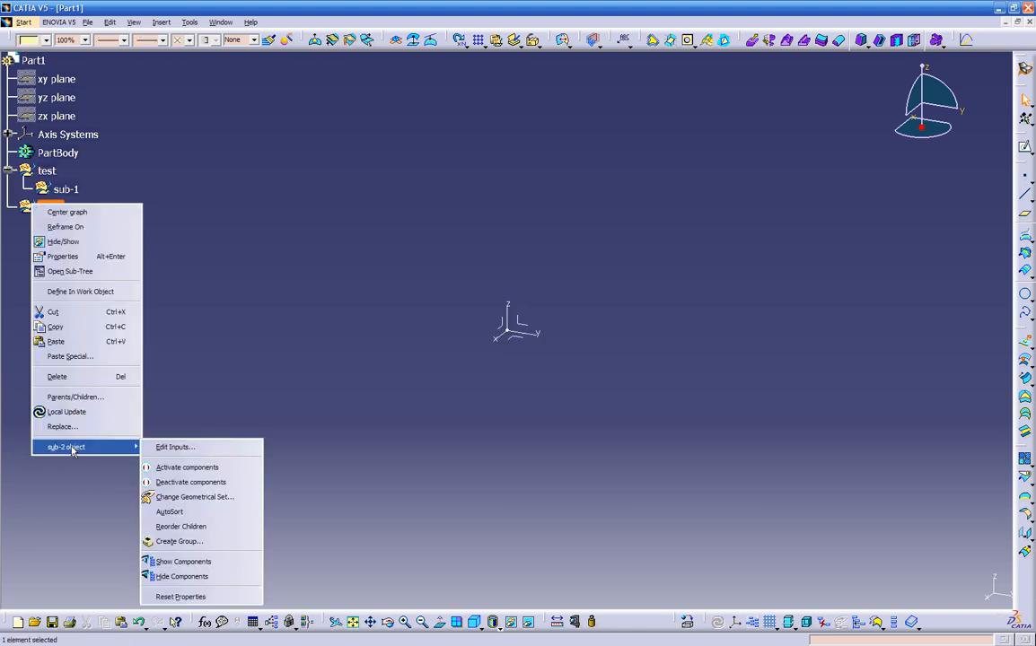
left_click(168, 499)
left_click(952, 548)
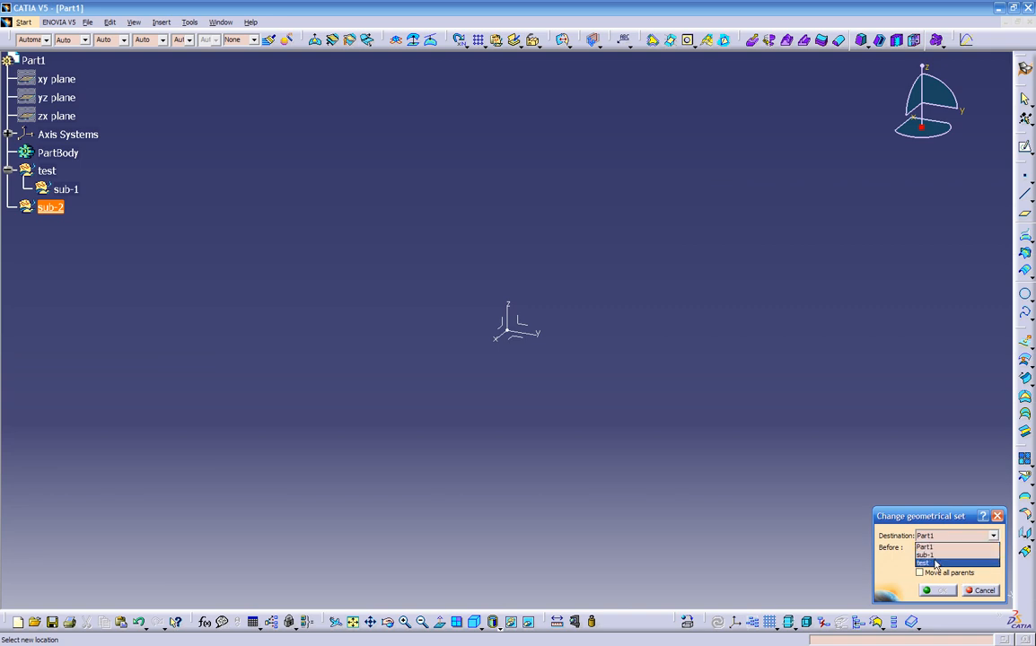
left_click(935, 563)
left_click(935, 592)
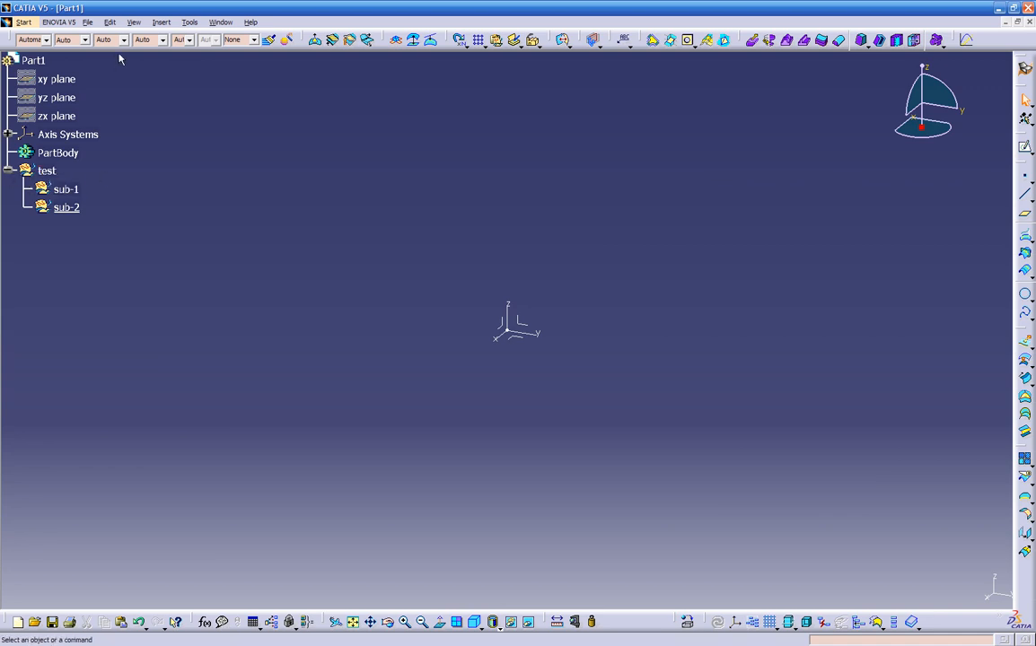
- Insert a geometrical set named sub-3 with test as its father
left_click(162, 22)
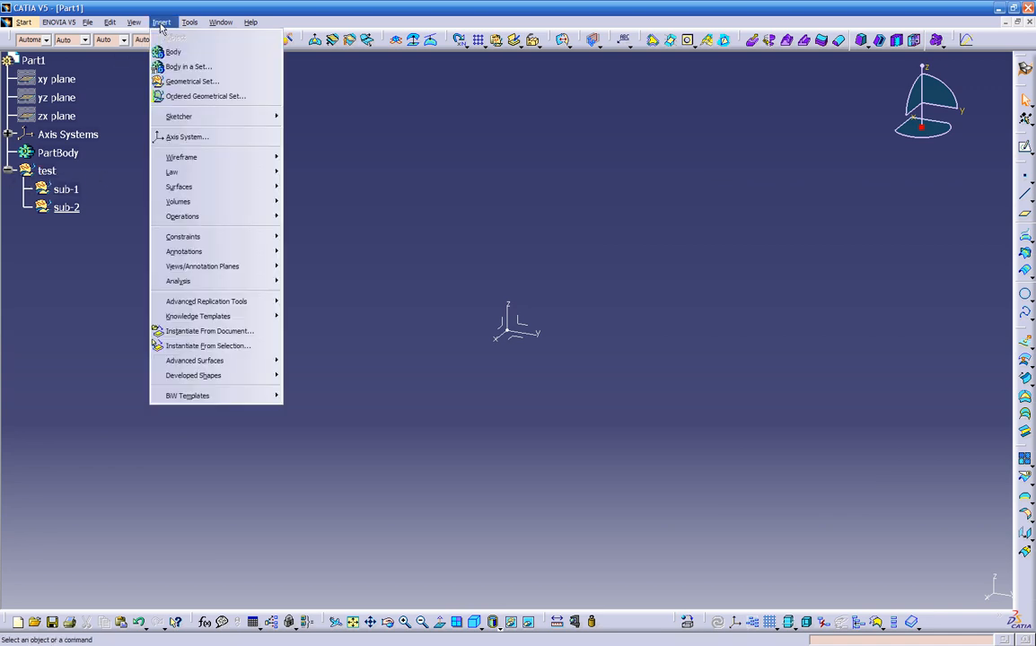
left_click(170, 77)
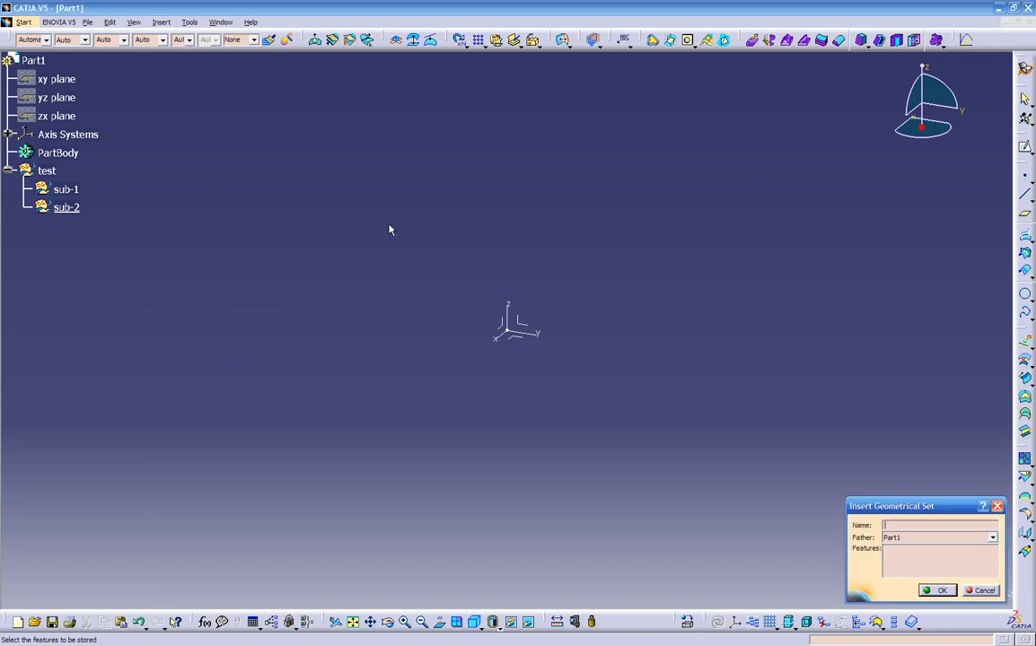
type("sub-3")
left_click(908, 537)
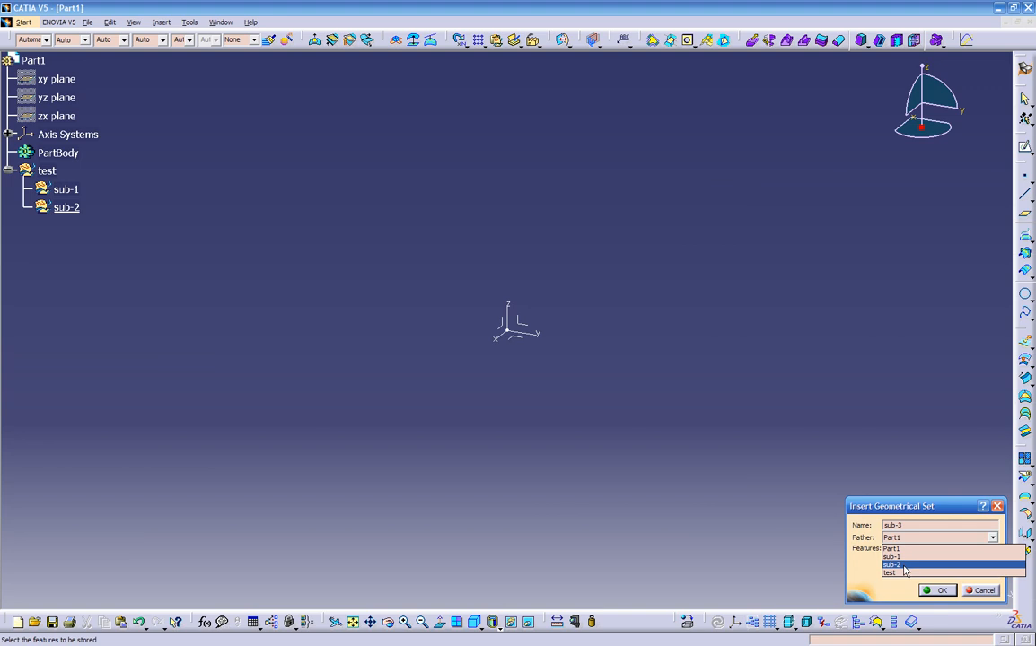
left_click(893, 565)
left_click(938, 590)
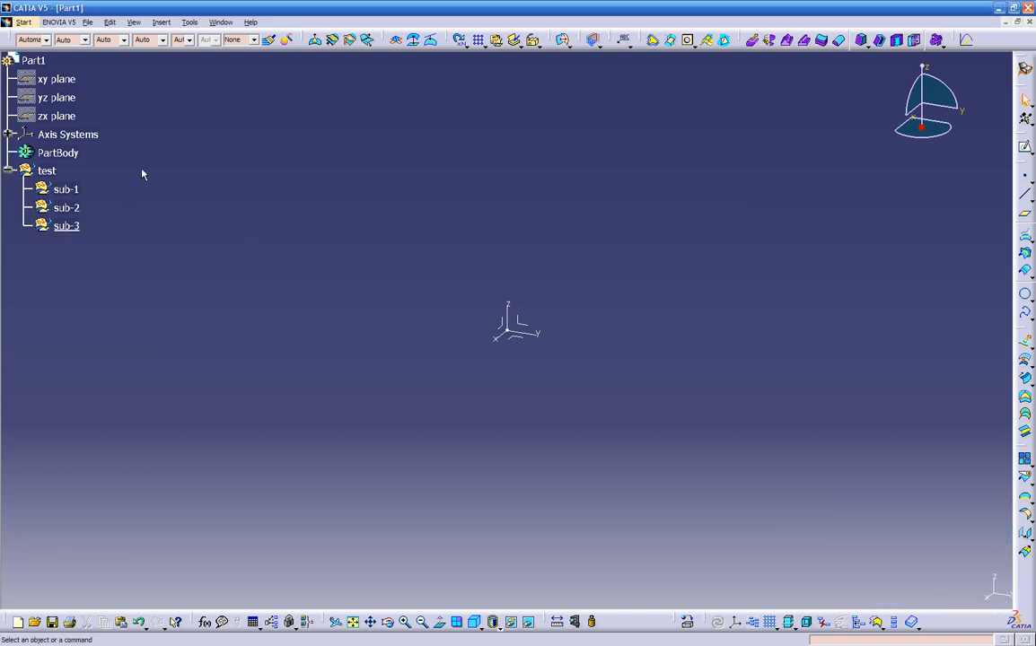
- Insert a geometrical set named sub-4 with Part1 as its father
left_click(161, 22)
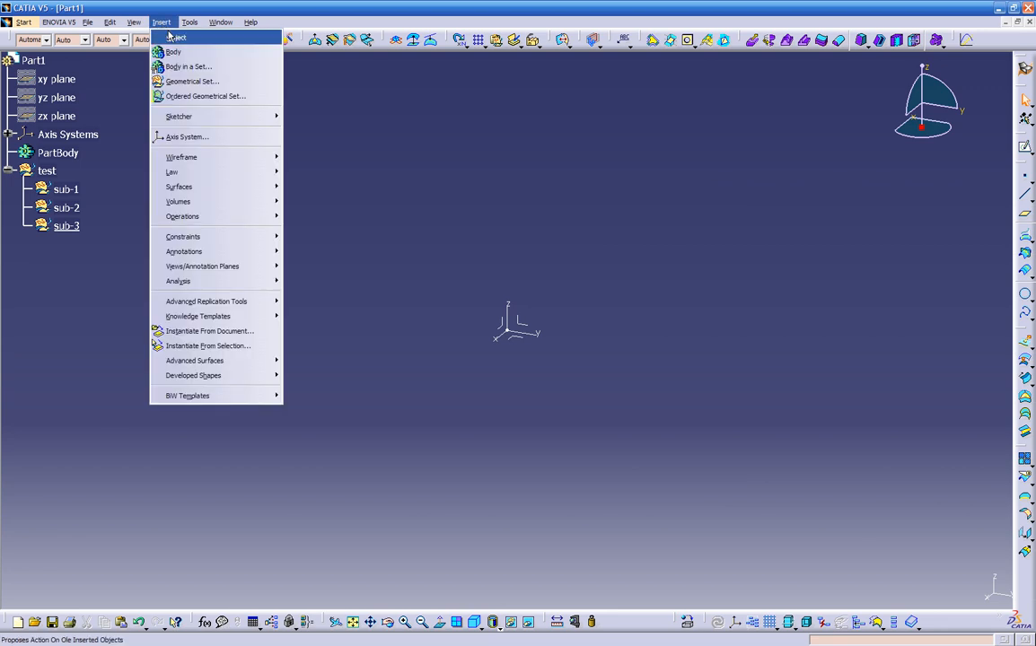
left_click(181, 83)
type("sub-4")
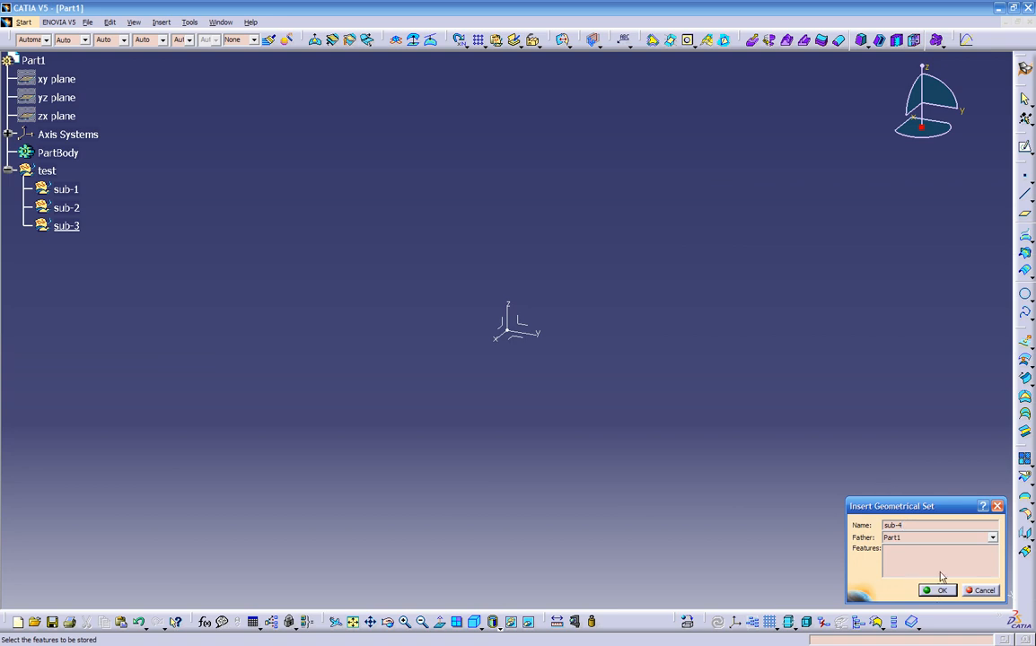
left_click(954, 543)
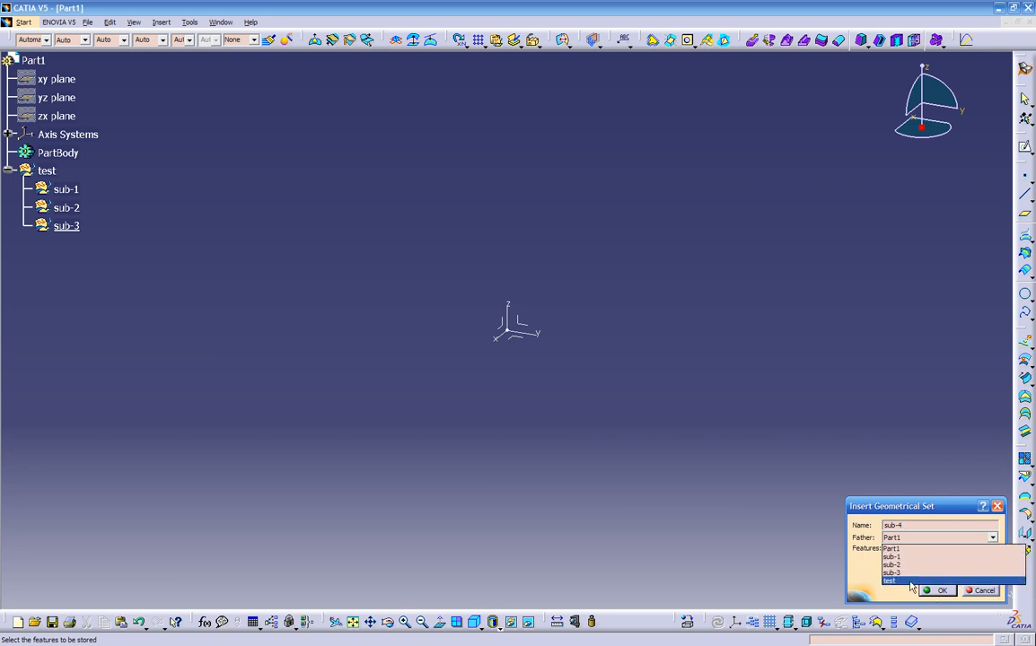
left_click(917, 548)
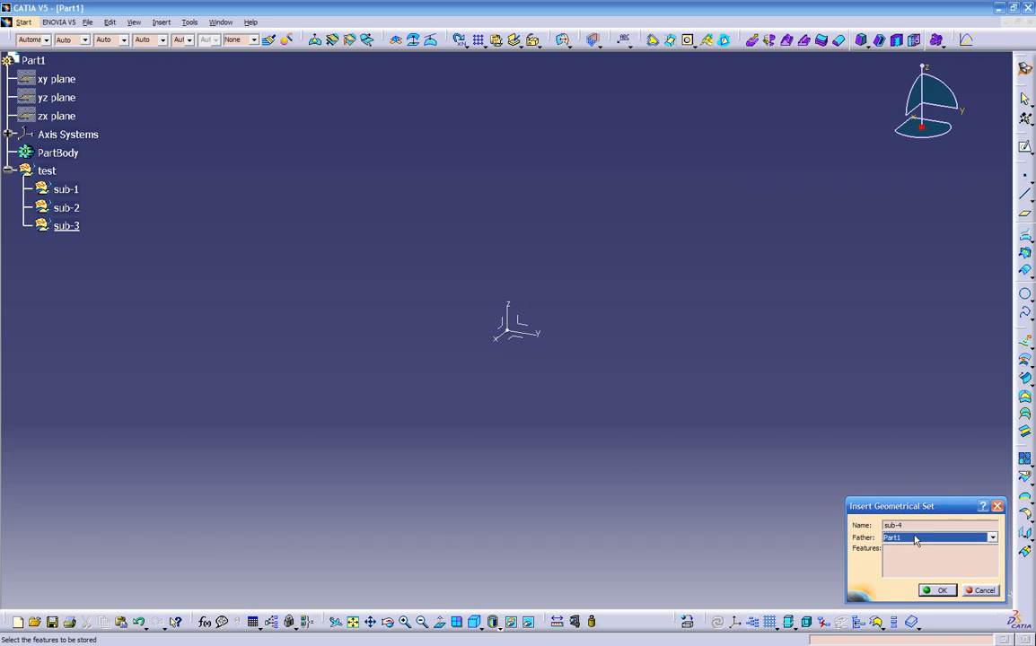
left_click(936, 590)
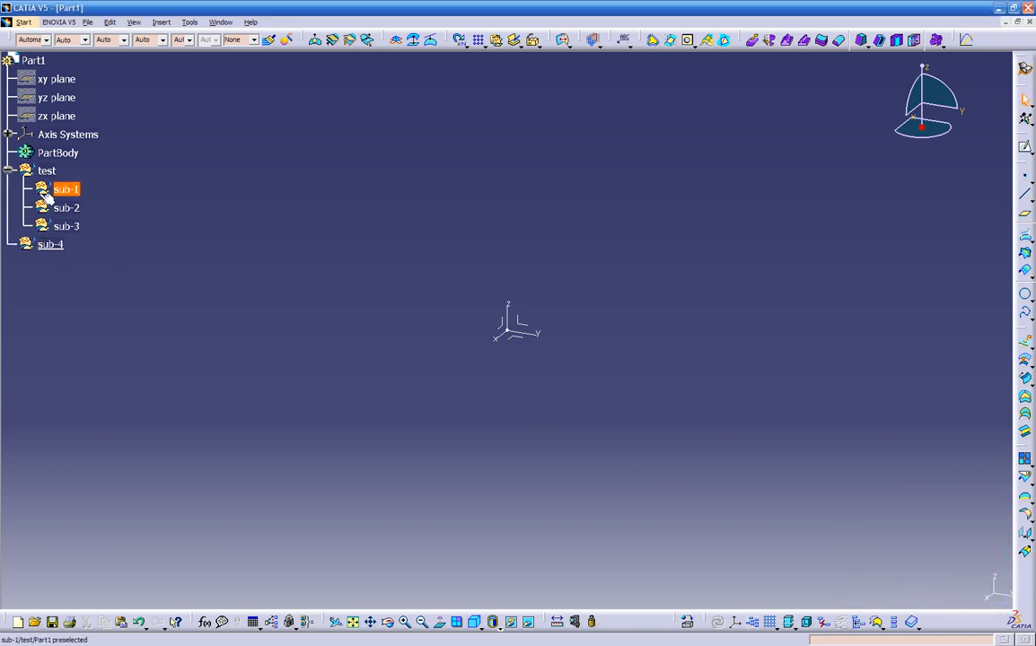
- Move the sub-4 geometrical set into test using Change Geometrical Set, keeping it at the last position
left_click(43, 245)
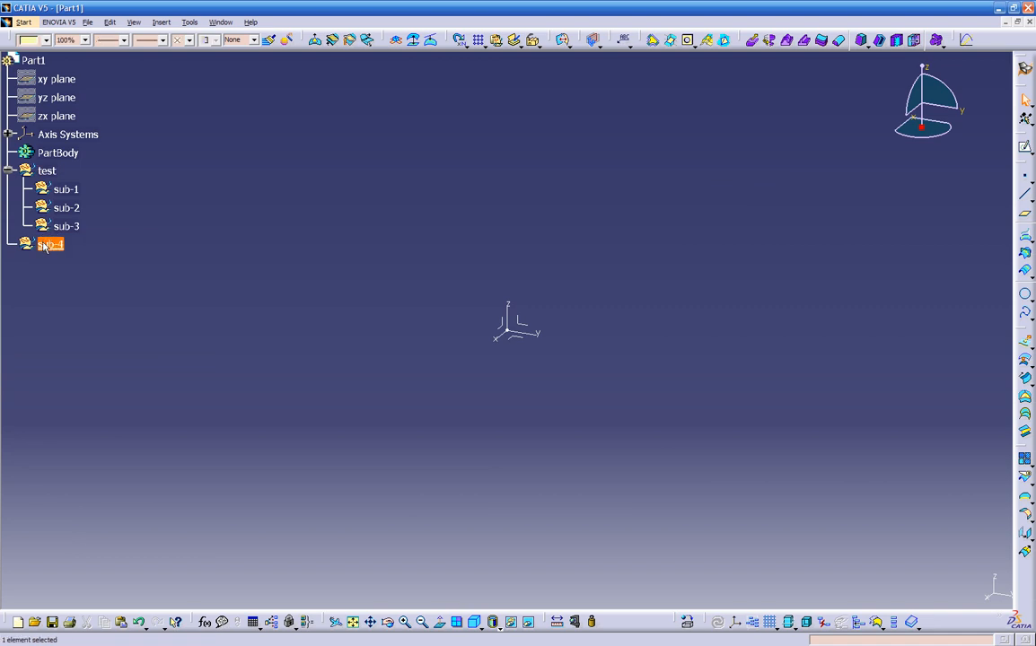
right_click(45, 247)
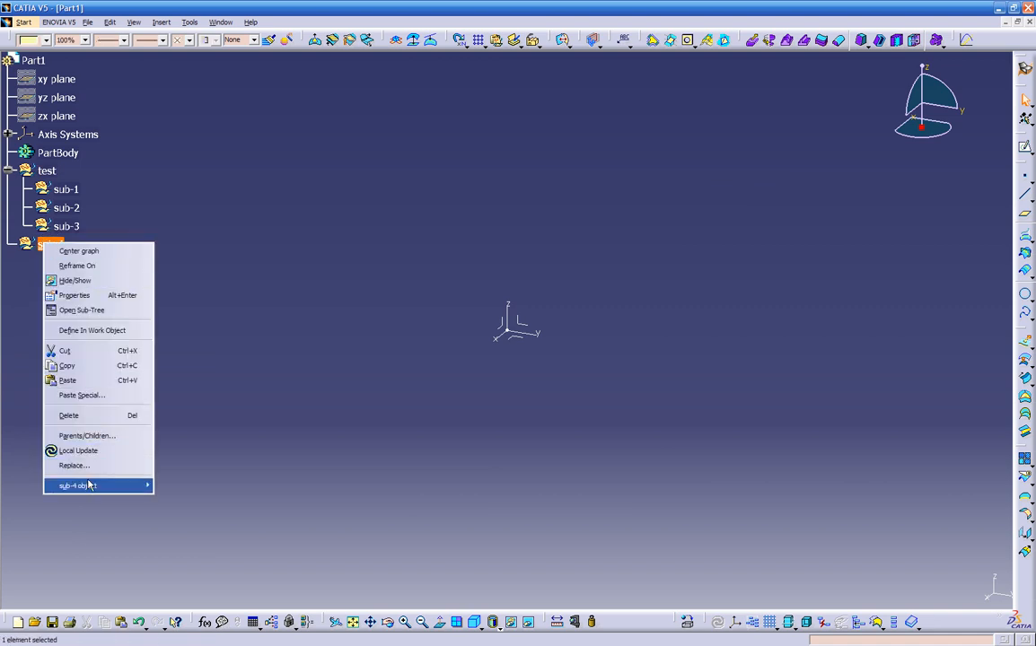
mouse_move(89, 486)
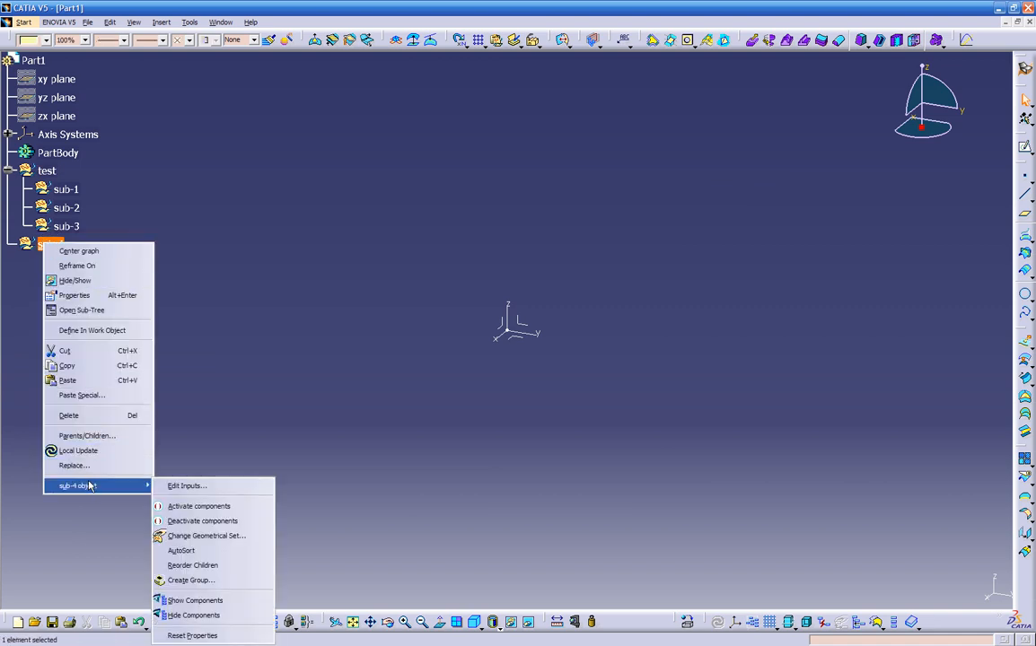
left_click(178, 537)
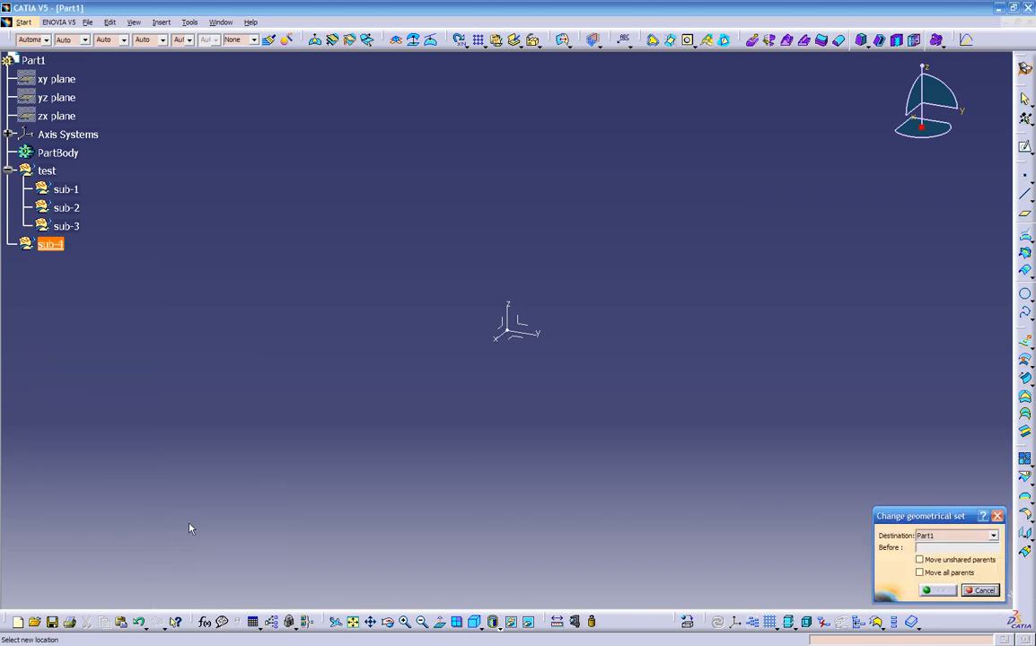
left_click(949, 536)
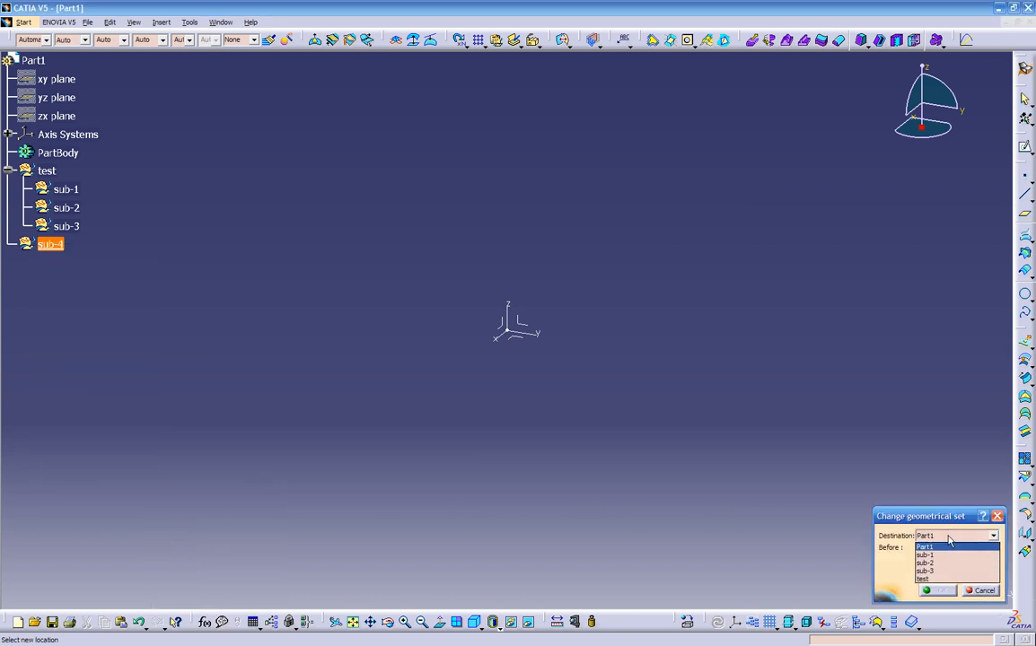
left_click(932, 579)
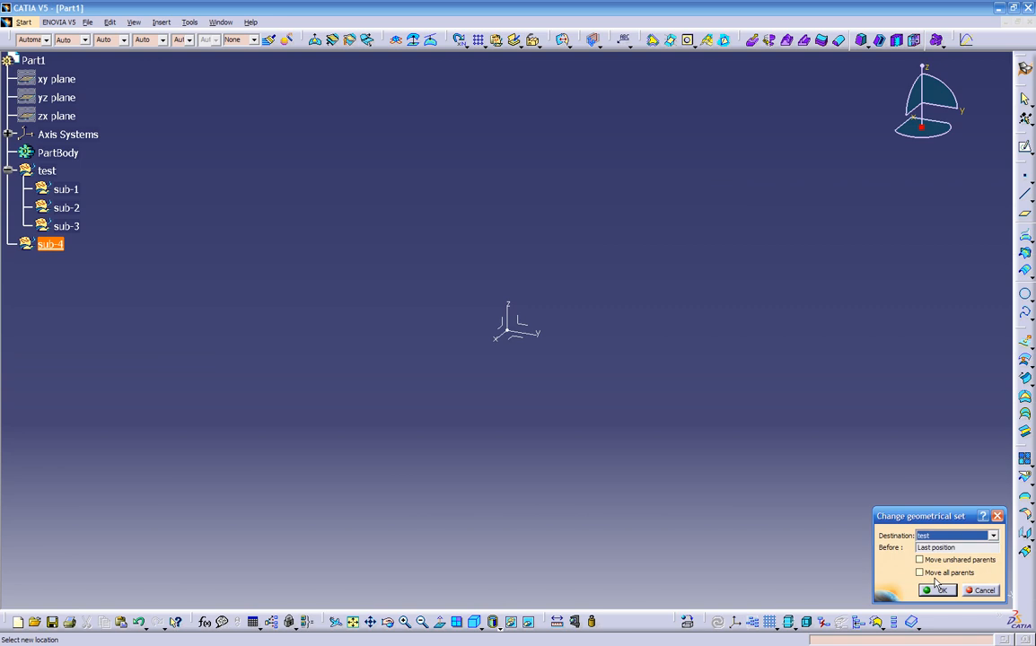
left_click(937, 591)
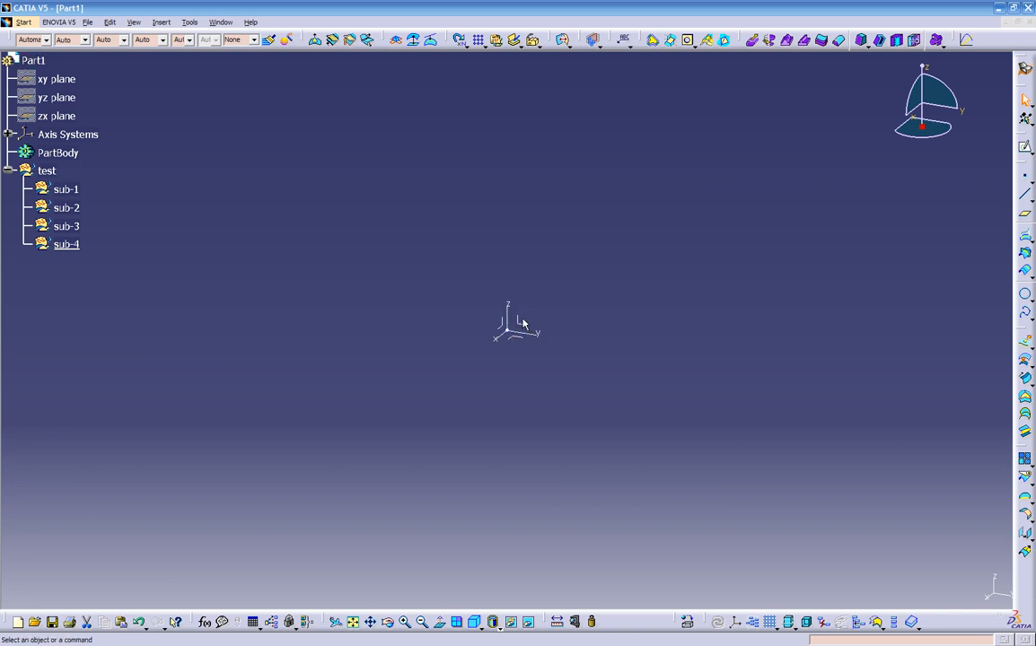
left_click(77, 189)
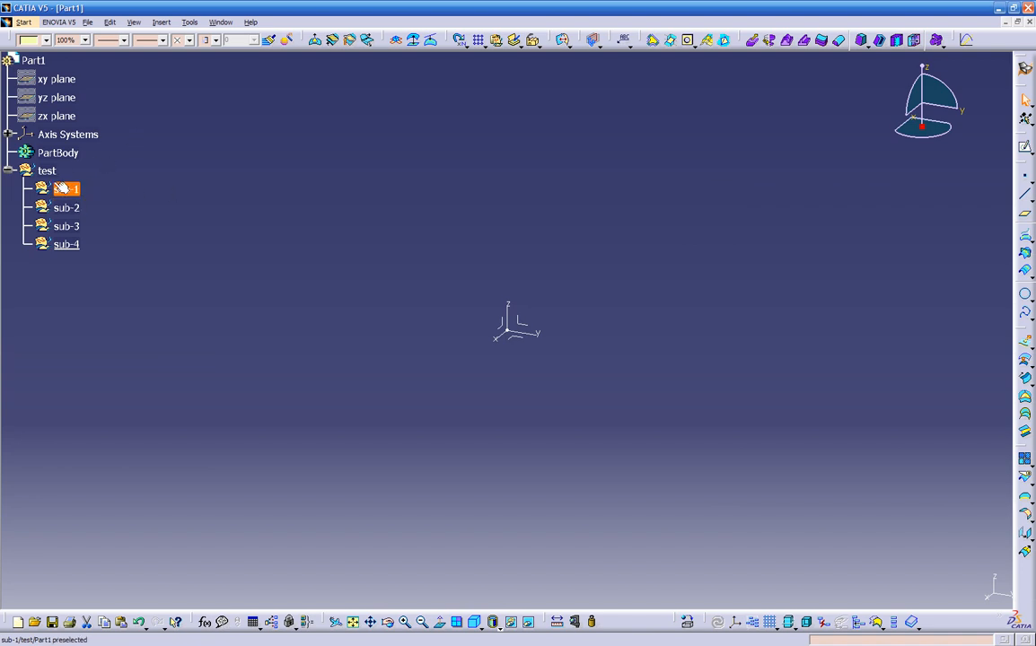
right_click(60, 190)
left_click(105, 244)
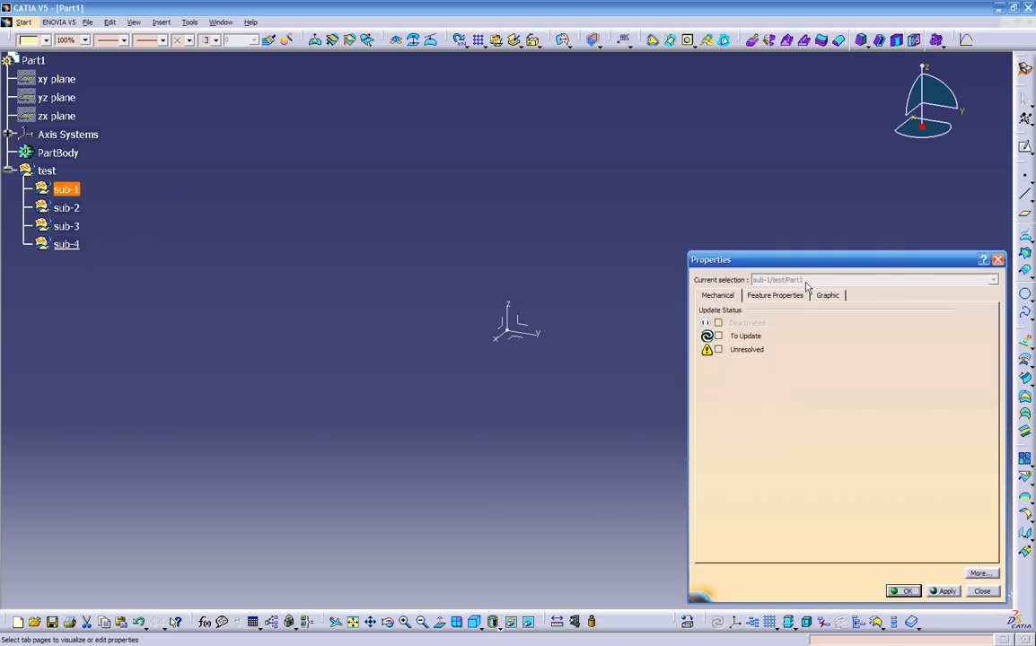
left_click(981, 592)
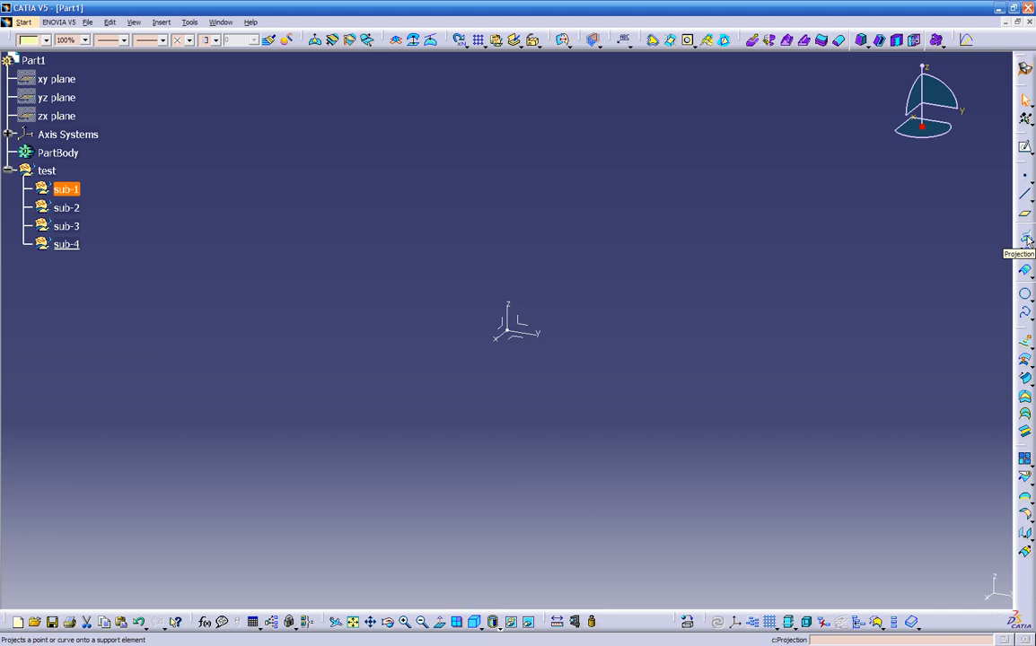
- Rename the sub-1 geometrical set to projection in its feature properties
right_click(67, 190)
left_click(87, 236)
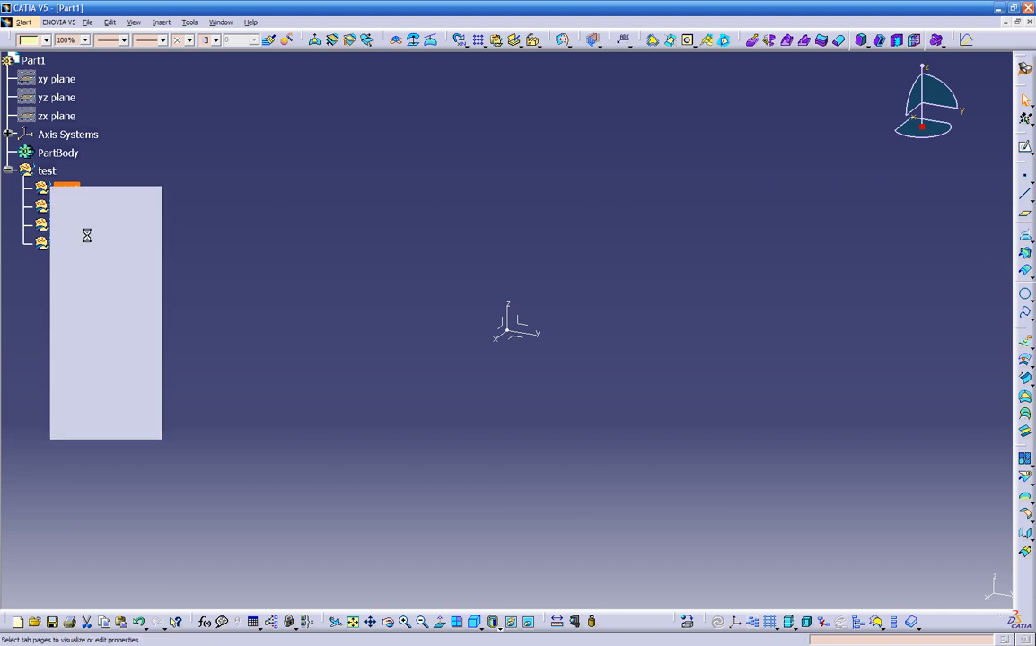
left_click(773, 296)
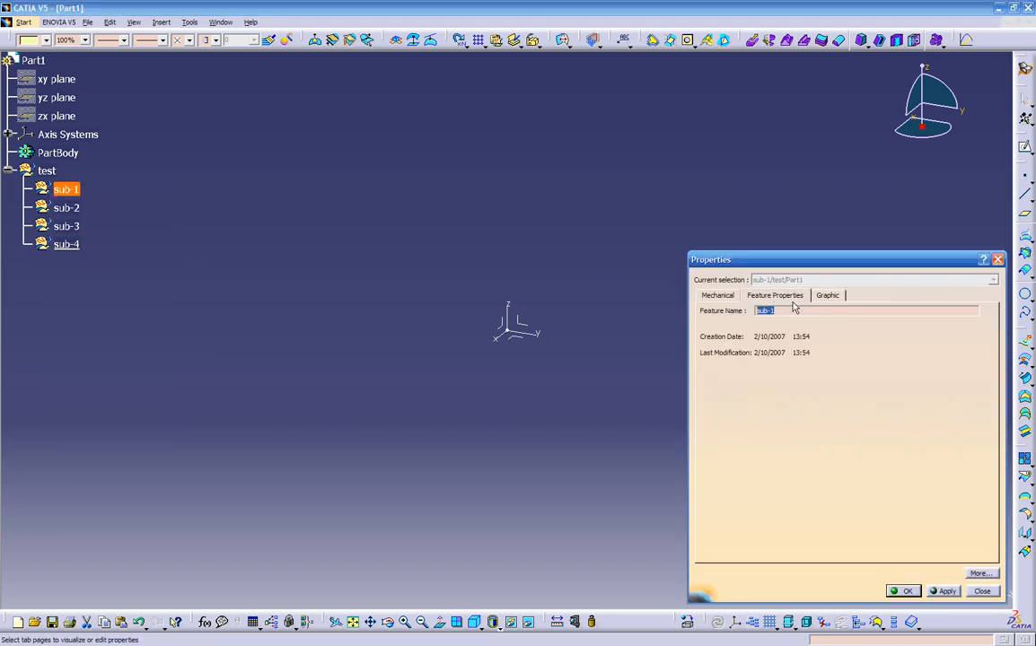
type("pr")
key("Return")
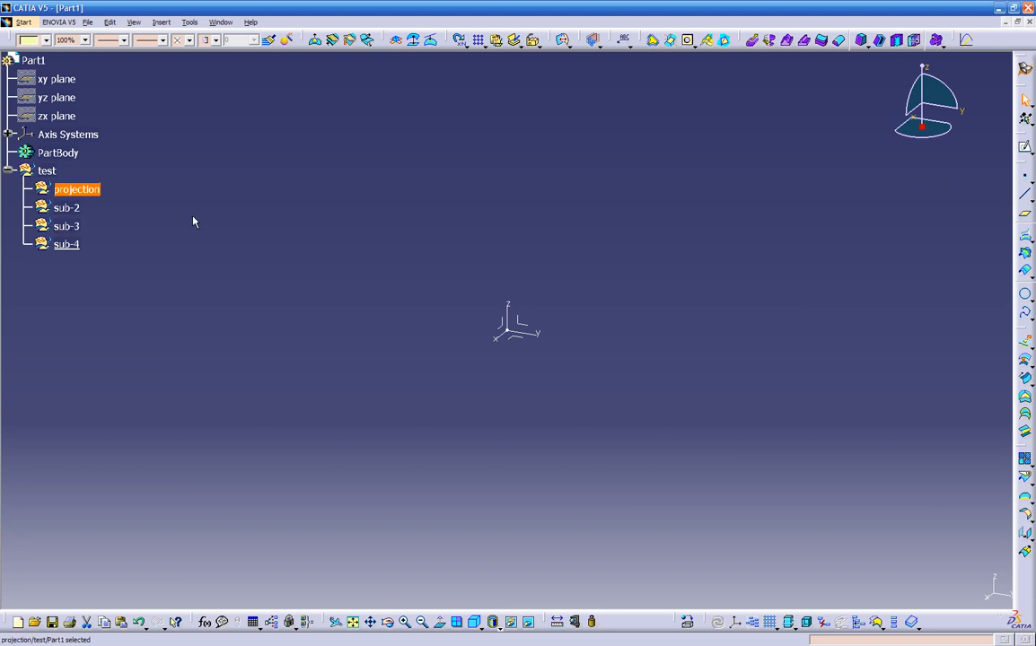
left_click(364, 223)
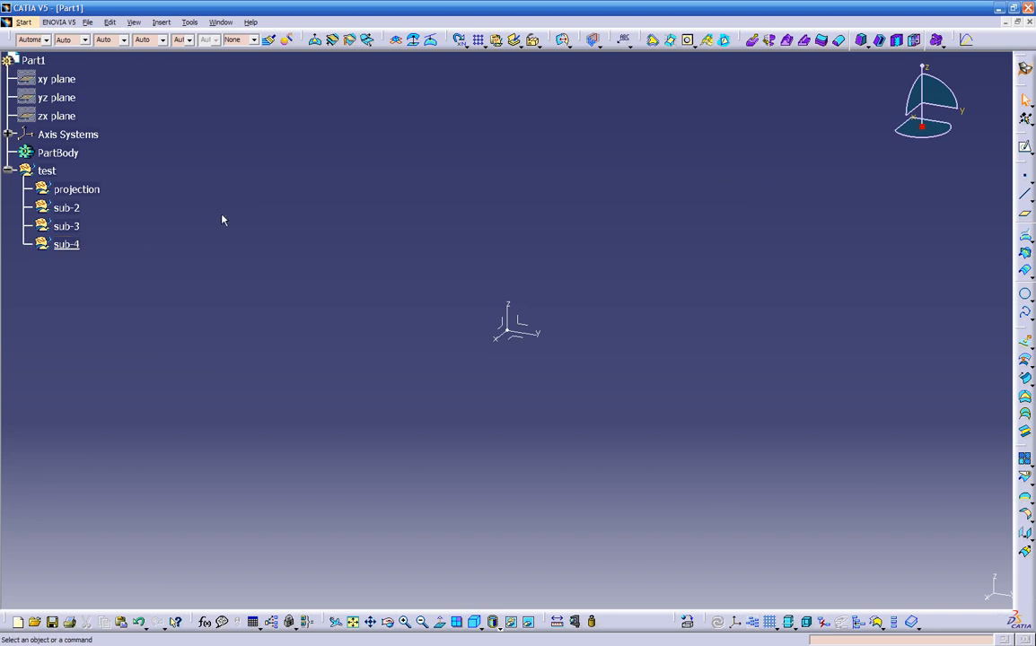
- Define the projection set as the work object and start a sketch on the yz plane
right_click(76, 194)
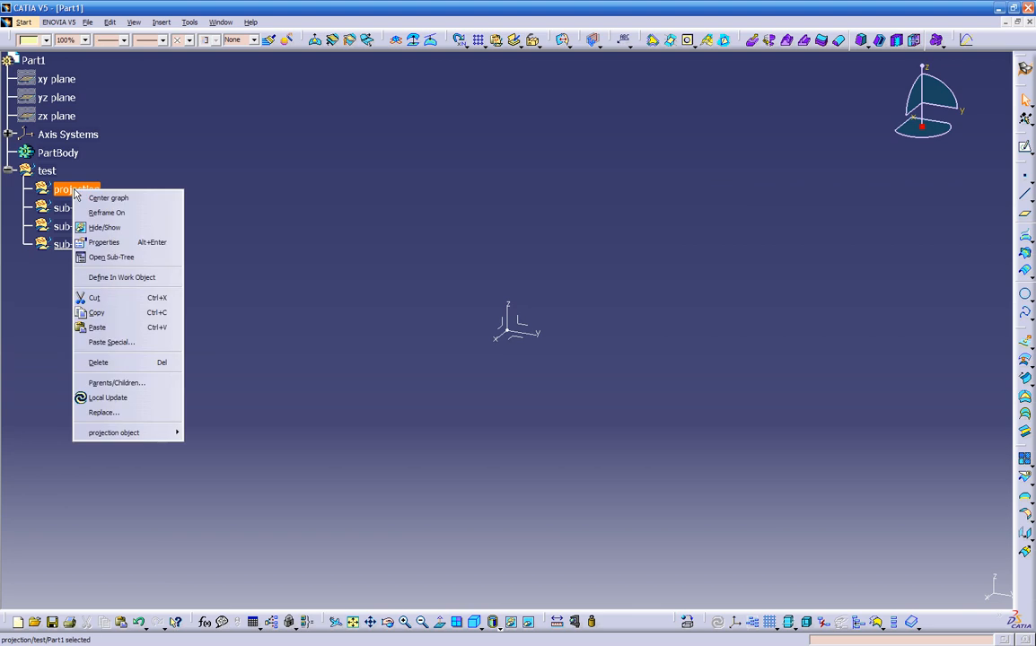
left_click(117, 278)
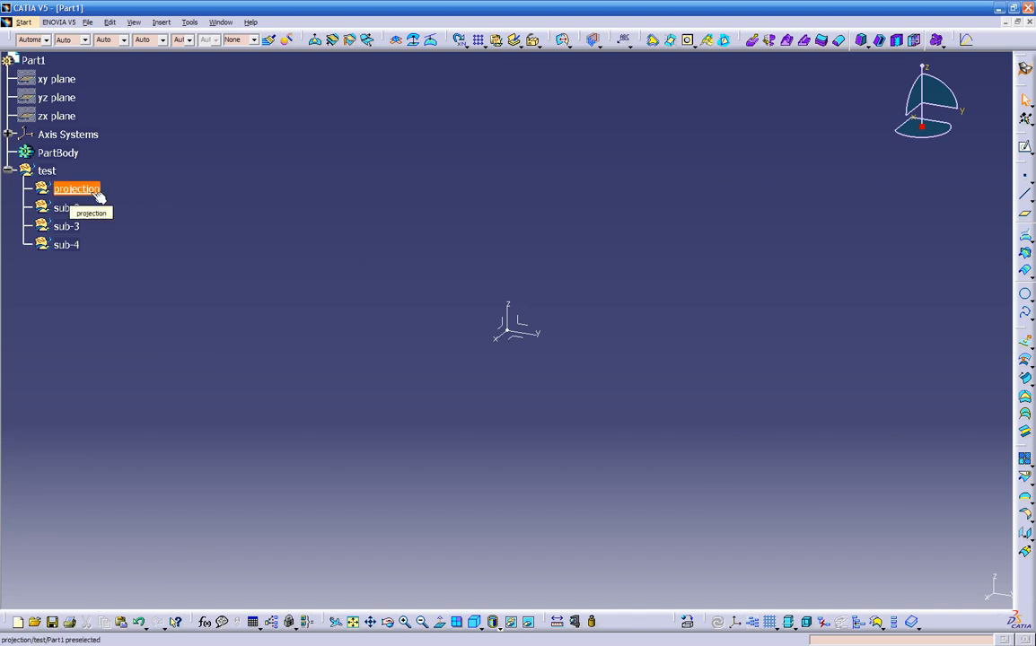
left_click(1025, 146)
left_click(501, 320)
middle_click_drag(601, 390, 447, 390)
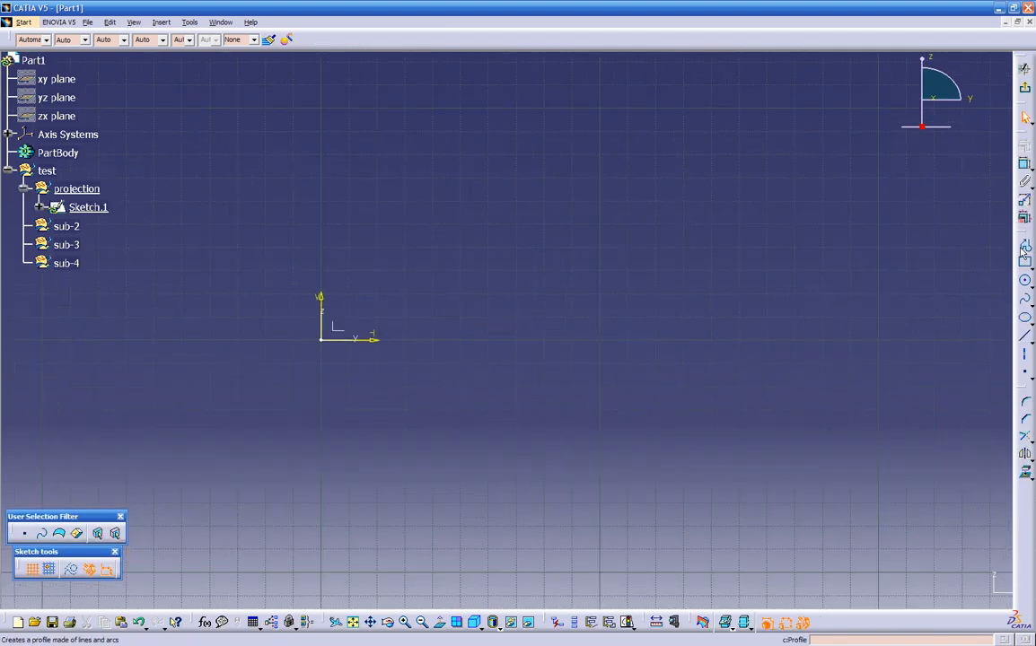
- Sketch a five-point spline that starts just below the horizontal axis near the origin, arches upward and descends below the axis, and exit the sketch
left_click(1025, 299)
left_click(353, 373)
left_click(420, 299)
left_click(606, 251)
left_click(746, 319)
left_click(890, 413)
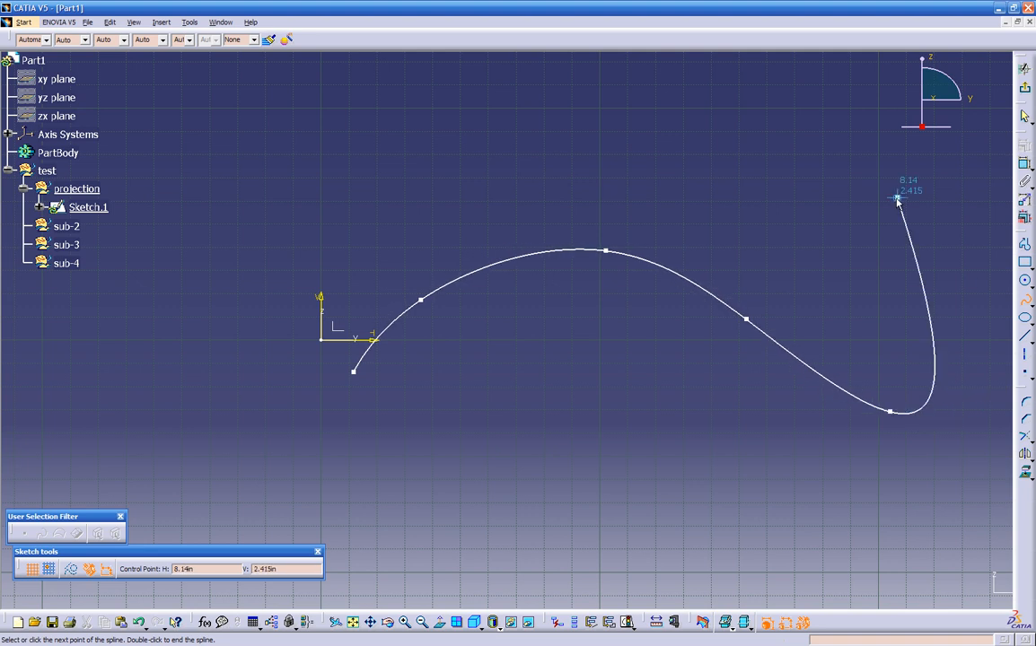
key("Escape")
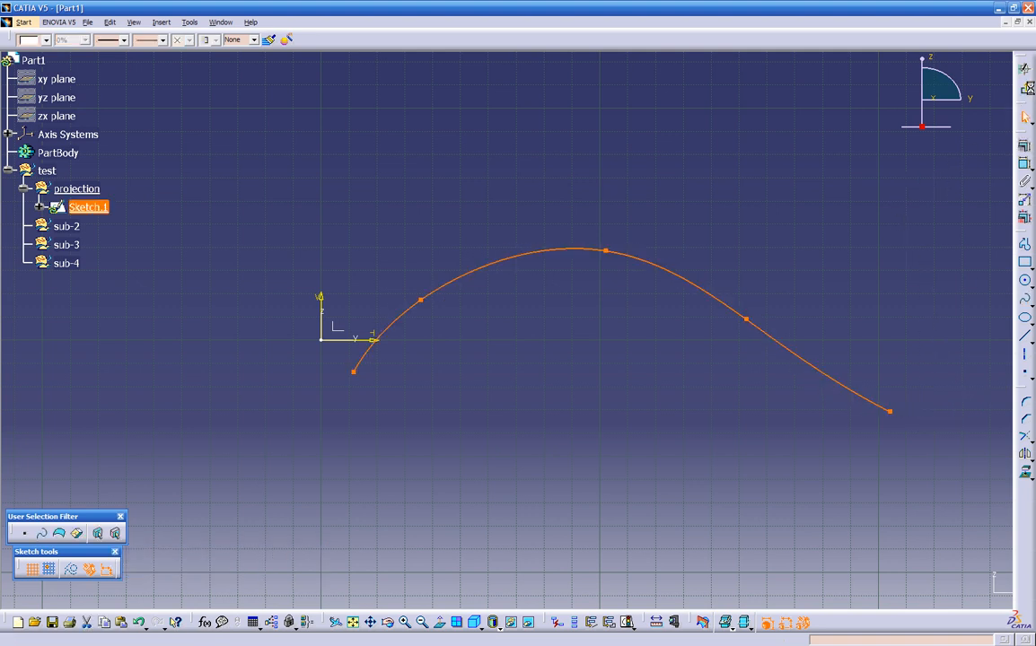
left_click(1024, 87)
- Extrude the spline sketch into a surface along the sketch normal with Limit 1 set to 5 in
middle_click_drag(578, 247, 377, 350)
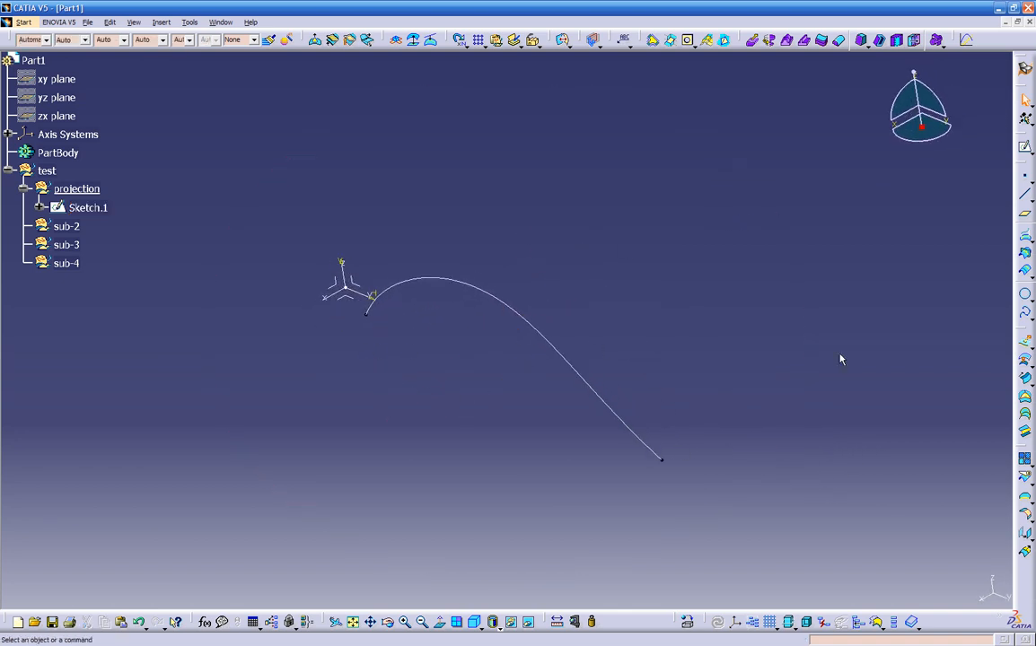
left_click(1025, 343)
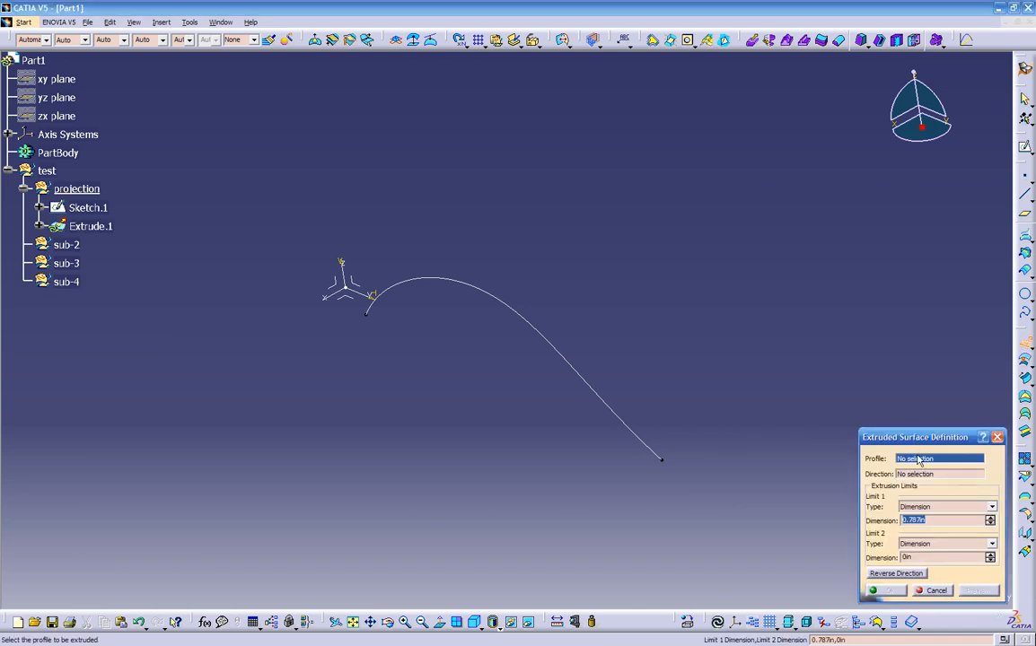
left_click(617, 425)
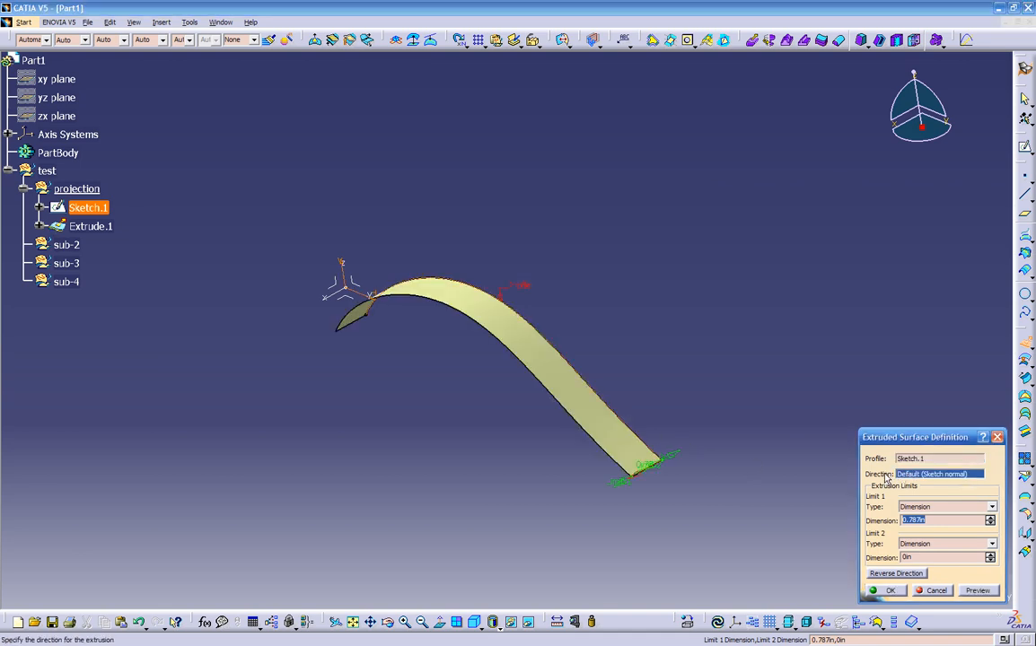
middle_click_drag(449, 432, 433, 425)
left_click_drag(602, 490, 446, 513)
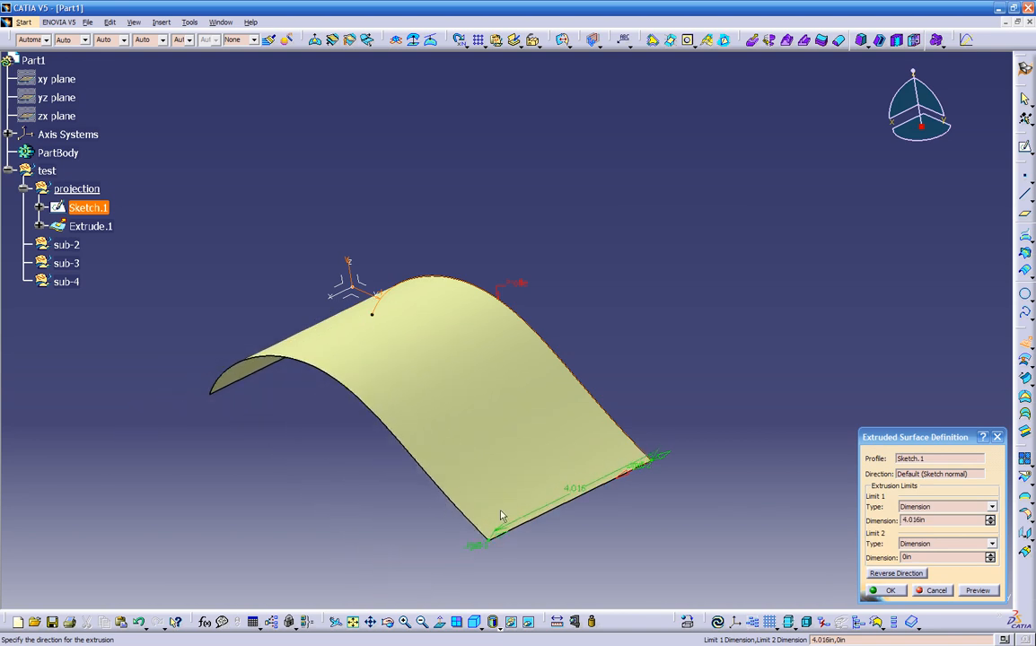
double_click(934, 520)
type("5")
key("Return")
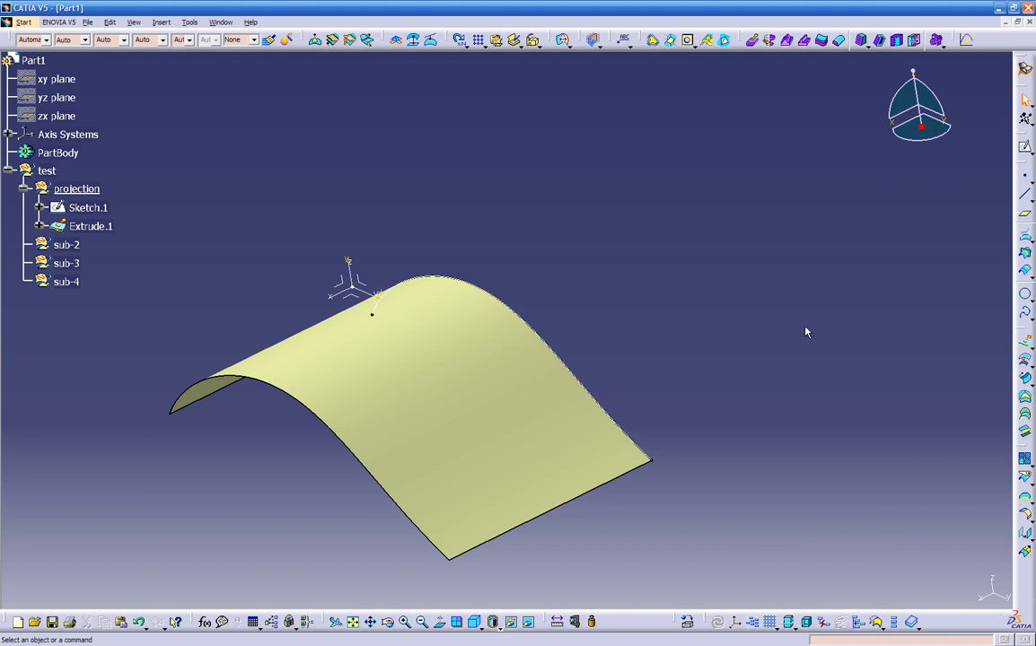
middle_click_drag(597, 377, 405, 363)
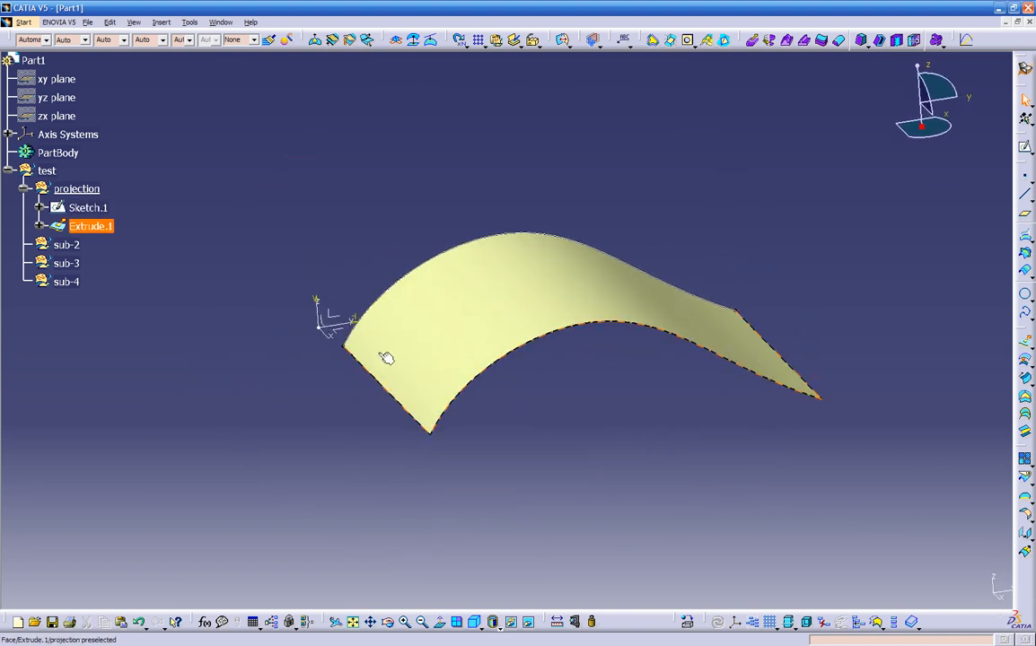
left_click(346, 334)
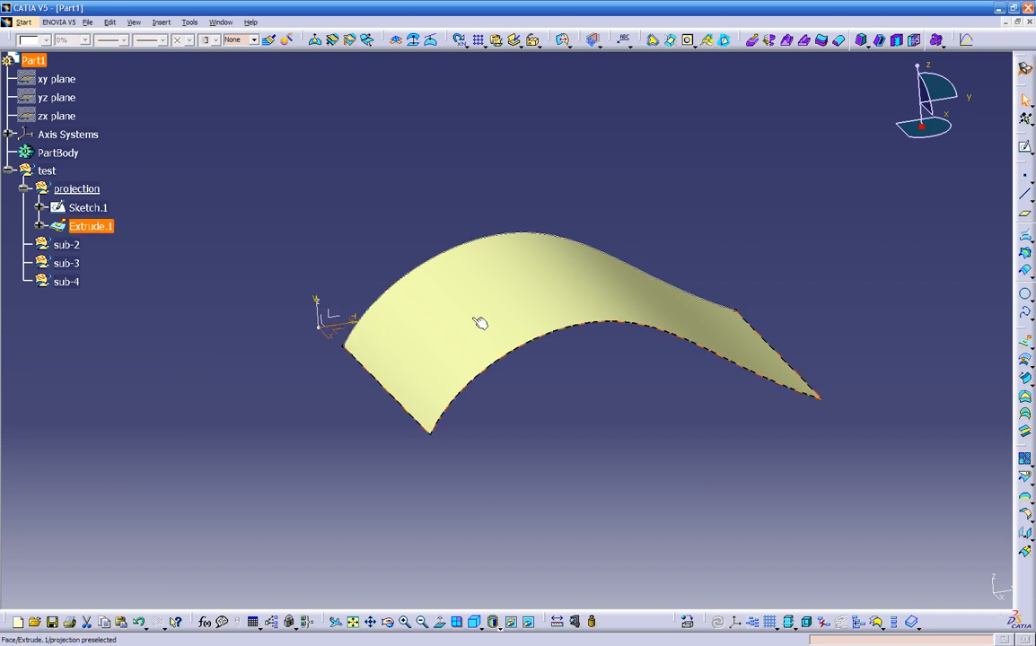
- Create a plane offset 3.5 in above the absolute axis system's XY plane
left_click(1024, 214)
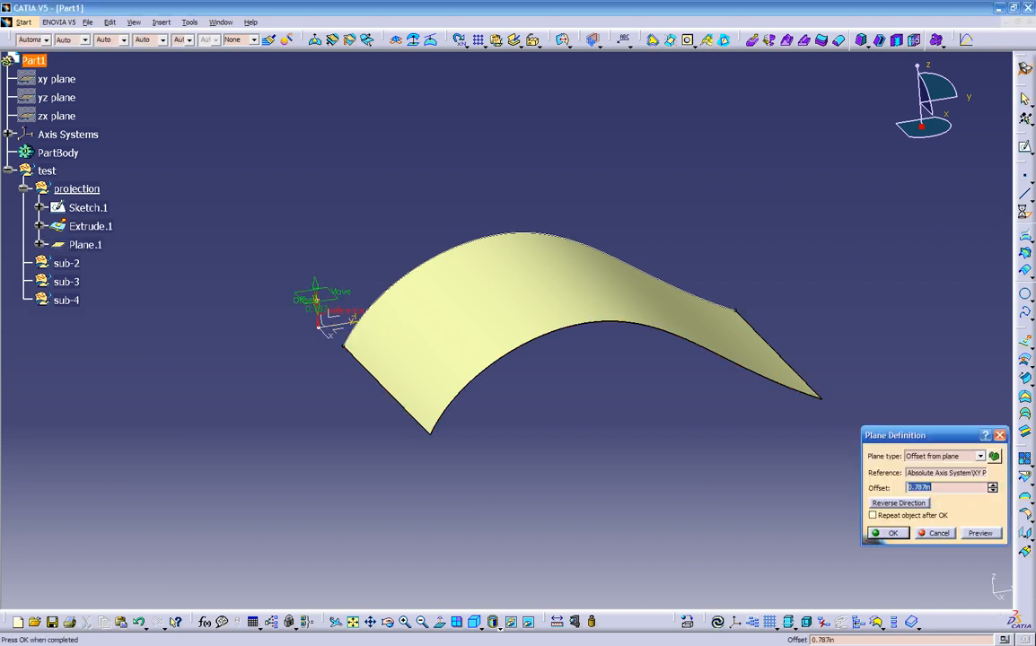
left_click(957, 457)
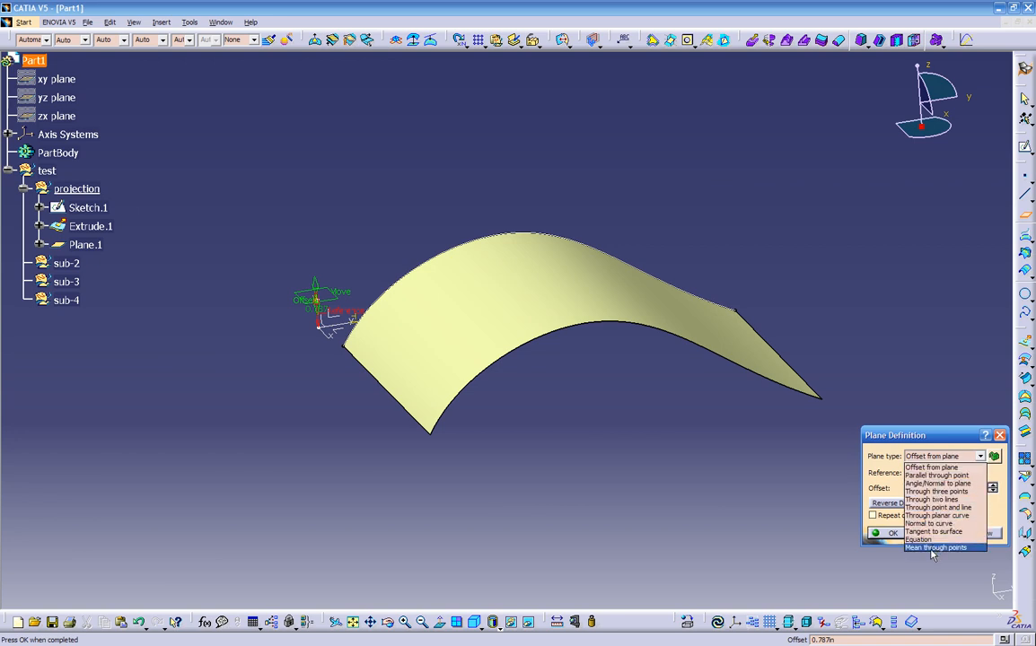
left_click(957, 458)
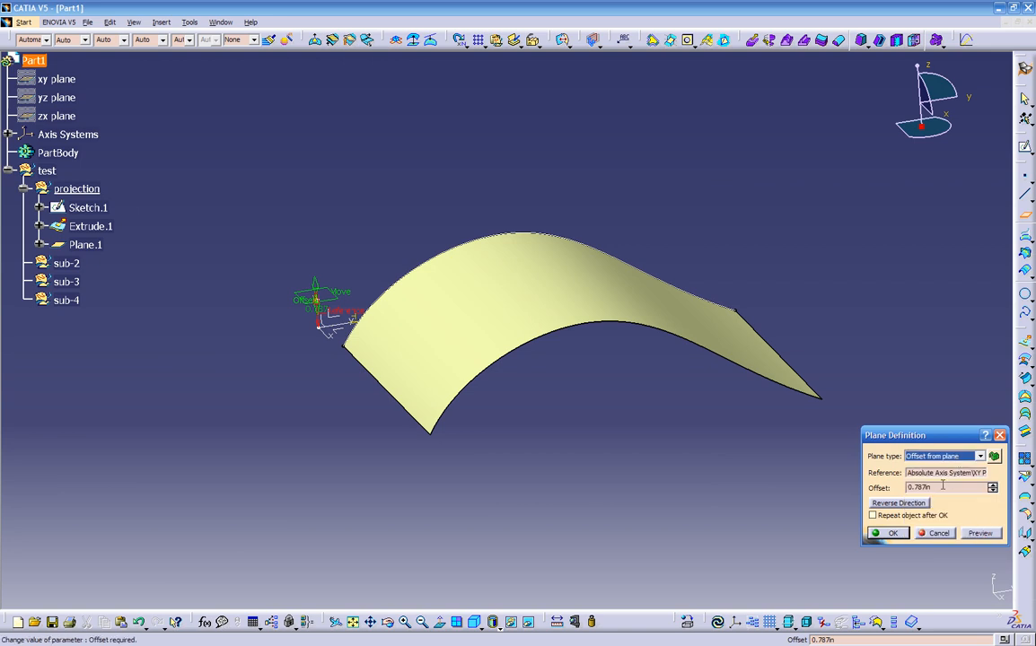
middle_click_drag(545, 504, 446, 352)
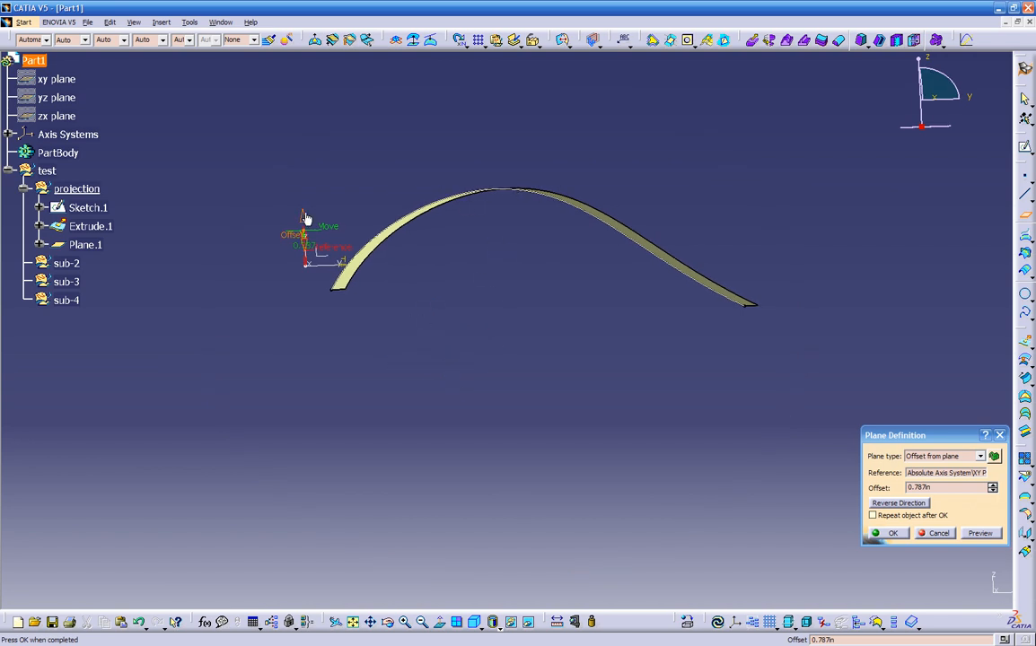
left_click_drag(302, 215, 336, 100)
middle_click_drag(855, 526, 517, 491)
left_click(887, 533)
middle_click_drag(549, 429, 584, 456)
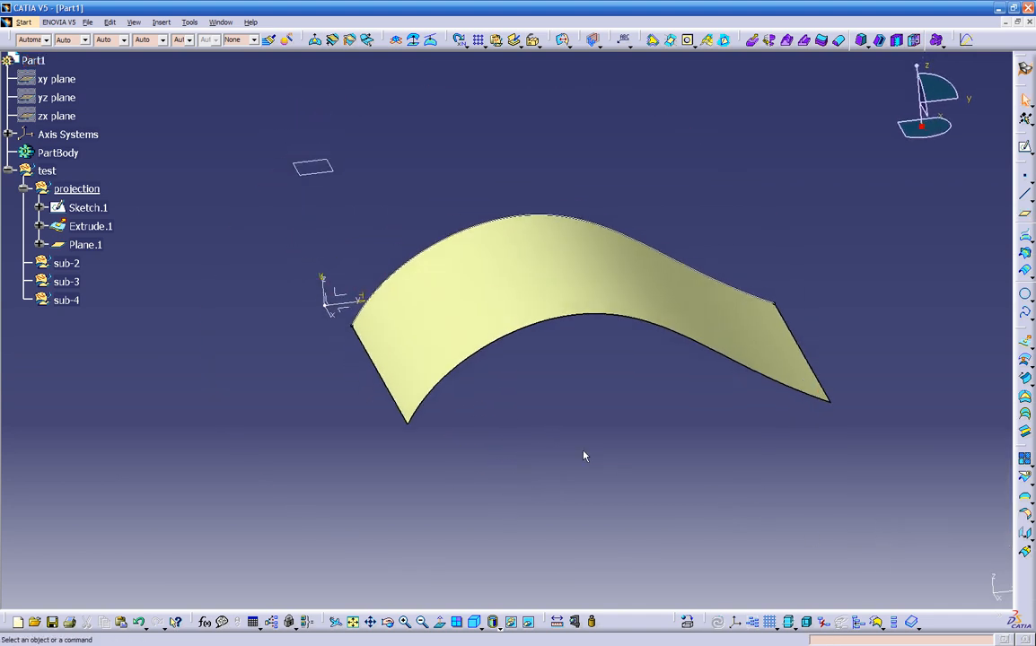
double_click(311, 170)
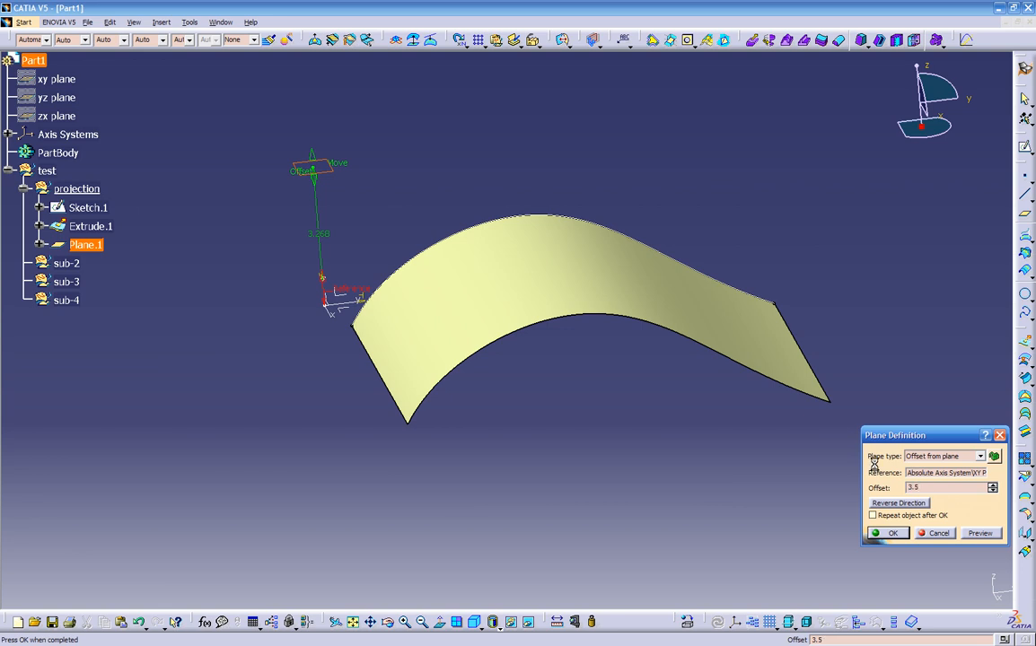
key("Return")
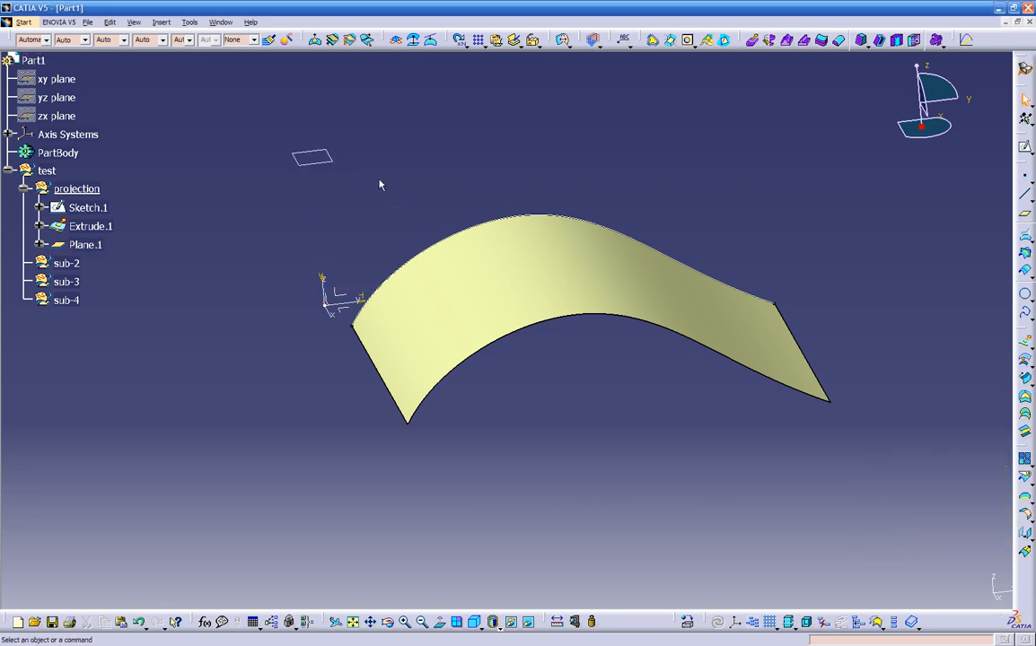
- Sketch an S-shaped five-point spline on the offset plane, within the outline of the extruded surface, and exit the sketch
left_click(319, 167)
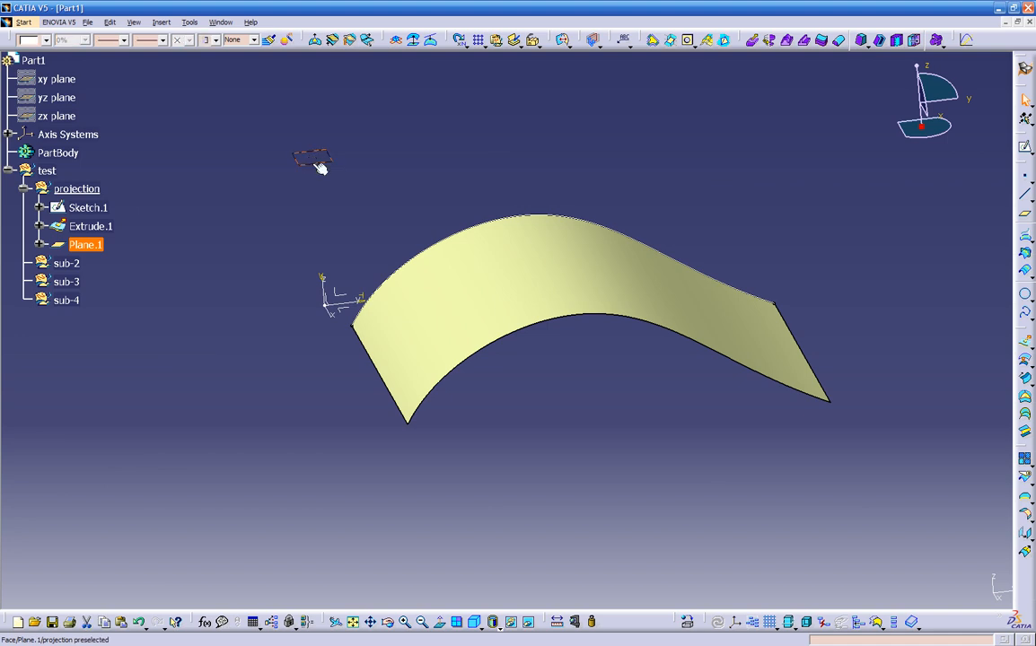
left_click(1024, 147)
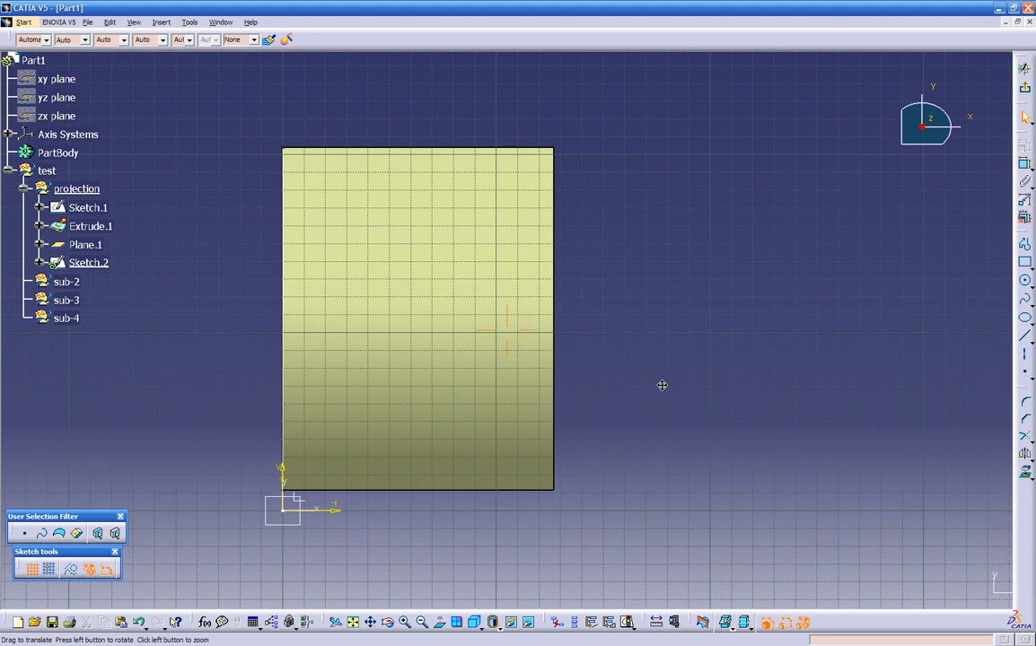
left_click(1025, 299)
left_click(503, 233)
left_click(418, 248)
left_click(411, 326)
left_click(466, 409)
left_click(379, 468)
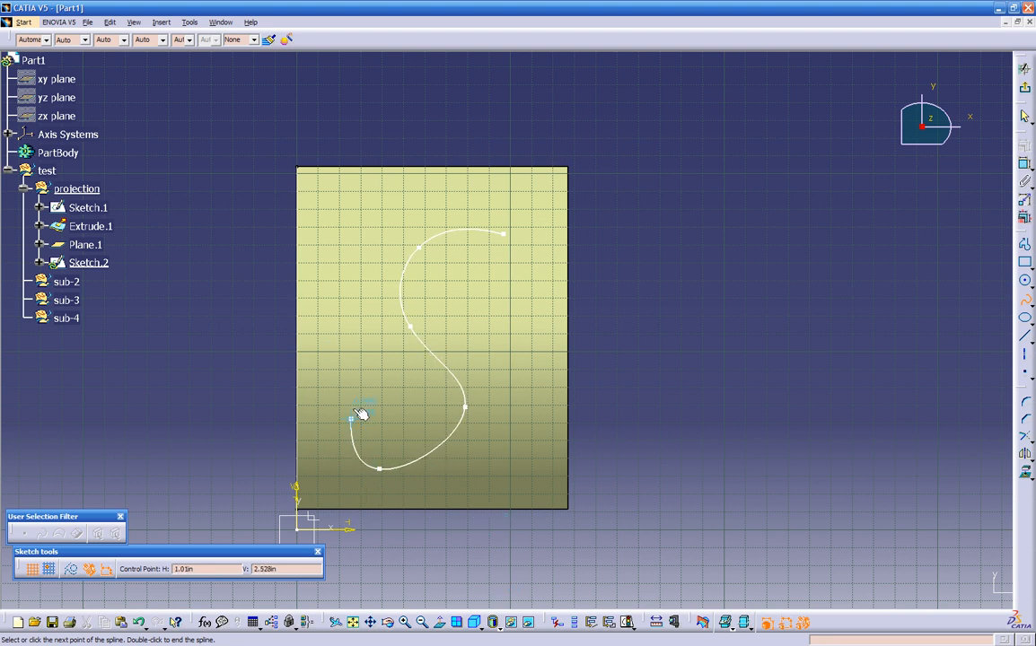
left_click(380, 470)
key("Escape")
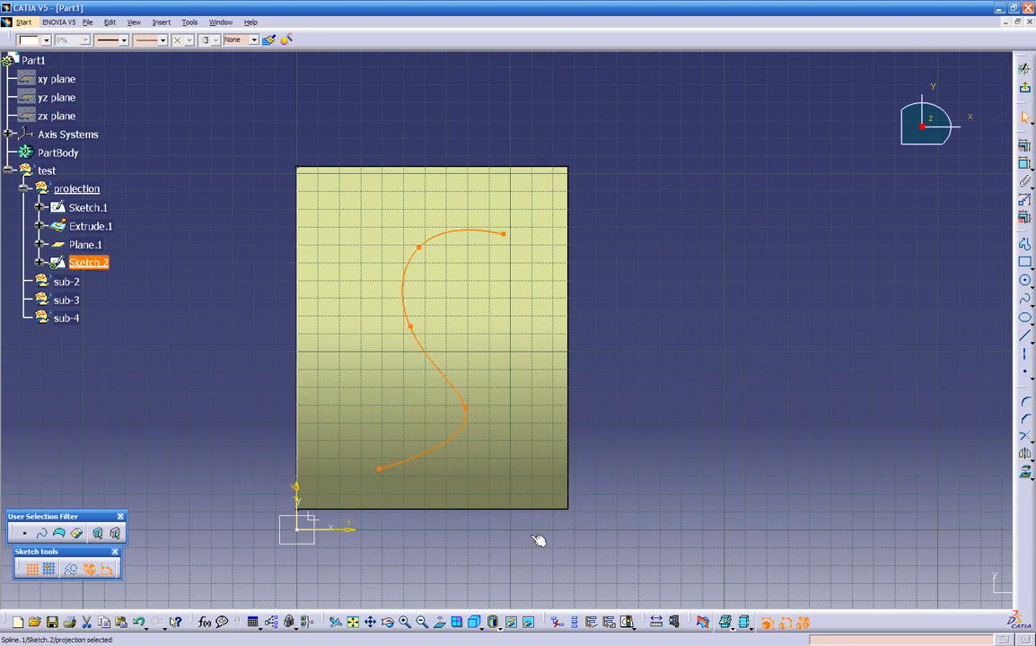
left_click(811, 254)
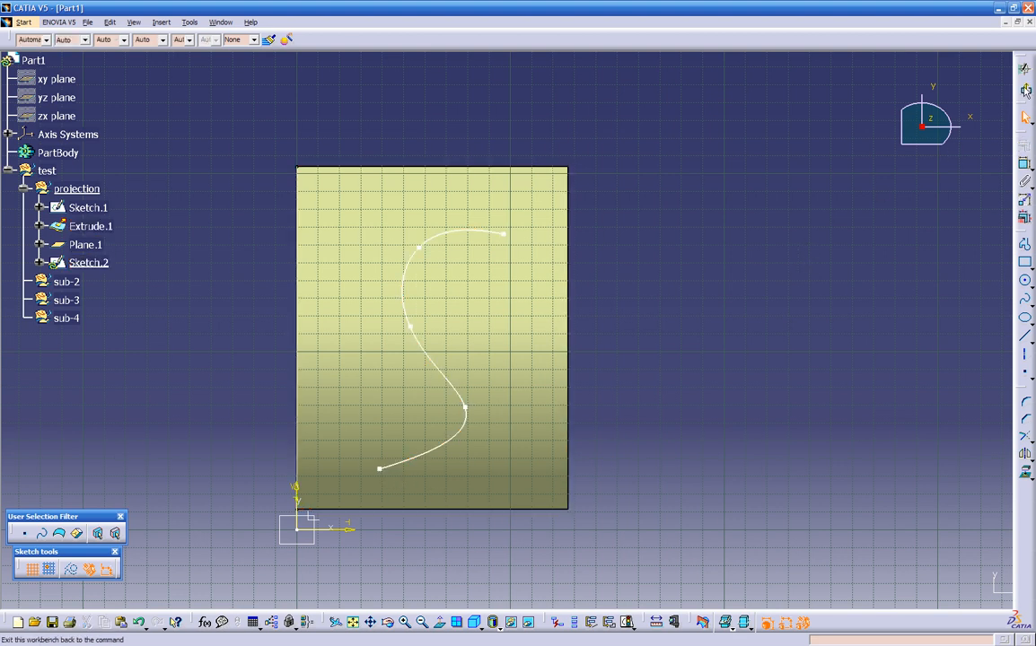
left_click(1026, 90)
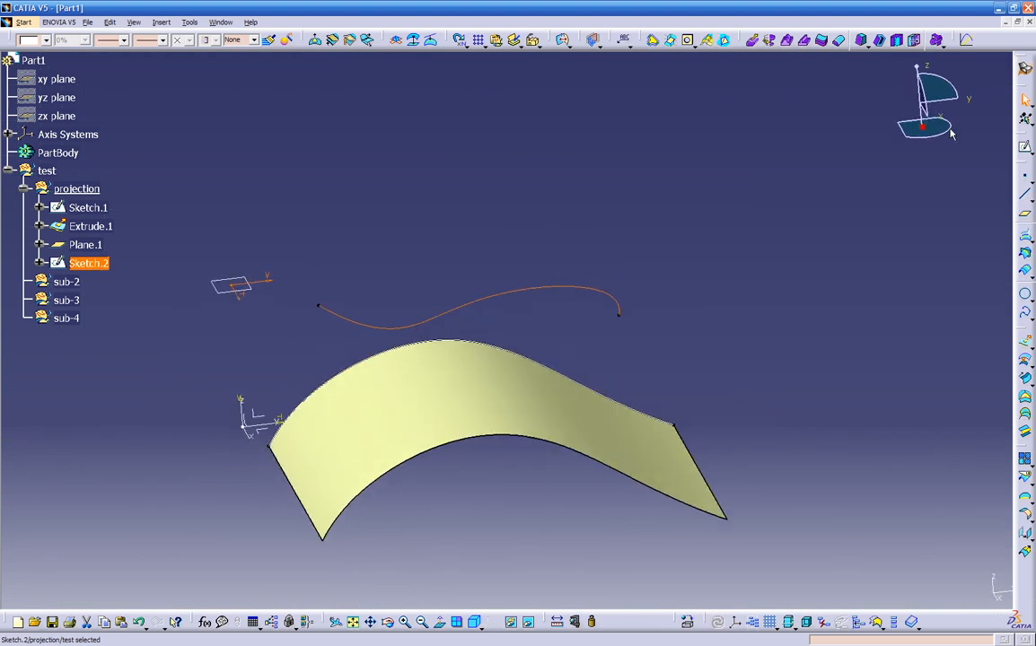
- Sketch a single slanted line on the absolute axis system's ZX plane, crossing the level of the spline sketch, and exit the sketch
mouse_move(555, 485)
middle_mouse_down()
mouse_move(520, 498)
mouse_move(645, 407)
mouse_move(662, 350)
mouse_move(506, 377)
mouse_move(515, 352)
mouse_move(471, 344)
mouse_move(471, 330)
mouse_move(481, 389)
mouse_move(507, 395)
mouse_move(791, 351)
mouse_move(798, 323)
mouse_move(280, 485)
mouse_move(413, 396)
mouse_move(441, 429)
mouse_move(422, 393)
middle_mouse_up()
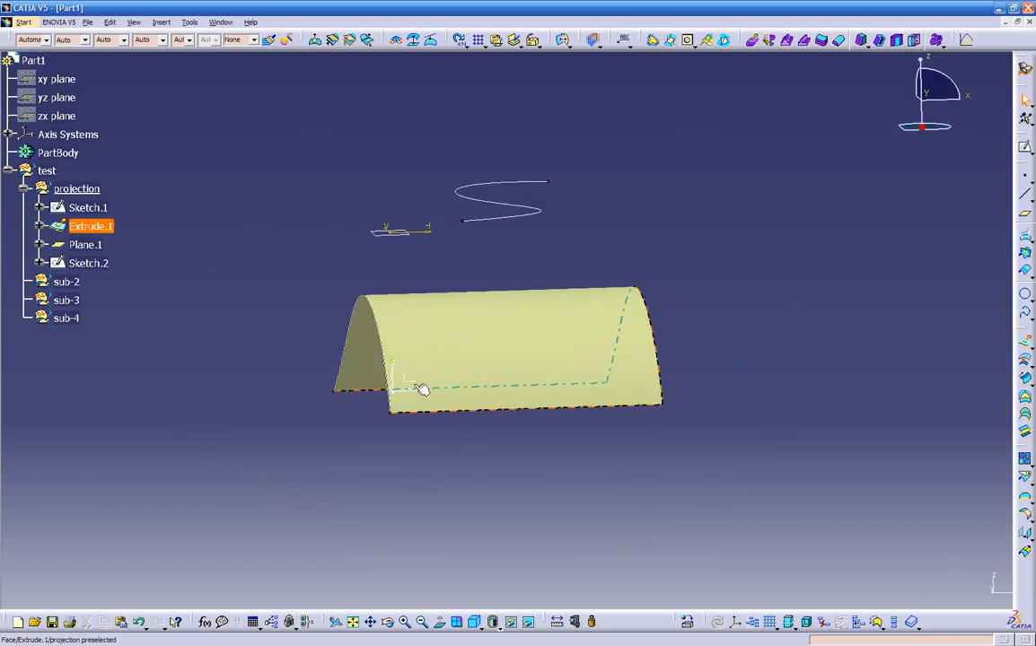
left_click(418, 386)
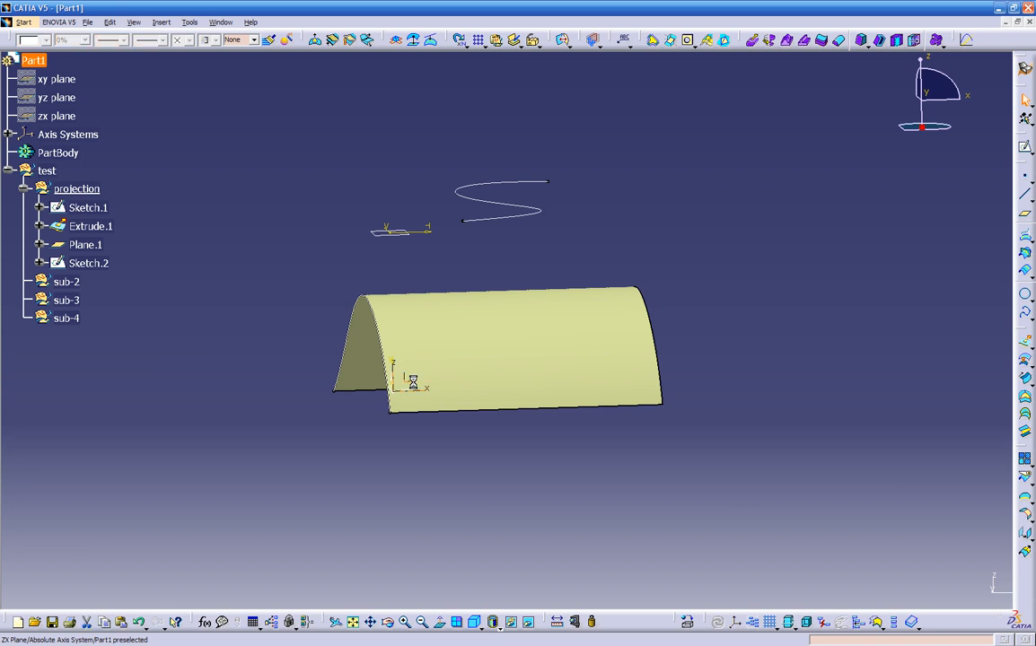
left_click(1026, 218)
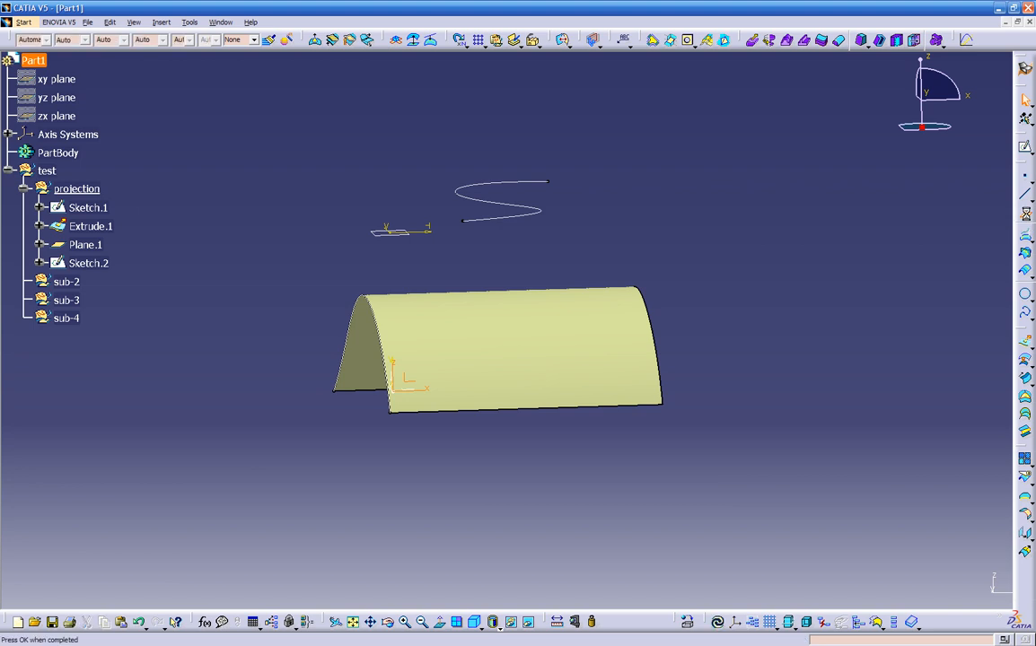
left_click(1025, 147)
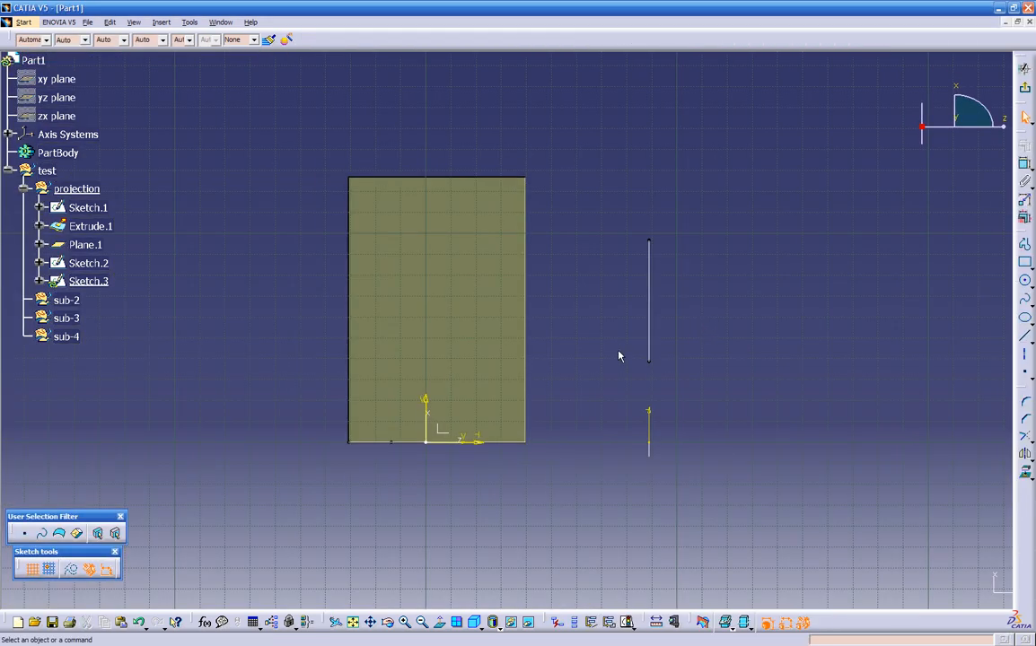
left_click(1025, 335)
left_click(500, 221)
left_click(699, 287)
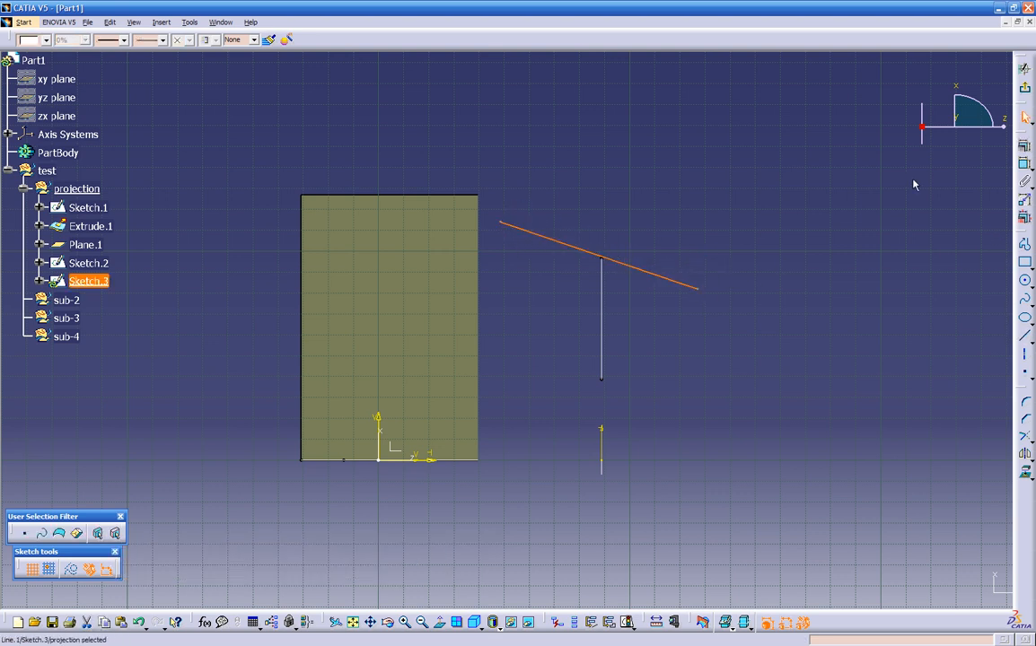
left_click(1025, 91)
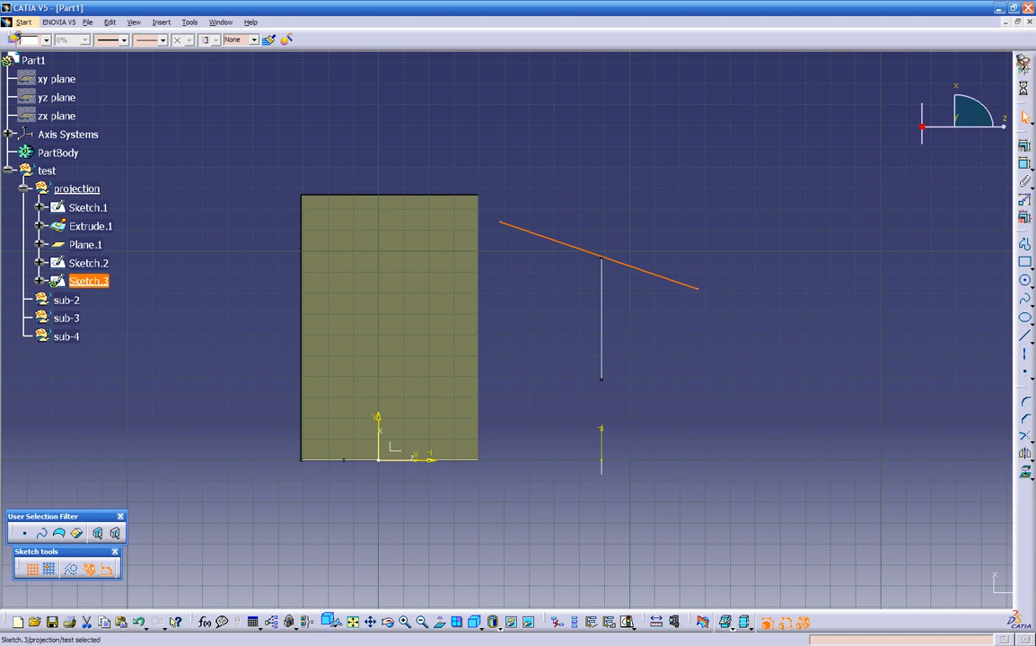
- Project the S-shaped spline sketch onto the extruded surface with the Normal projection type
middle_click_drag(633, 336, 579, 410)
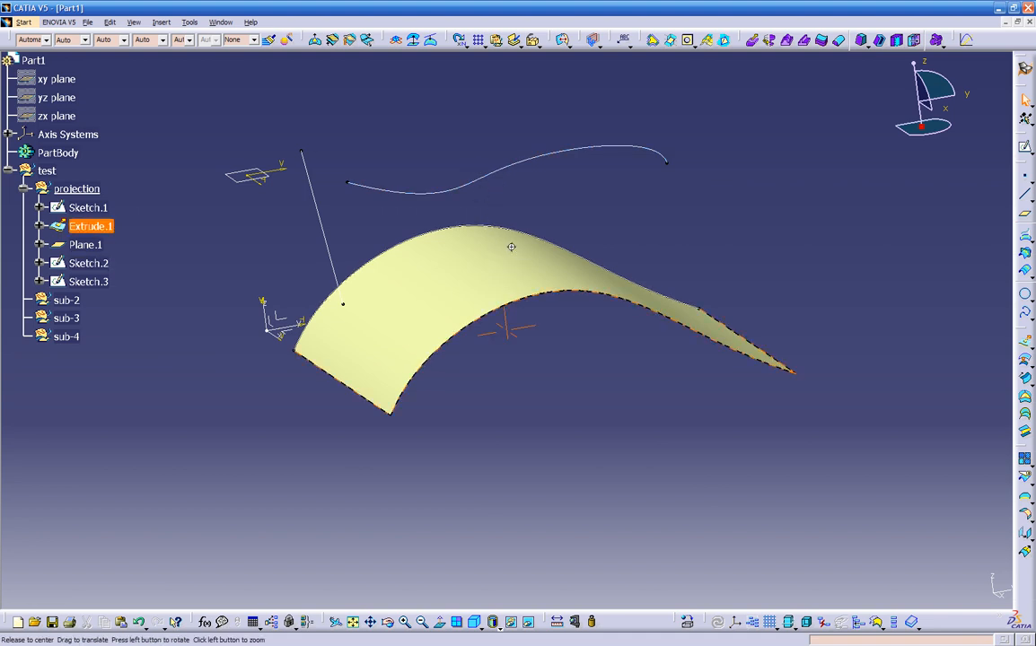
middle_click_drag(521, 253, 518, 277)
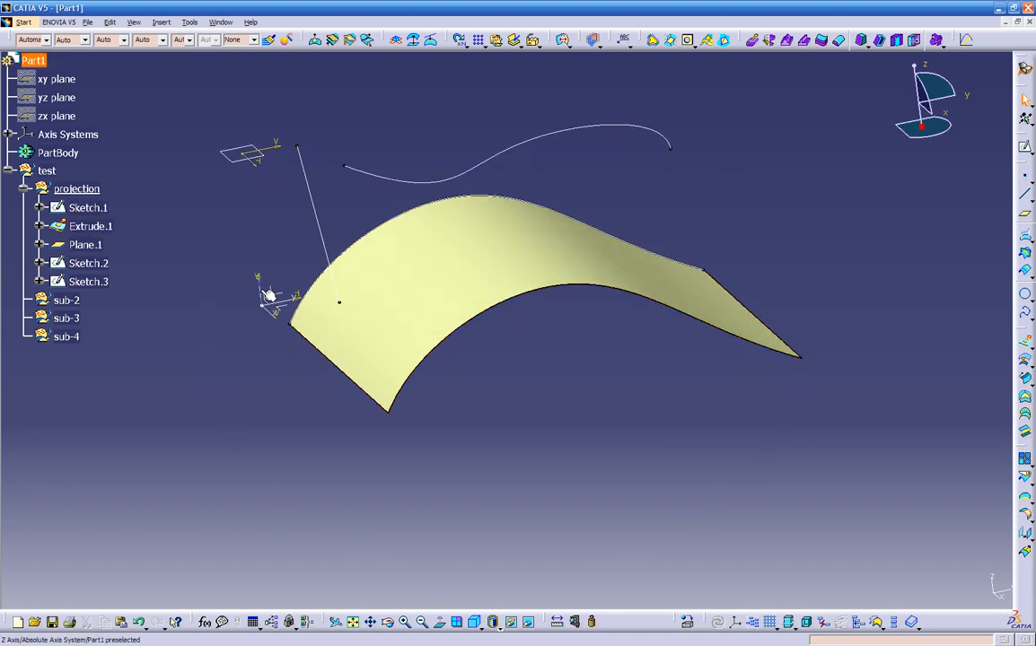
middle_click_drag(393, 270, 508, 245)
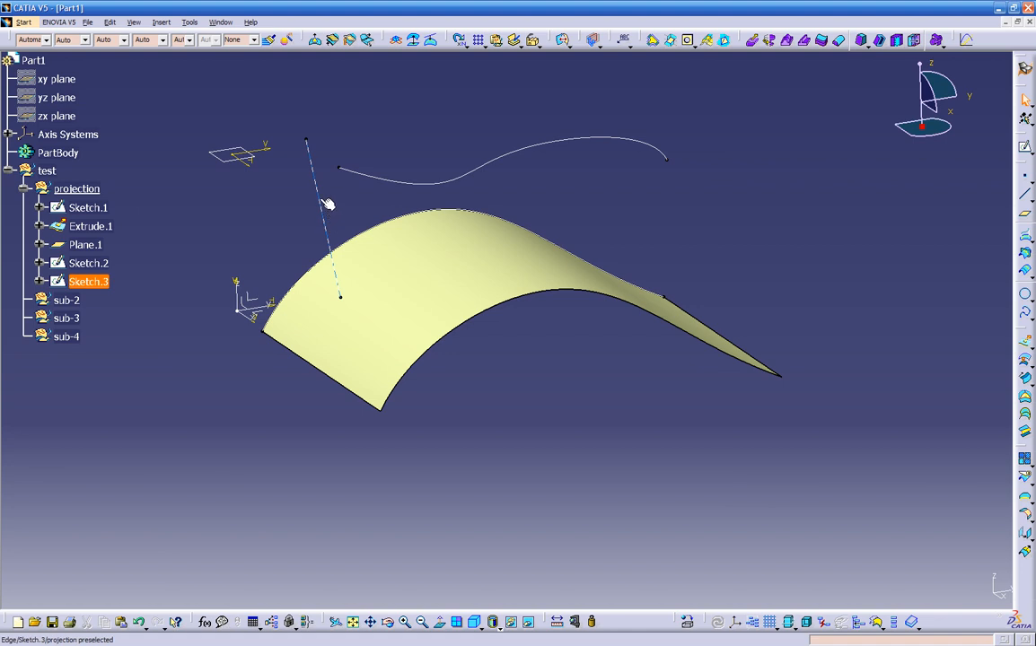
middle_click_drag(497, 344, 399, 333)
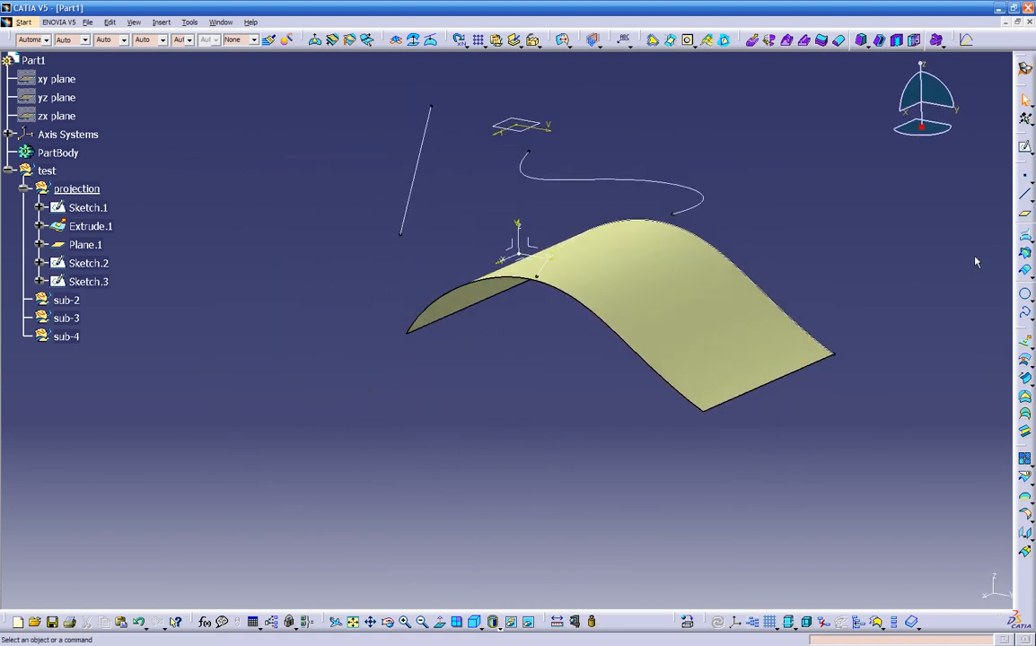
left_click(1027, 238)
middle_click_drag(509, 377, 379, 365)
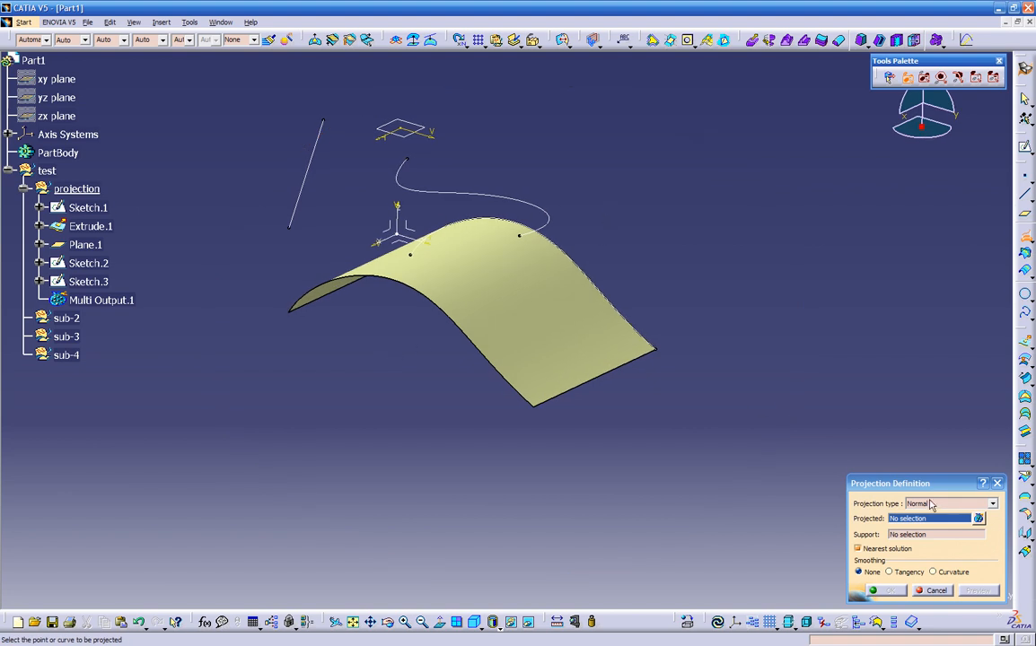
left_click(934, 508)
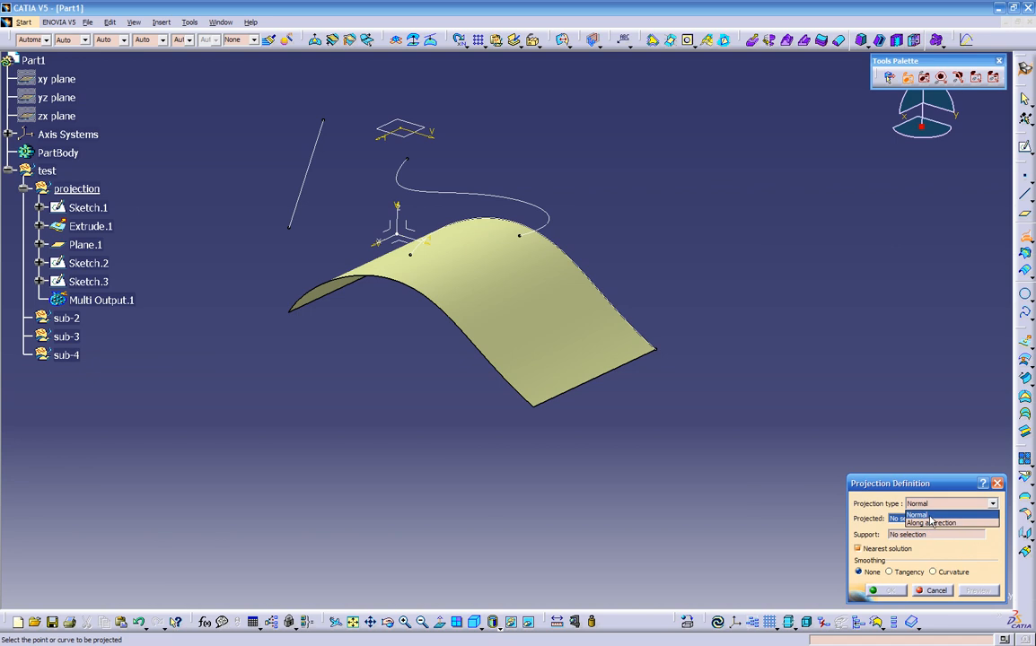
left_click(928, 517)
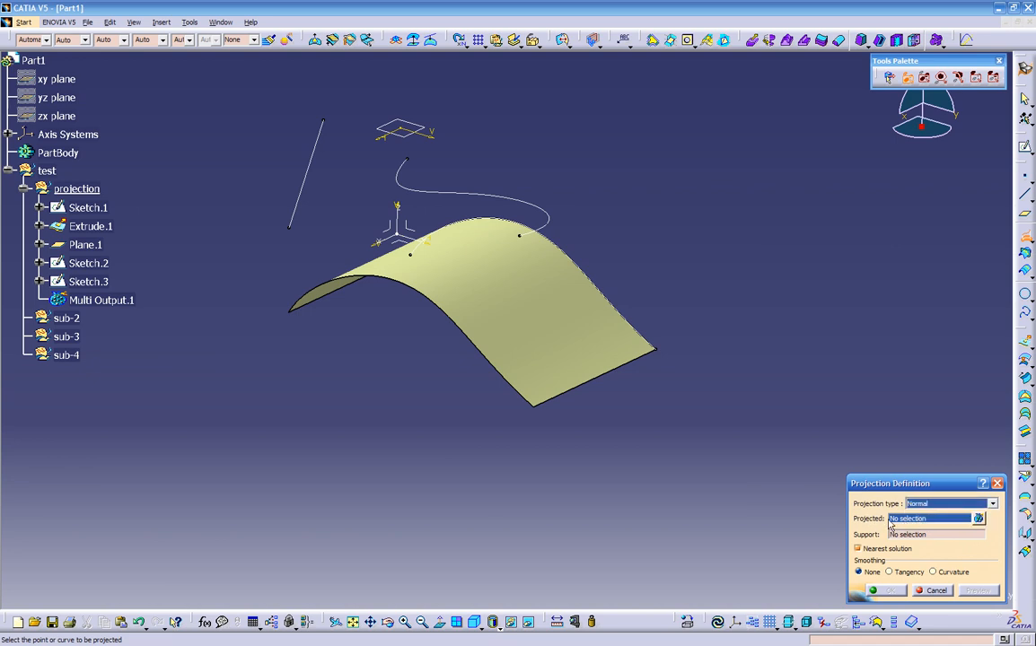
left_click(441, 197)
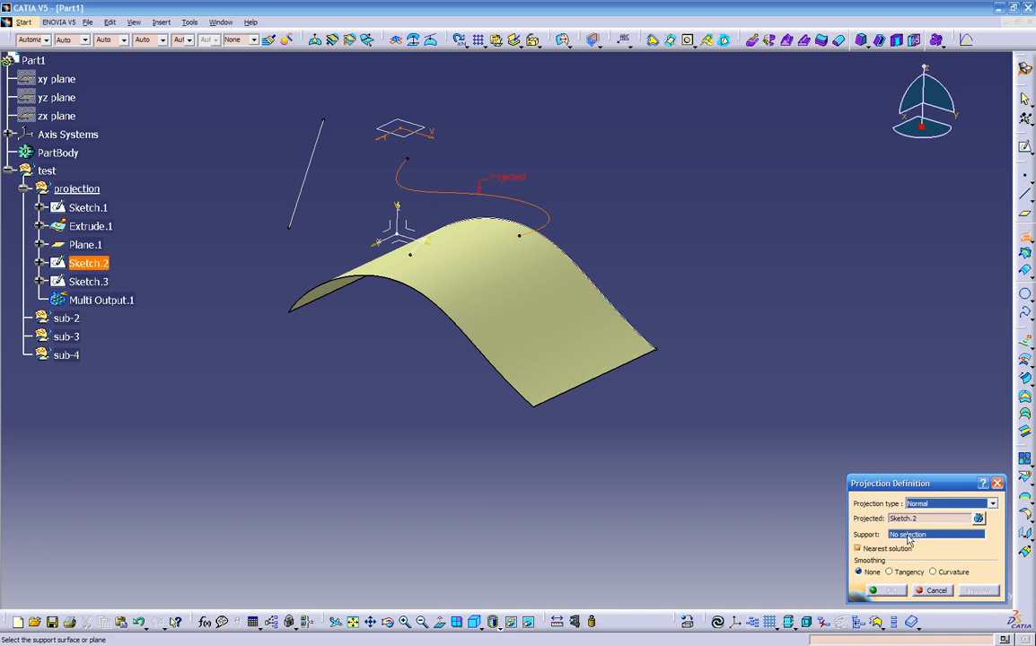
left_click(525, 333)
middle_click_drag(417, 370, 386, 400)
left_click(965, 592)
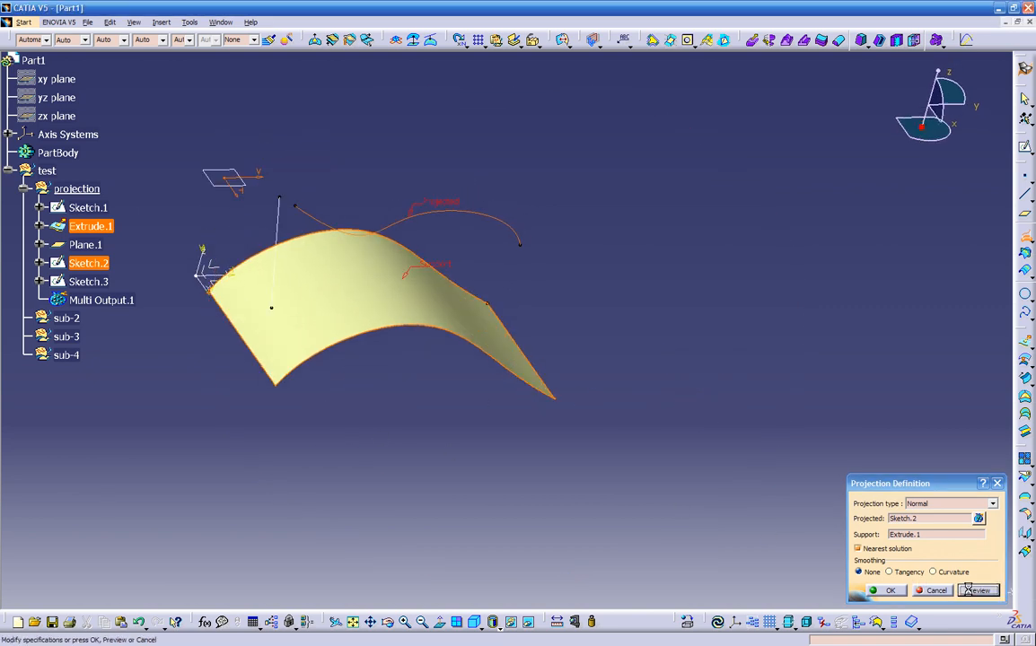
middle_click_drag(454, 444, 399, 390)
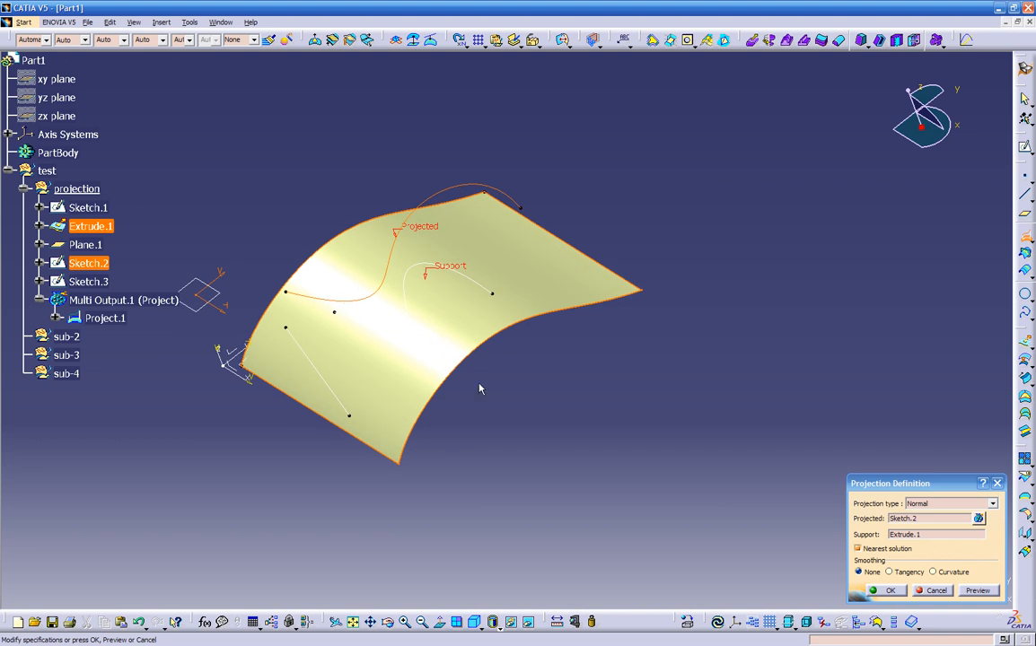
left_click(889, 590)
- Set the fill colour of the extruded surface's face to dark green in its graphic properties
left_click(546, 278)
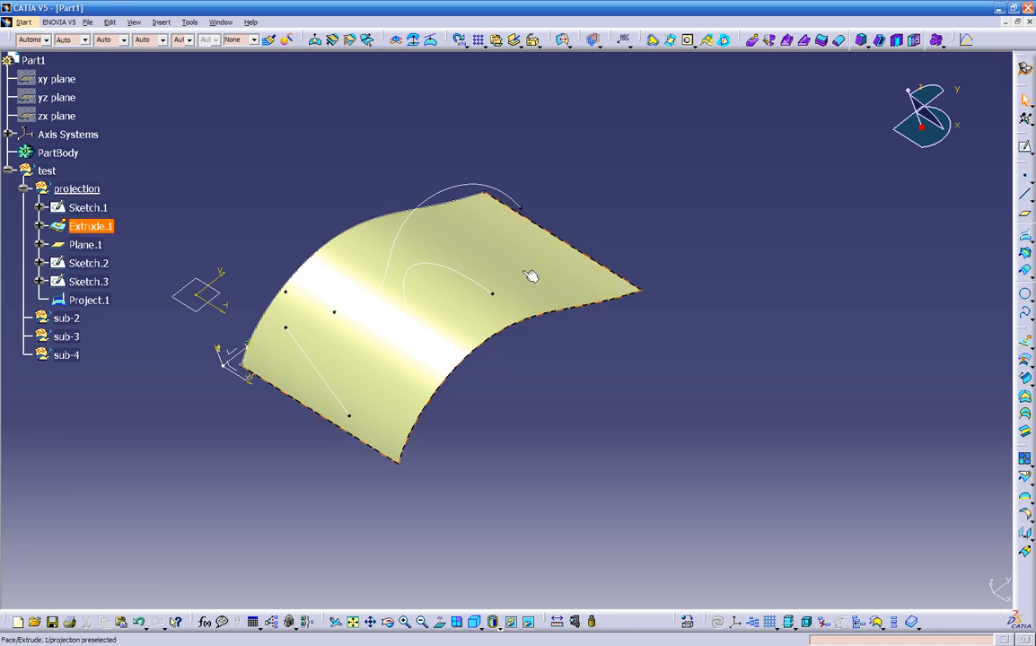
right_click(510, 258)
left_click(544, 309)
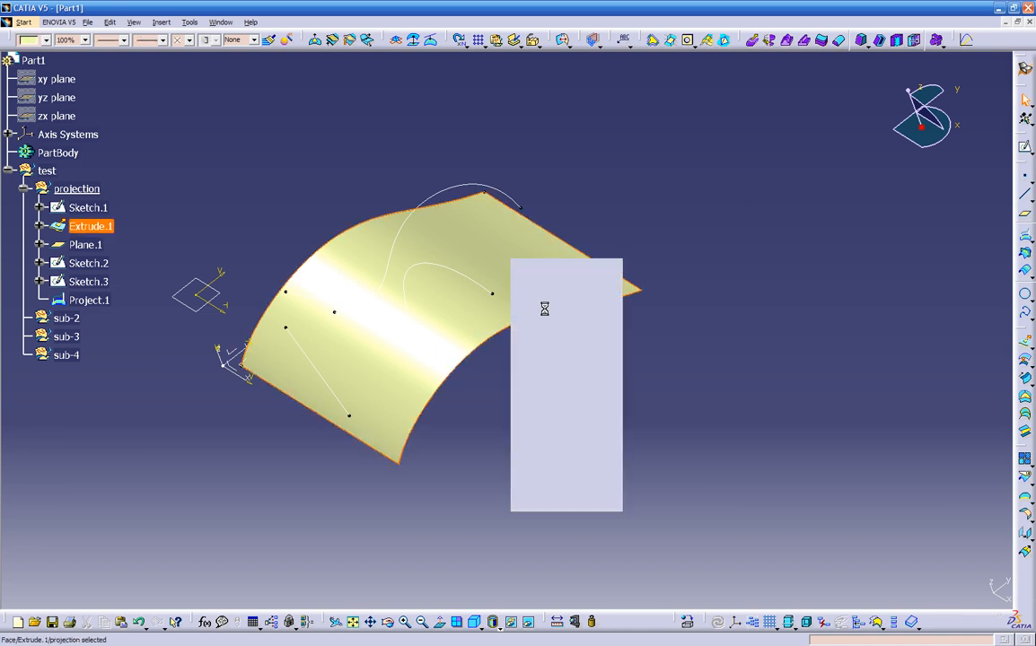
left_click(744, 332)
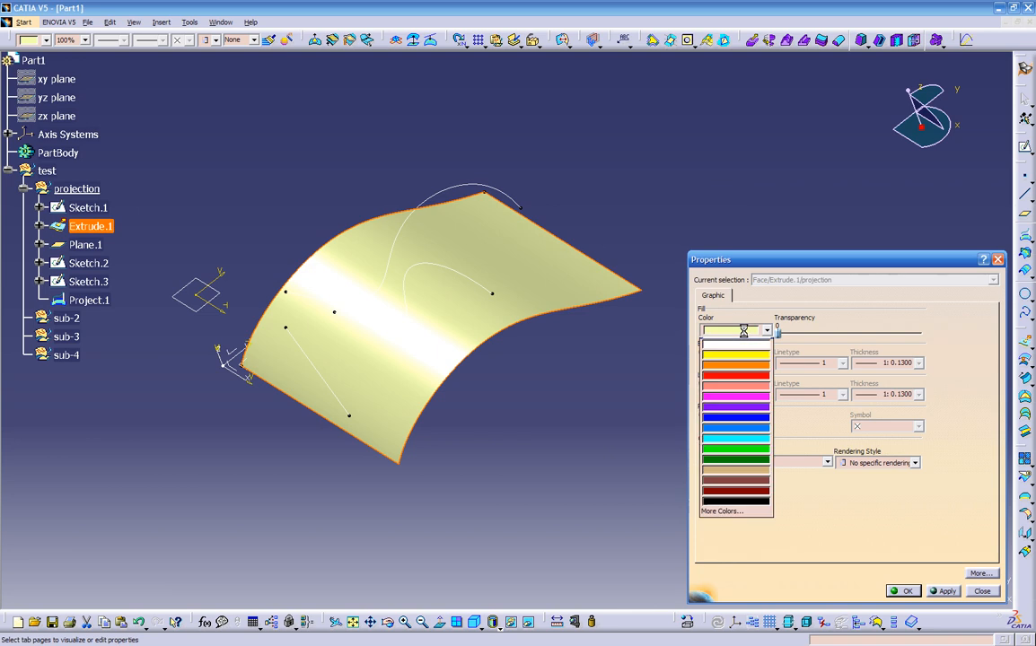
left_click(736, 467)
left_click(941, 590)
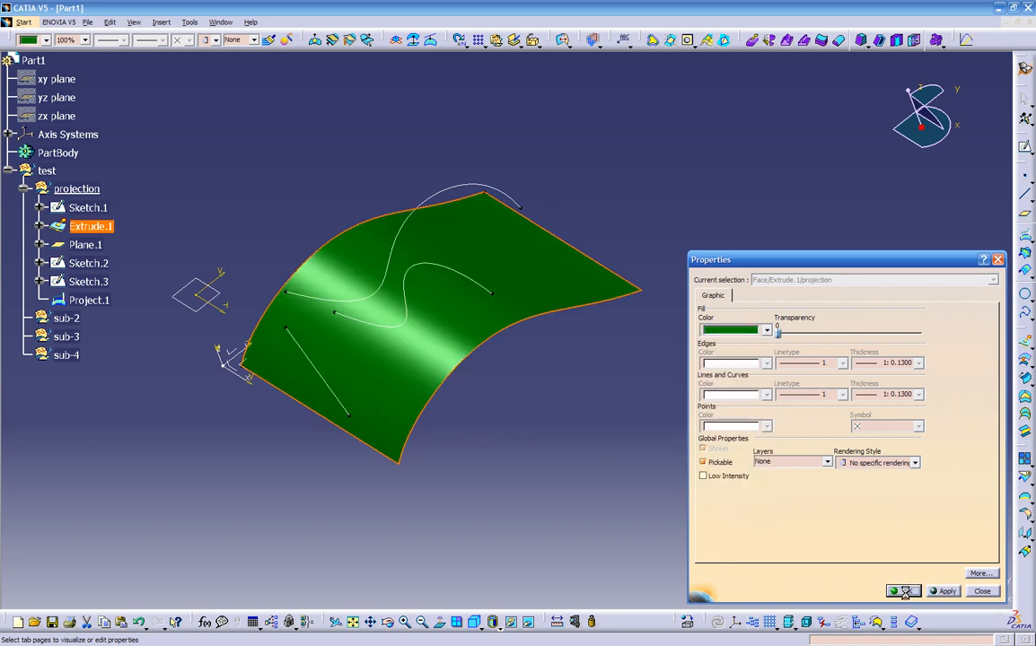
left_click(905, 591)
- Set the fill colour of the extruded surface's face to purple
left_click(533, 281)
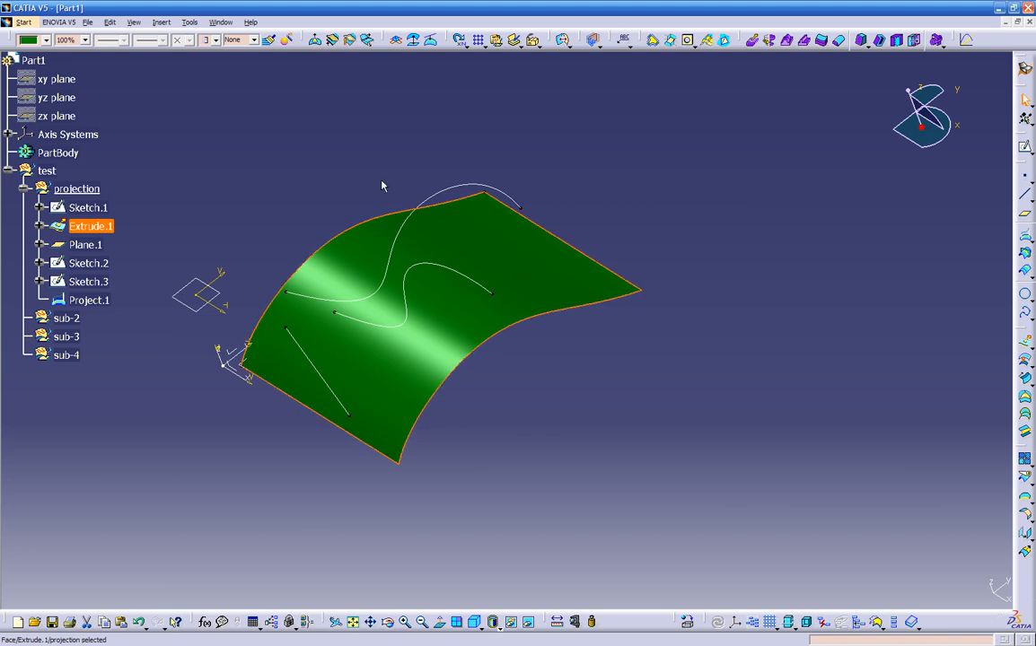
left_click(42, 40)
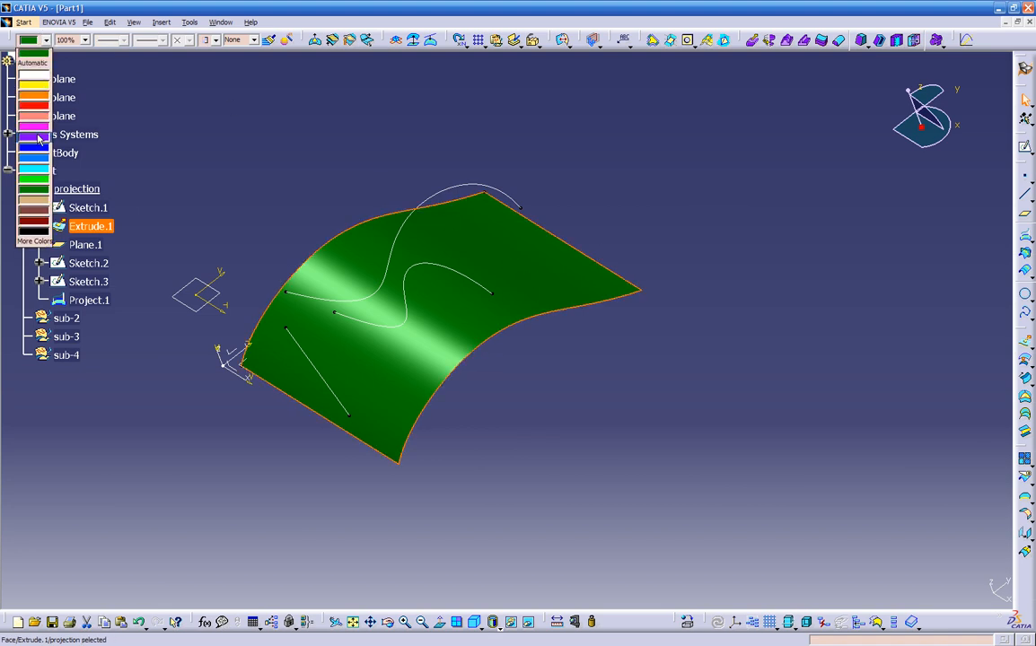
left_click(36, 136)
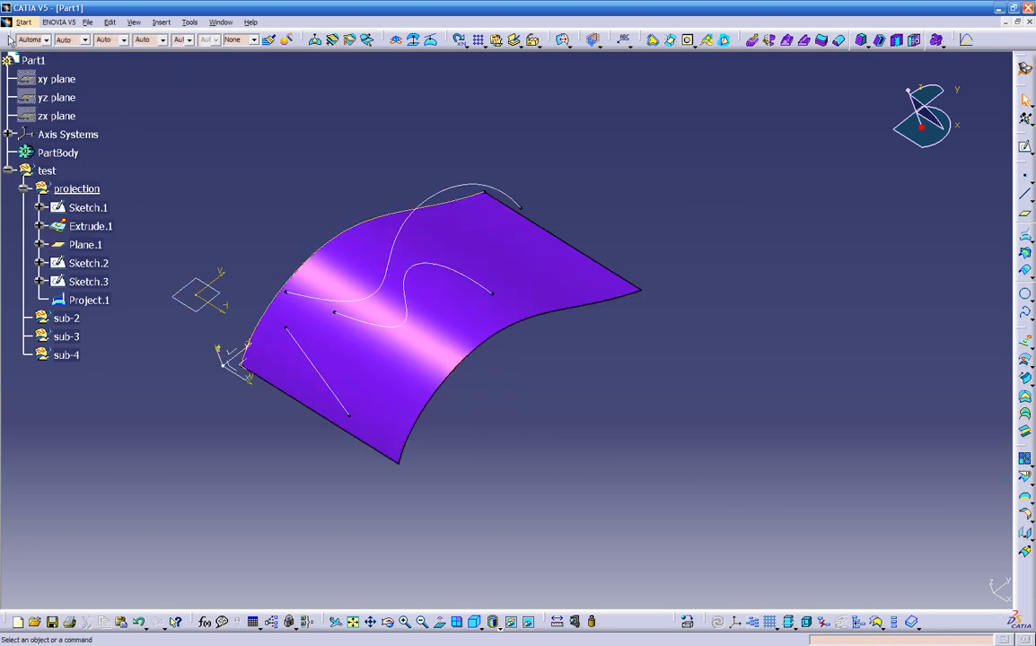
- Undock and hide the Graphic Properties toolbar, then show it again and dock it back in its original place
left_click_drag(12, 38, 185, 103)
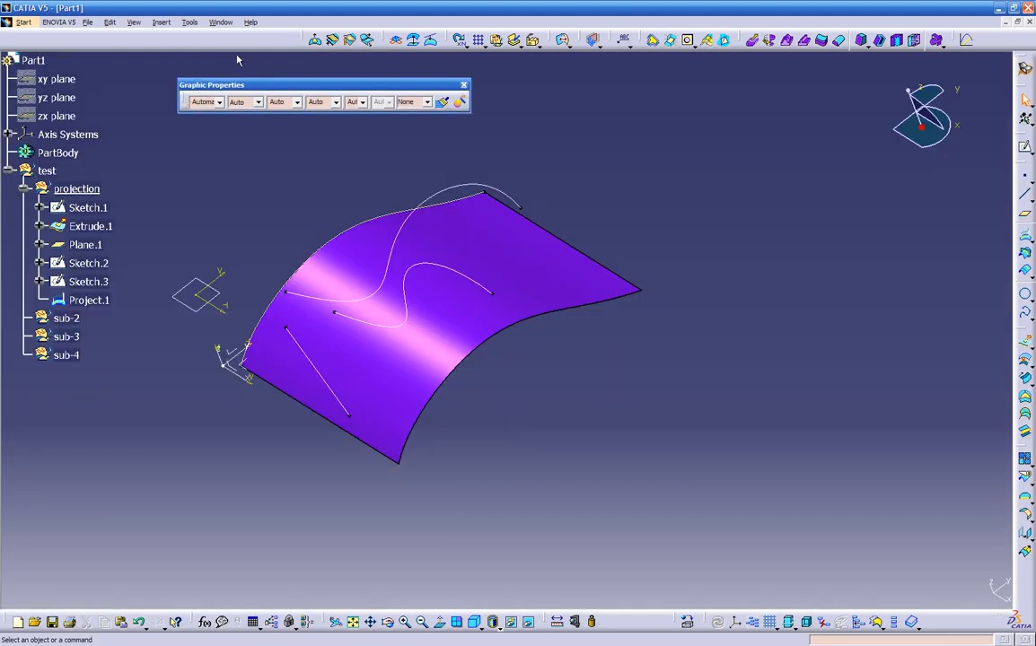
left_click(464, 85)
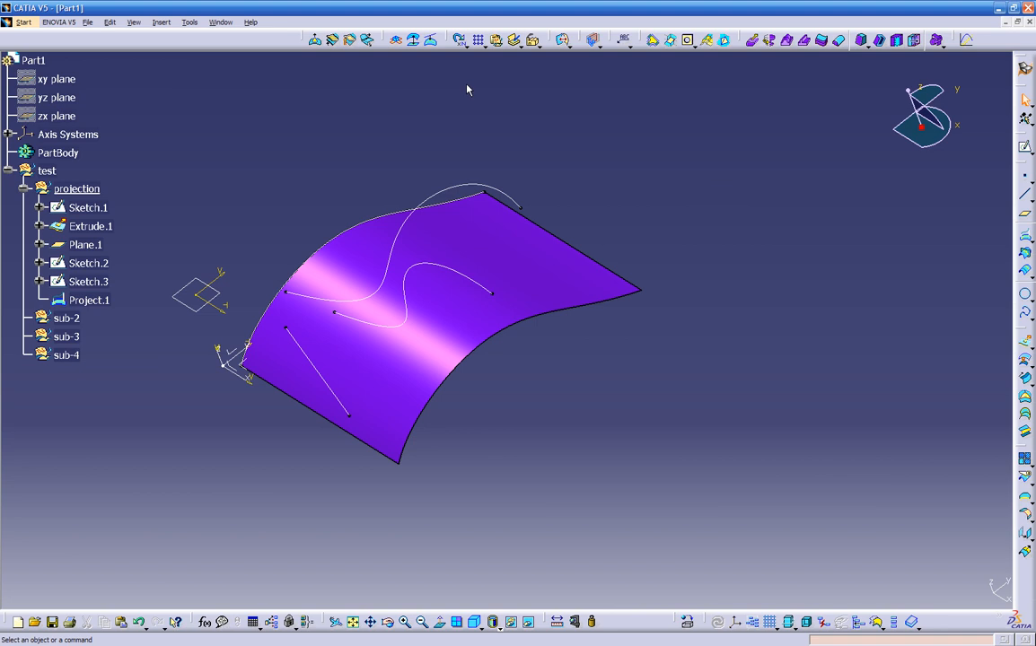
right_click(273, 45)
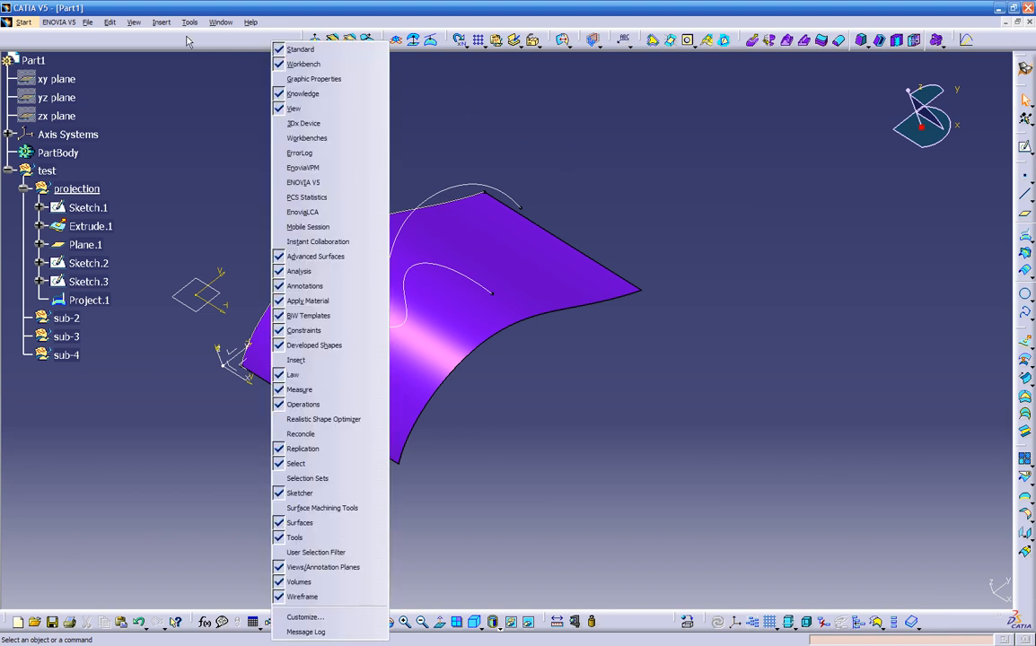
left_click(303, 80)
left_click_drag(302, 83, 131, 32)
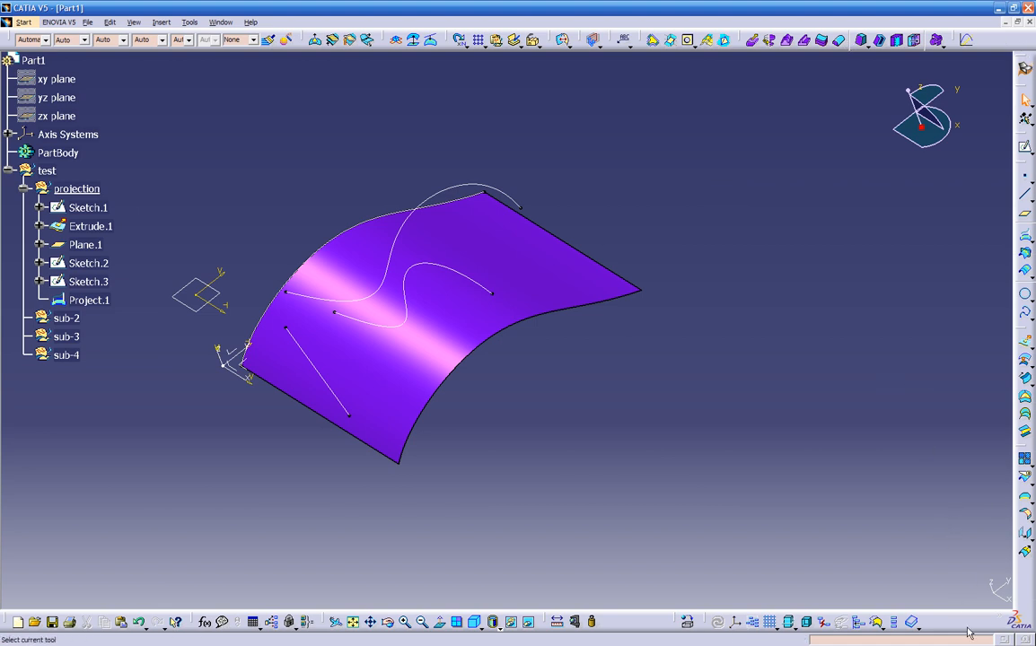
- Shift the docked toolbars along their row so the Tools toolbar shows its current geometrical set list
left_click_drag(676, 621, 634, 619)
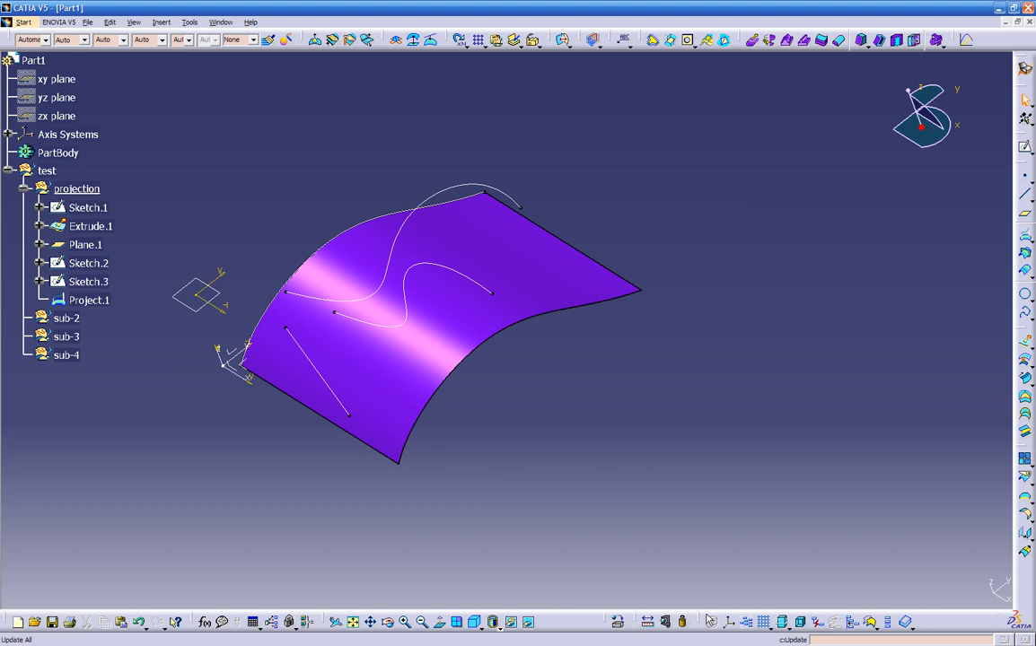
left_click_drag(588, 619, 549, 618)
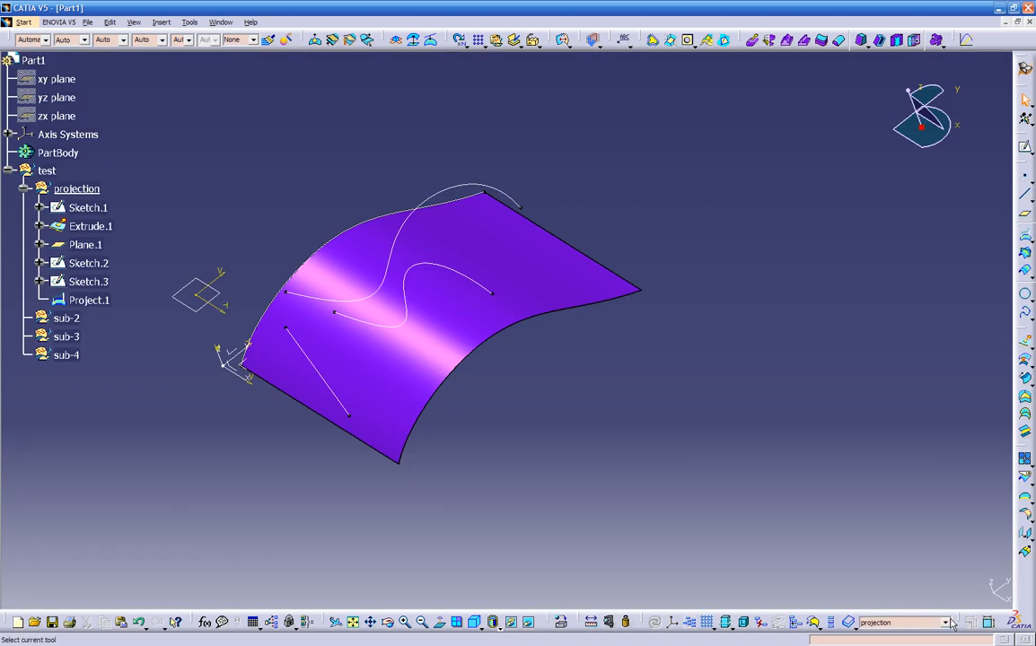
right_click(1022, 583)
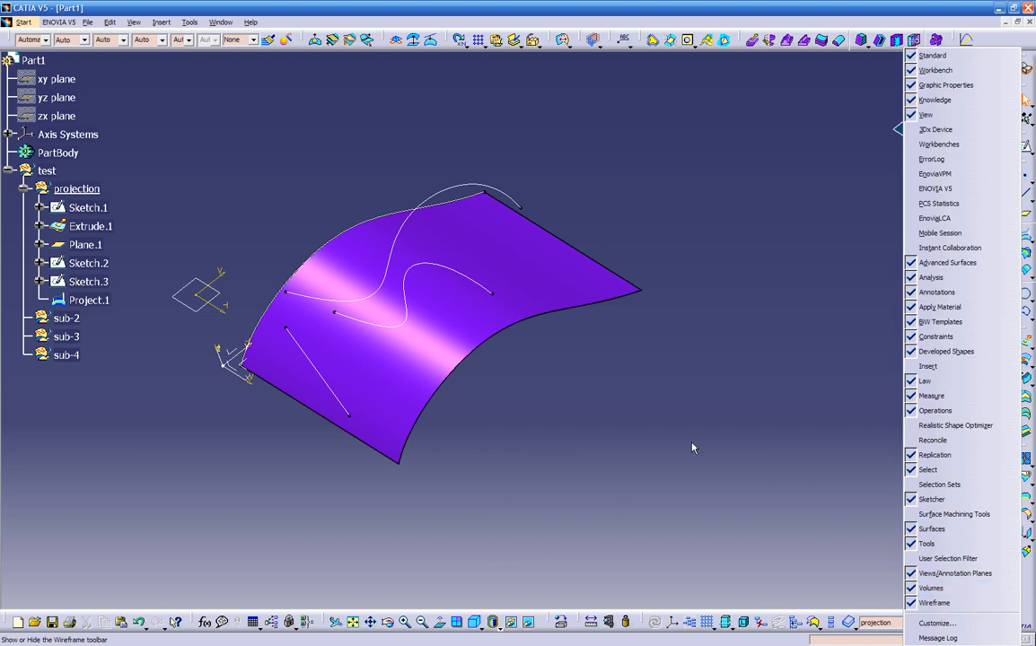
left_click(665, 135)
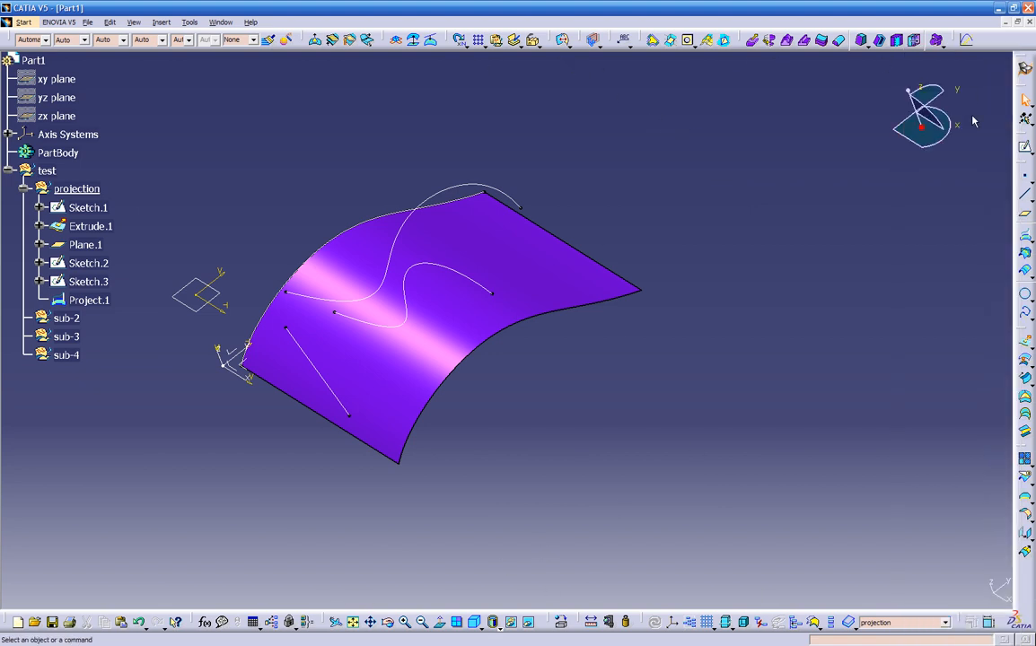
- Enable Lock Toolbar Position in the customization options and close the dialog
right_click(1022, 582)
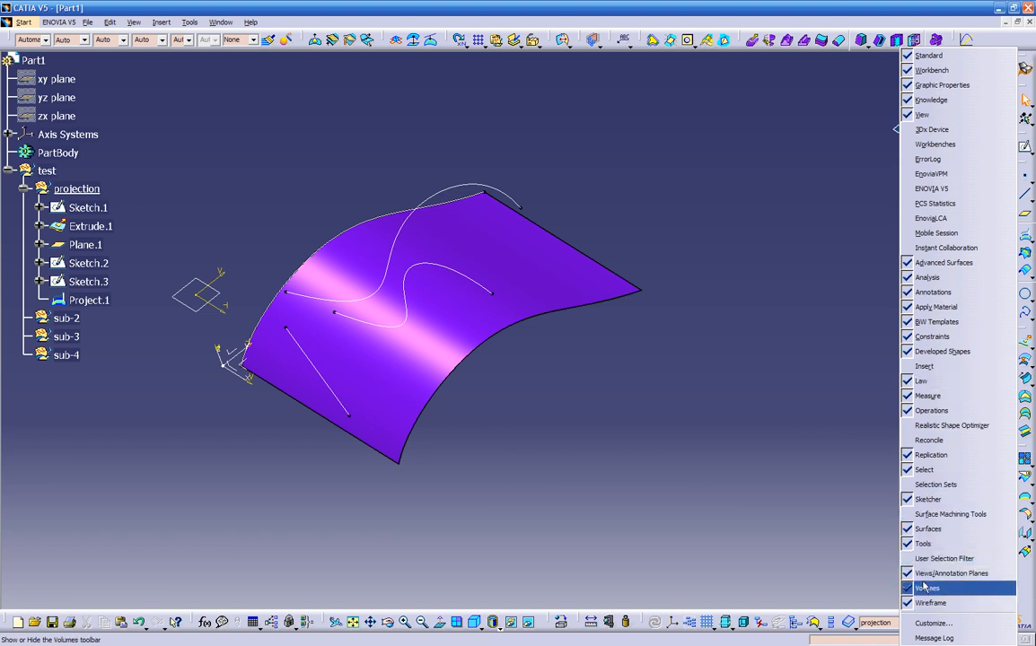
left_click(930, 623)
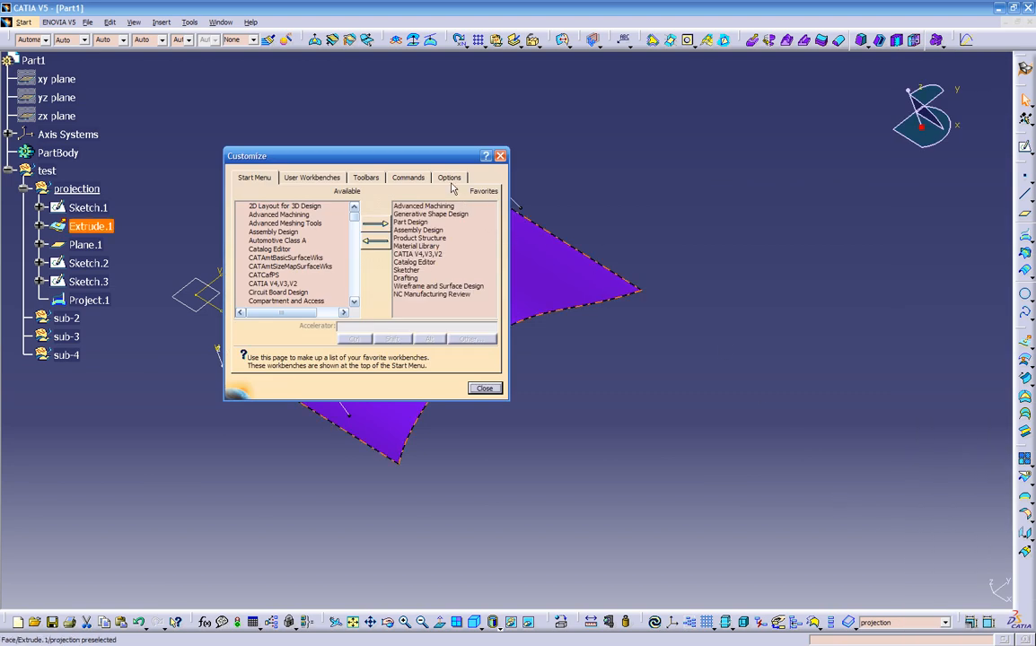
left_click(451, 179)
left_click(288, 351)
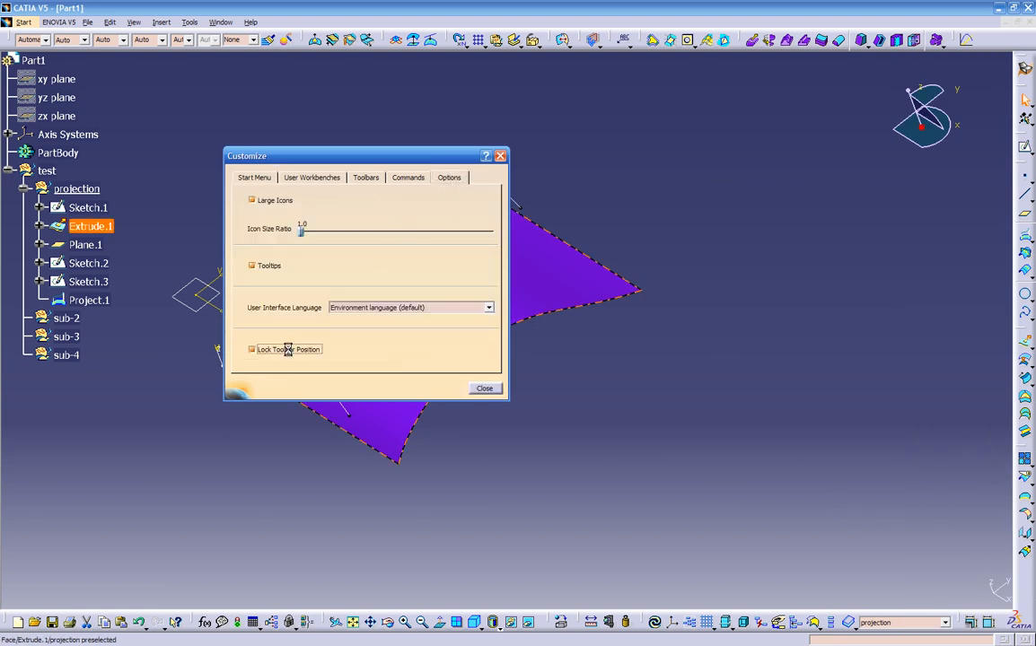
left_click(484, 389)
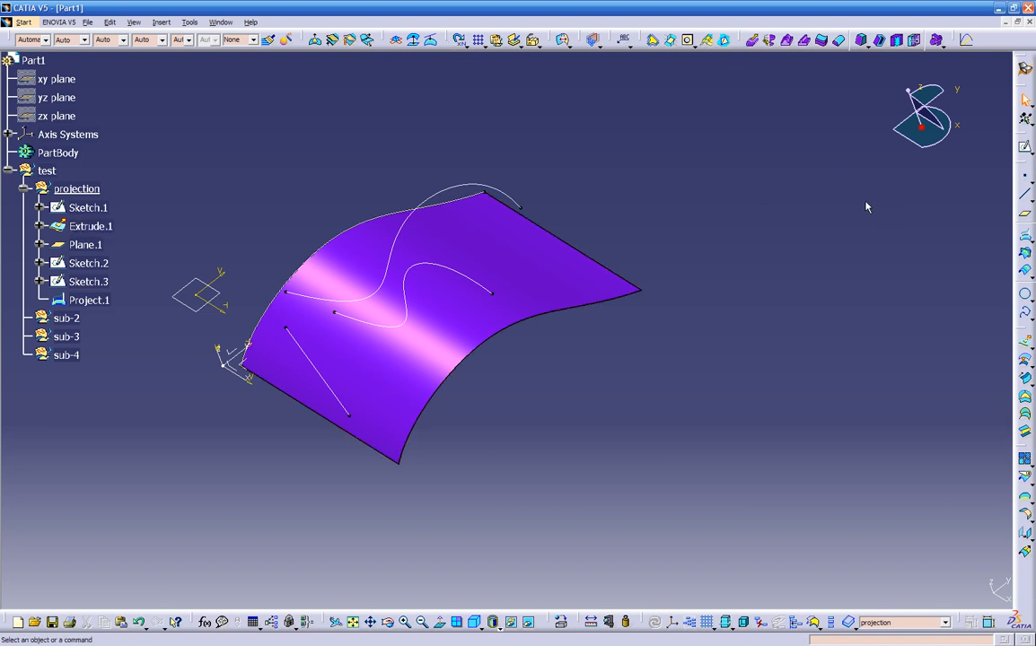
- Edit the S-shaped spline's Normal projection on the extruded surface to use Tangency smoothing, and preview it
middle_click_drag(577, 466, 685, 286)
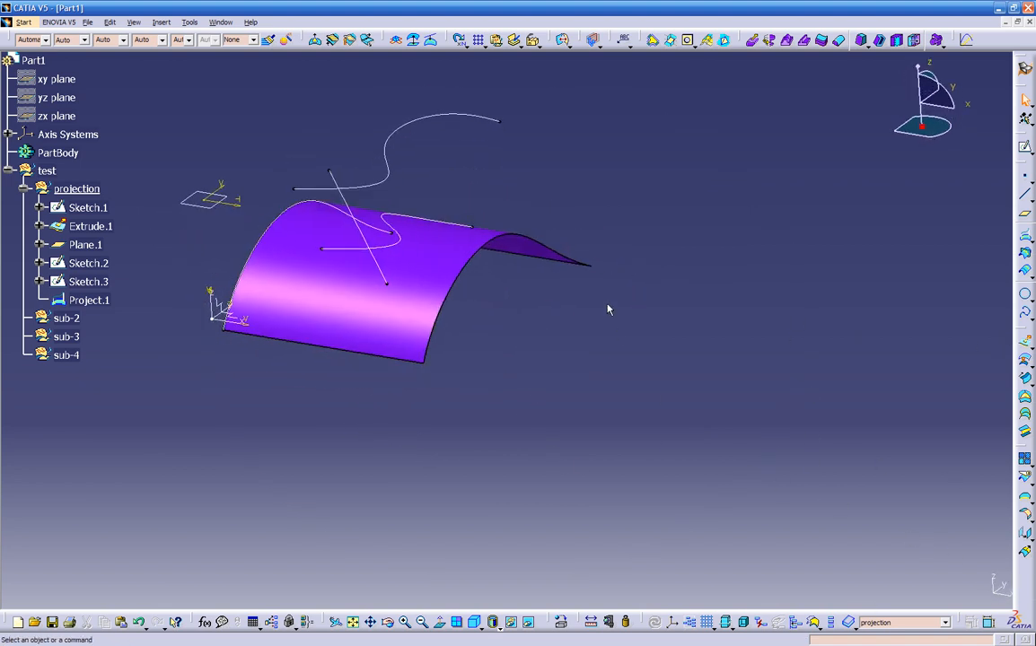
middle_click_drag(575, 324, 514, 270)
middle_click_drag(460, 315, 465, 496)
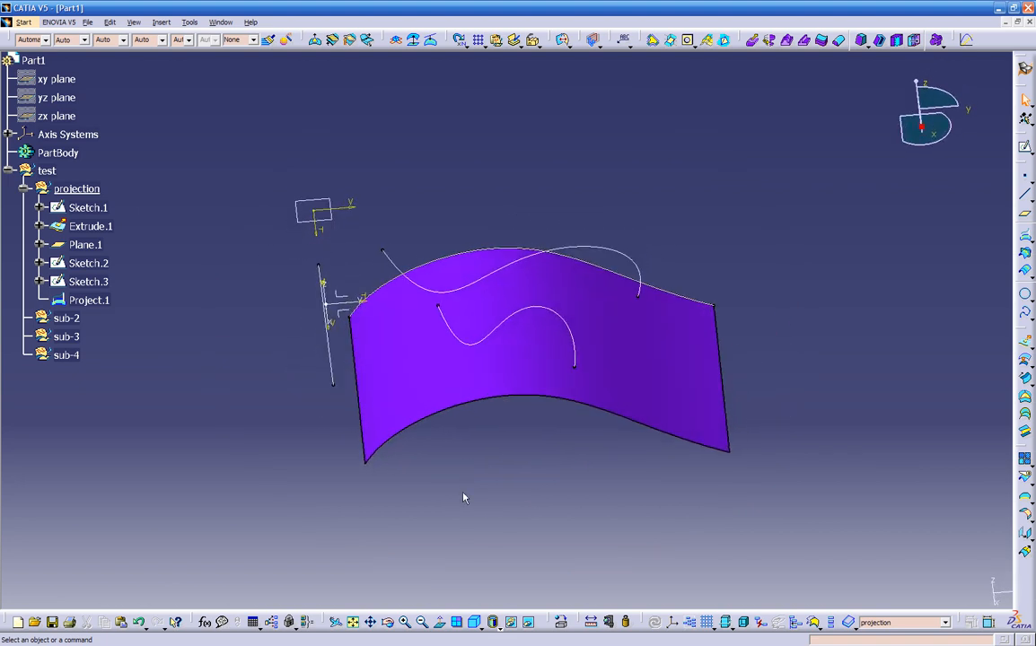
double_click(479, 349)
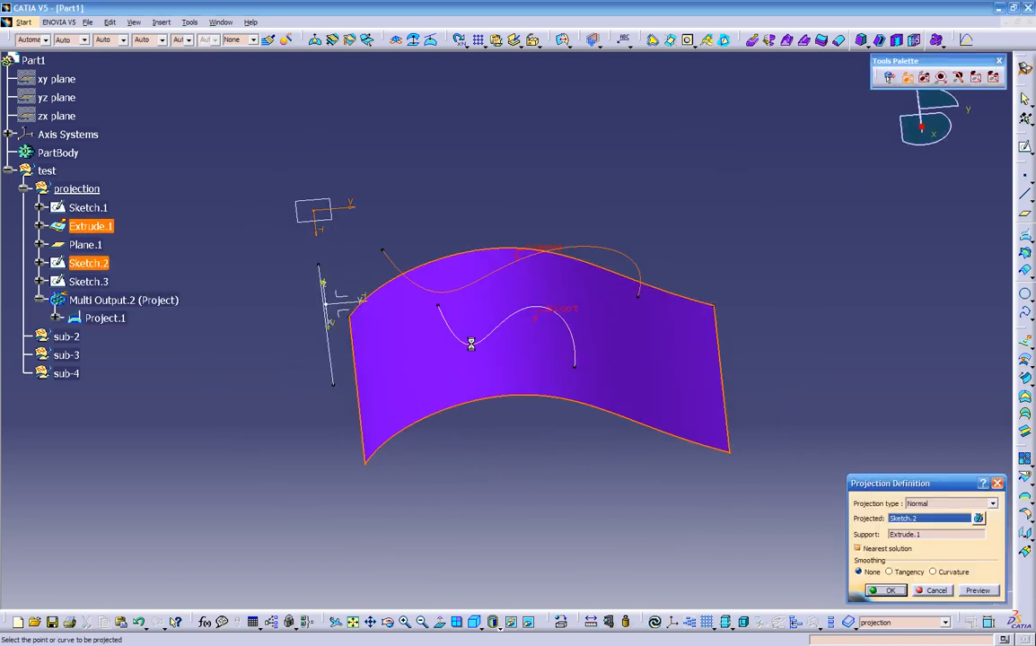
middle_click_drag(551, 487, 633, 350)
middle_click_drag(555, 423, 530, 429)
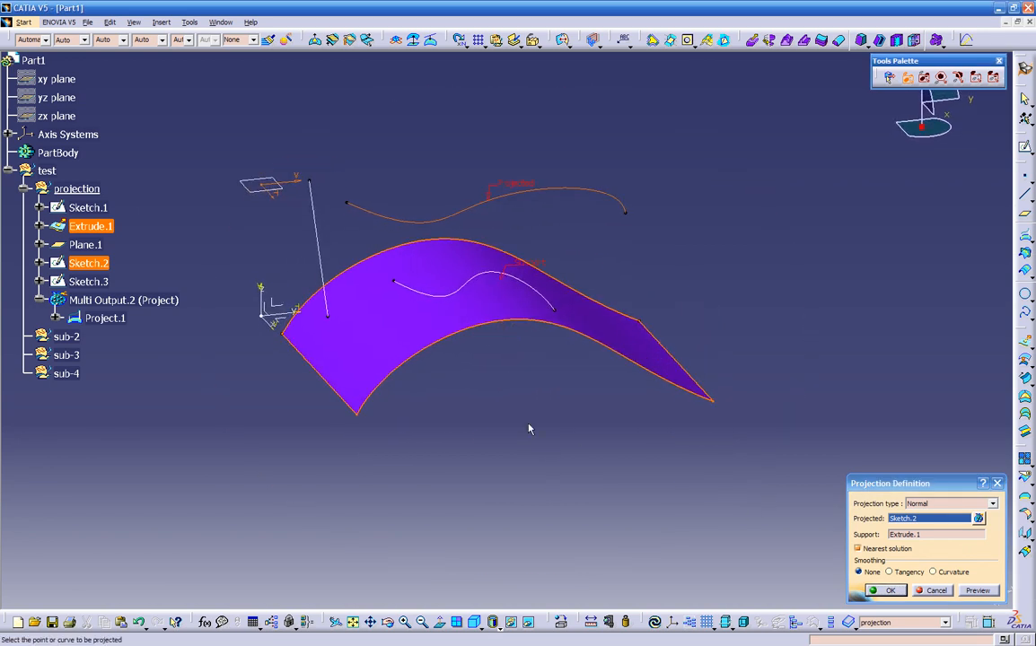
left_click(890, 571)
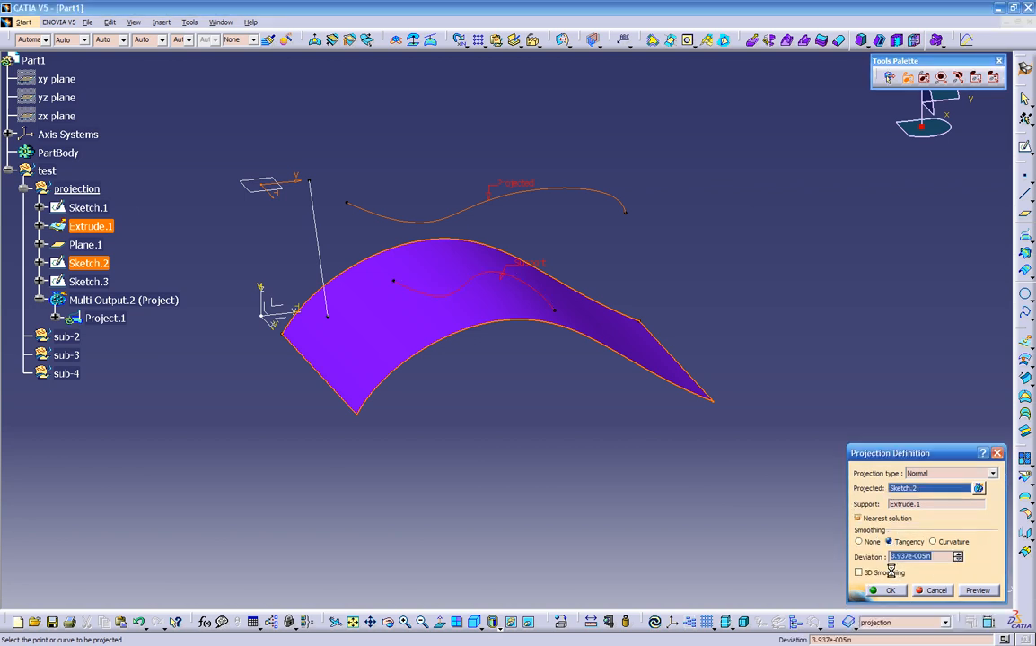
left_click(978, 590)
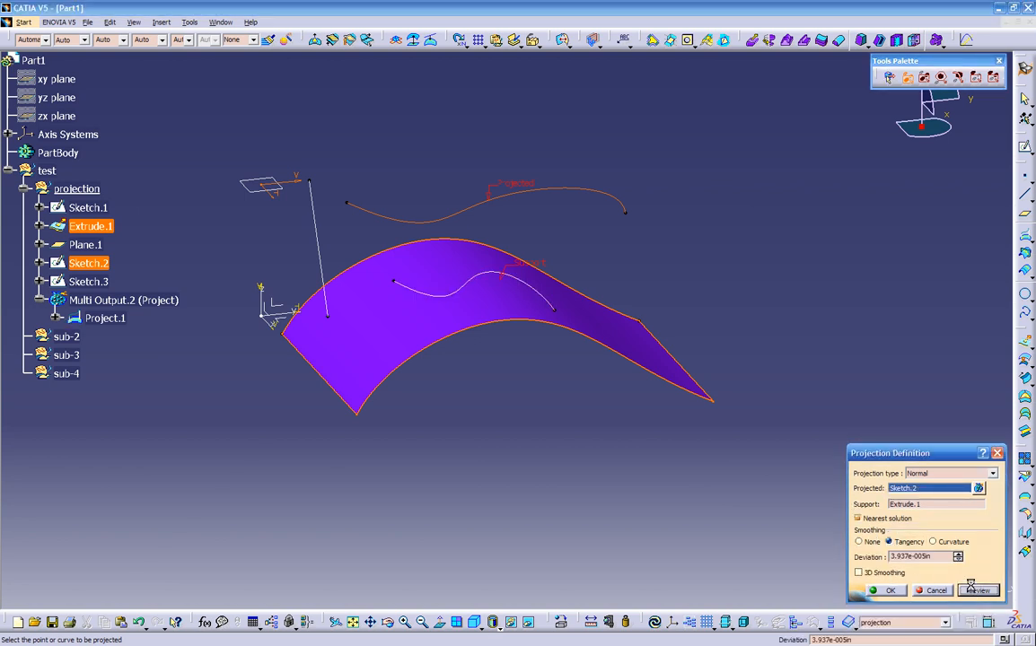
middle_click_drag(545, 378, 429, 291)
middle_click_drag(549, 297, 639, 402)
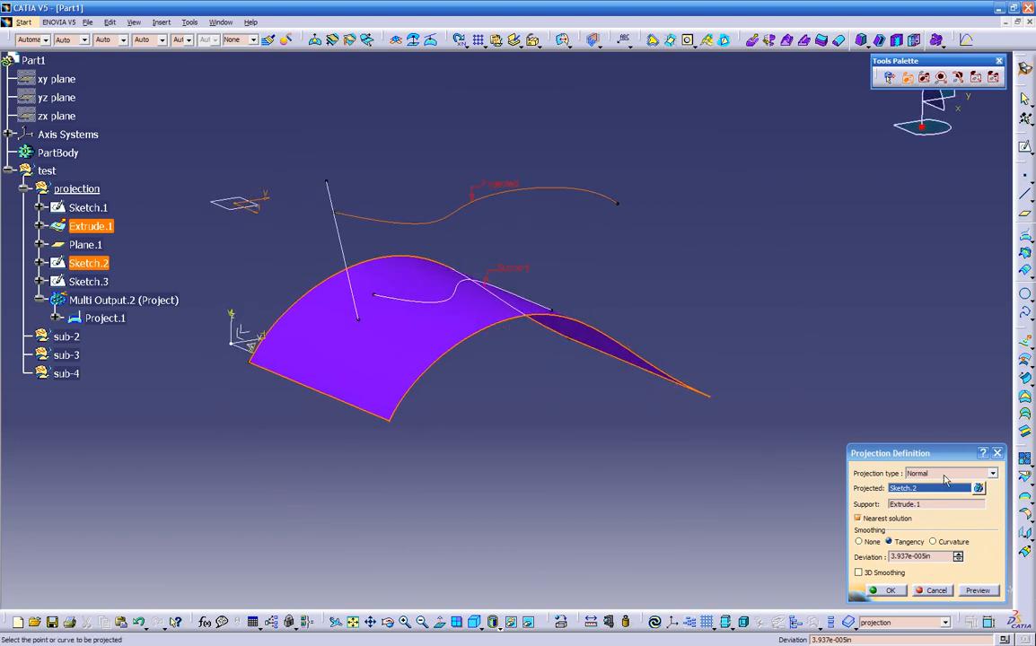
- Change the projection type to Along a direction, with the absolute axis system's Z axis as direction, and preview the projected curve
left_click(944, 476)
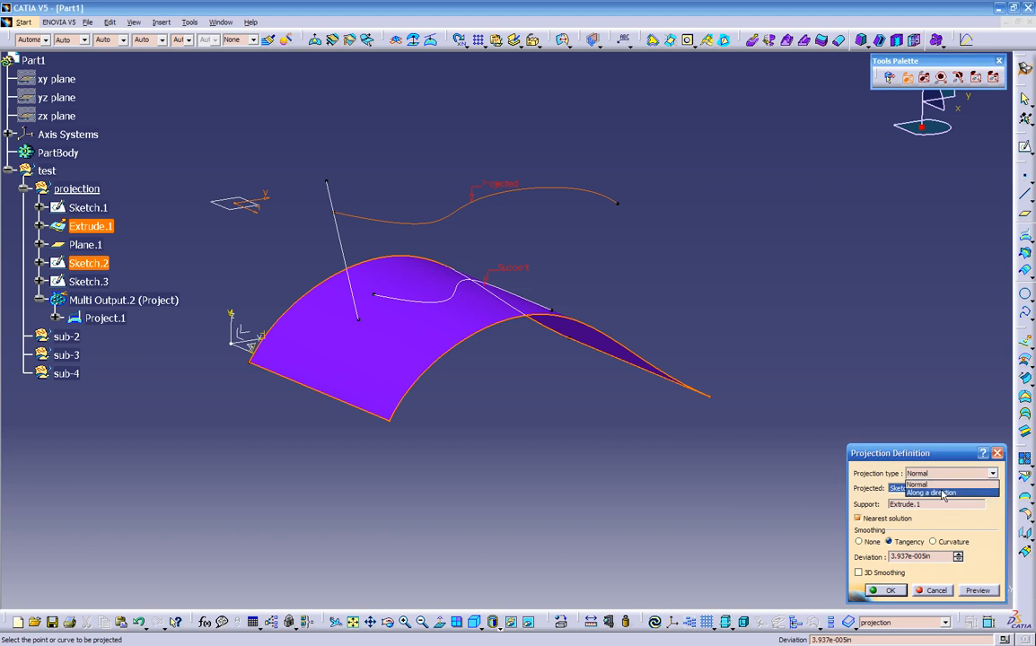
left_click(941, 493)
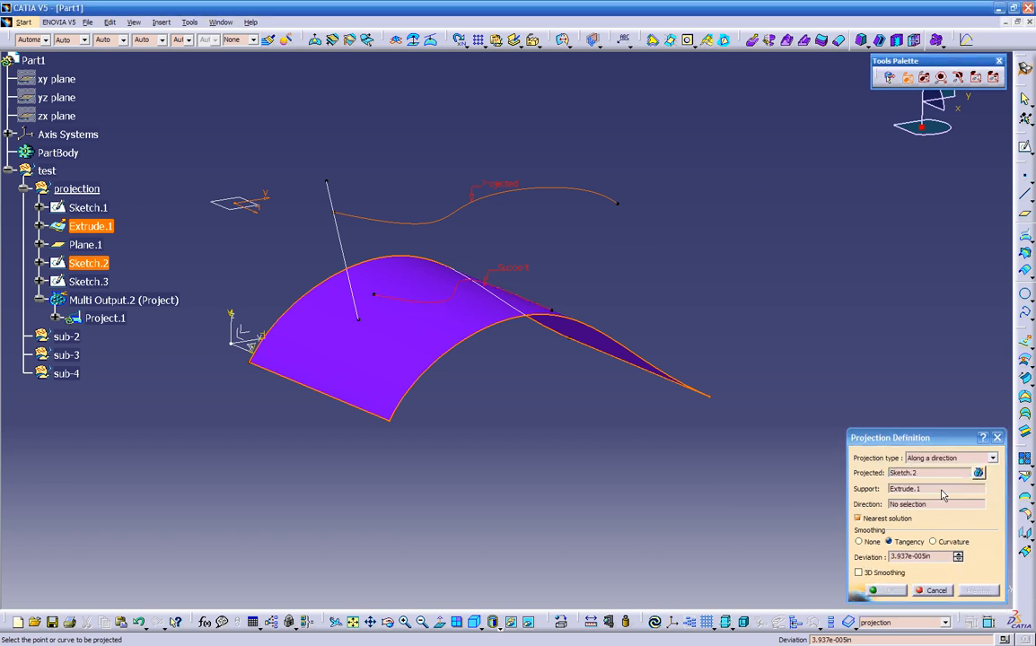
middle_click_drag(684, 453, 618, 471)
middle_click_drag(523, 434, 511, 457)
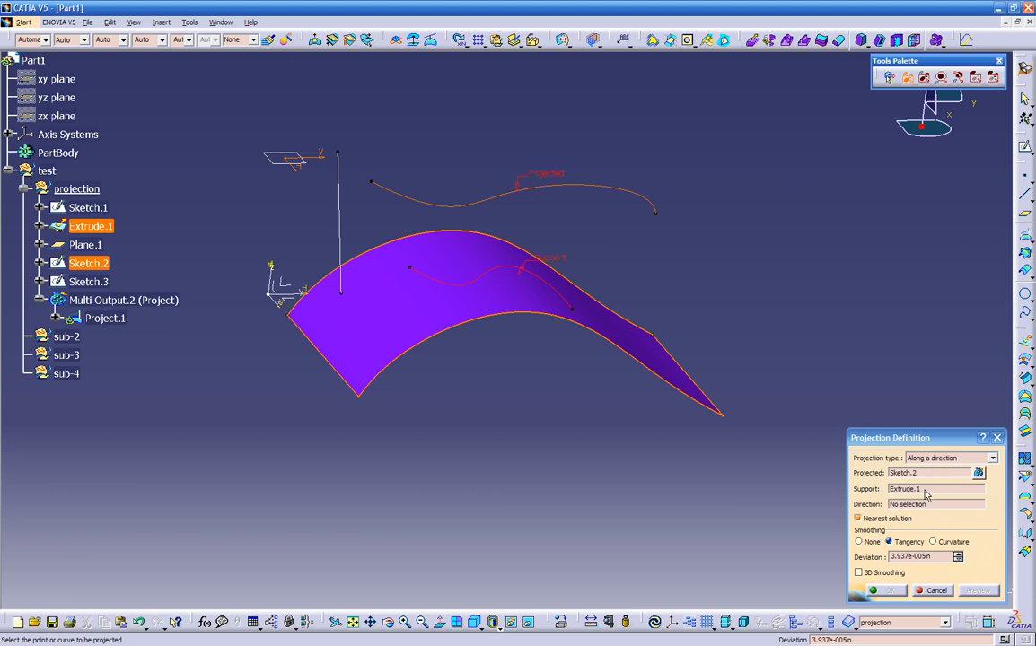
left_click(928, 506)
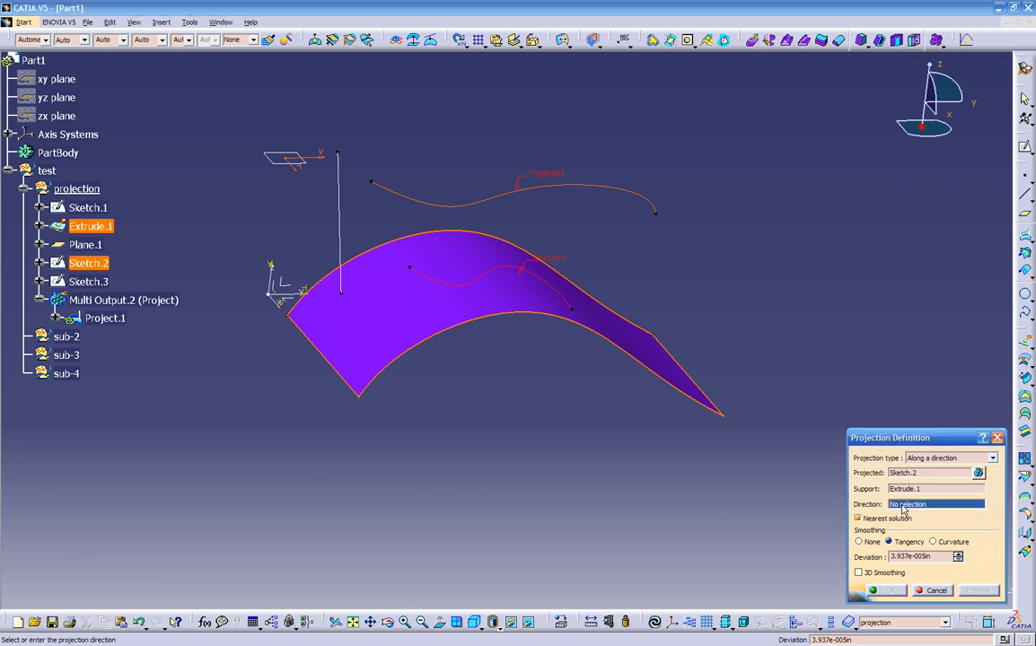
left_click(271, 273)
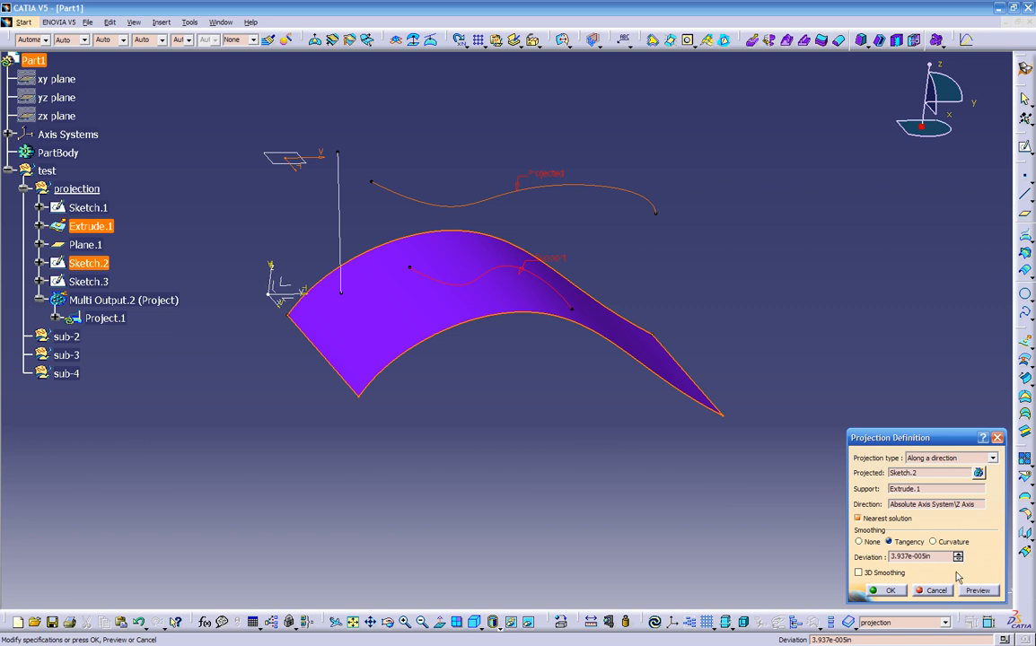
left_click(977, 590)
middle_click_drag(525, 423, 363, 291)
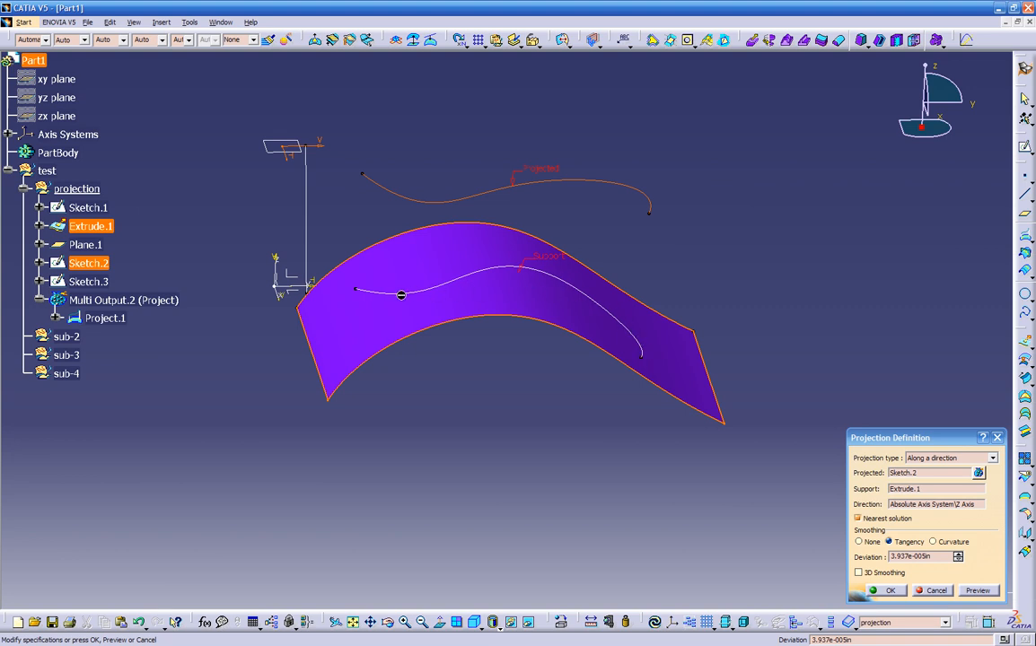
middle_click_drag(477, 301, 480, 405)
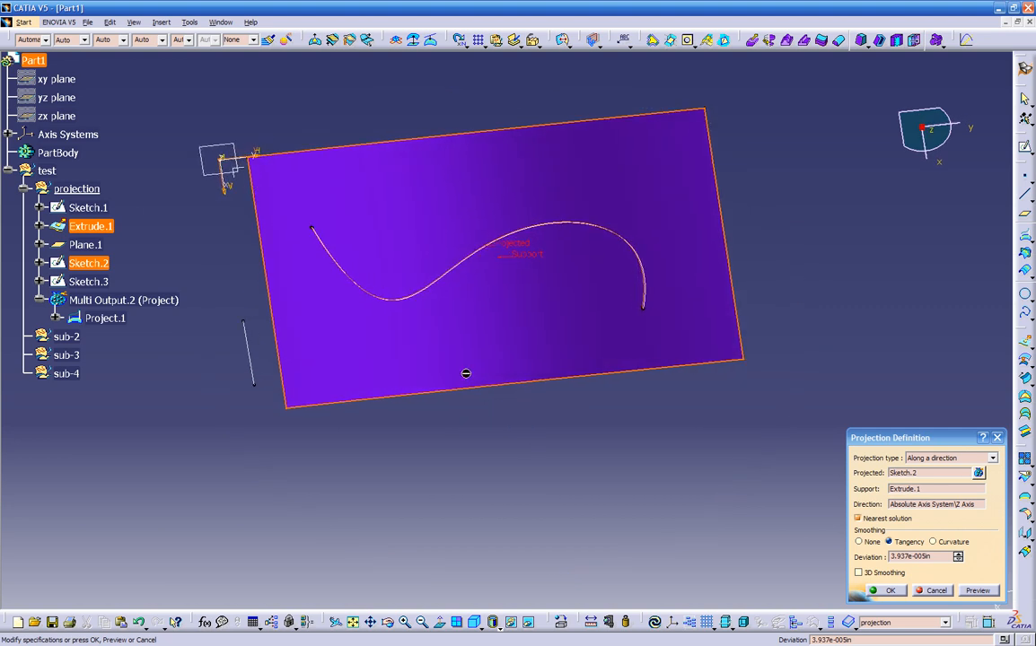
middle_click_drag(502, 273, 633, 356)
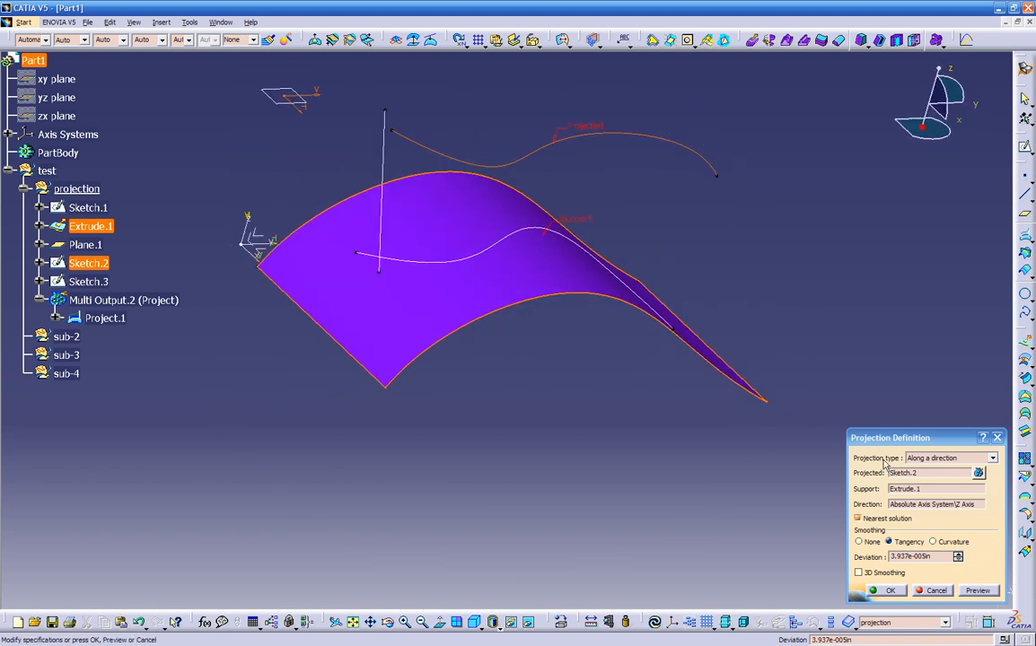
- Set the projection direction to the Sketch.3 line, compare the projected and original curves from several angles, and accept the projection
left_click(934, 501)
left_click(383, 229)
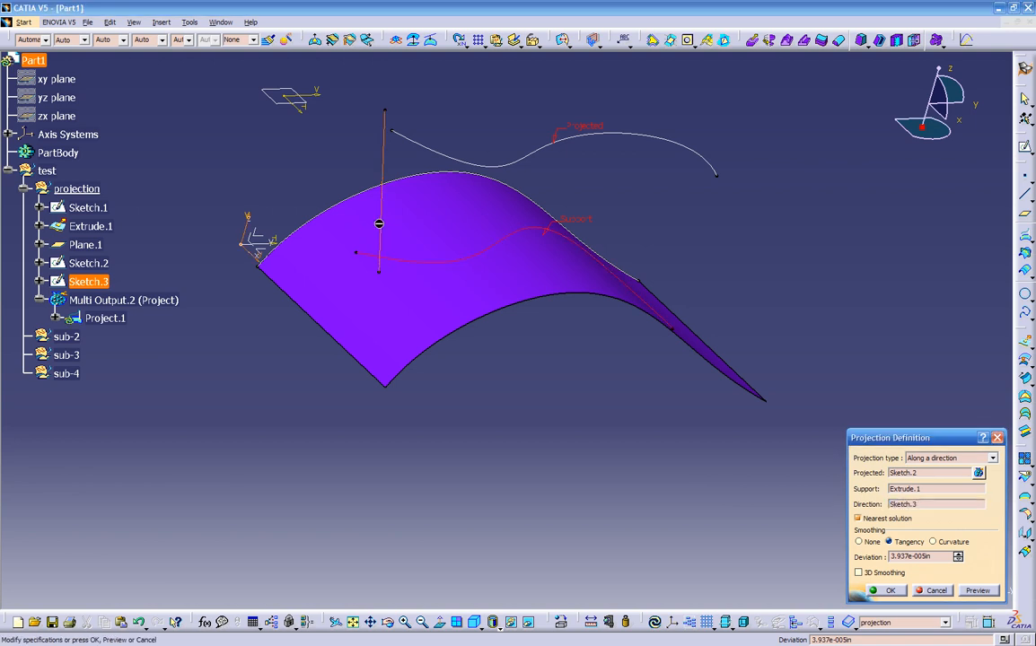
middle_click_drag(411, 330, 859, 507)
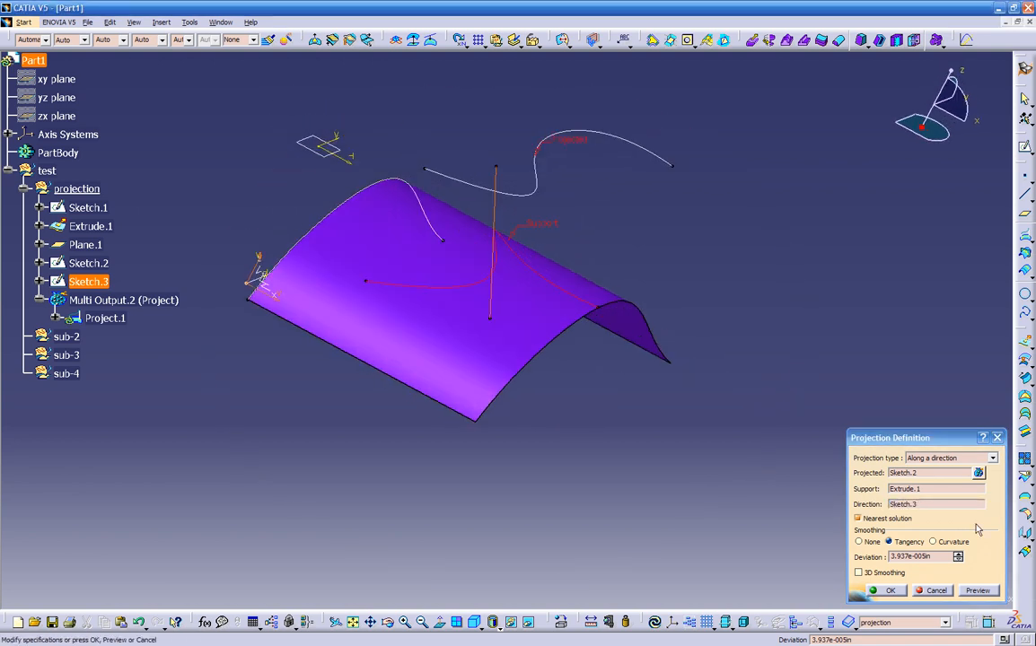
middle_click_drag(495, 199, 330, 374)
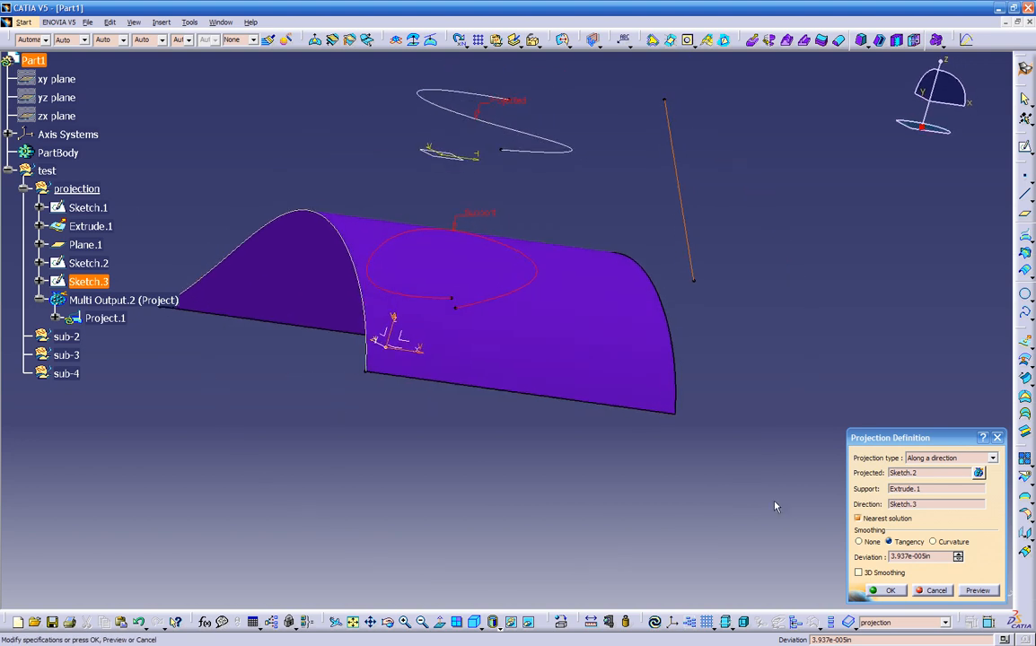
middle_click_drag(497, 345, 407, 483)
middle_click_drag(532, 399, 612, 305)
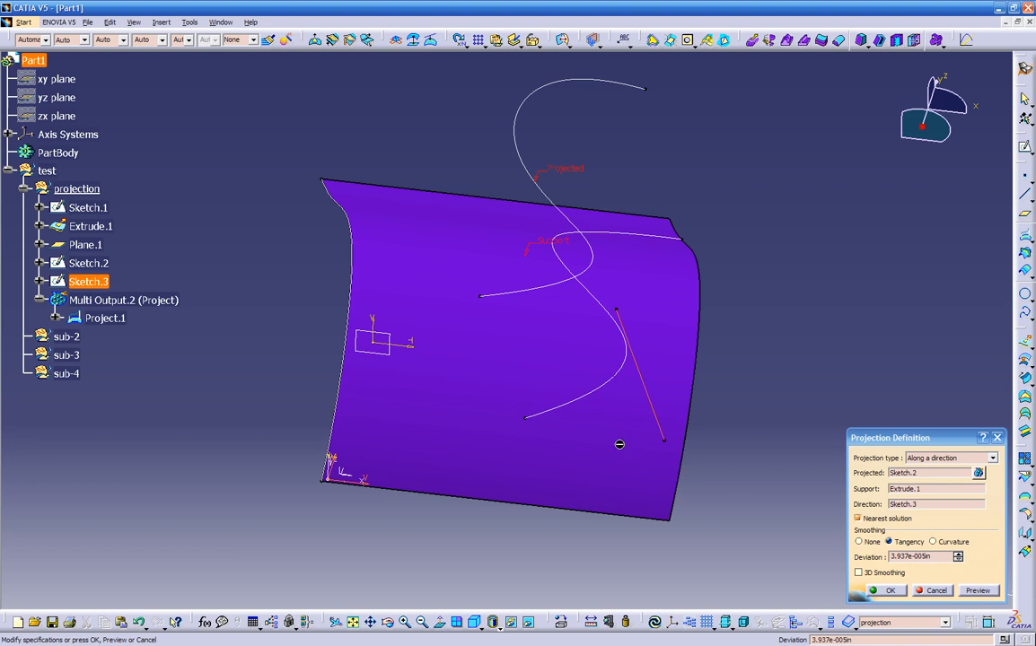
left_click(492, 622)
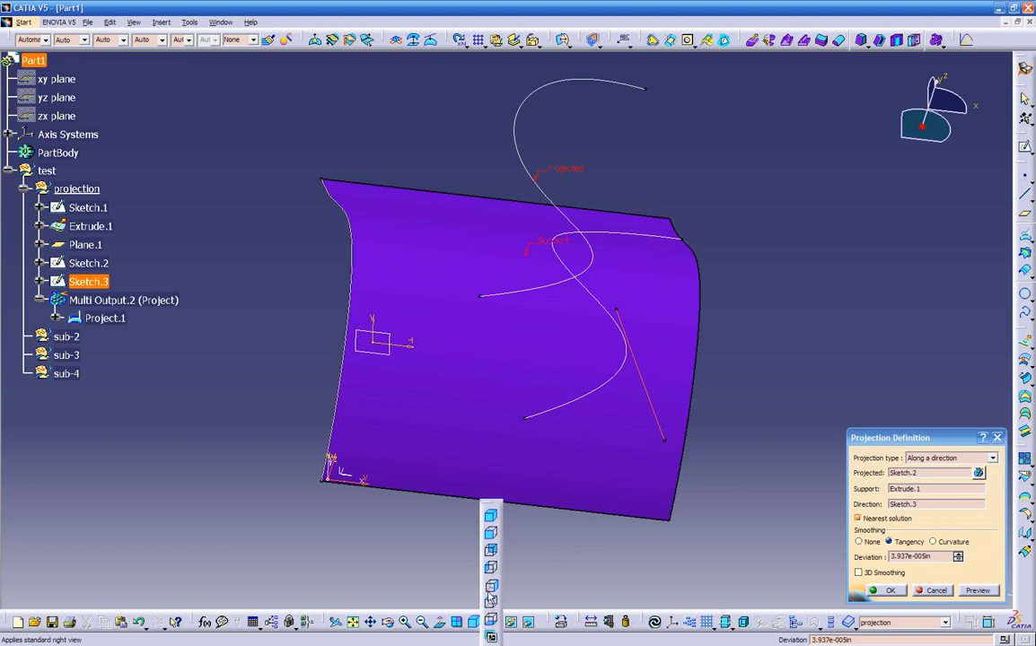
left_click(491, 603)
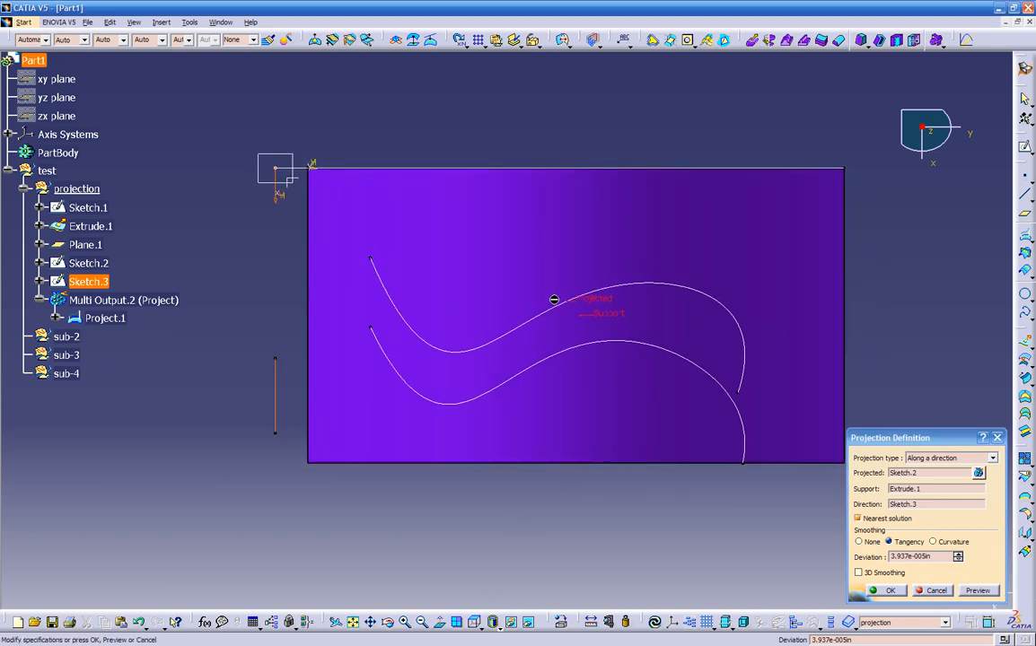
middle_click_drag(274, 414, 664, 487)
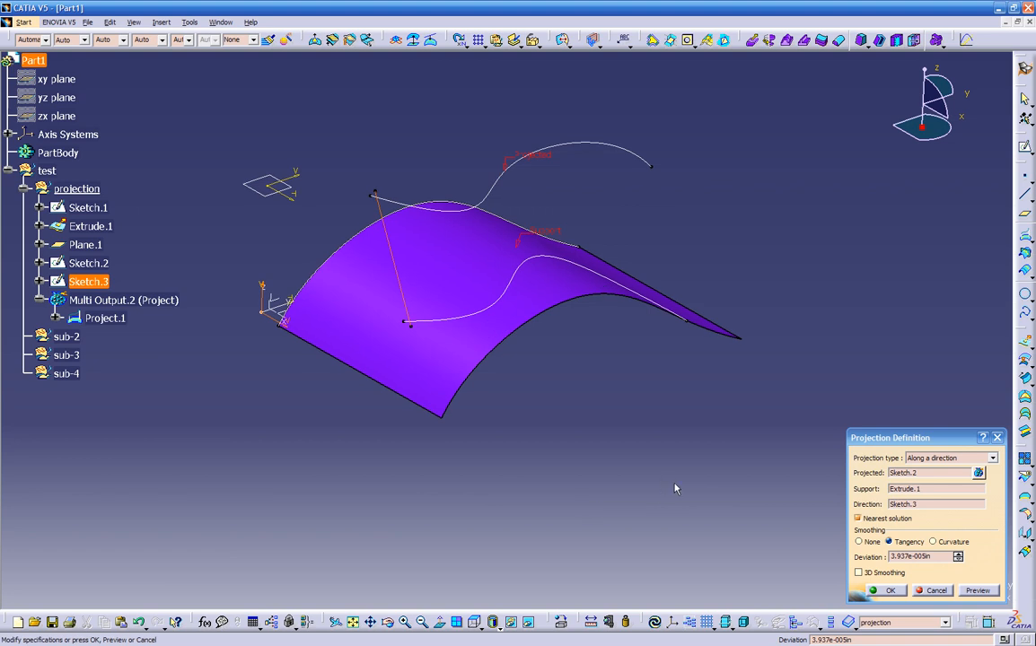
left_click(890, 592)
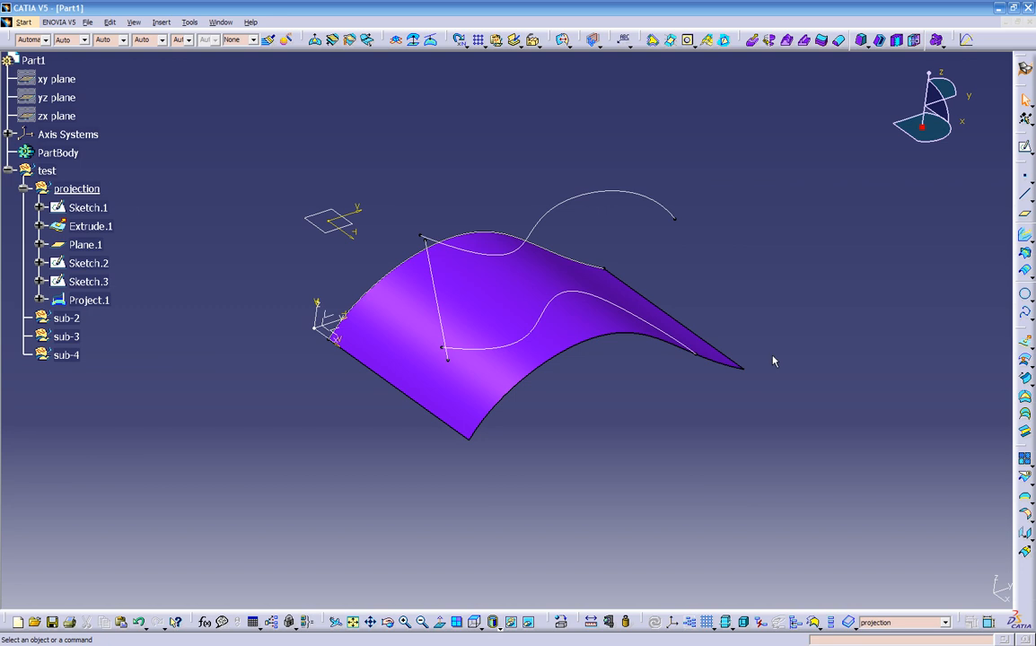
- Rename the sub-2 geometrical set as combine and define it as the in-work object
left_click(1025, 253)
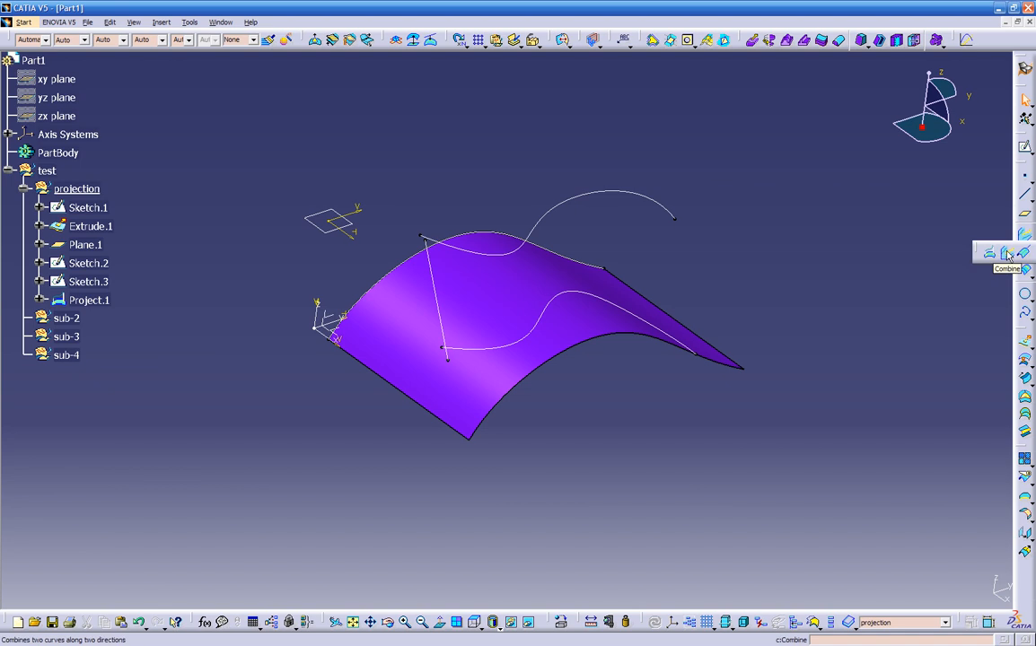
left_click(1008, 255)
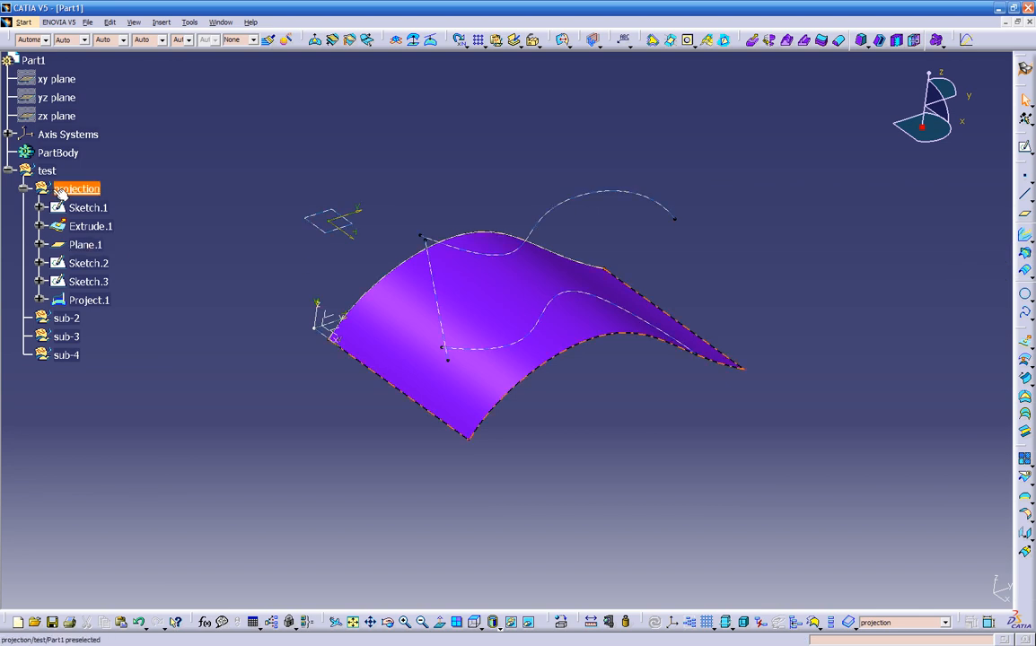
right_click(77, 319)
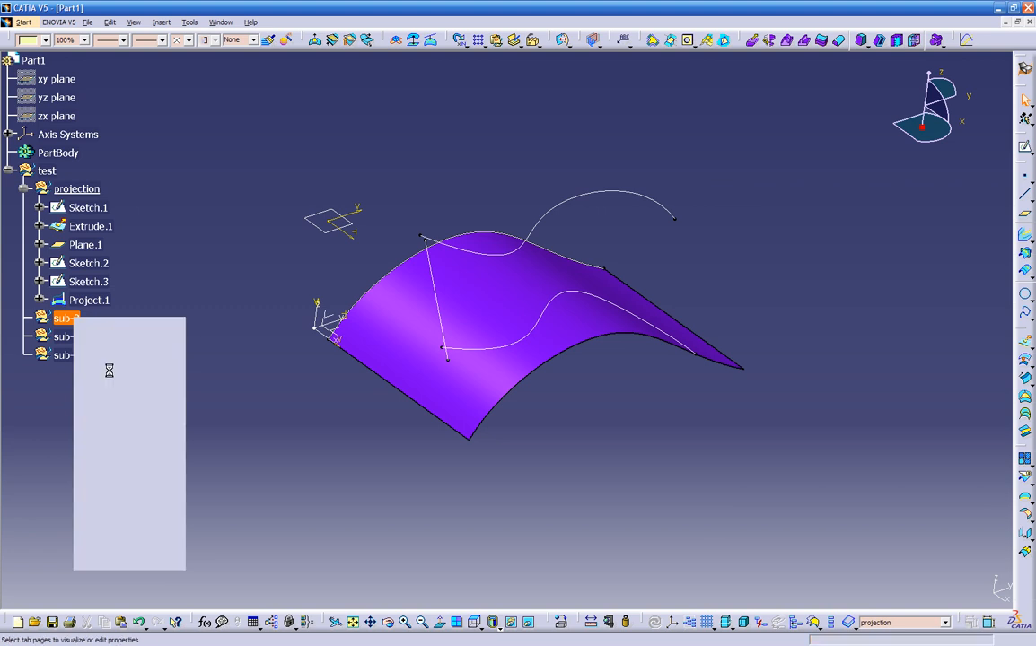
left_click(108, 369)
left_click(759, 295)
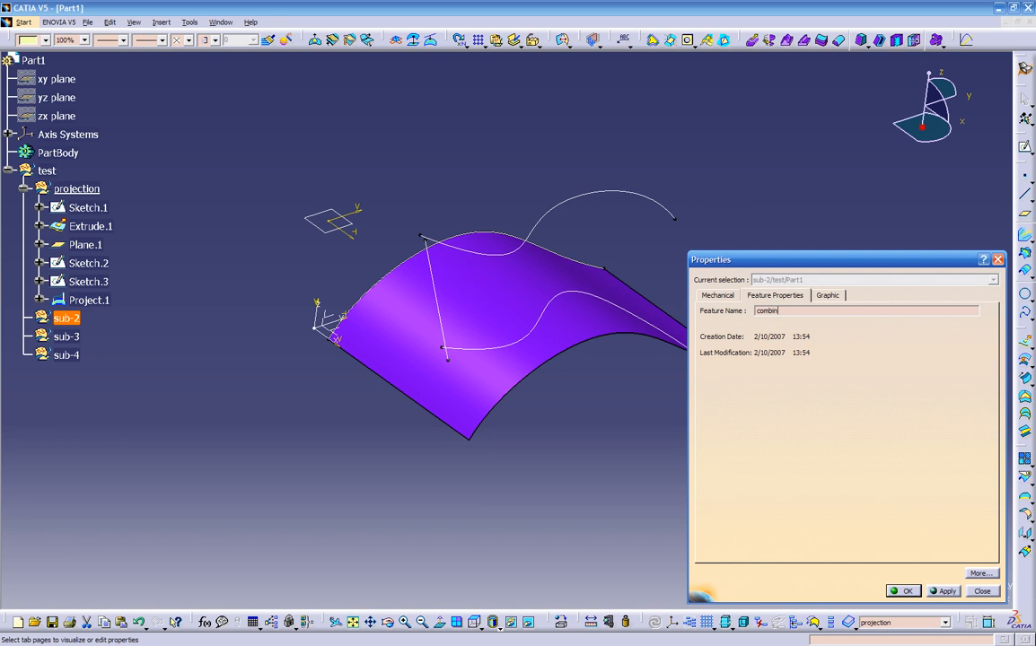
type("combine")
key("Return")
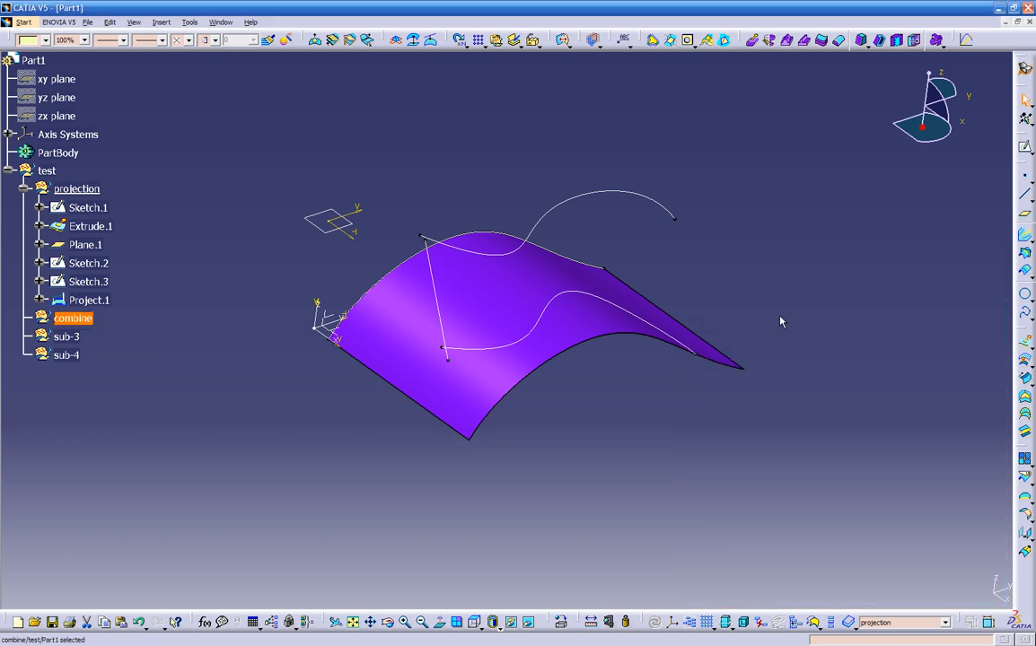
right_click(84, 378)
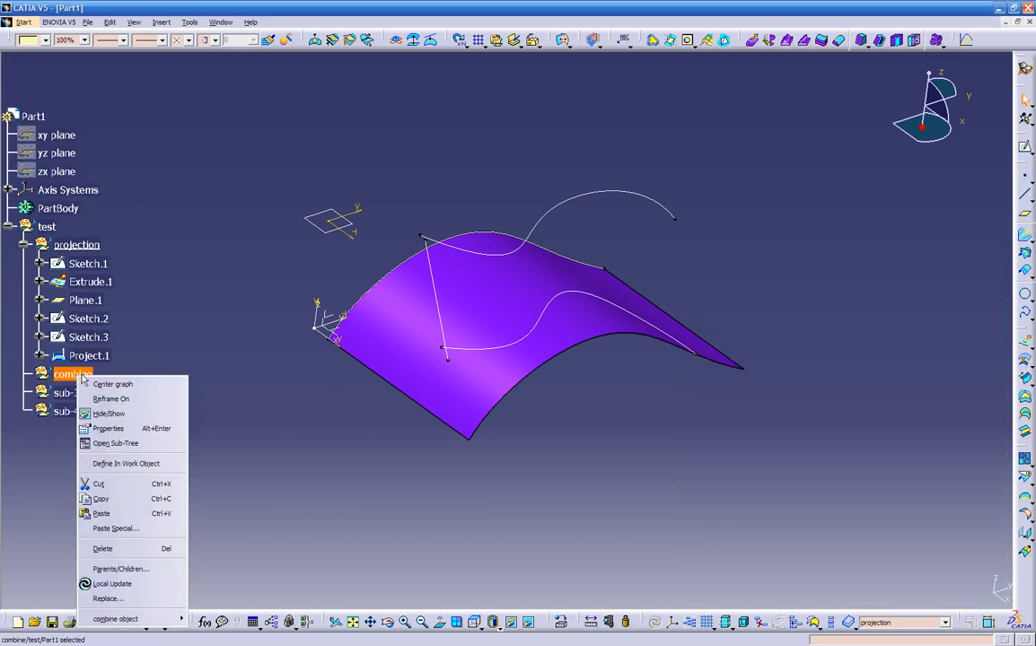
left_click(144, 464)
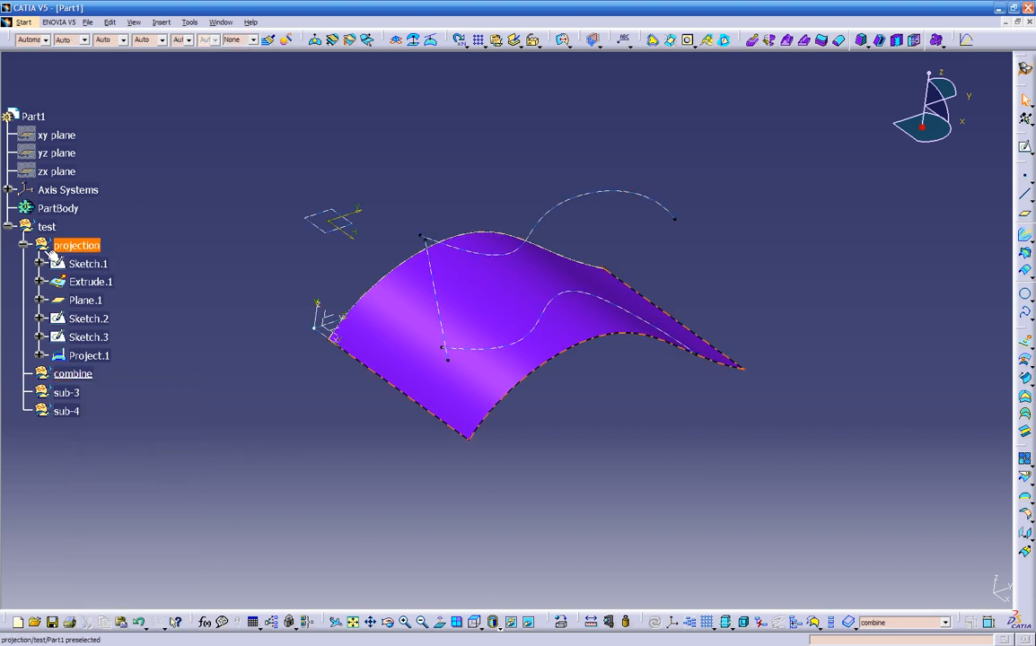
- Collapse and hide the projection geometrical set, and check its geometry in the hidden space
left_click(24, 245)
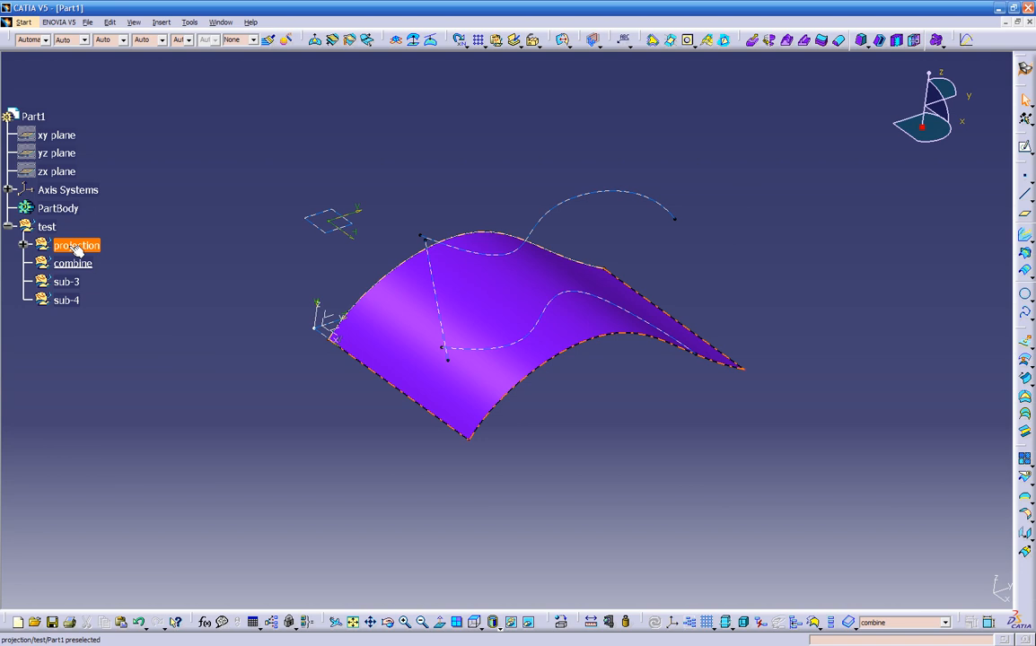
left_click(77, 245)
right_click(77, 245)
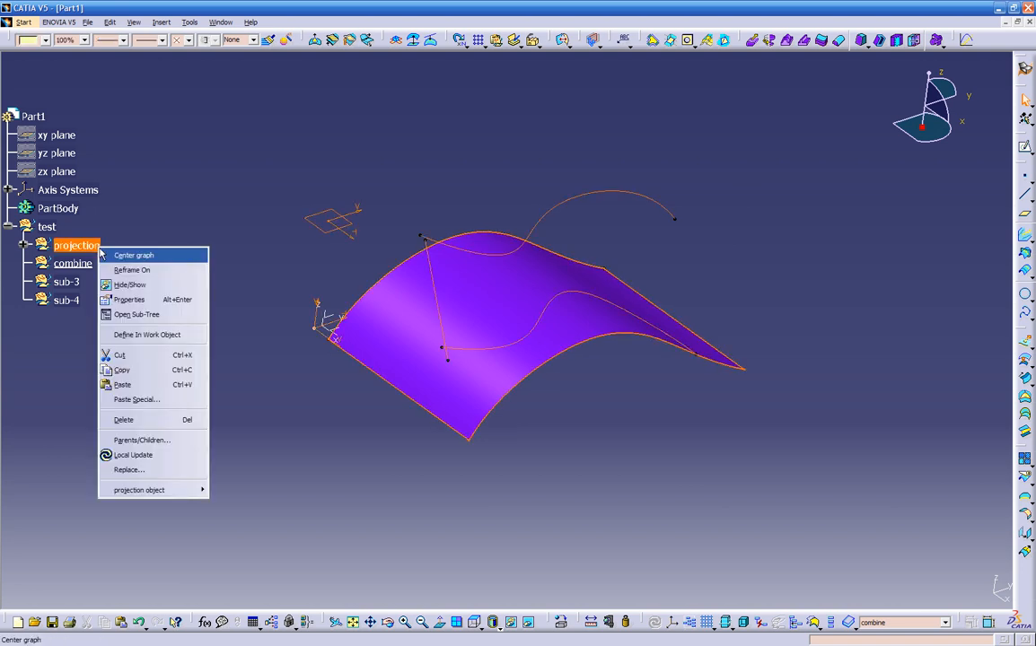
left_click(161, 285)
middle_click_drag(316, 453, 182, 312)
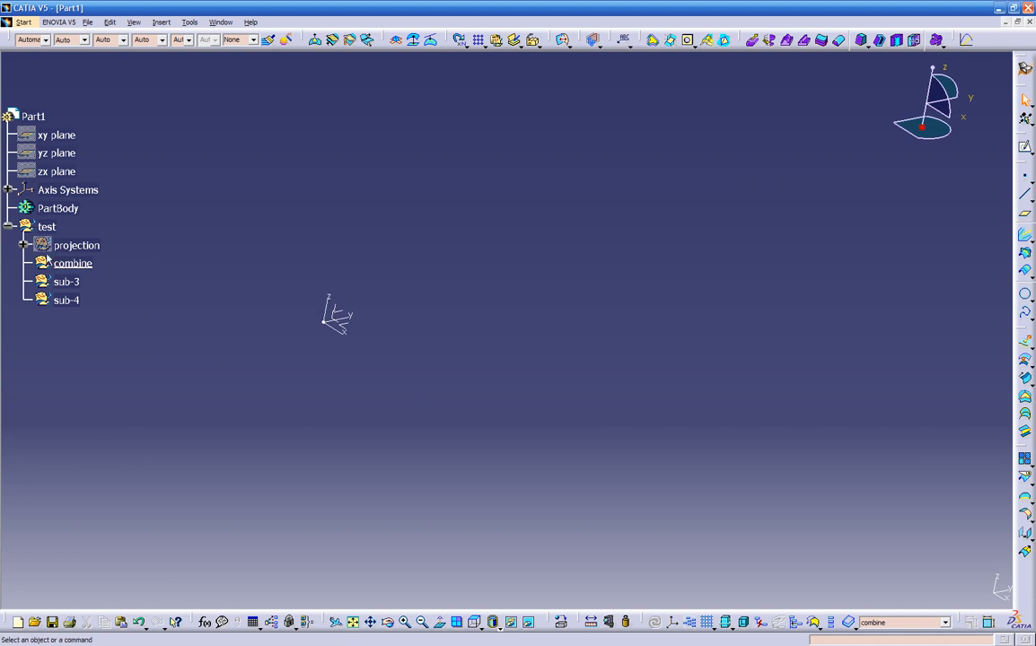
left_click(528, 623)
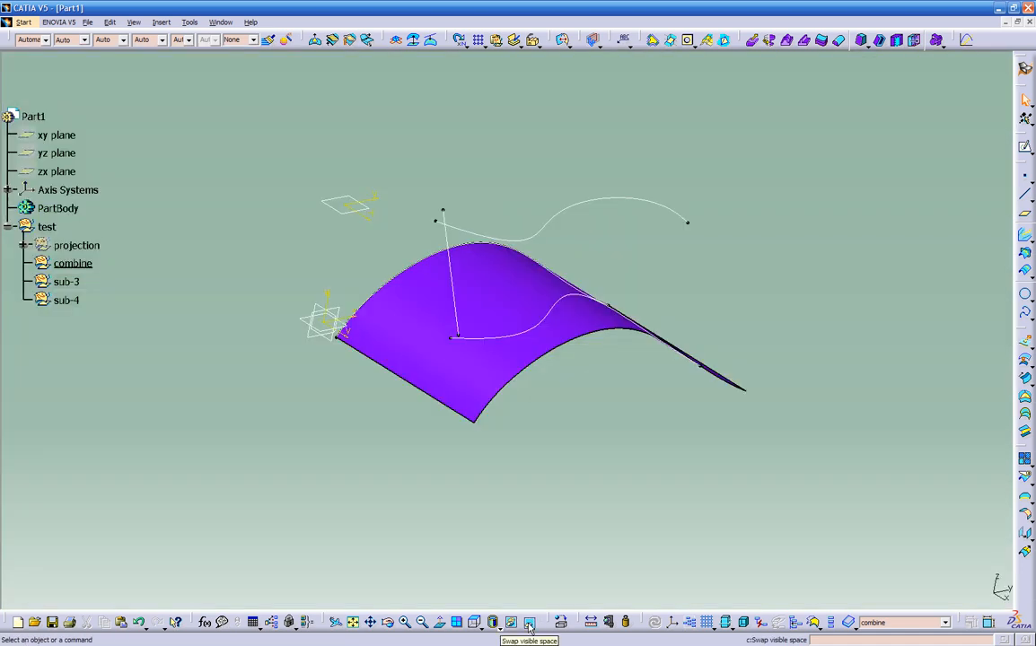
left_click(529, 623)
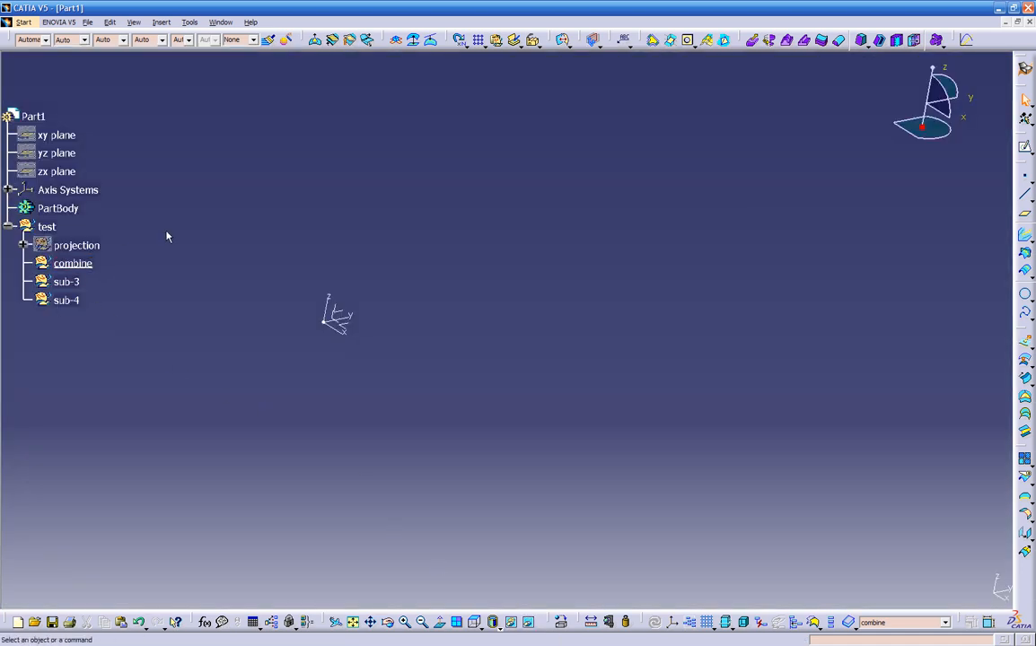
- Sketch an arched five-point spline about 15 in wide from the origin on the absolute axis system's YZ plane, and exit the sketch
left_click(341, 314)
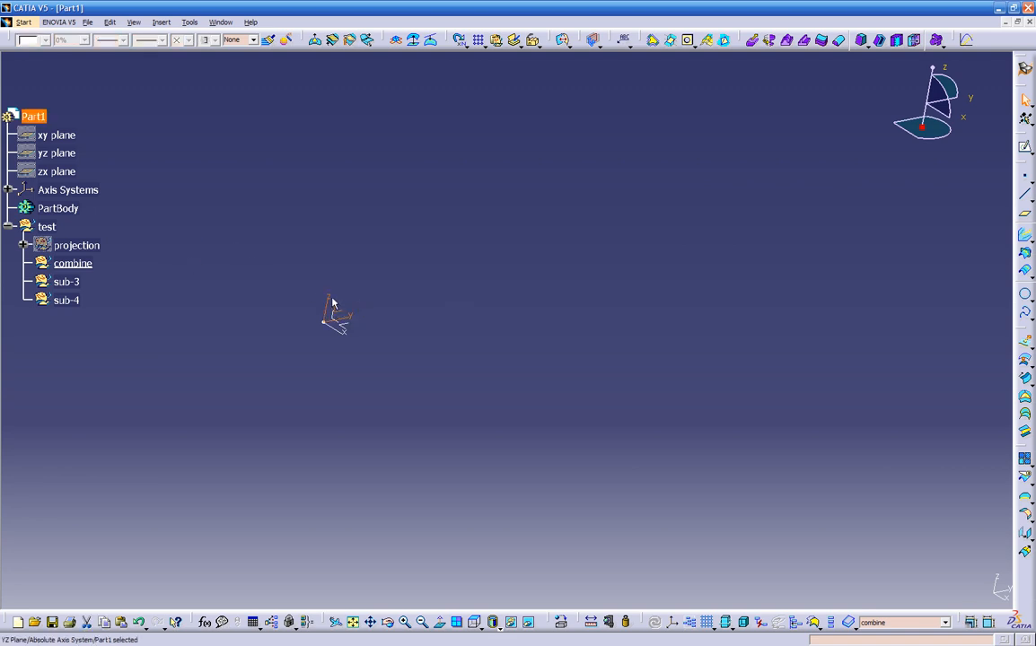
left_click(1024, 146)
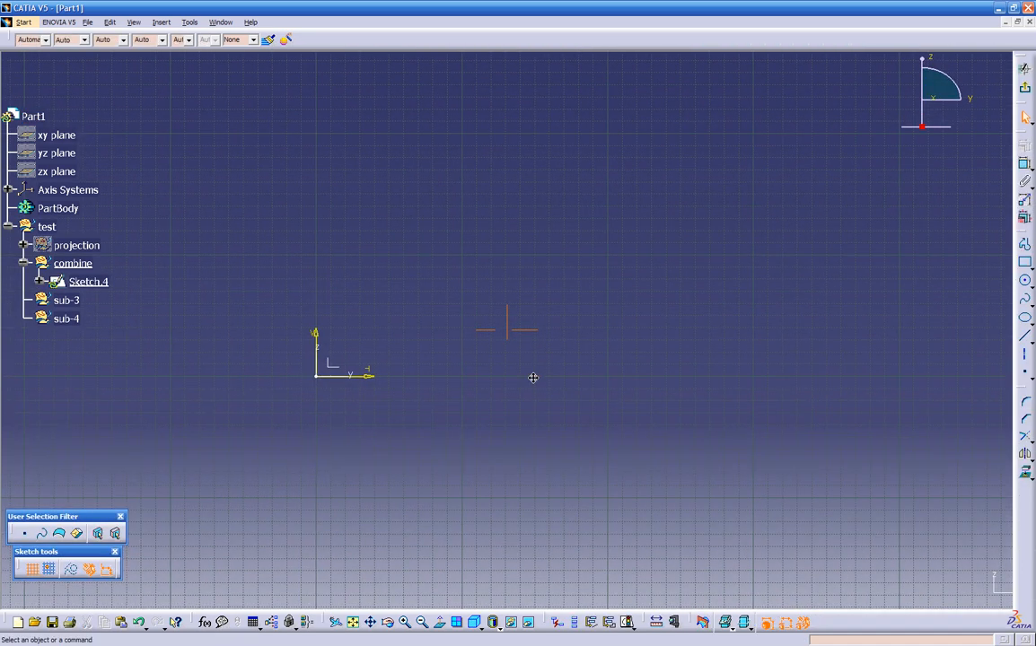
left_click(1025, 305)
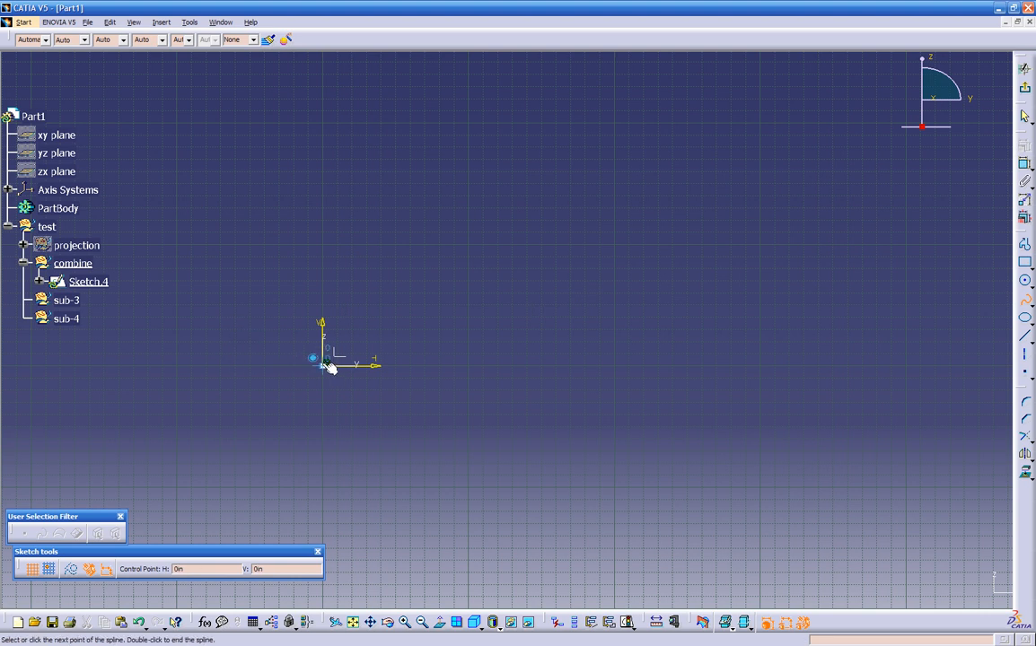
left_click(400, 296)
left_click(559, 182)
left_click(743, 264)
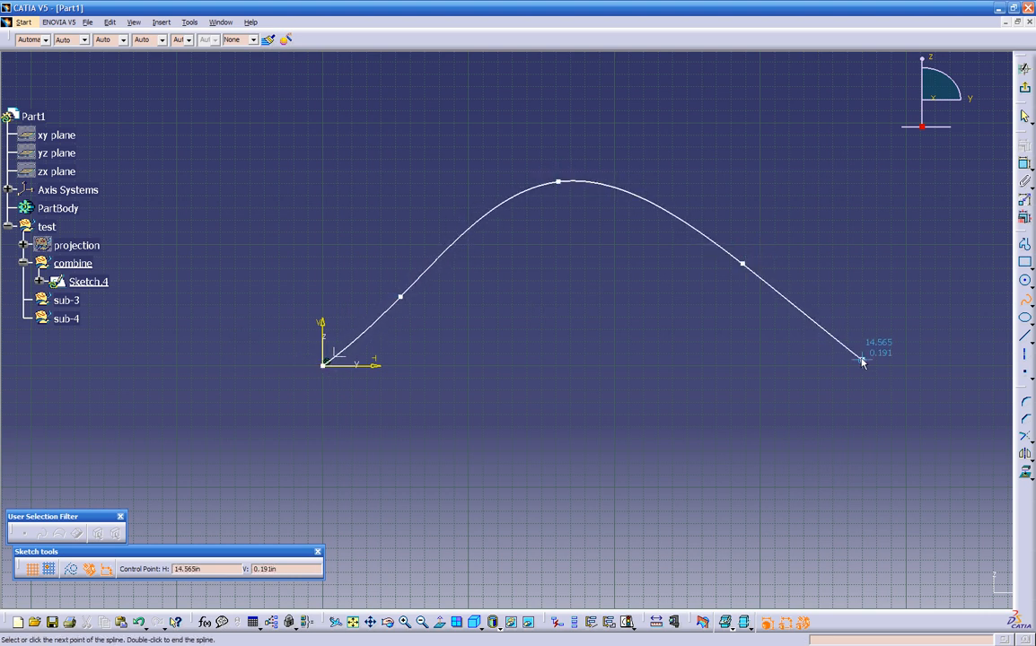
left_click(871, 370)
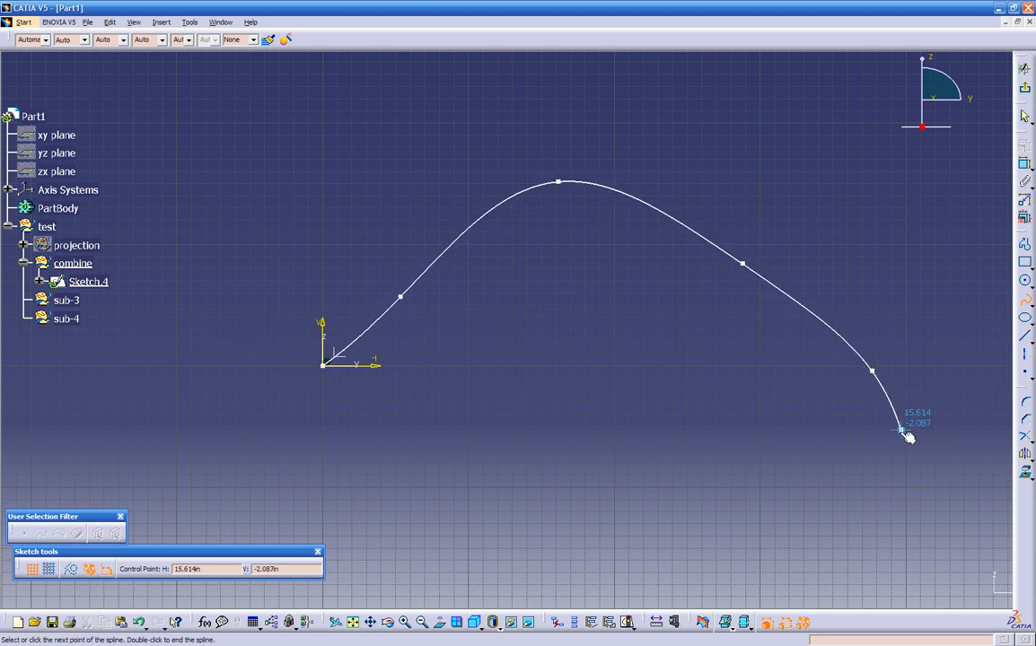
key("Escape")
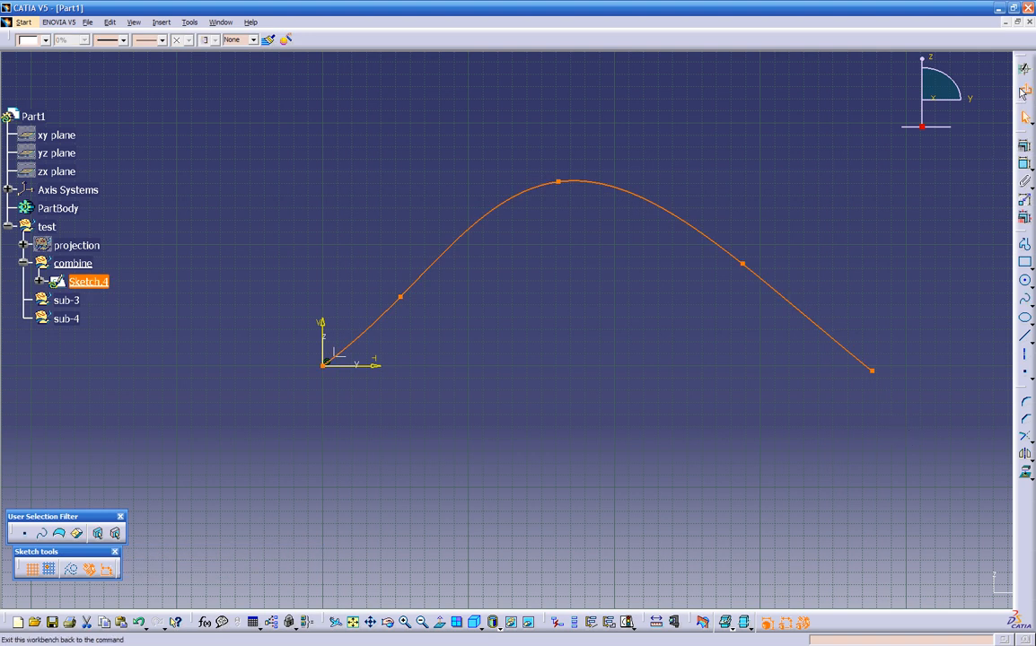
left_click(1022, 93)
- Sketch a six-point curved spline starting at the origin on the absolute axis system's ZX plane, and exit the sketch
middle_click_drag(470, 423, 625, 397)
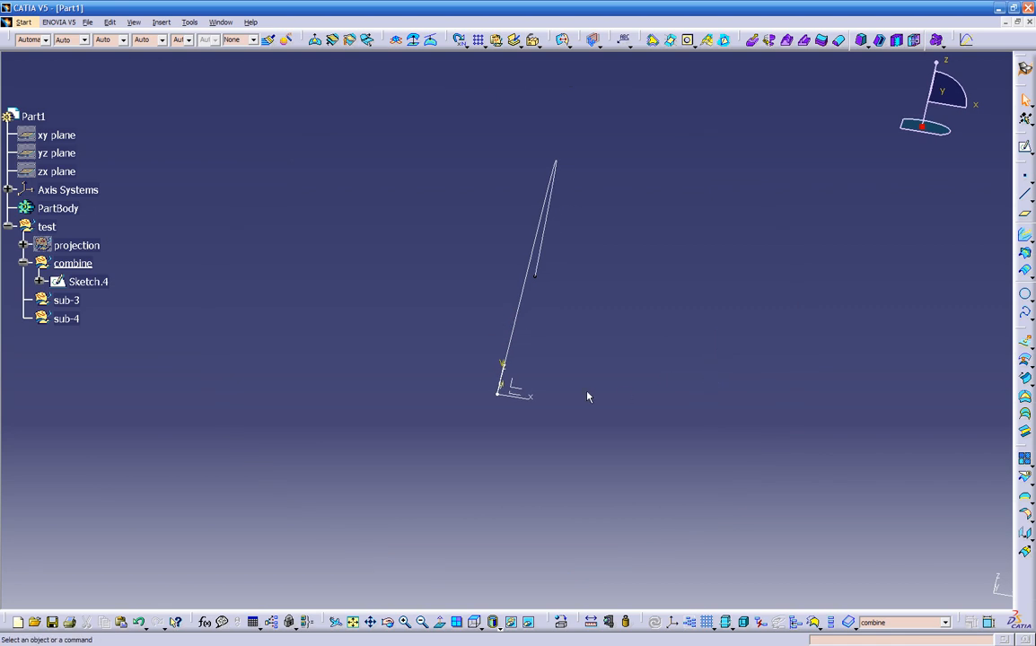
middle_click_drag(530, 454, 470, 392)
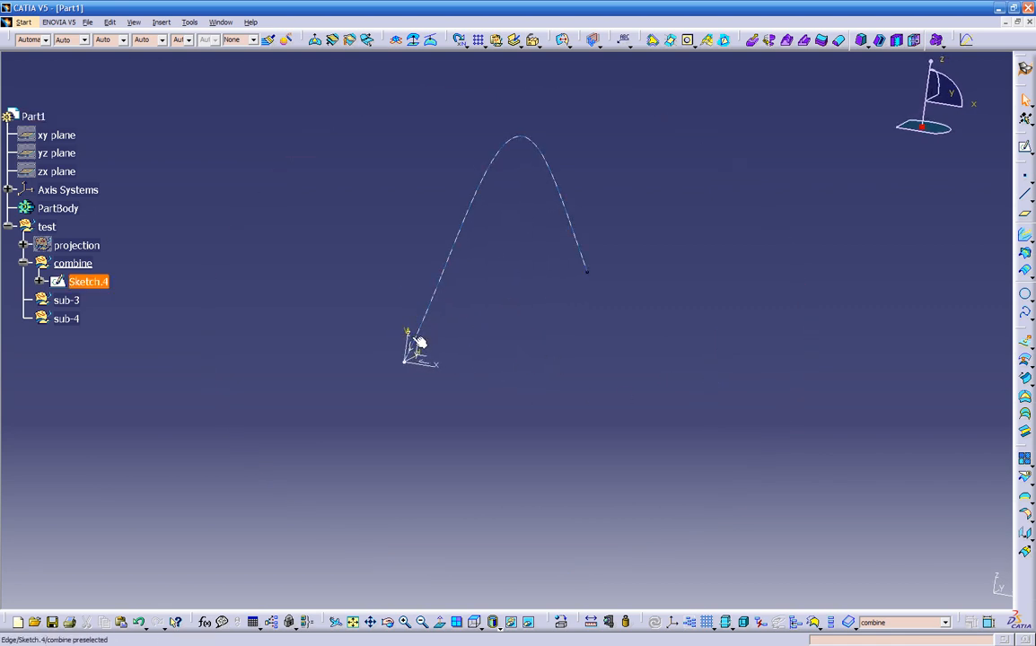
mouse_move(453, 342)
middle_mouse_down()
mouse_move(205, 382)
mouse_move(426, 434)
mouse_move(365, 416)
middle_mouse_up()
left_click(369, 367)
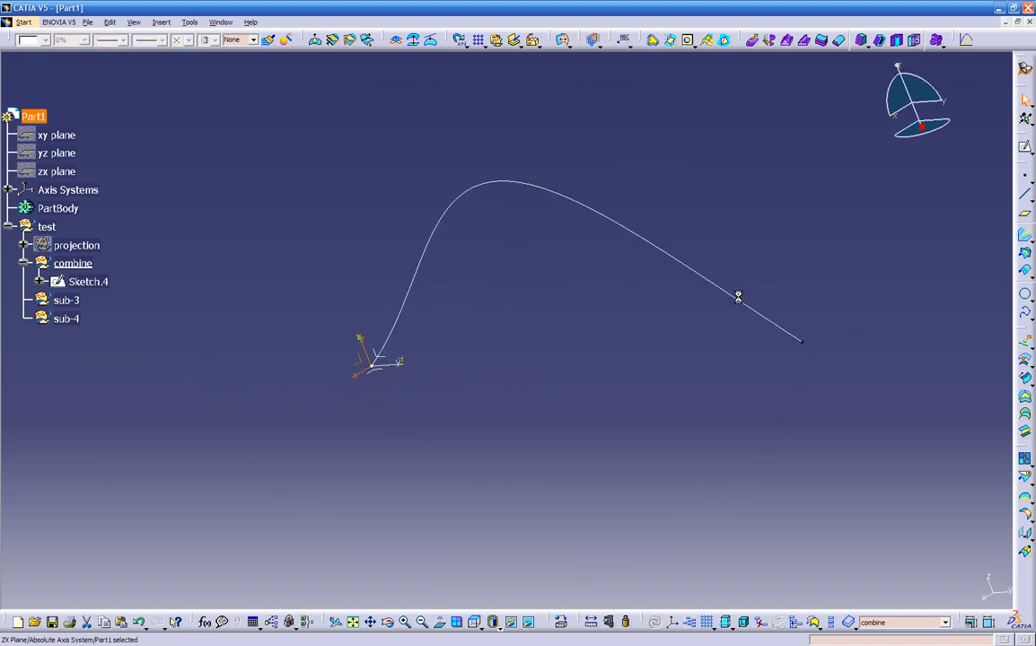
left_click(1024, 147)
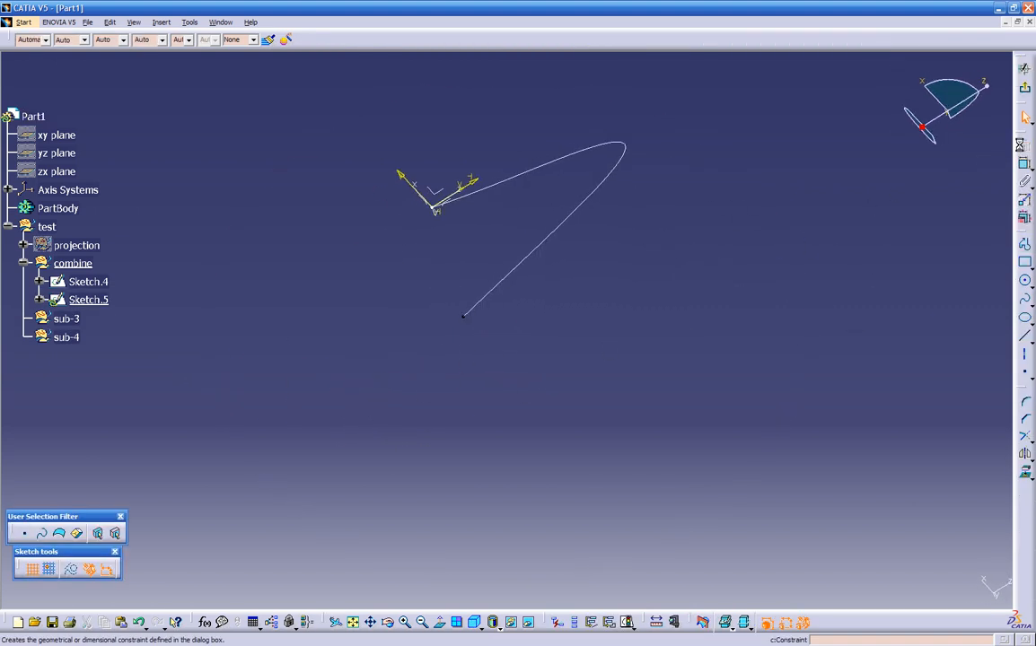
middle_click_drag(634, 299, 506, 447)
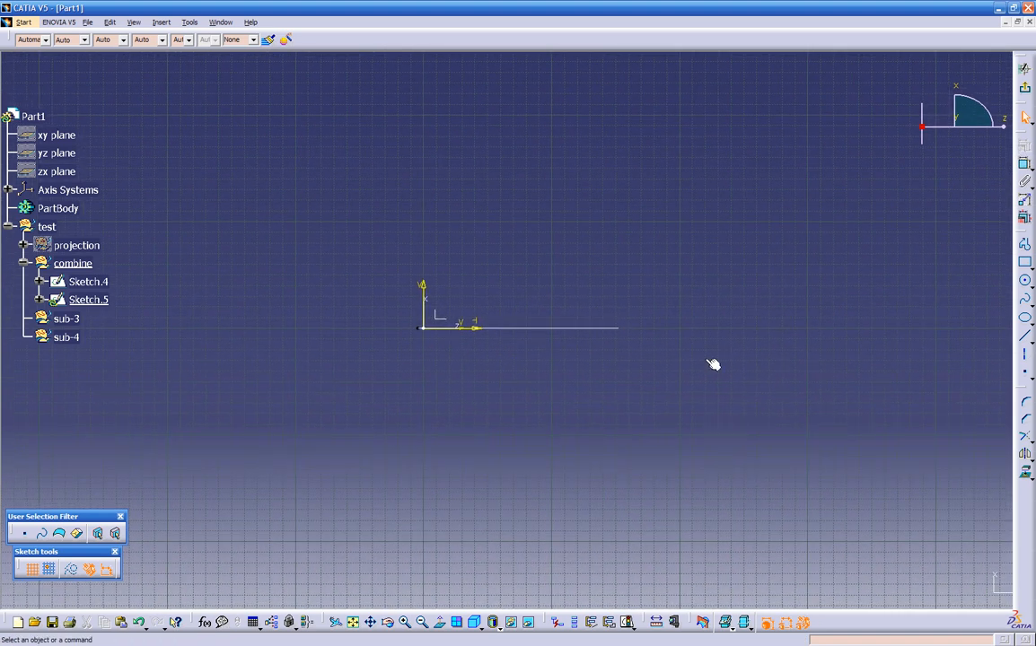
left_click(1024, 299)
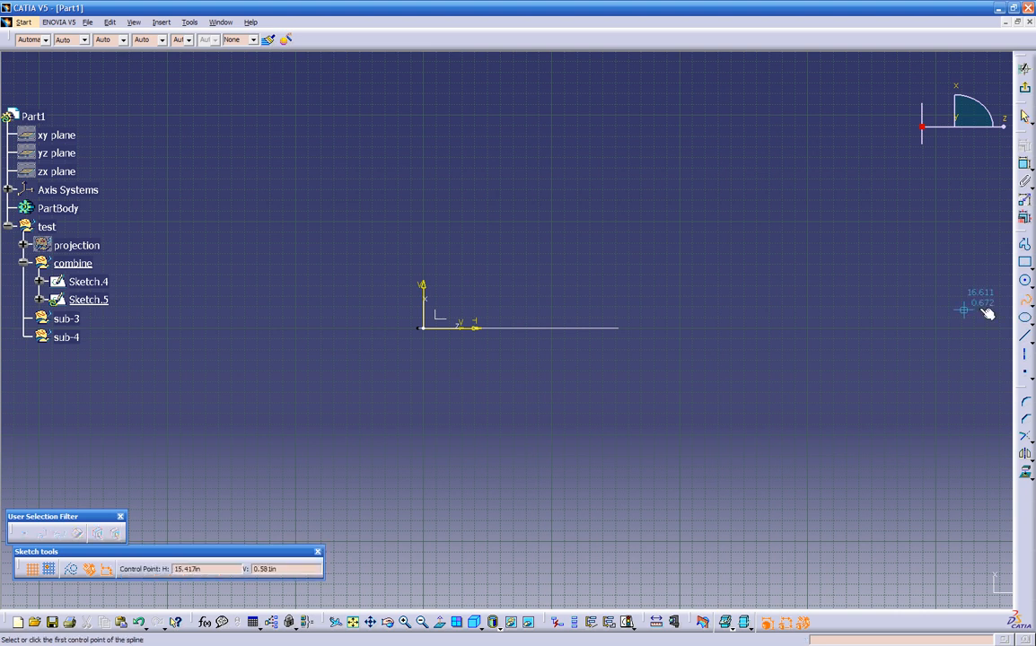
left_click(424, 329)
left_click(487, 281)
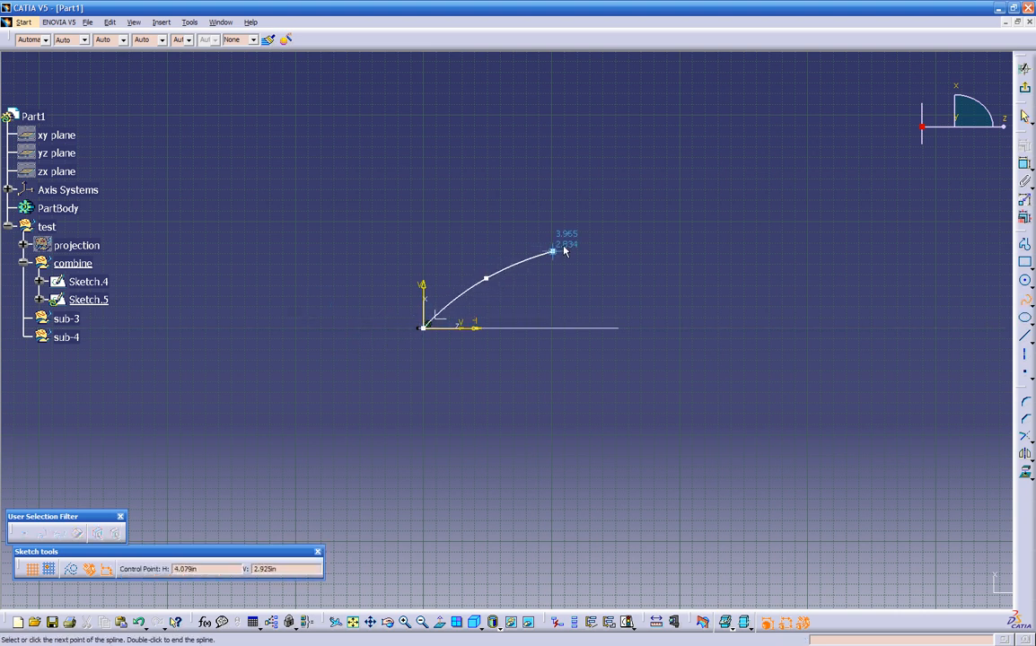
left_click(635, 220)
mouse_move(616, 131)
middle_mouse_down()
mouse_move(636, 198)
mouse_move(606, 339)
middle_mouse_up()
left_click(620, 334)
left_click(572, 190)
left_click(392, 98)
key("Escape")
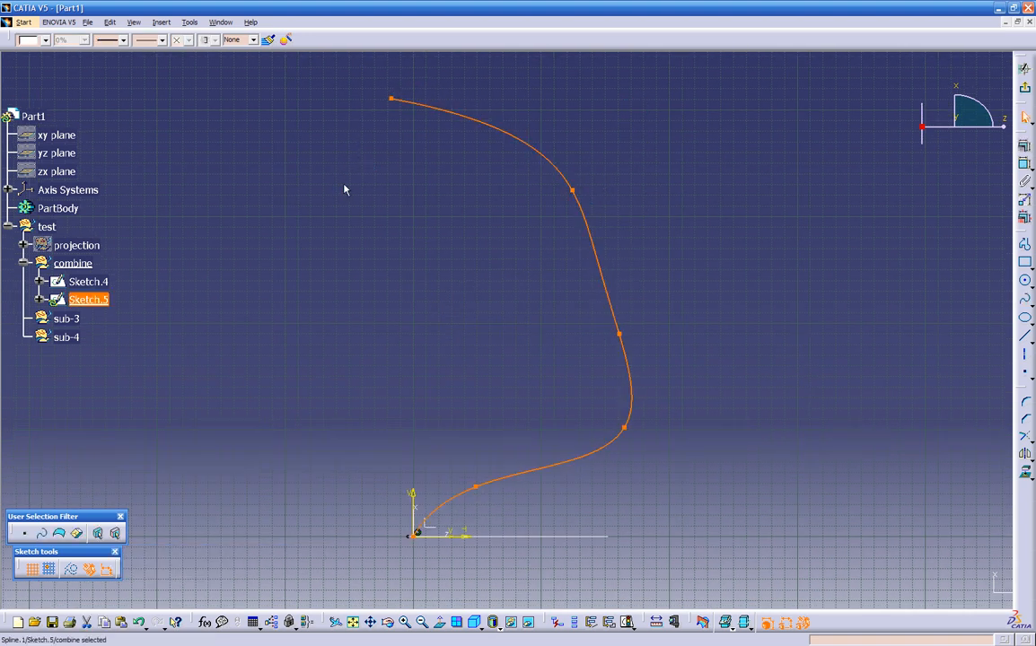
left_click(1024, 87)
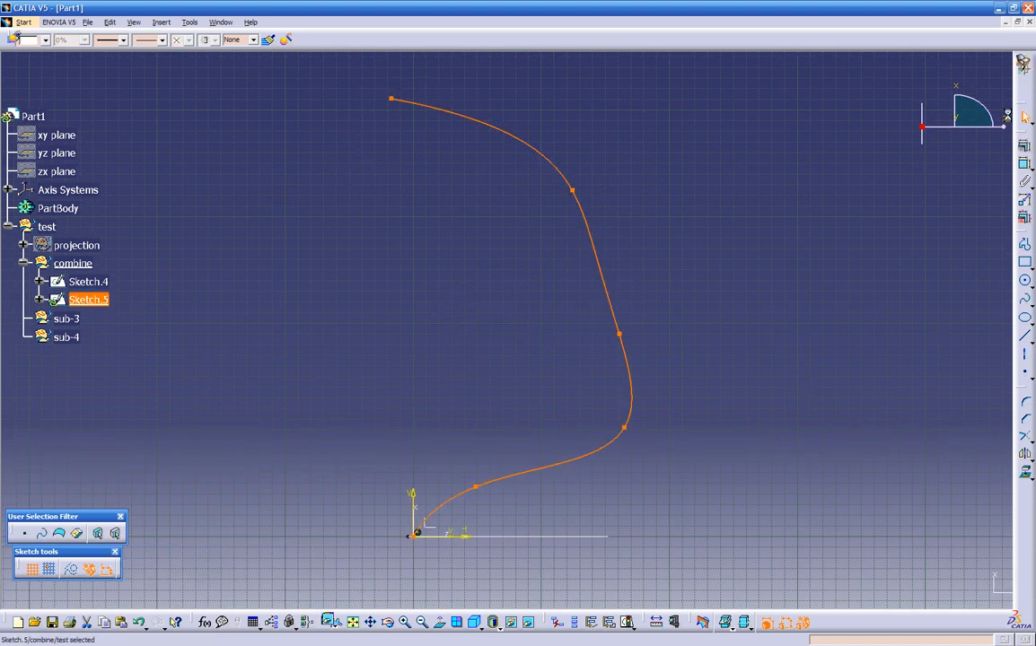
- Delete the spline sketch drawn on the absolute axis system's ZX plane
mouse_move(673, 398)
middle_mouse_down()
mouse_move(538, 372)
mouse_move(741, 435)
mouse_move(676, 386)
mouse_move(534, 365)
mouse_move(622, 370)
mouse_move(639, 389)
mouse_move(624, 397)
mouse_move(698, 433)
mouse_move(694, 450)
mouse_move(602, 359)
middle_mouse_up()
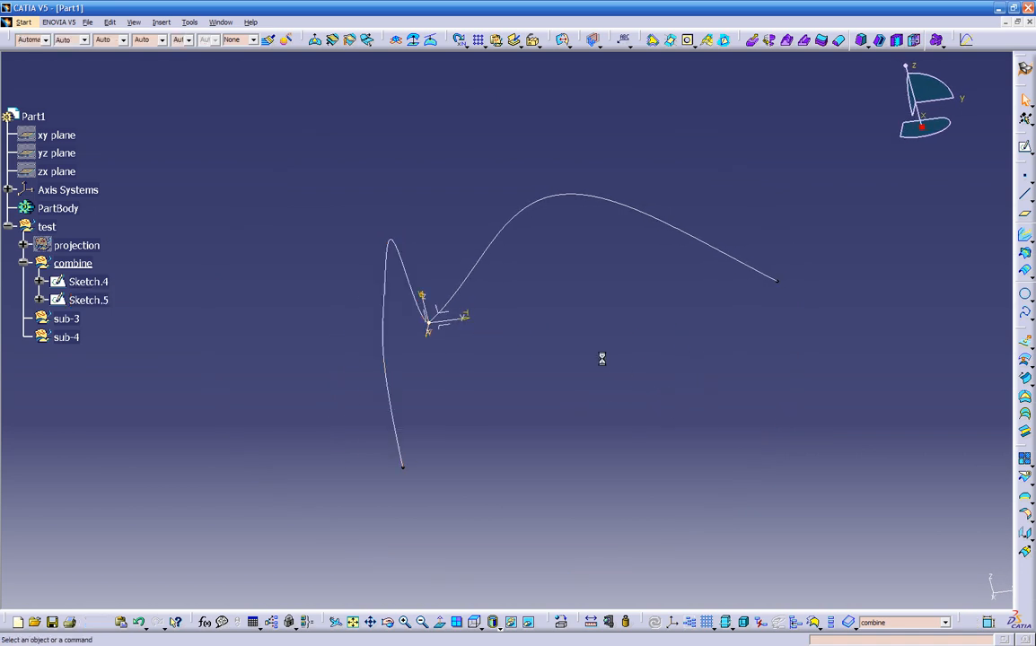
left_click(402, 251)
key("Delete")
- Sketch an arched five-point spline about 22 in long from the origin on the absolute axis system's XY plane, and exit the sketch
left_click(447, 330)
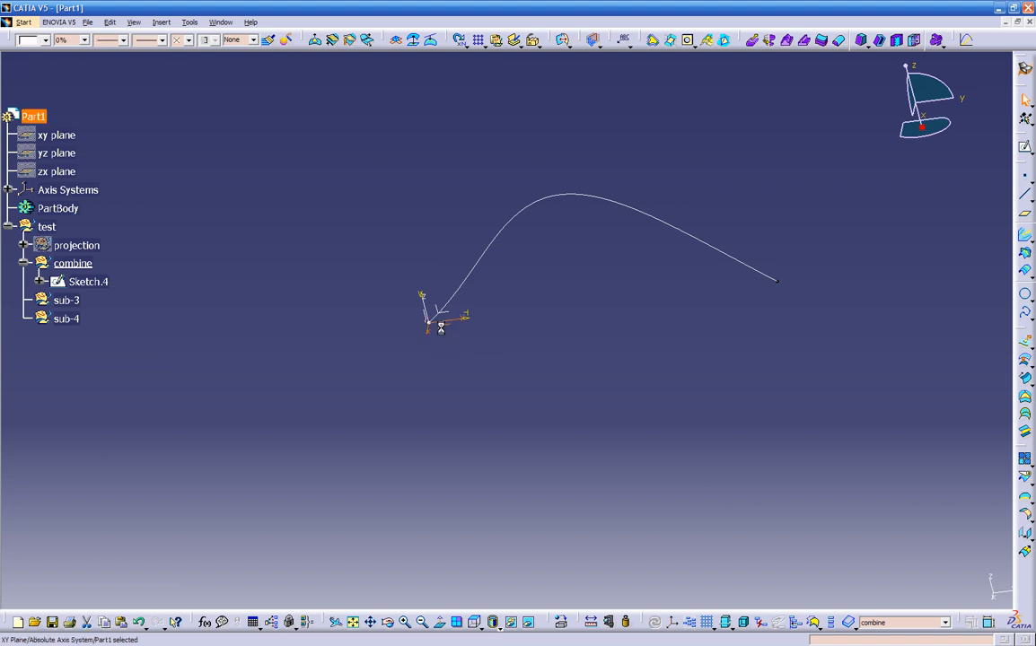
left_click(1024, 146)
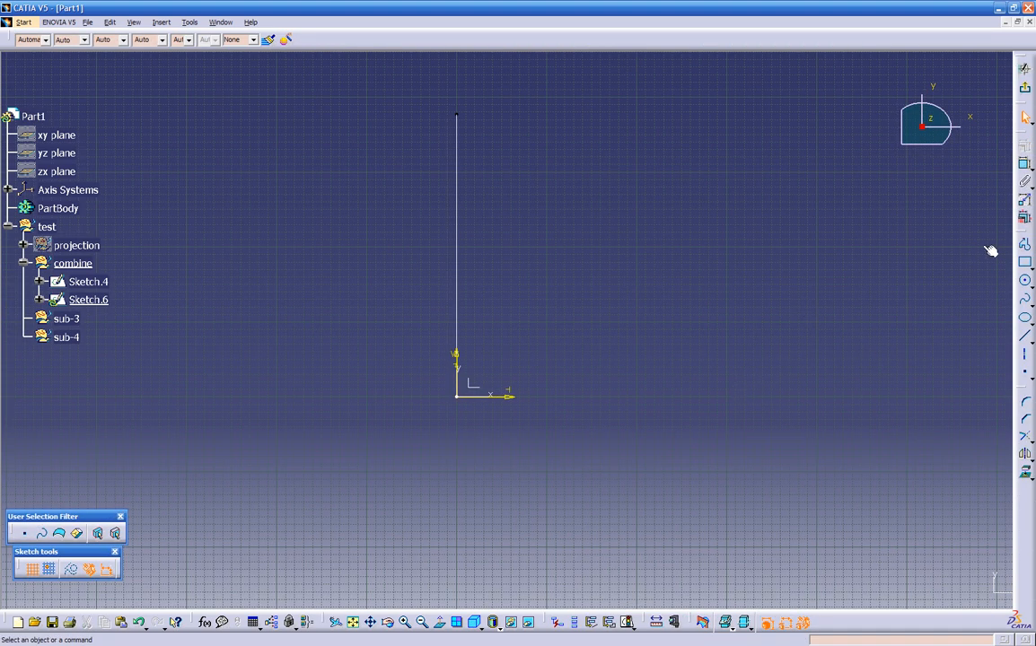
left_click(1024, 301)
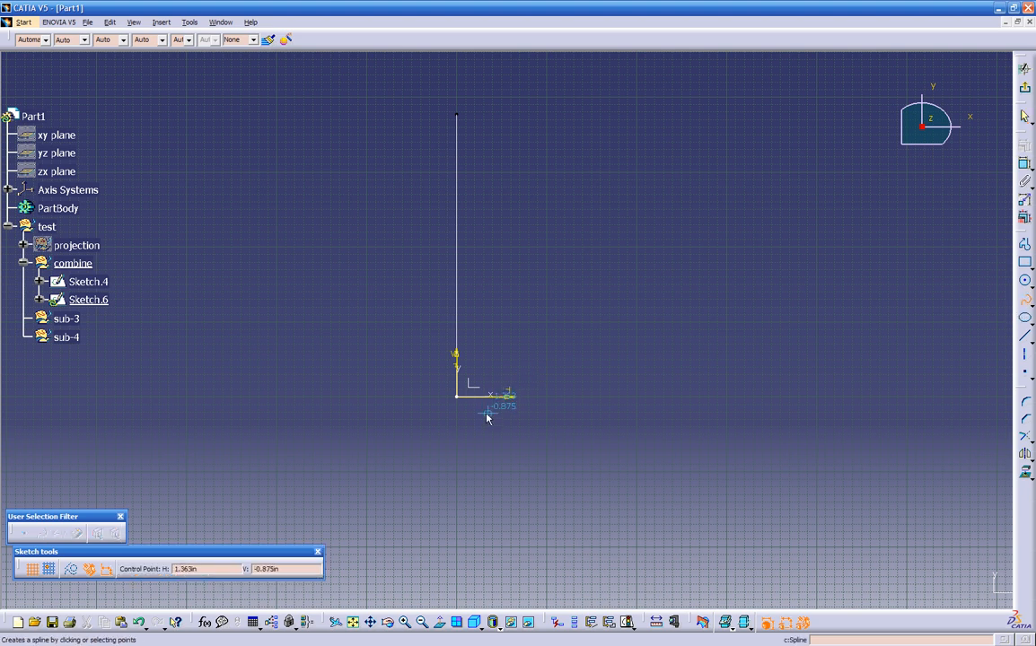
left_click(461, 398)
left_click(595, 336)
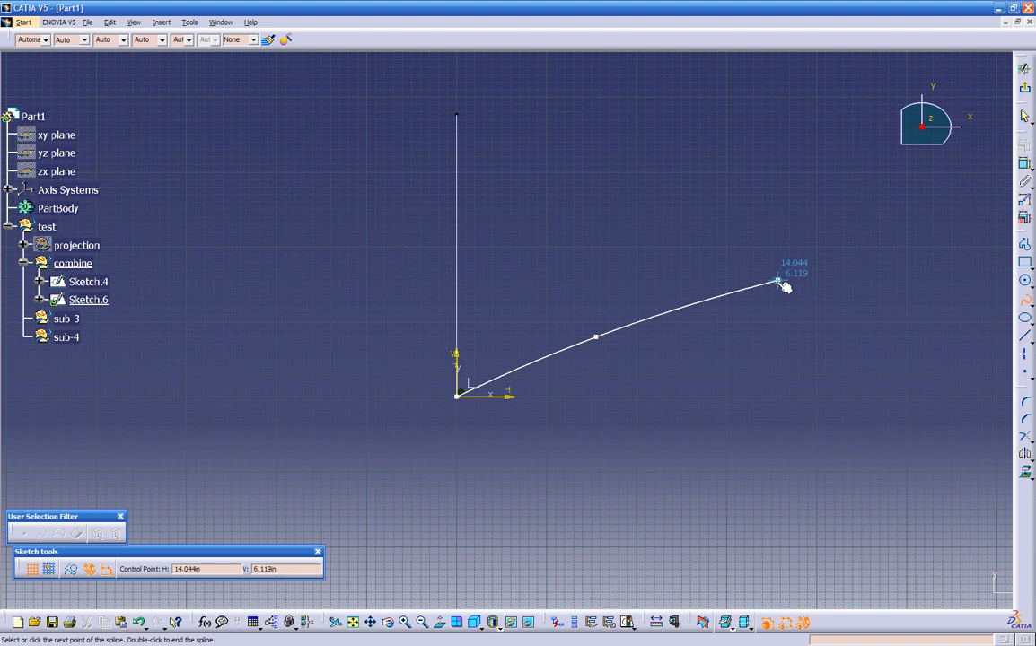
left_click(749, 329)
left_click(872, 371)
left_click(954, 446)
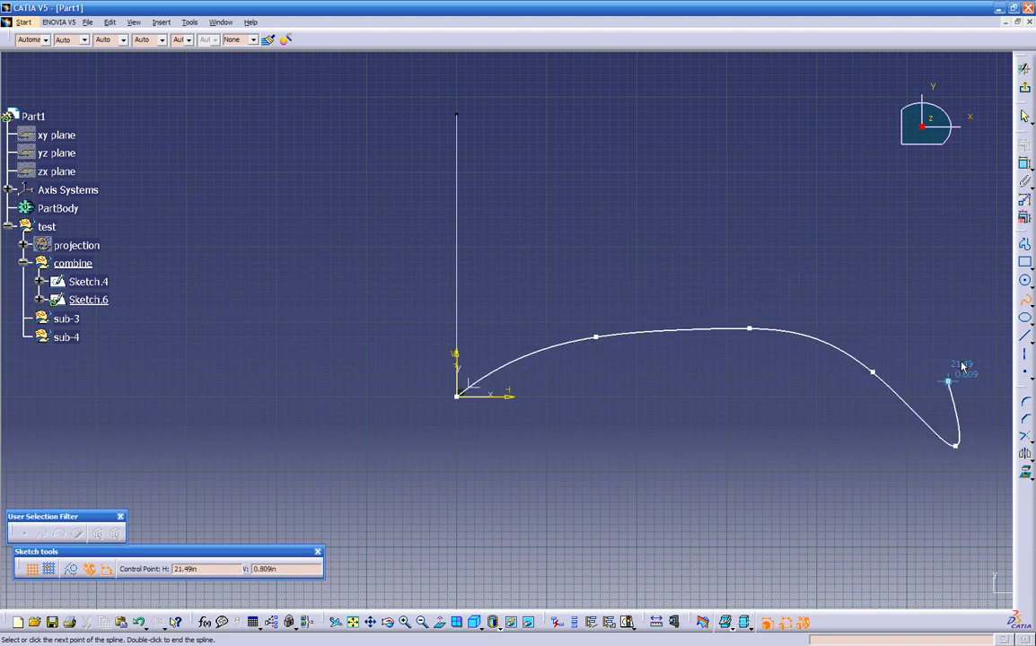
left_click(1025, 92)
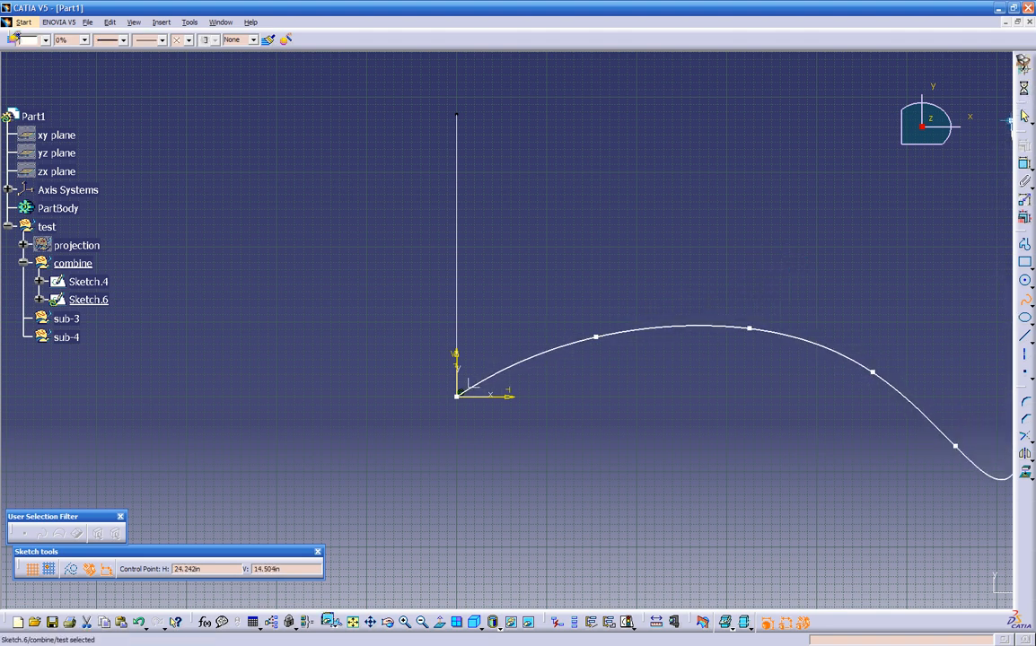
- Preview a Normal-type Combine of the YZ-plane spline and the XY-plane spline, examine the resulting curve, and cancel it
mouse_move(731, 441)
middle_mouse_down()
mouse_move(566, 379)
mouse_move(642, 294)
mouse_move(575, 349)
mouse_move(699, 363)
mouse_move(599, 297)
middle_mouse_up()
middle_click_drag(514, 239, 582, 283)
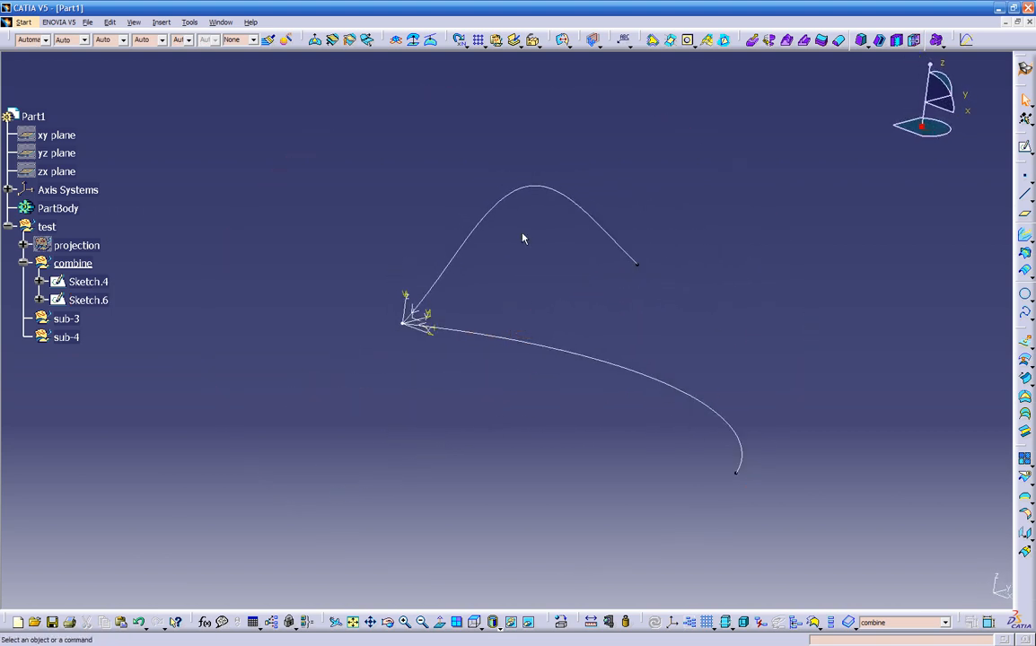
mouse_move(474, 189)
middle_mouse_down()
mouse_move(593, 269)
mouse_move(573, 302)
mouse_move(606, 317)
mouse_move(571, 334)
middle_mouse_up()
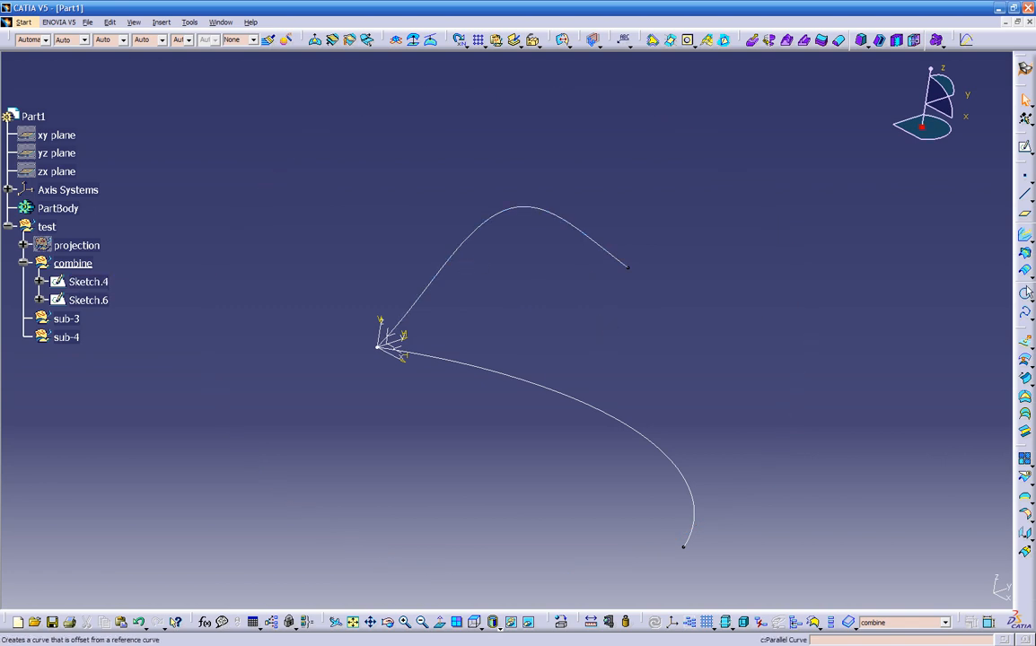
left_click(1024, 237)
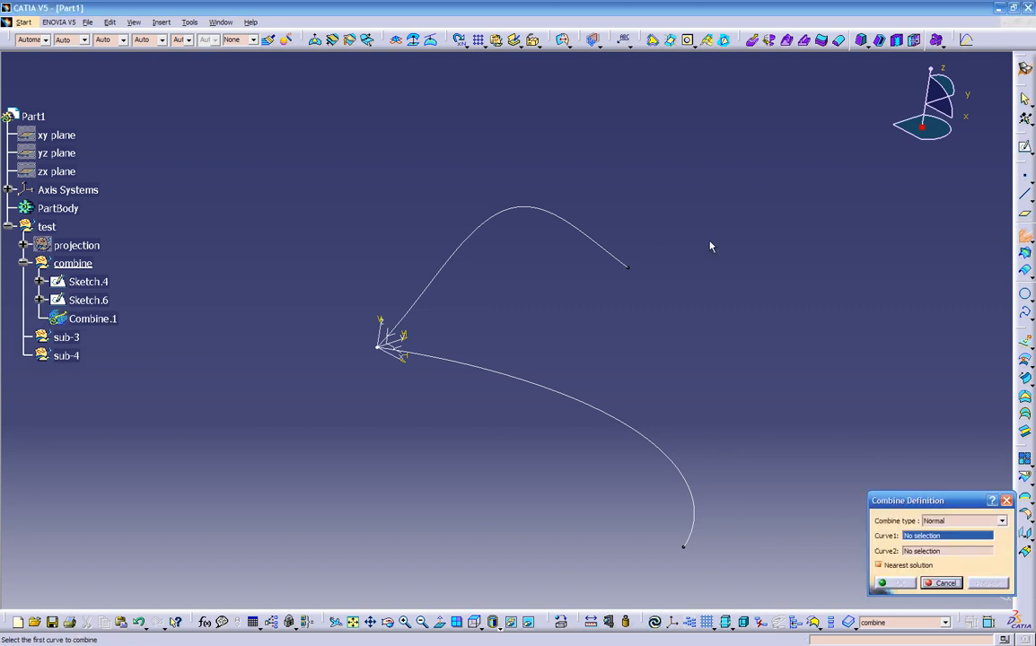
left_click(466, 242)
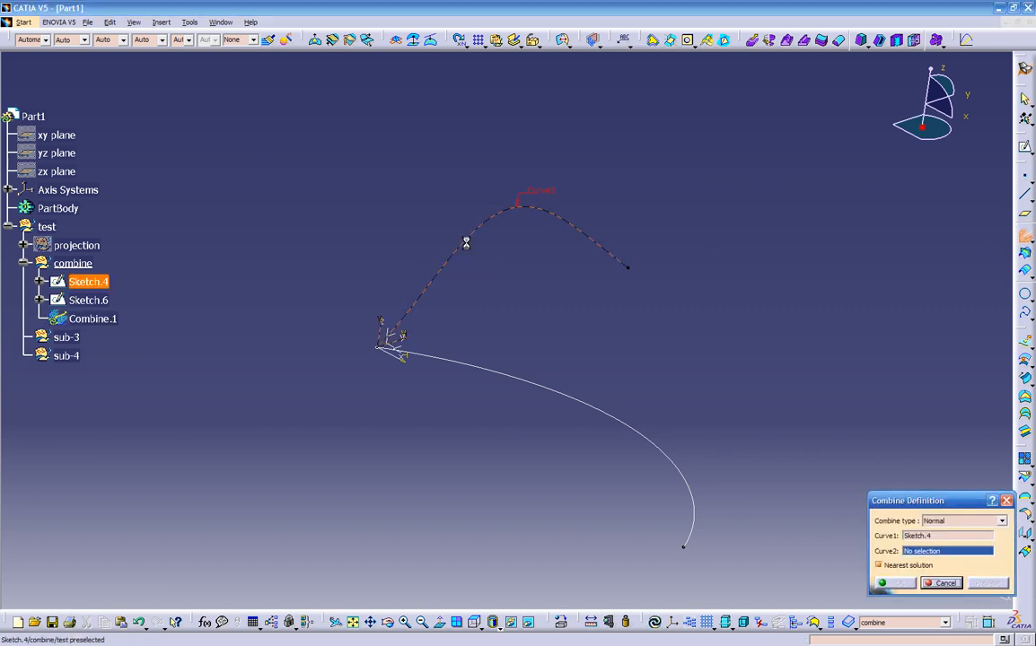
left_click(653, 442)
mouse_move(595, 482)
middle_mouse_down()
mouse_move(562, 458)
mouse_move(723, 513)
middle_mouse_up()
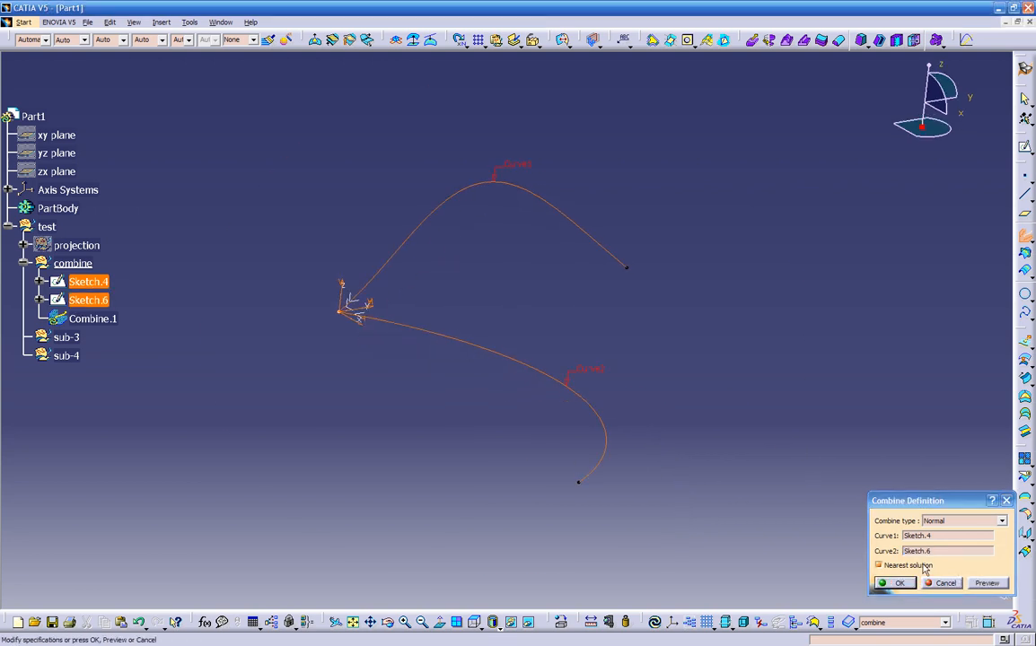
left_click(988, 583)
middle_click_drag(699, 467, 493, 374)
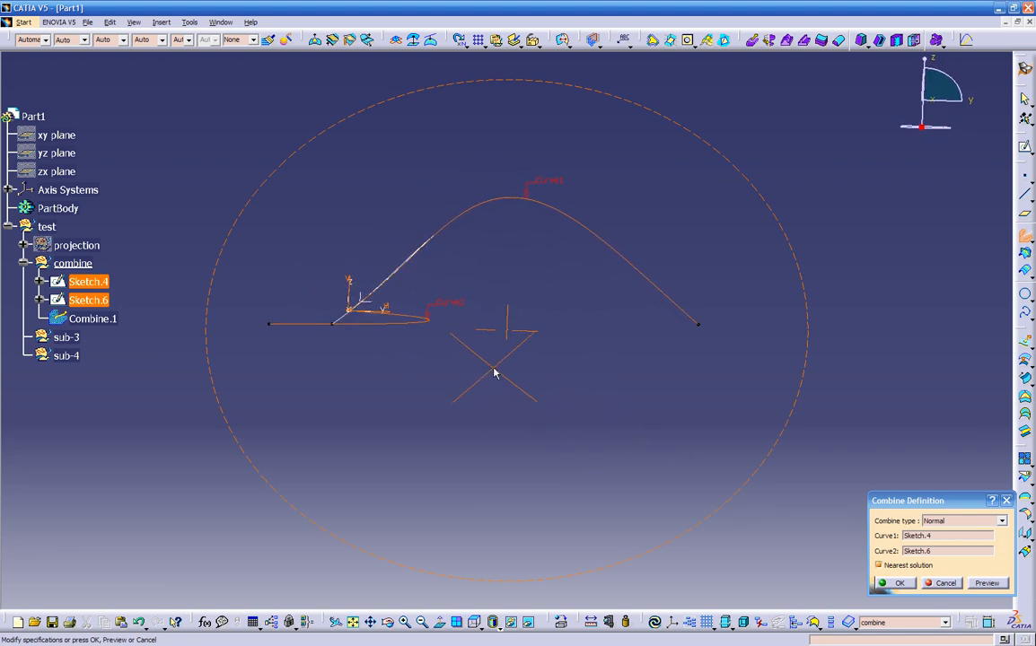
middle_click_drag(483, 226, 600, 428)
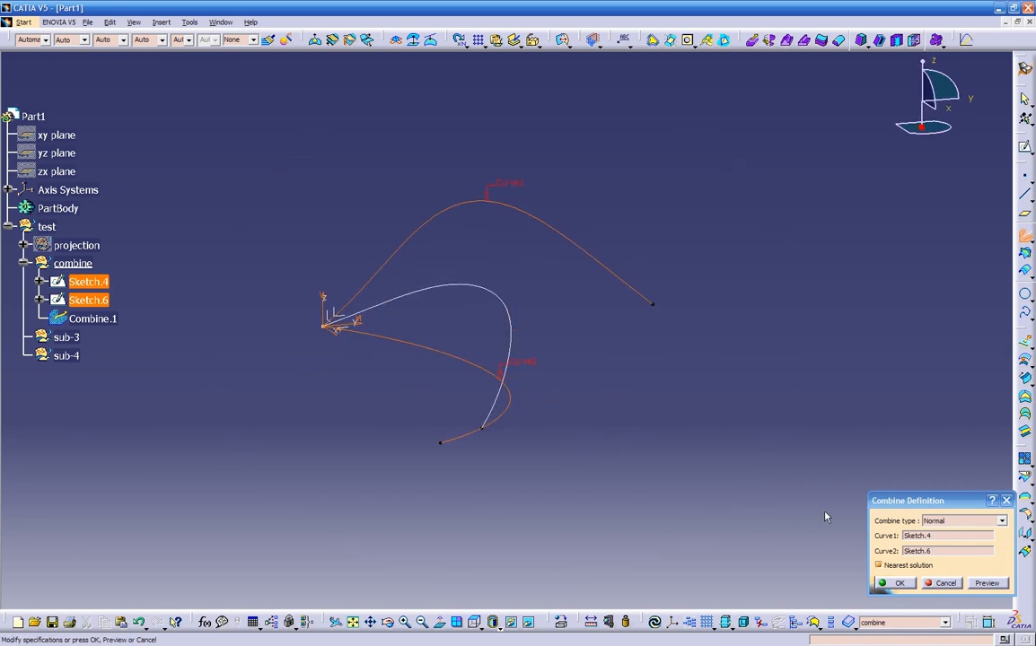
left_click(934, 583)
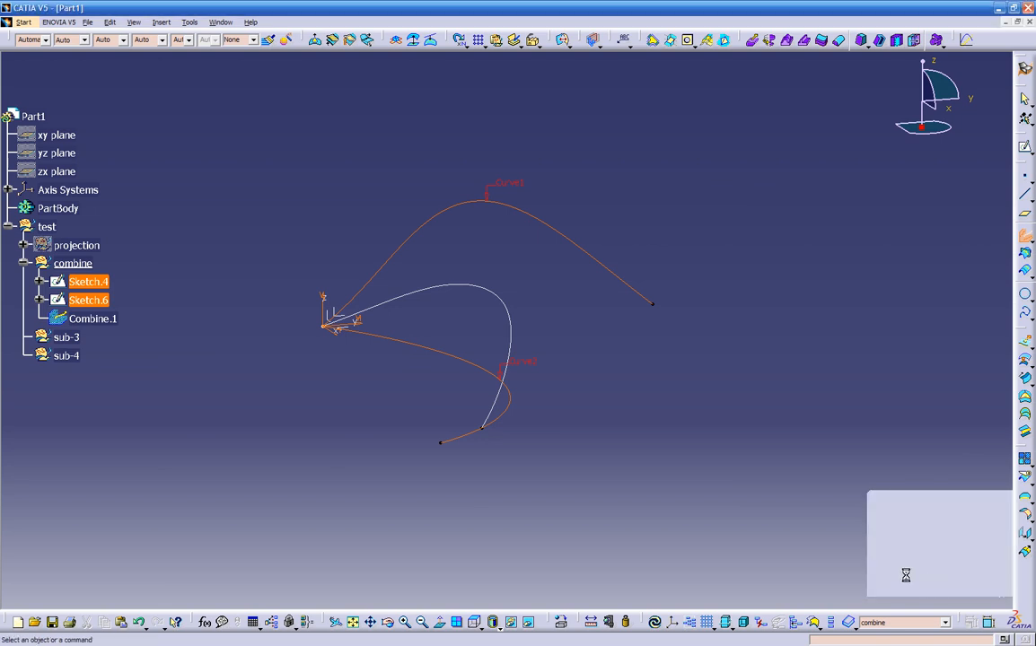
- Extrude the YZ-plane spline as a surface 23.661 in along its sketch normal
left_click(418, 247)
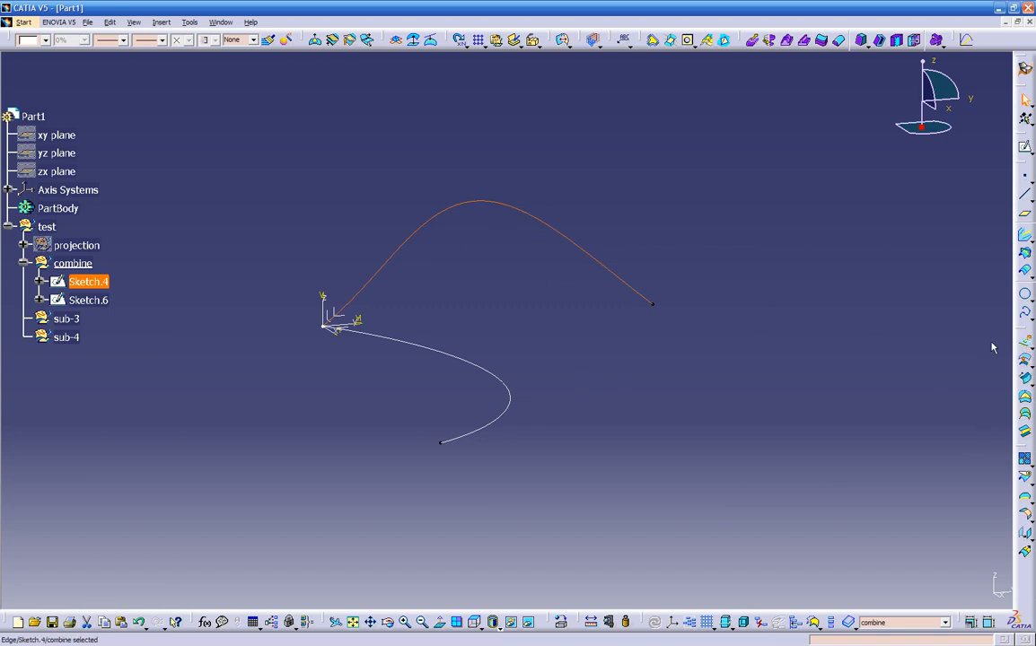
left_click(1026, 344)
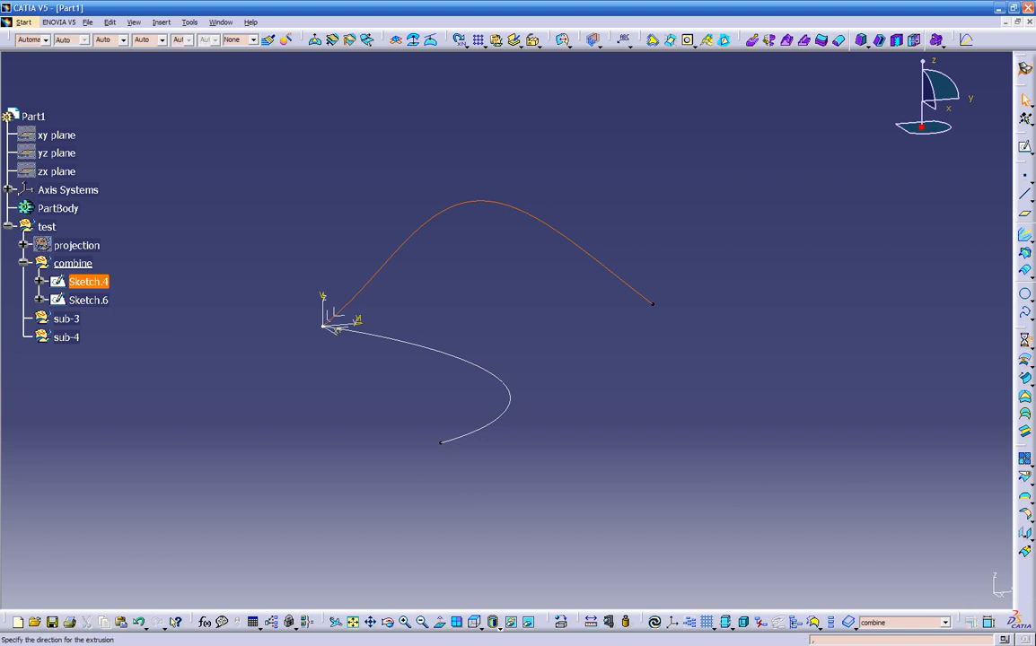
middle_click_drag(478, 352, 611, 378)
left_click_drag(638, 324, 867, 368)
middle_click_drag(497, 458, 466, 409)
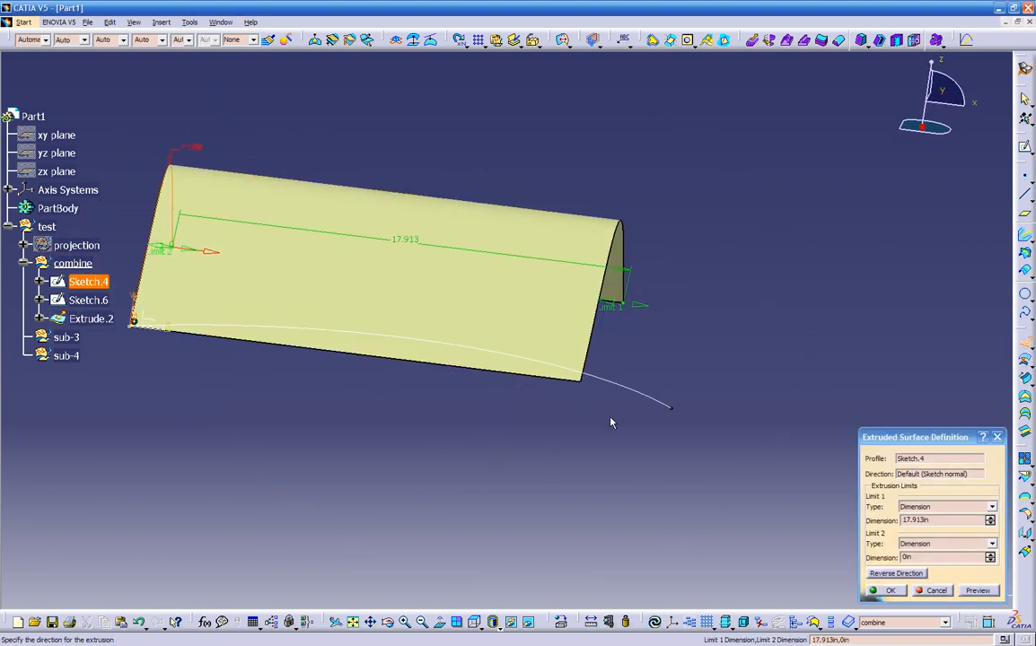
left_click_drag(641, 317, 759, 327)
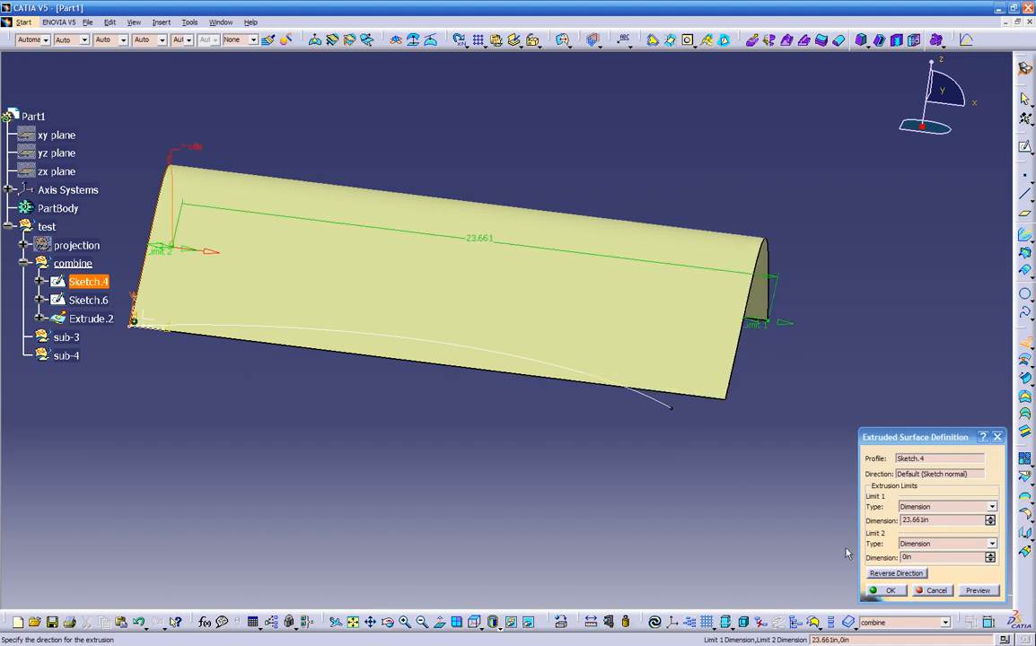
left_click(890, 590)
- Colour the extruded surface blue
middle_click_drag(579, 529, 236, 432)
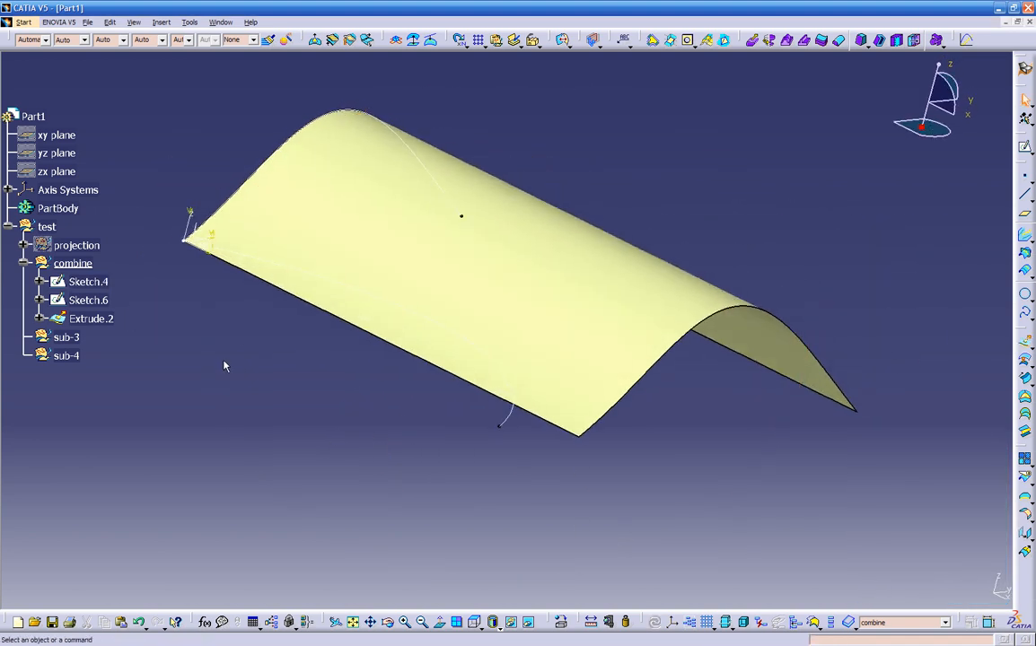
left_click(305, 361)
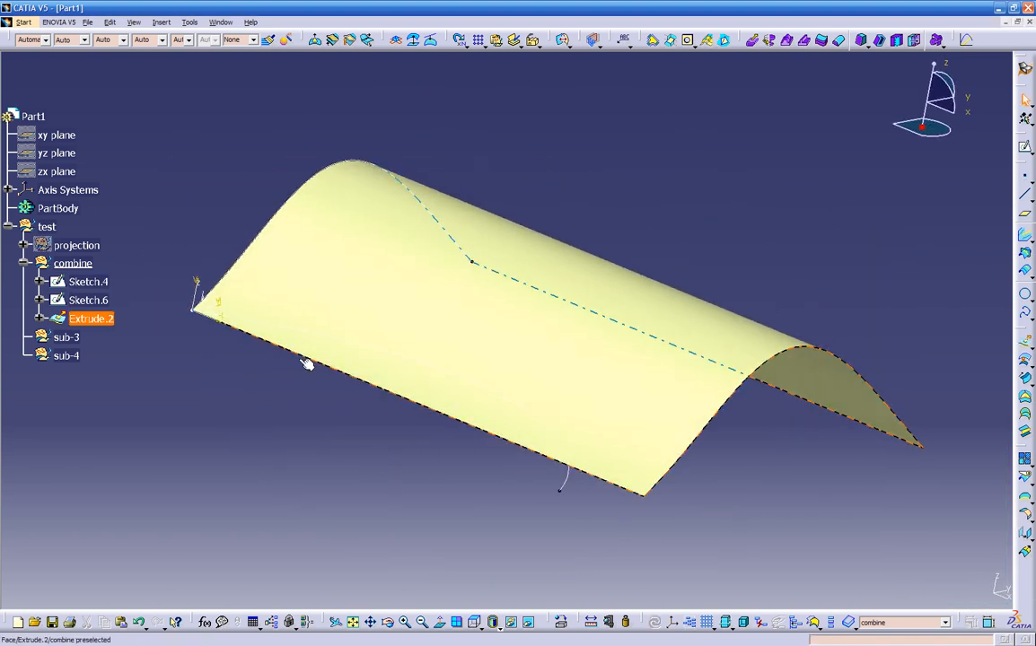
left_click(46, 40)
left_click(33, 148)
left_click(277, 174)
- Colour the XY-plane spline and the YZ-plane spline black
middle_click_drag(278, 173, 325, 383)
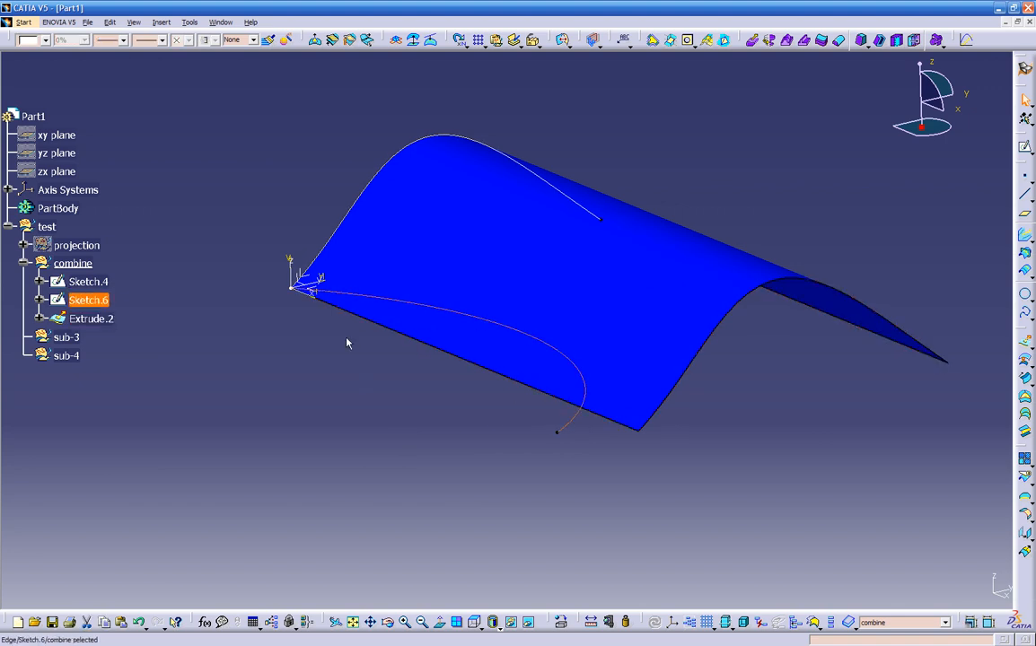
left_click(36, 41)
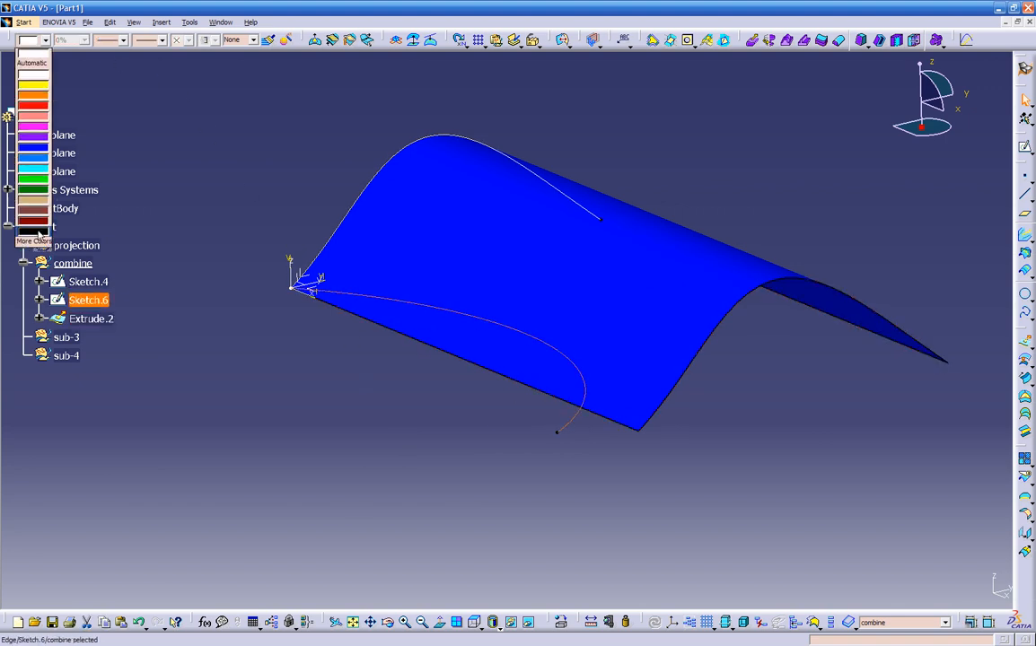
left_click(36, 232)
left_click(189, 191)
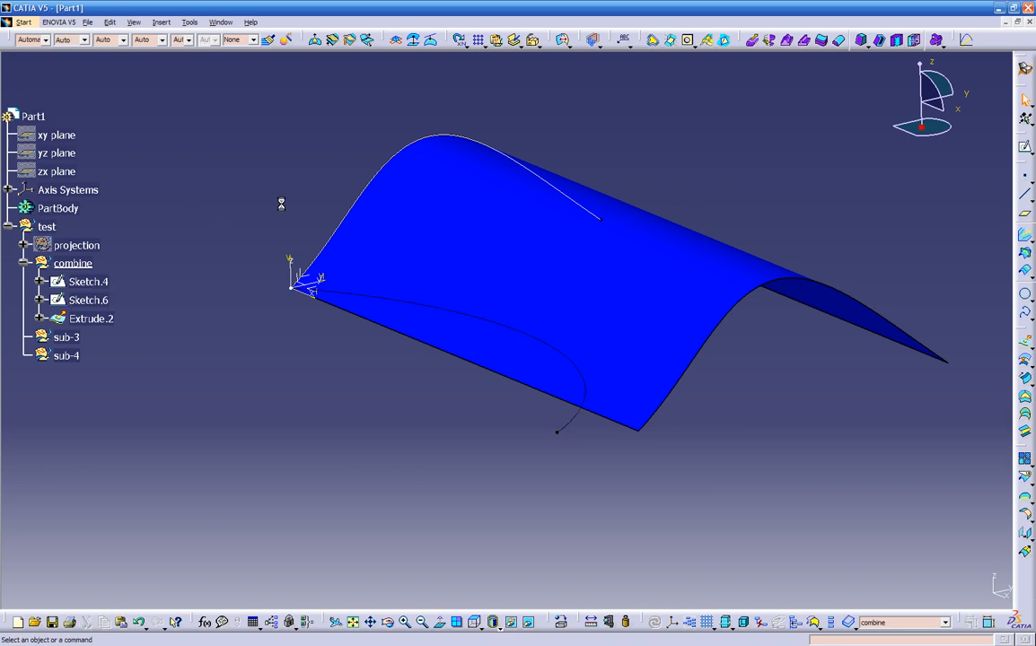
left_click(498, 152)
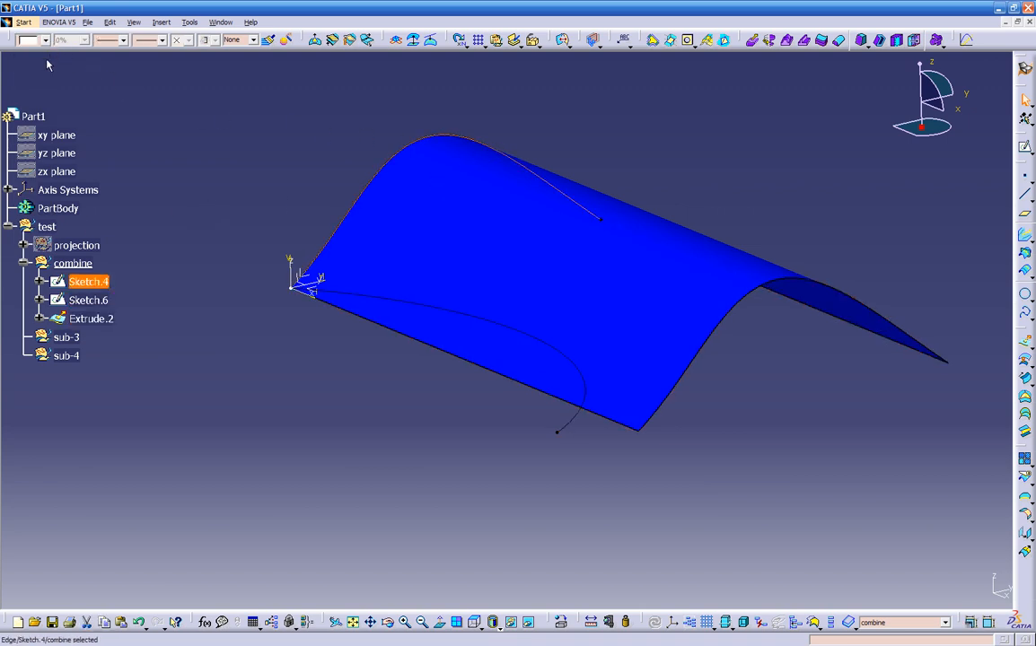
left_click(36, 232)
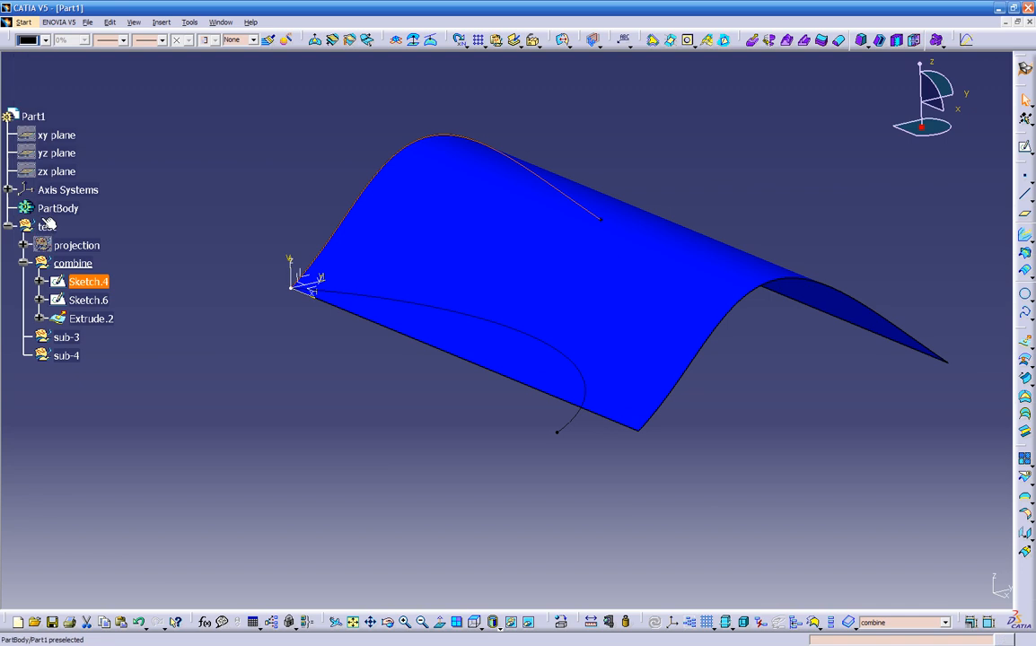
- Give the YZ-plane spline a thicker line weight and the dashed line type 2
left_click(122, 39)
left_click(120, 63)
left_click(208, 111)
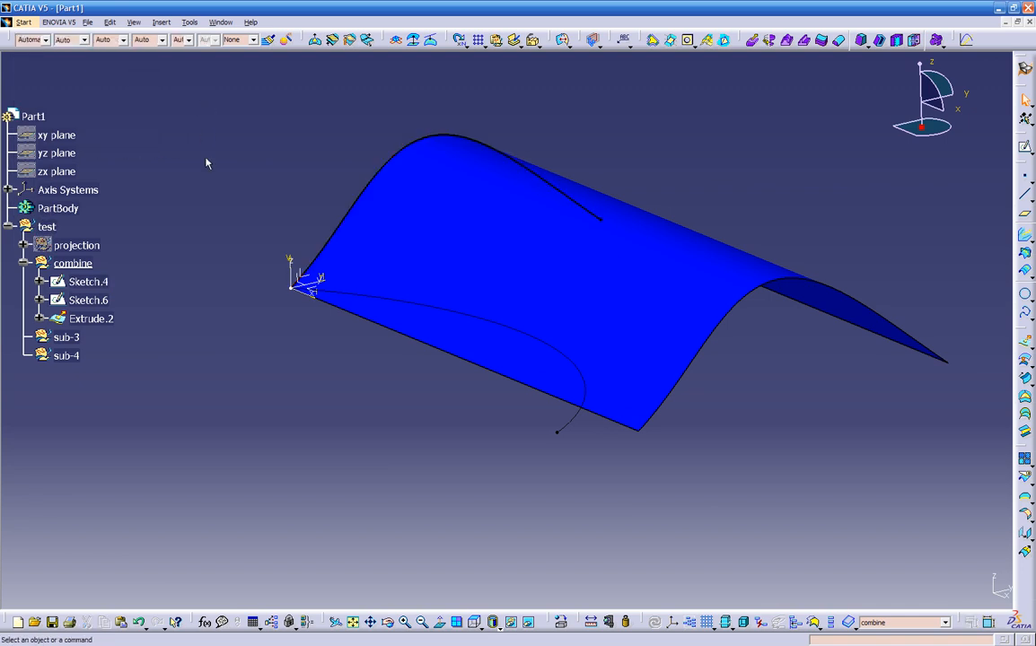
left_click(122, 39)
left_click(115, 52)
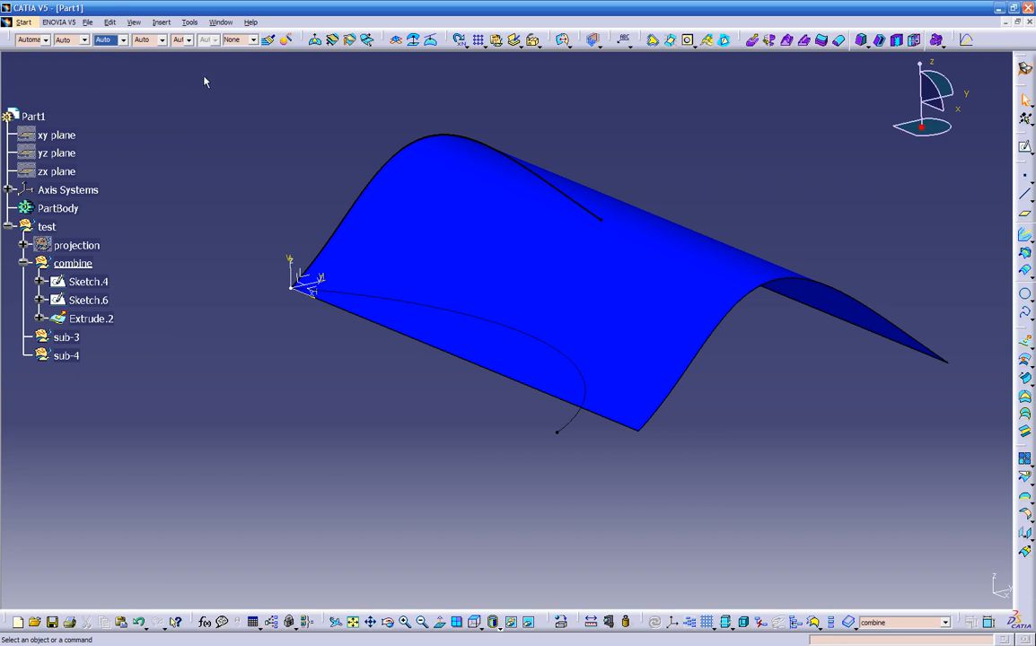
left_click(363, 199)
left_click(150, 40)
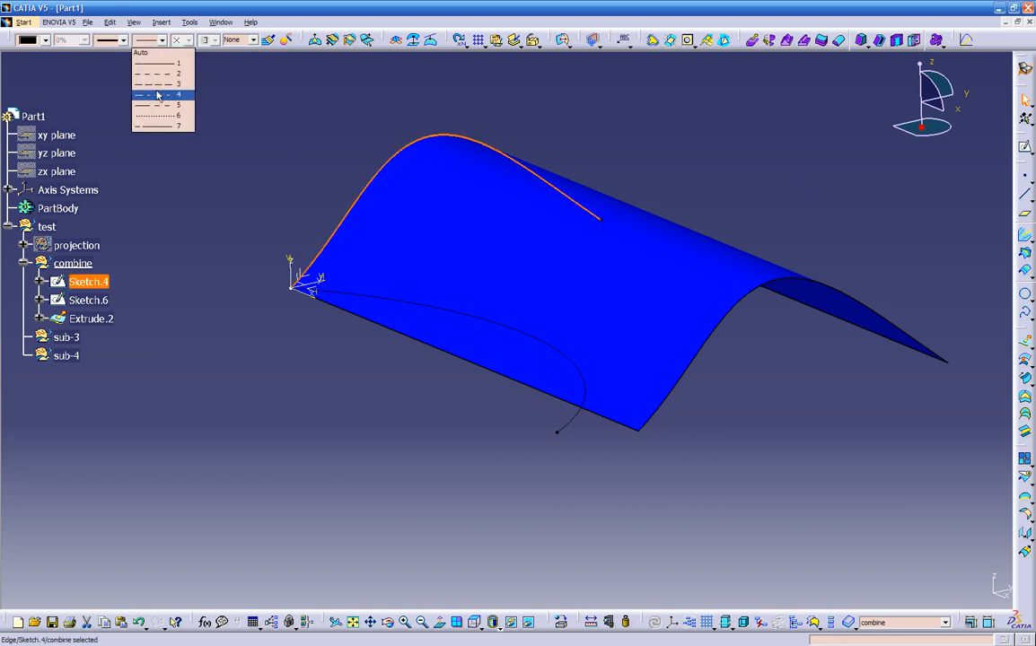
left_click(154, 73)
left_click(235, 123)
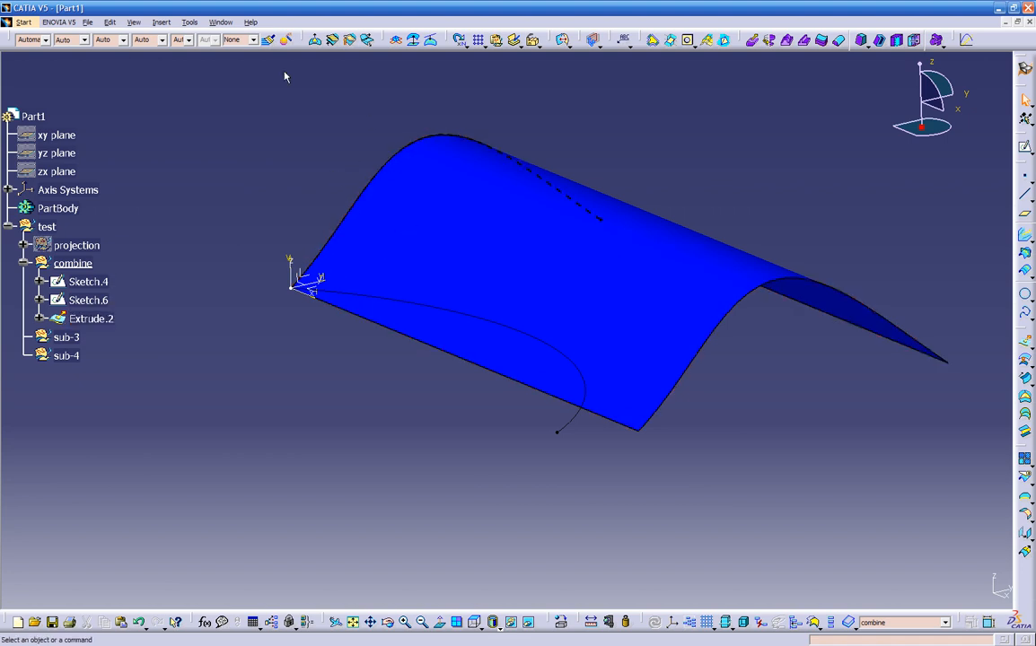
- Set the YZ-plane spline to a thin 0.1300 mm line weight and solid line type 1
left_click(514, 160)
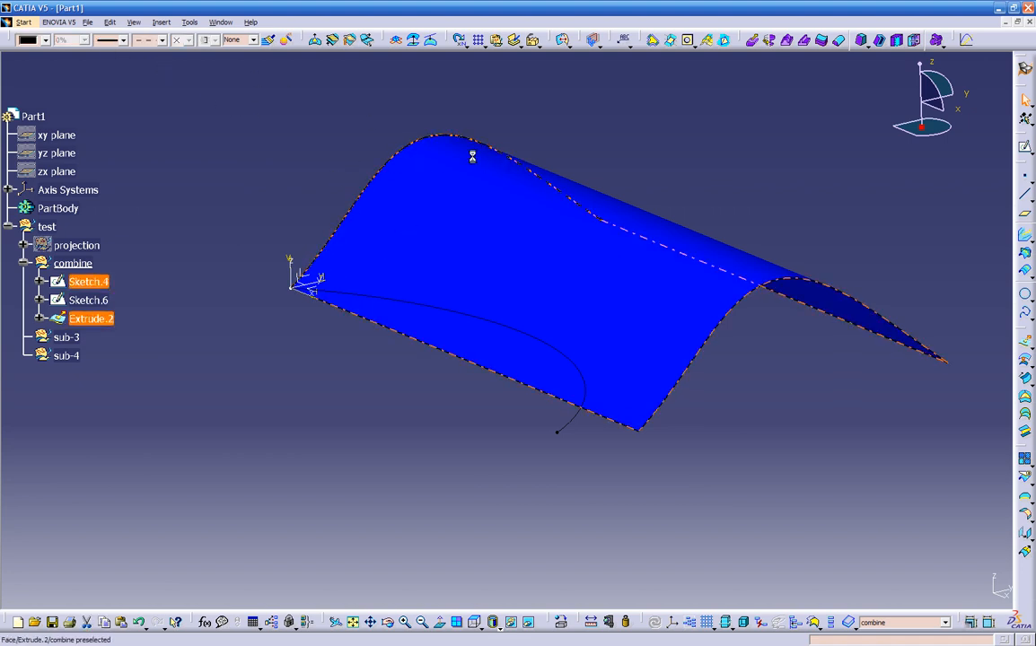
left_click(107, 40)
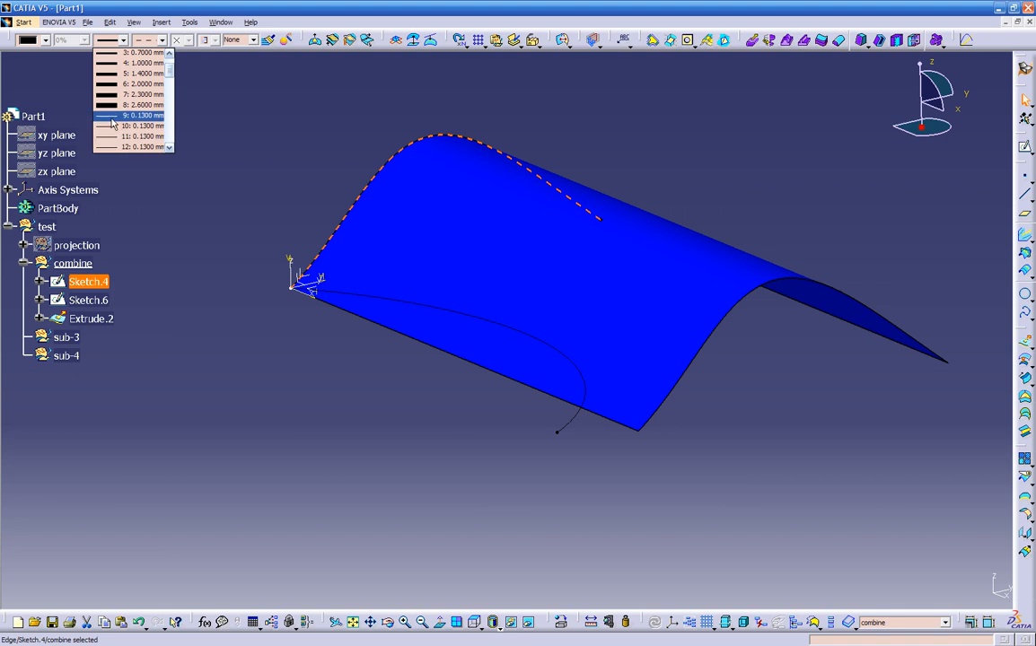
left_click(130, 109)
left_click(163, 40)
left_click(146, 65)
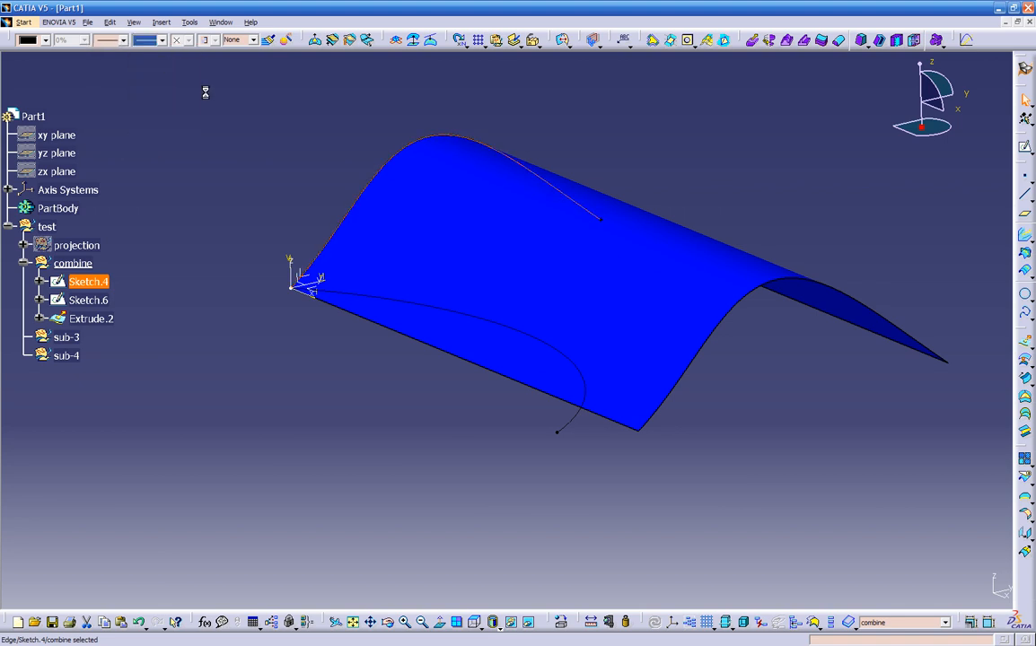
left_click(214, 195)
- Extrude the XY-plane spline perpendicular to its plane, extending it both above and below so the surface crosses the blue one
middle_click_drag(481, 449, 455, 422)
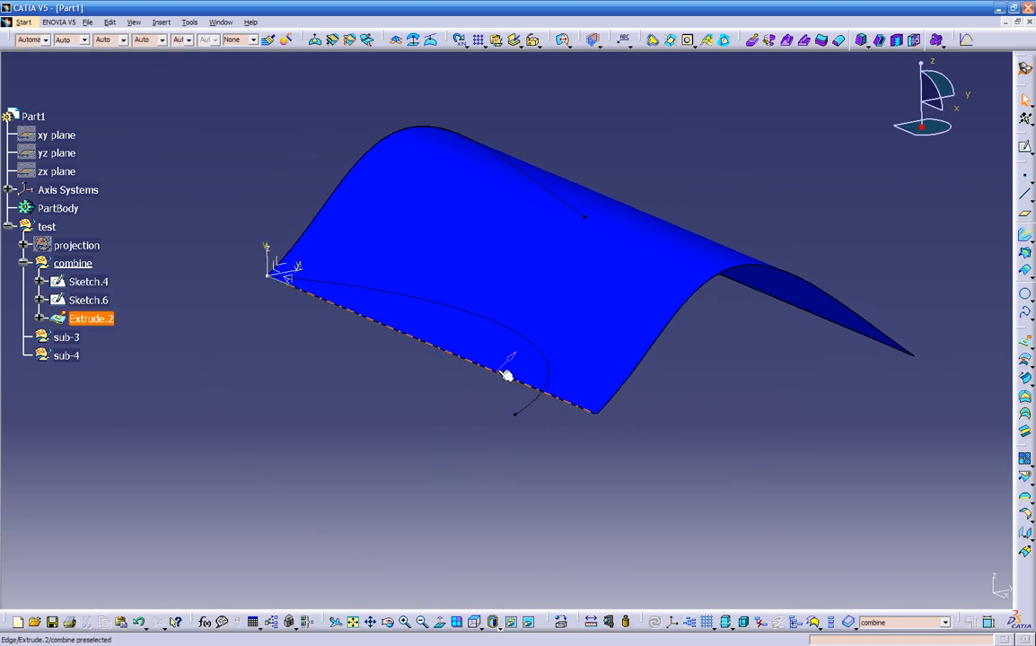
left_click(550, 372)
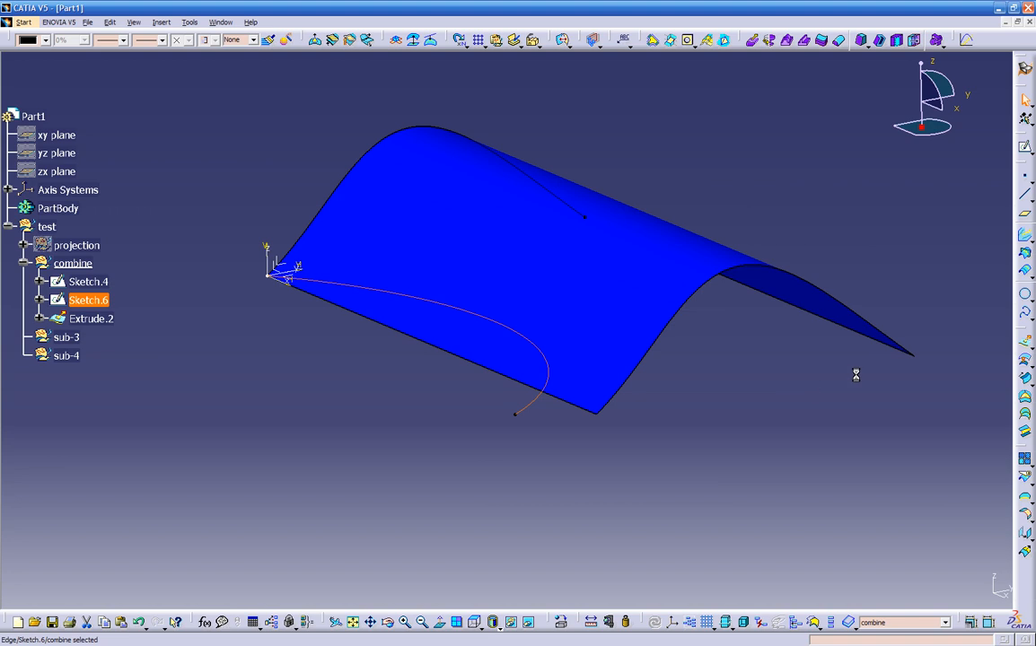
left_click(1025, 344)
middle_click_drag(604, 421, 348, 321)
left_click_drag(288, 312, 301, 415)
middle_click_drag(399, 358, 379, 127)
left_click_drag(379, 72, 400, 359)
left_click(884, 590)
- Colour the surface extruded from the XY-plane spline dark red
middle_click_drag(344, 441, 317, 377)
left_click(258, 240)
left_click(44, 40)
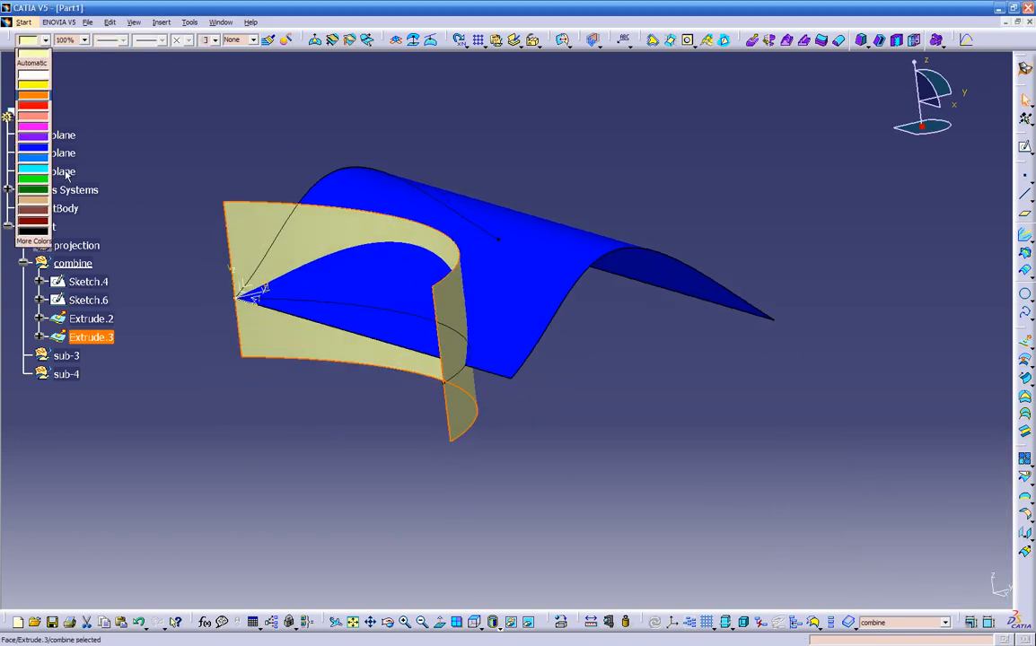
left_click(41, 222)
left_click(144, 171)
- Set up a Combine curve with Sketch.4 as the first curve and Sketch.6 as the second
middle_click_drag(280, 337, 418, 471)
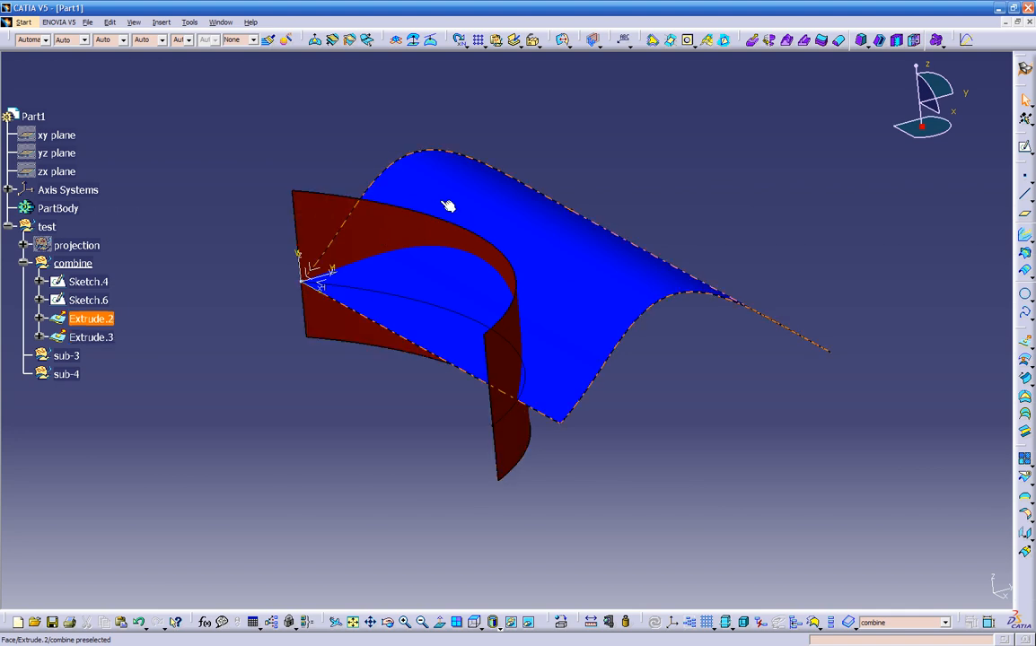
middle_click_drag(407, 417, 899, 238)
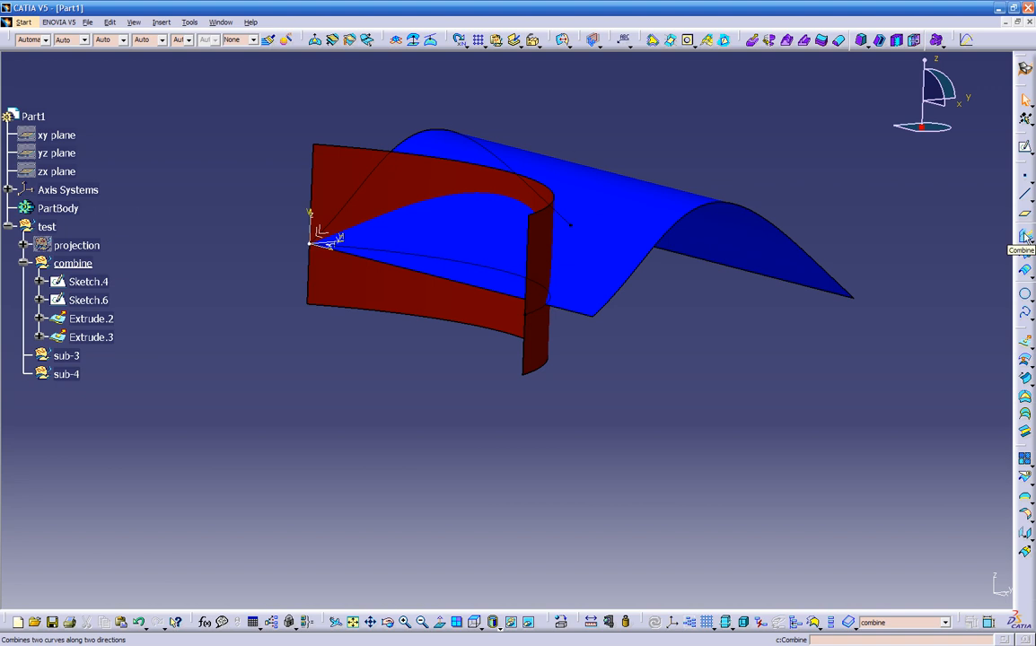
middle_click_drag(601, 381, 693, 409)
middle_click_drag(838, 366, 740, 369)
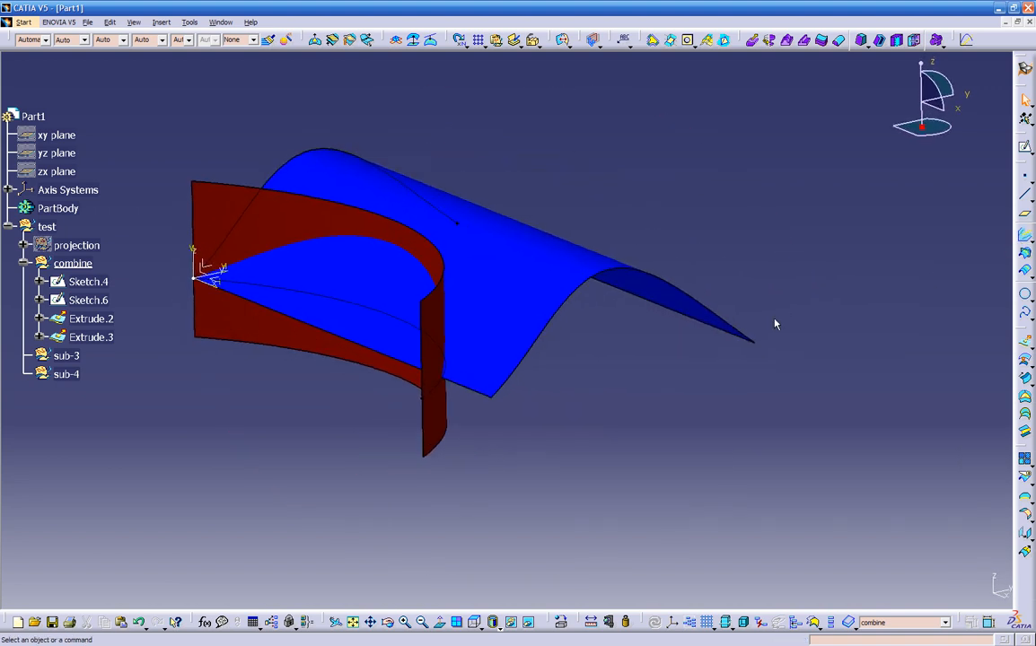
left_click(1026, 236)
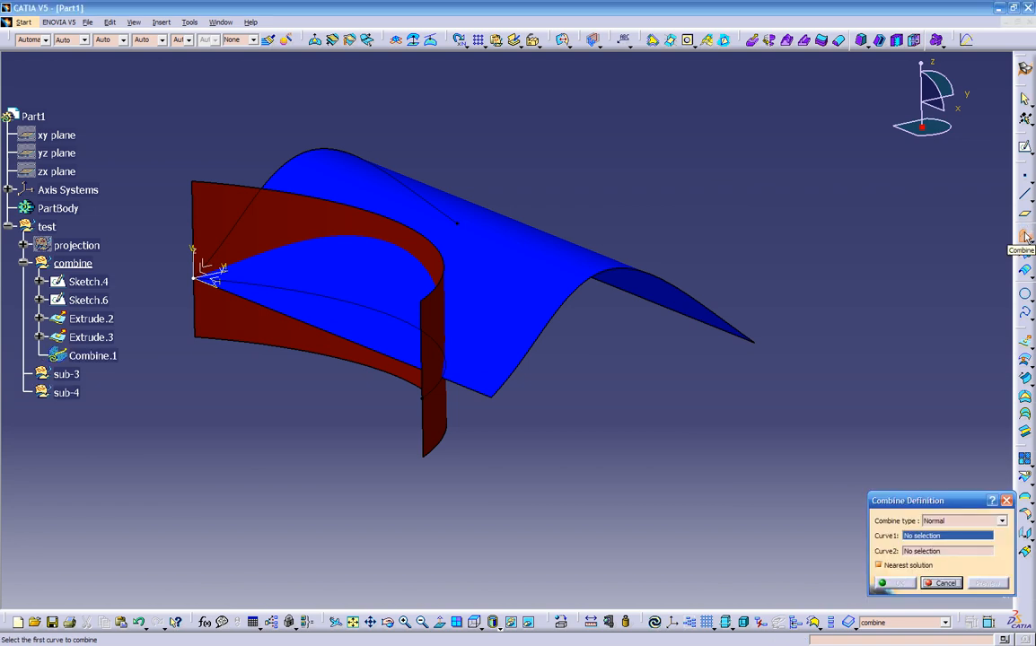
left_click(417, 189)
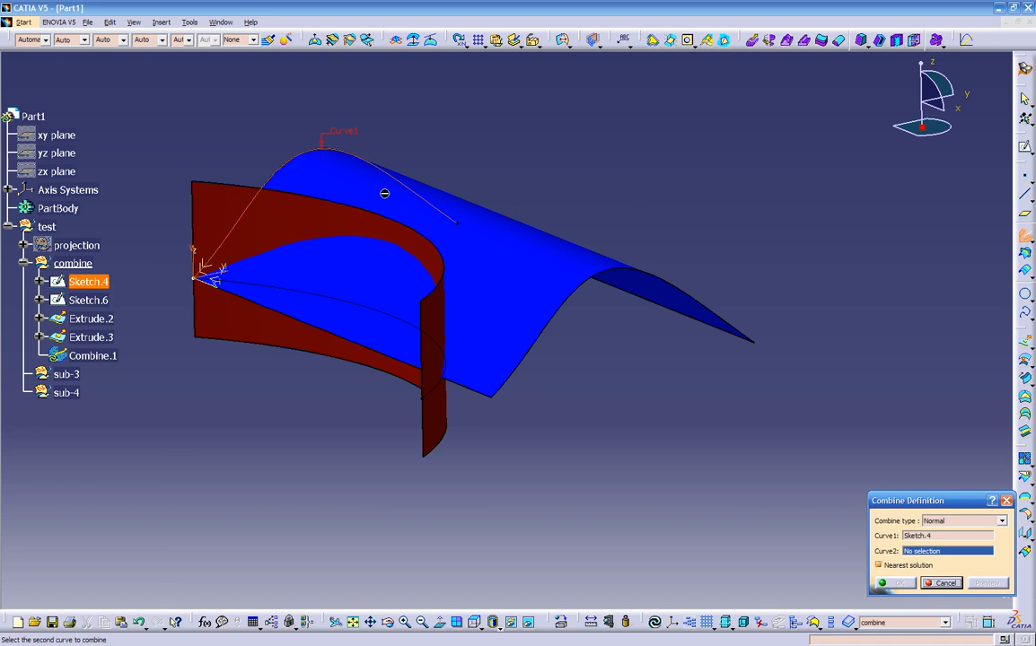
left_click(87, 301)
middle_click_drag(184, 377, 283, 384)
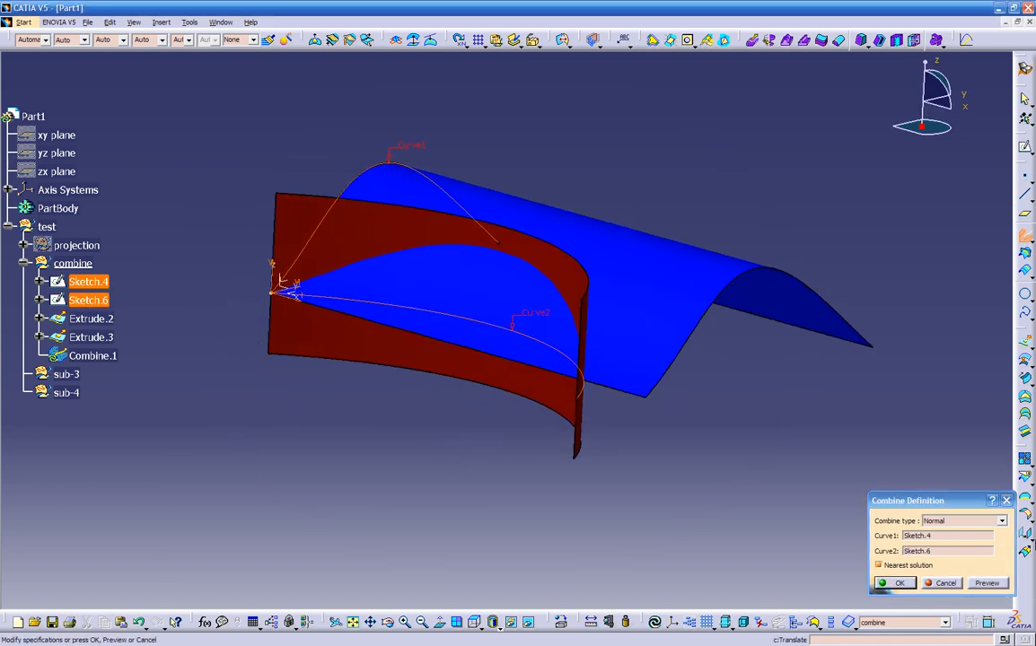
- Preview the combined curve along the intersection of the blue and red surfaces and create it with the Normal combine type
left_click(993, 580)
middle_click_drag(447, 441, 479, 261)
middle_click_drag(398, 159, 377, 301)
middle_click_drag(448, 416, 282, 339)
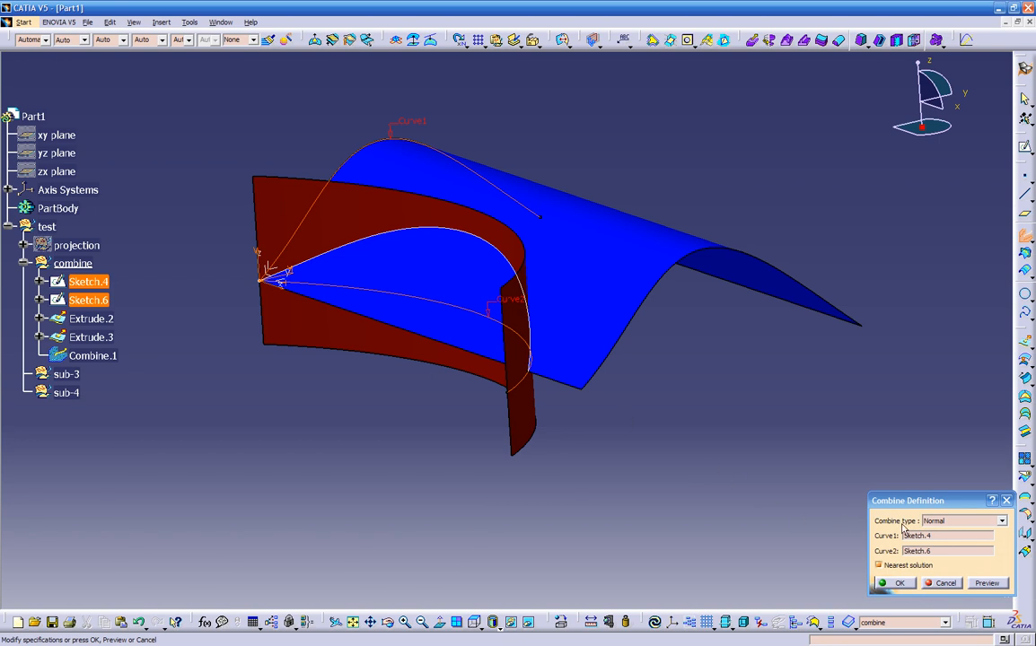
left_click(939, 521)
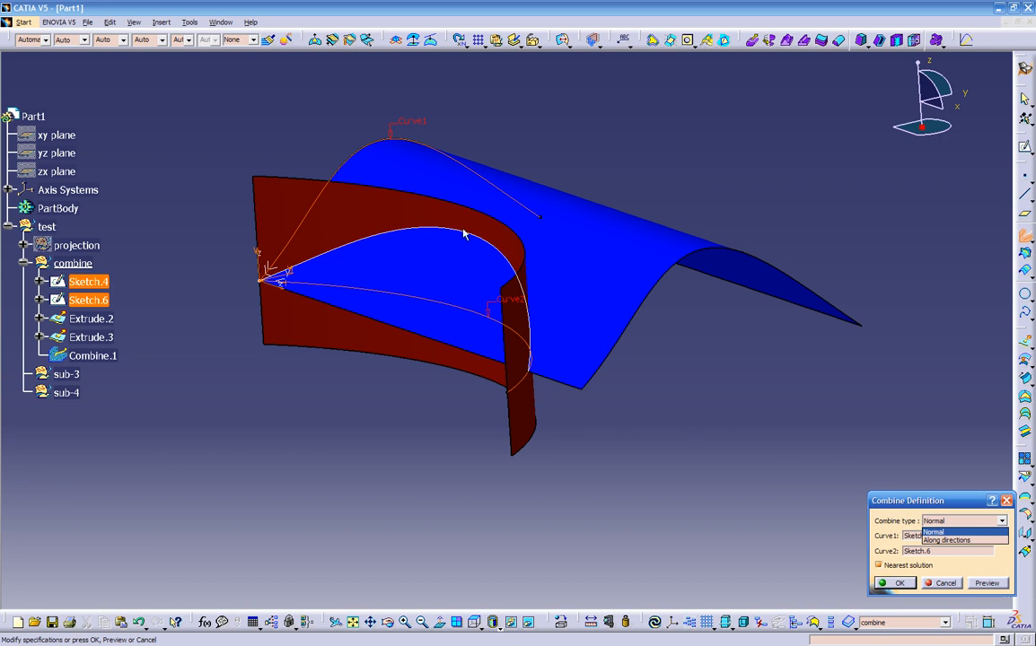
left_click(949, 533)
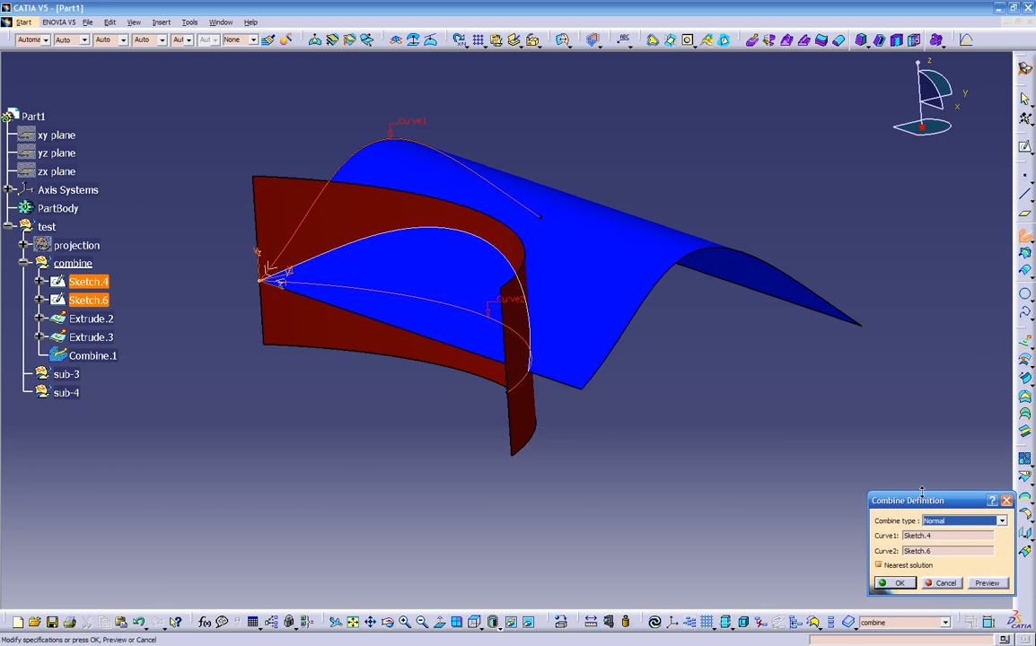
left_click(895, 583)
middle_click_drag(417, 445, 351, 462)
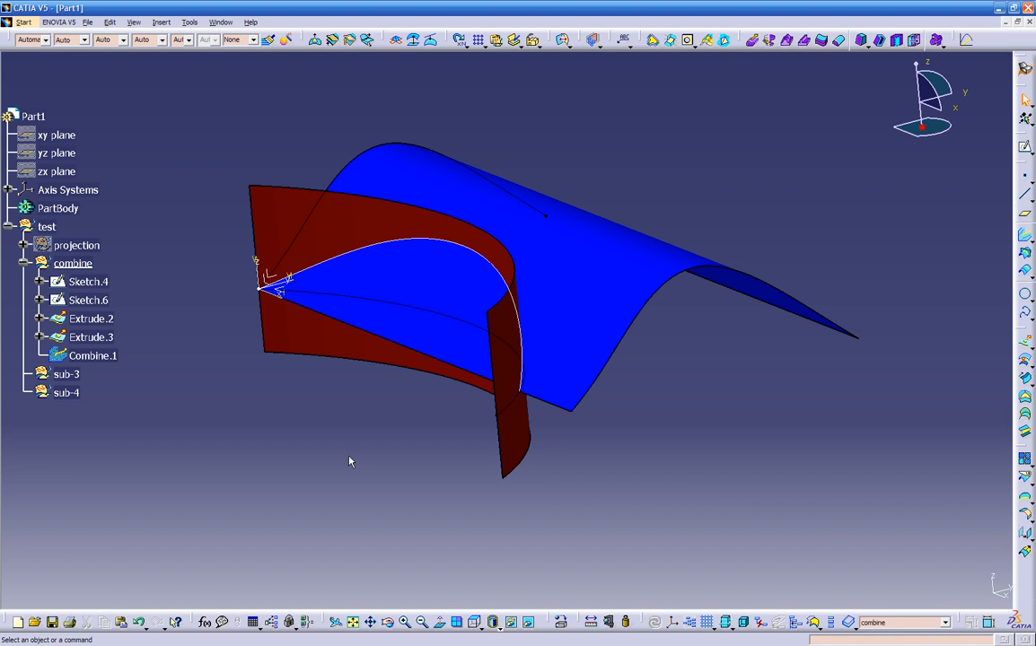